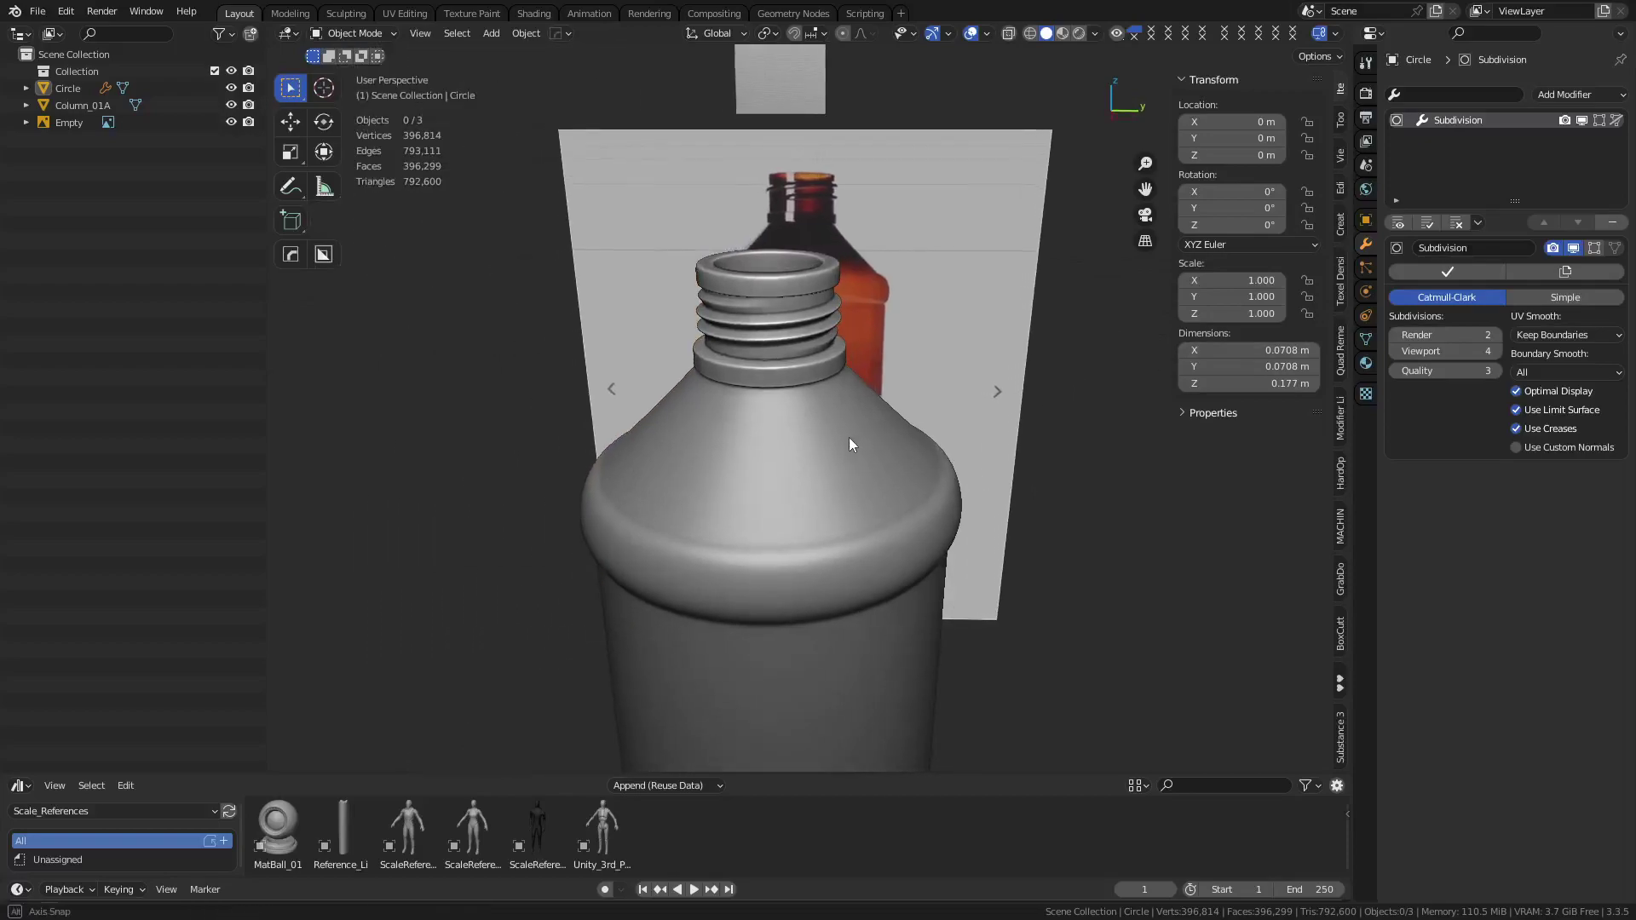
# Search the add-on preferences for "mach" and check that the Thread tool is activated in MACHIN3tools
pyautogui.scroll(3, 894, 414)
pyautogui.scroll(-2, 843, 376)
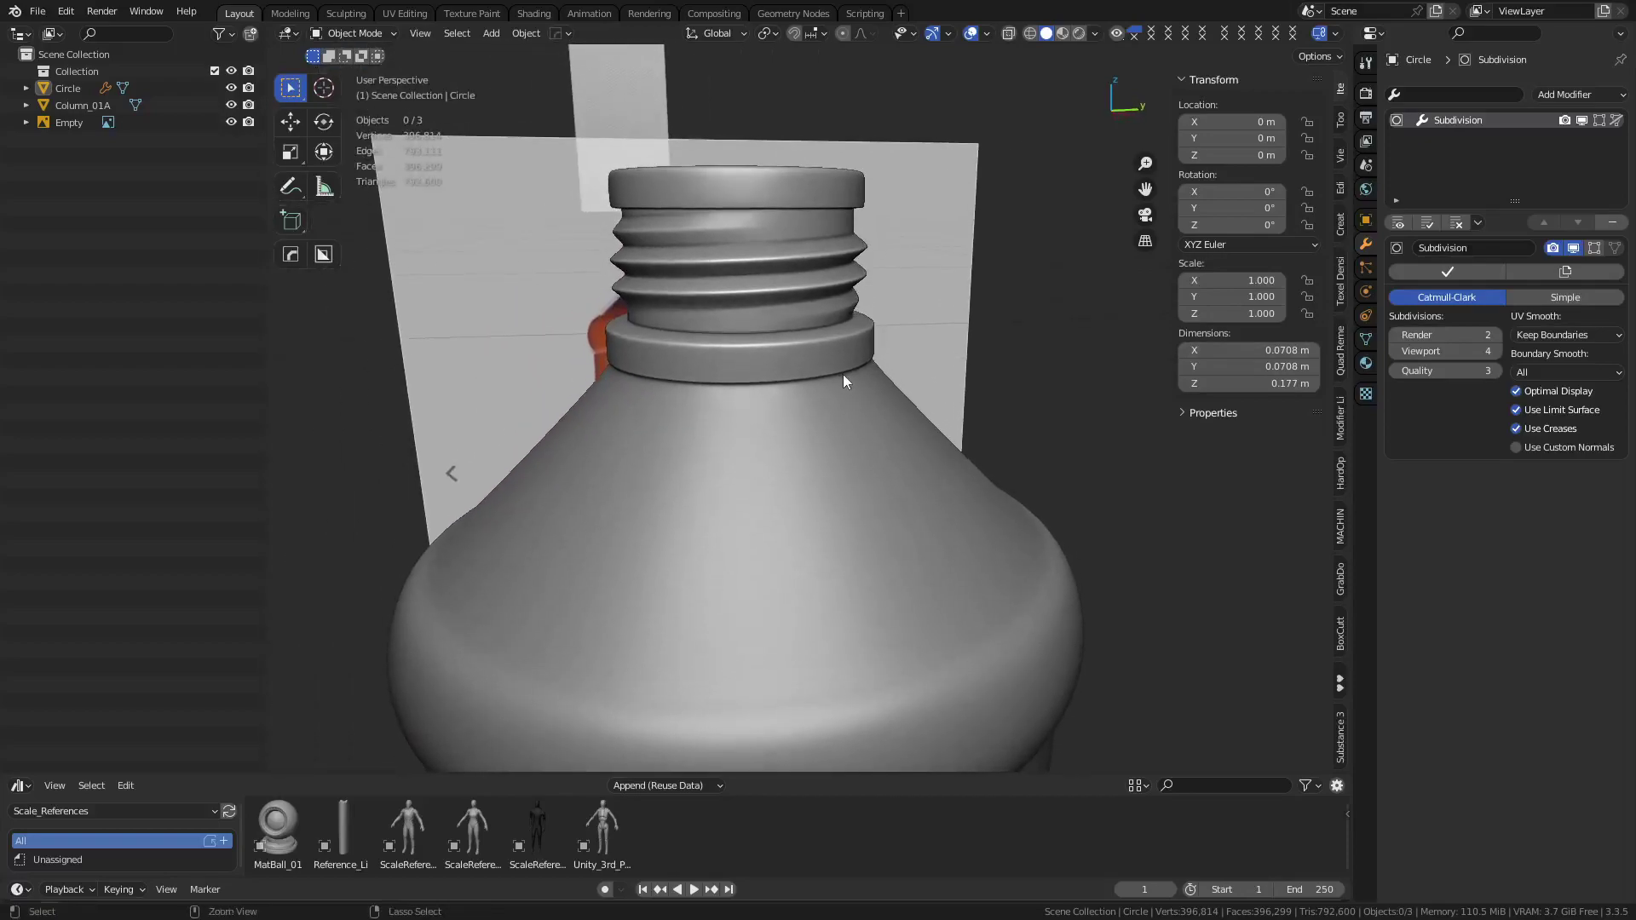
pyautogui.click(66, 11)
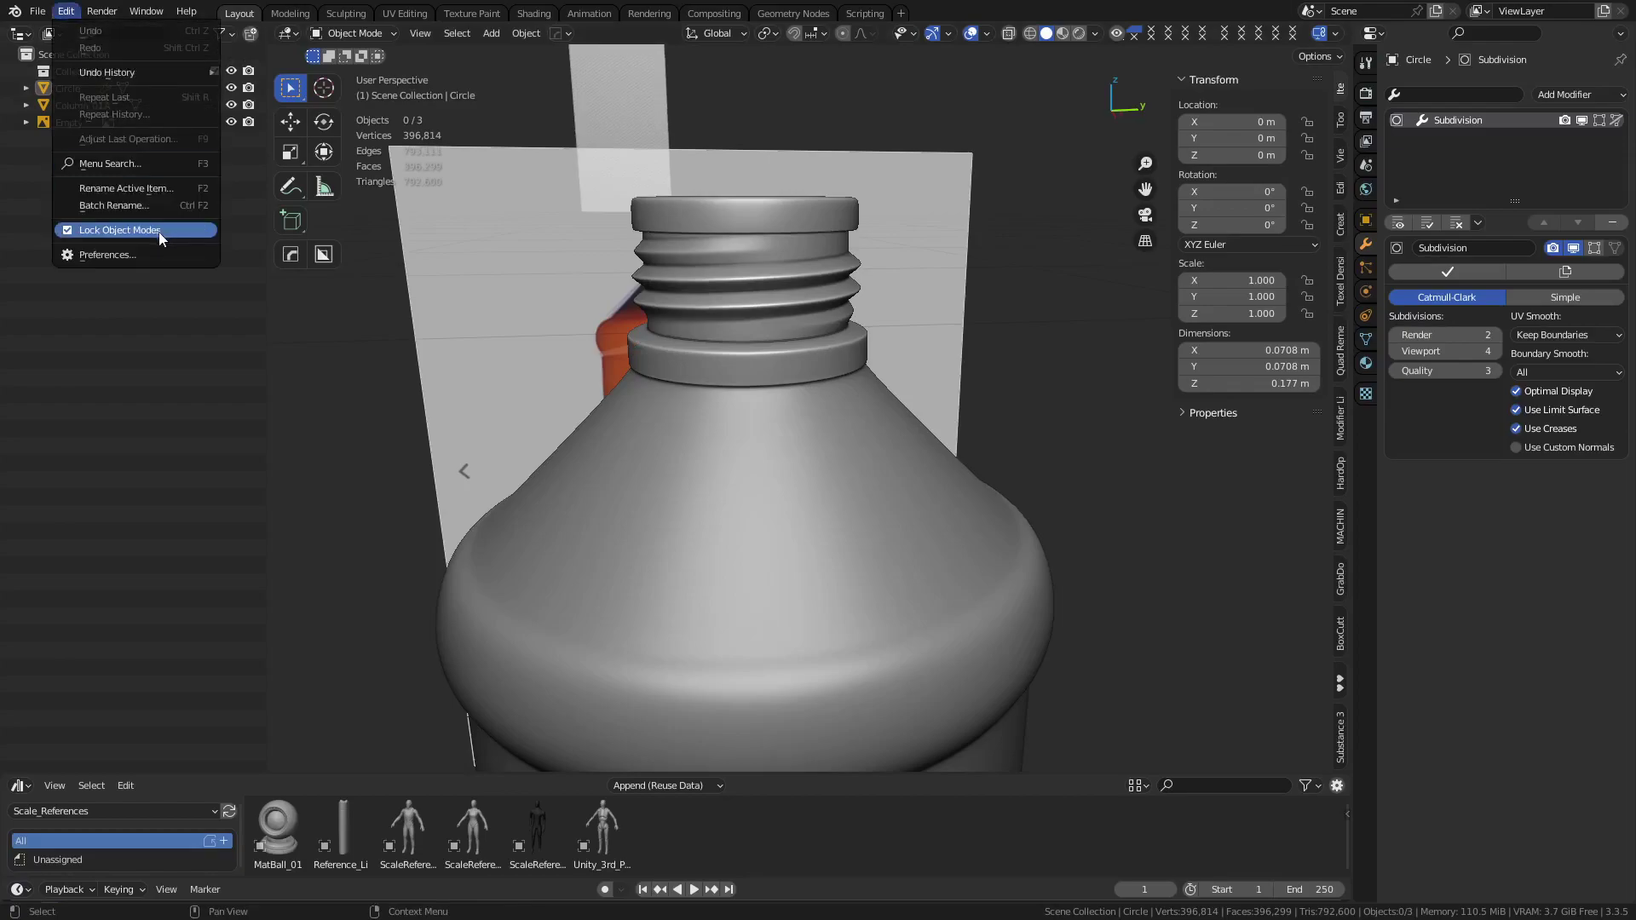
pyautogui.click(162, 253)
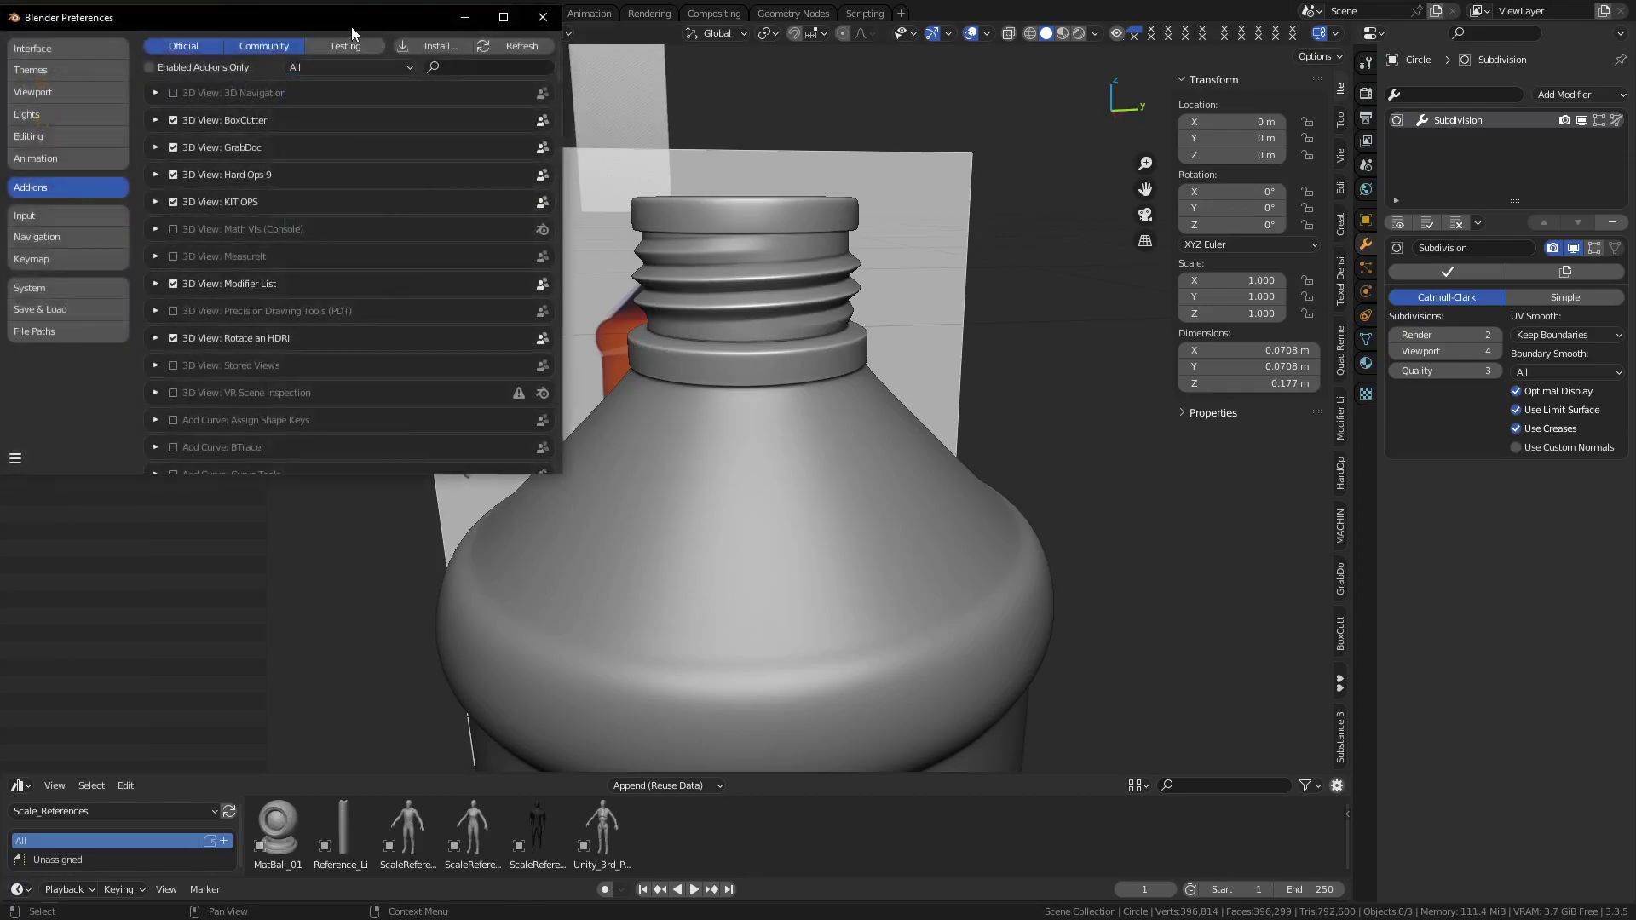
pyautogui.moveTo(351, 27); pyautogui.dragTo(570, 207)
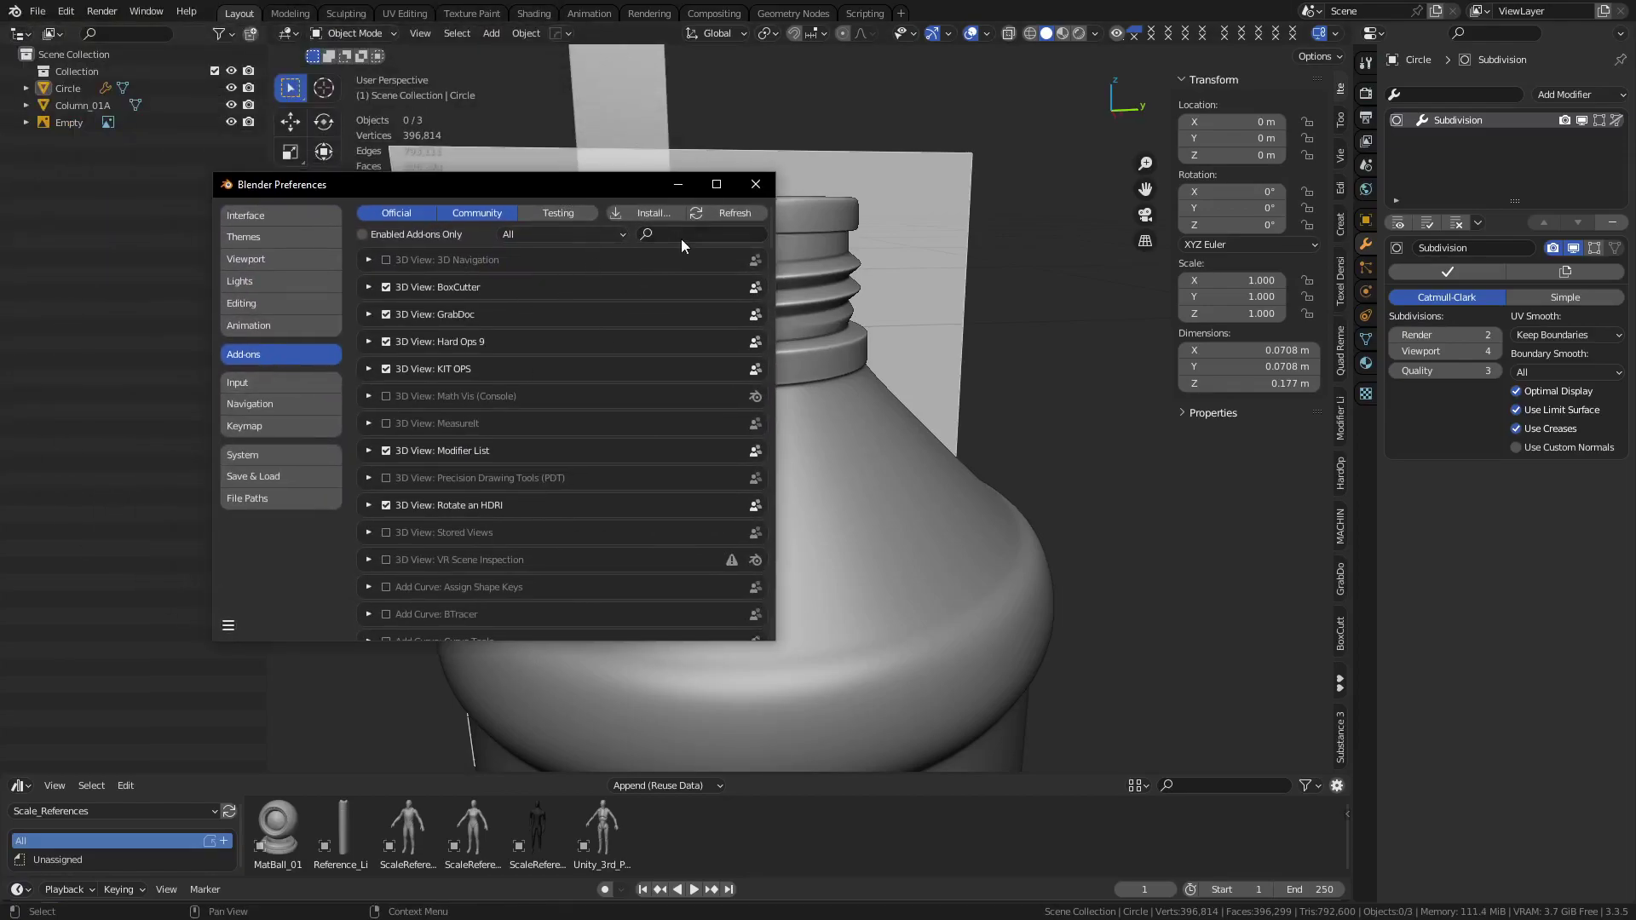
pyautogui.write('mach')
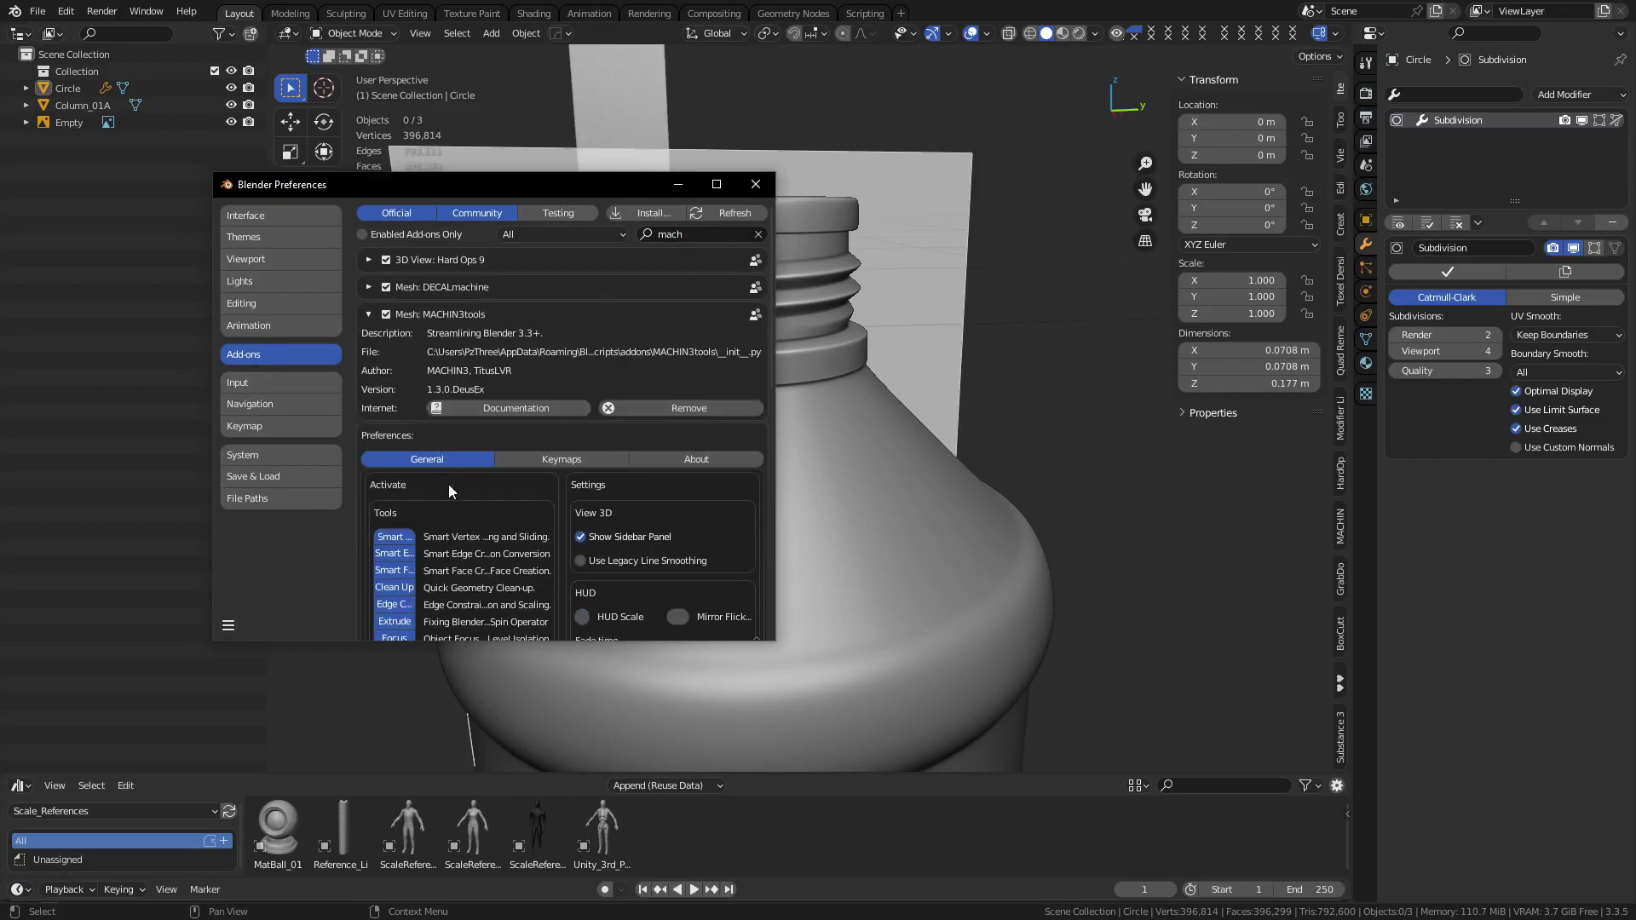
pyautogui.scroll(-10, 448, 484)
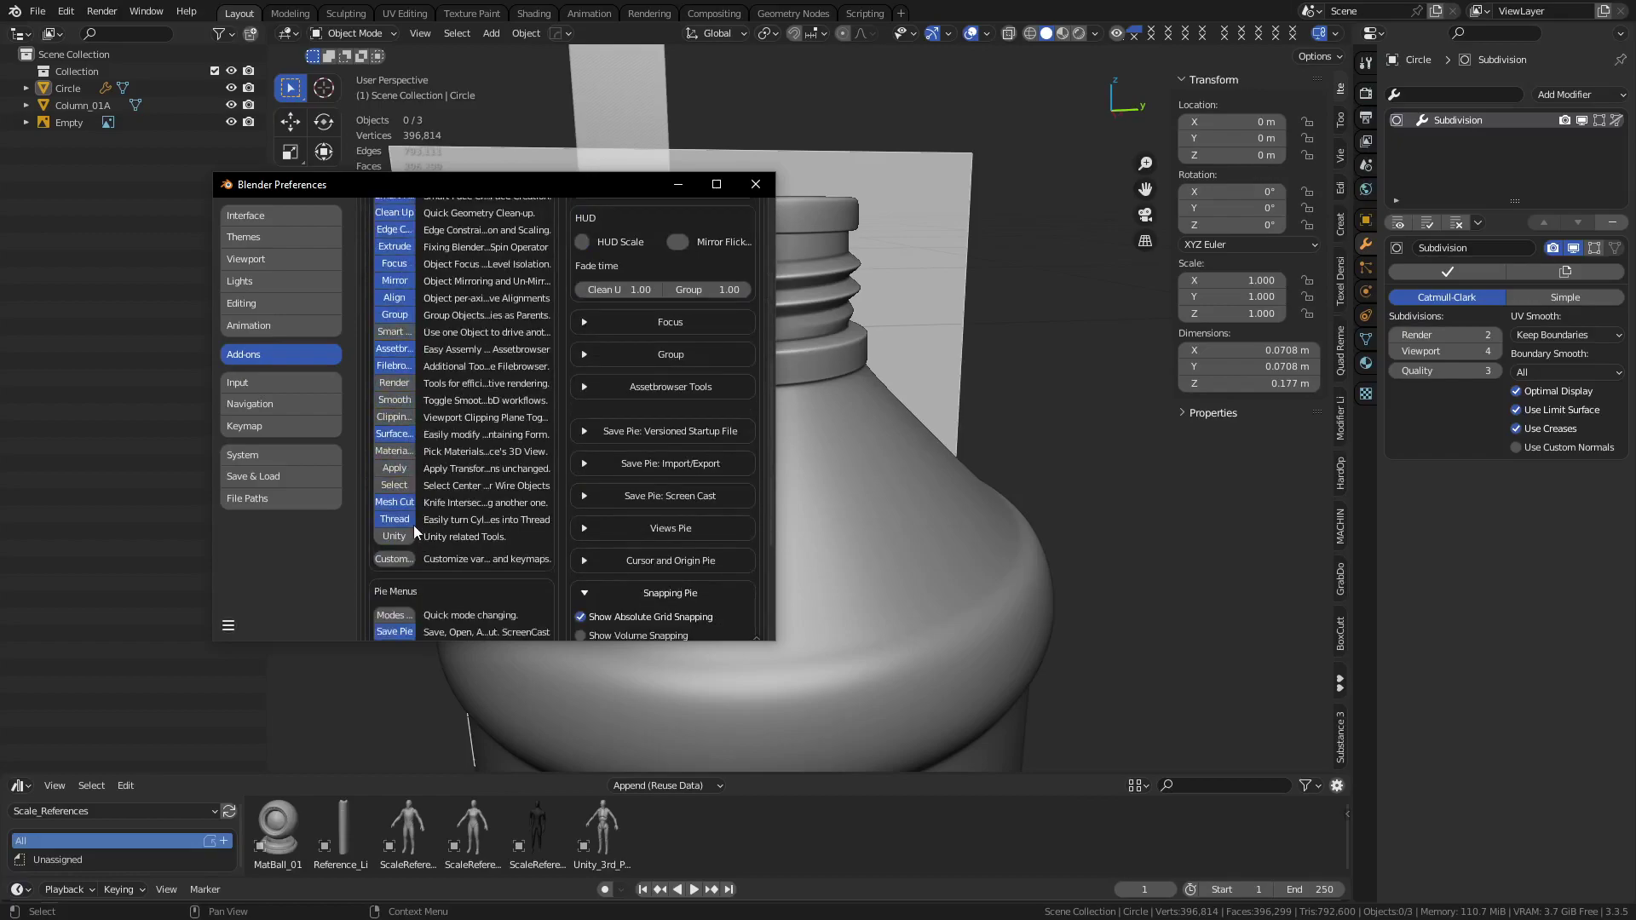
pyautogui.scroll(-2, 411, 520)
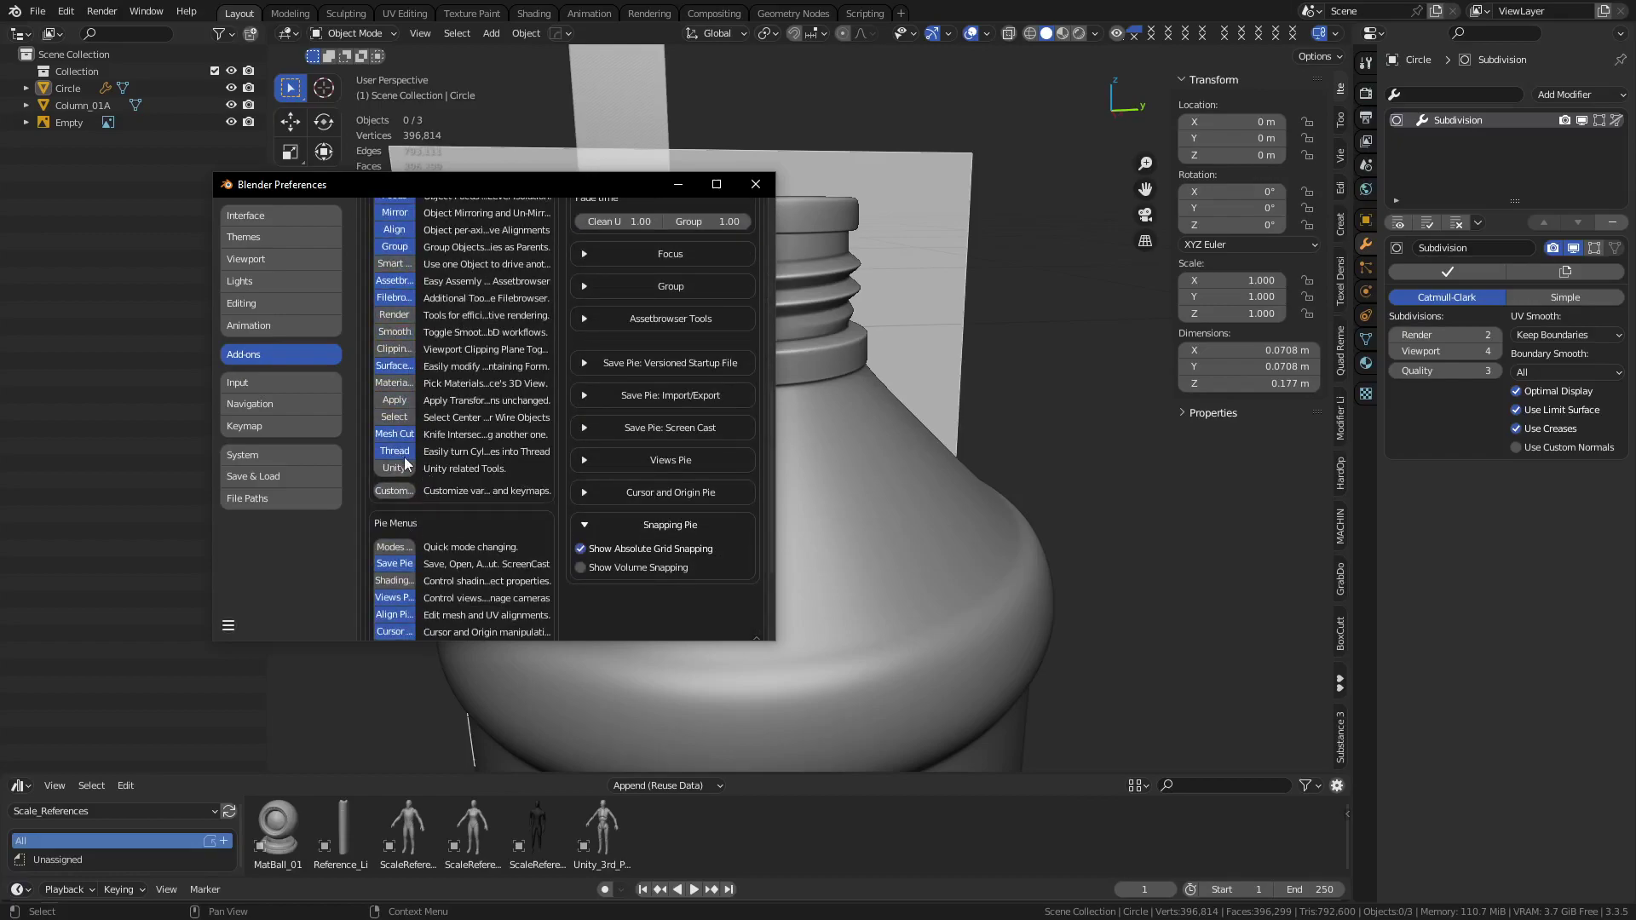
pyautogui.click(758, 187)
# Delete the existing threaded neck and top lip of the bottle mesh, down to the collar above the shoulder
pyautogui.click(795, 345)
pyautogui.hotkey('ctrl', 'Tab')
pyautogui.click(810, 344)
pyautogui.moveTo(808, 345); pyautogui.dragTo(815, 460, button='middle')
pyautogui.hotkey('alt', 'z')
pyautogui.press('1')
pyautogui.moveTo(551, 238); pyautogui.dragTo(942, 426)
pyautogui.scroll(4, 904, 424)
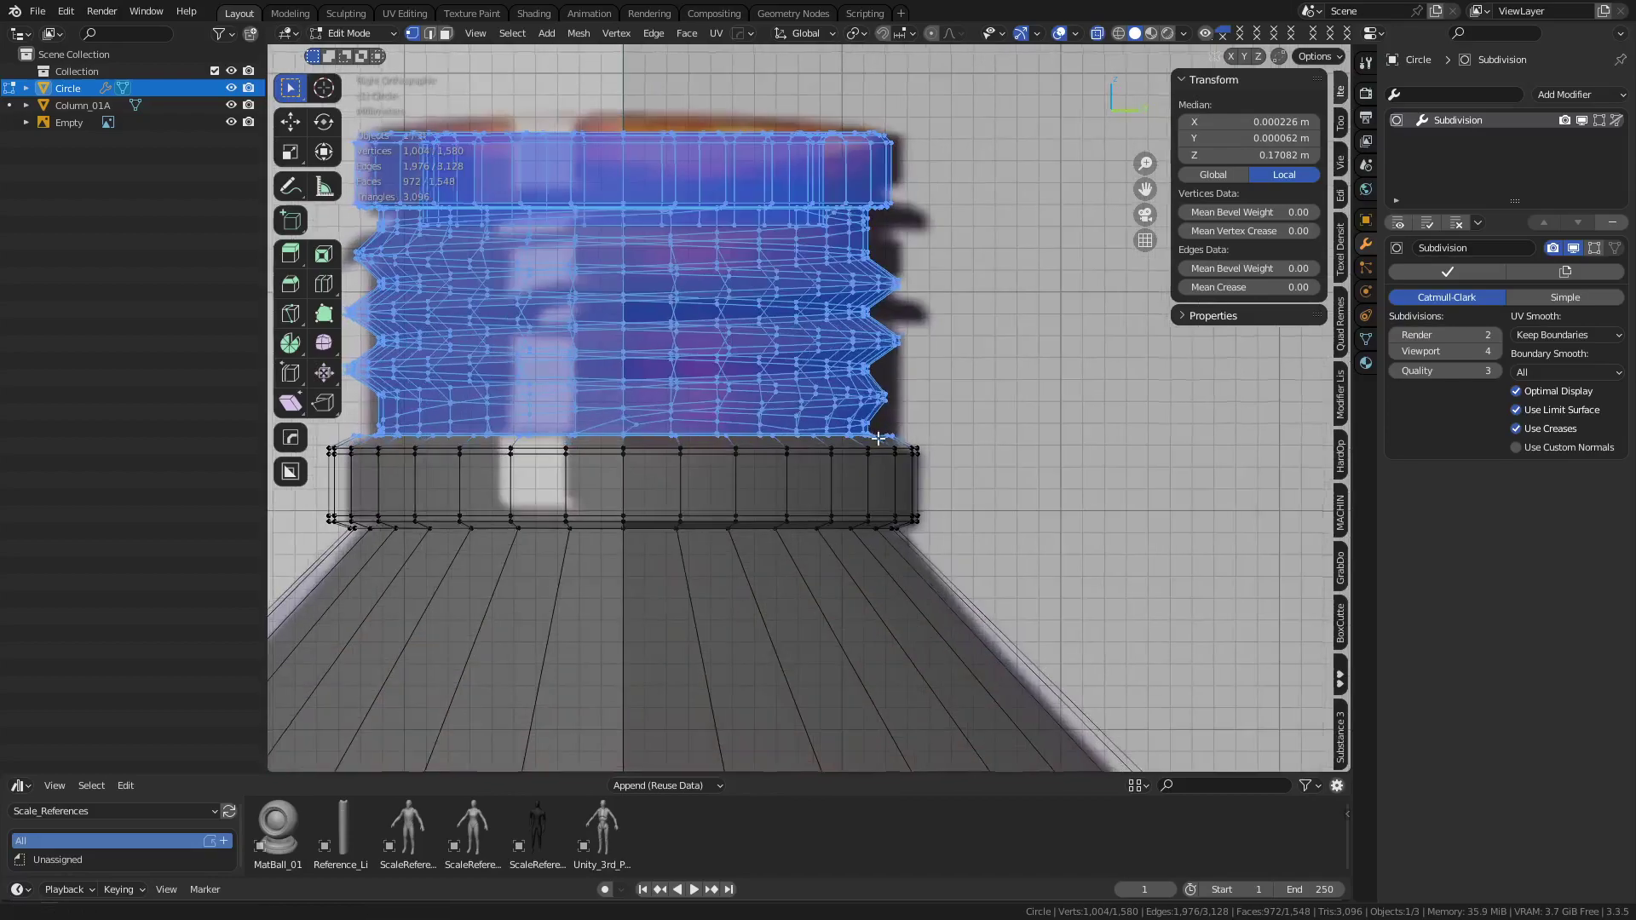
pyautogui.moveTo(878, 439); pyautogui.dragTo(868, 543, button='middle')
pyautogui.press('ctrl+KP_Subtract')
pyautogui.press('x')
pyautogui.click(868, 543)
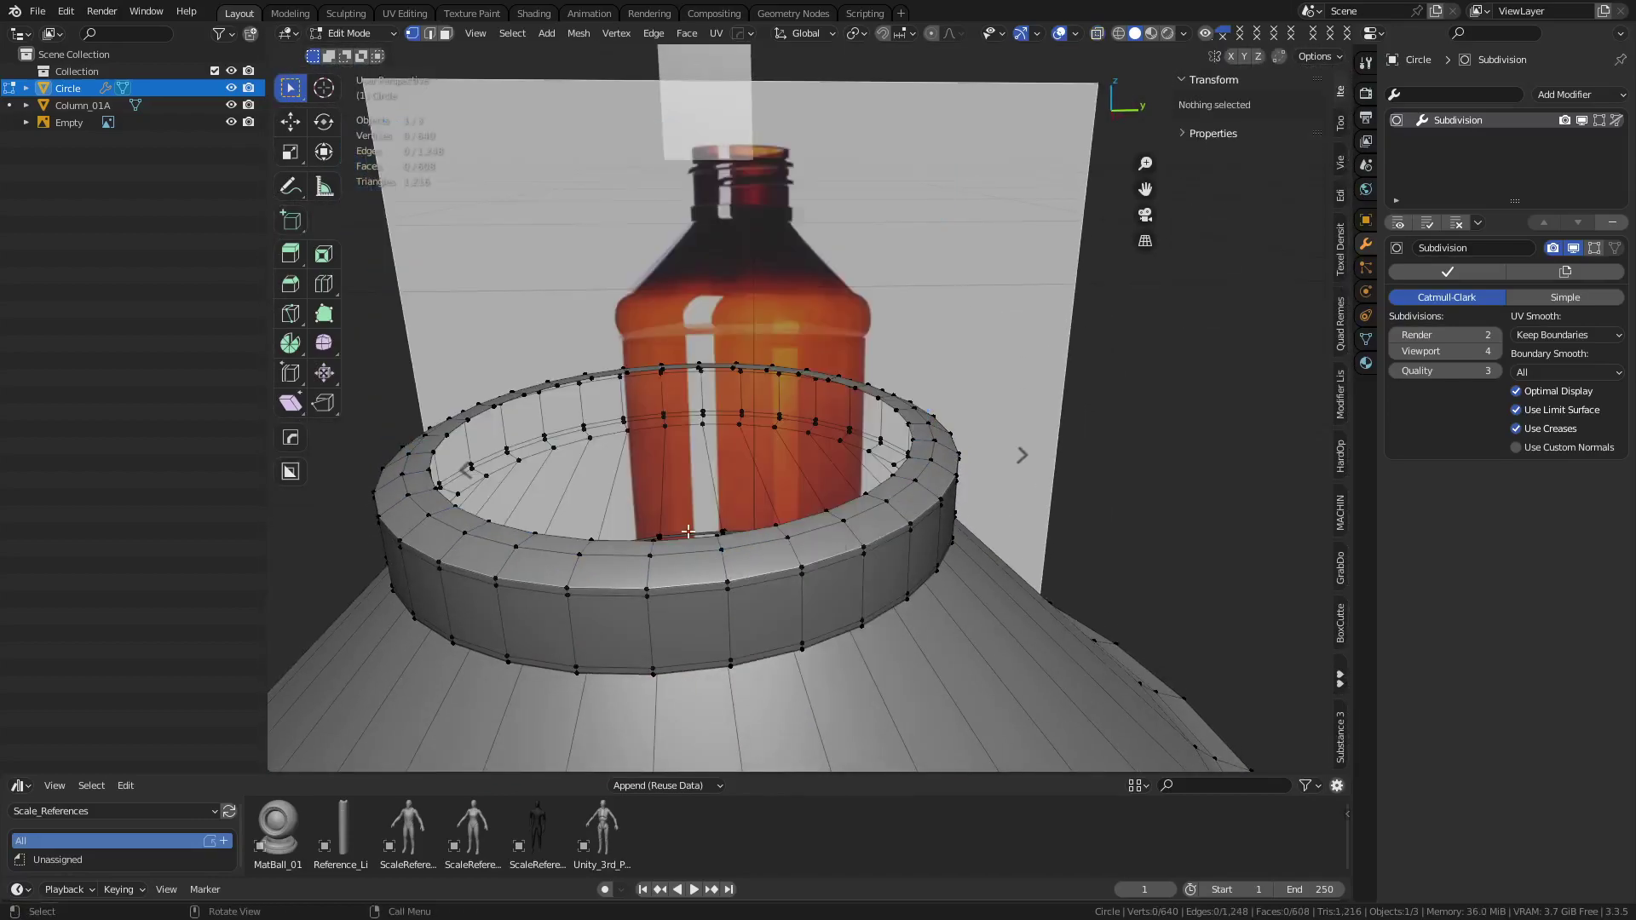
# Extrude the collar's inner edge loop straight up by about 0.0106 m to form a plain neck cylinder
pyautogui.press('2')
pyautogui.keyDown('alt'); pyautogui.click(691, 537); pyautogui.keyUp('alt')
pyautogui.keyDown('alt'); pyautogui.moveTo(725, 558); pyautogui.dragTo(841, 611, button='middle'); pyautogui.keyUp('alt')
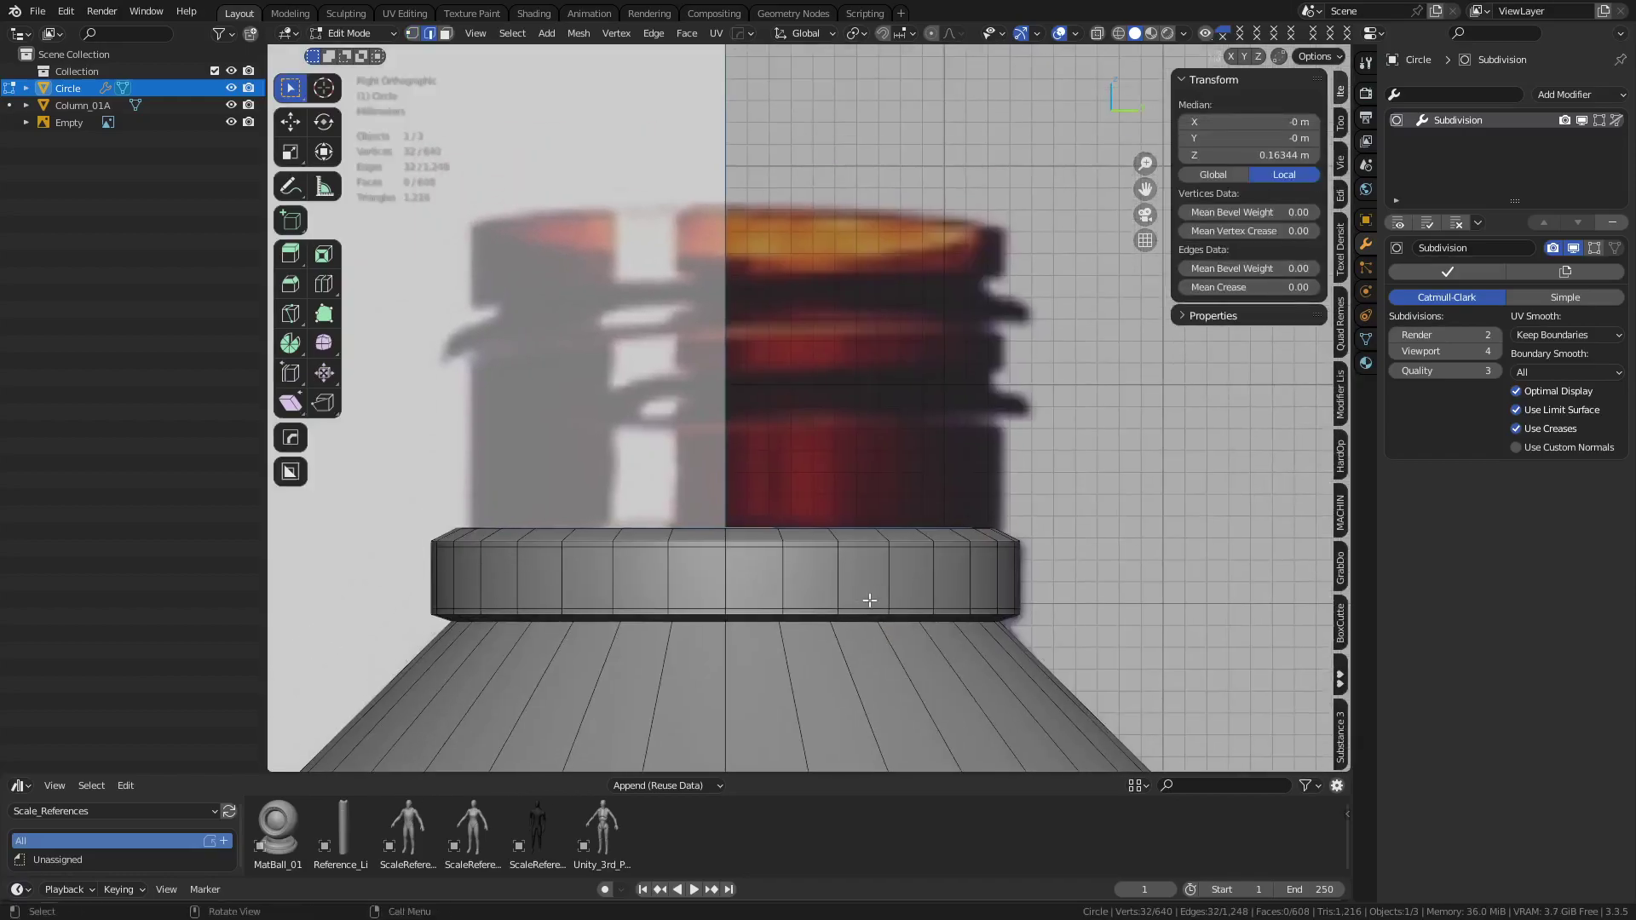
pyautogui.press('e')
pyautogui.rightClick(957, 368)
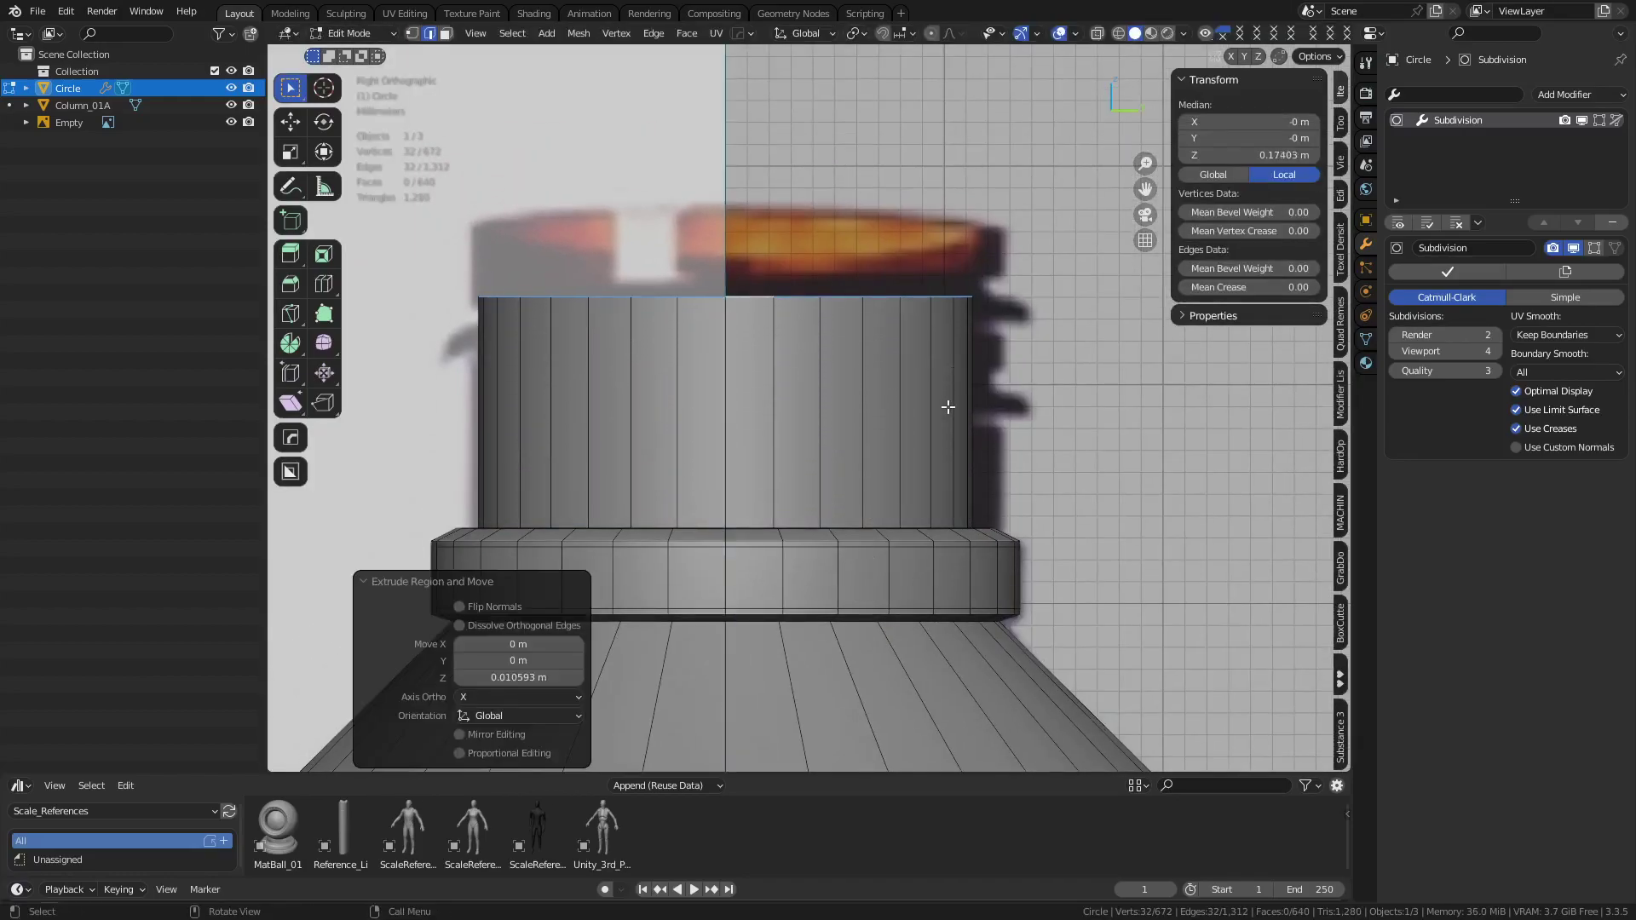
# Extrude the neck's top loop outward at a scale of 1.066, and extrude it up about 0.0035 m as the lip
pyautogui.press('s')
pyautogui.click(963, 415)
pyautogui.press('e')
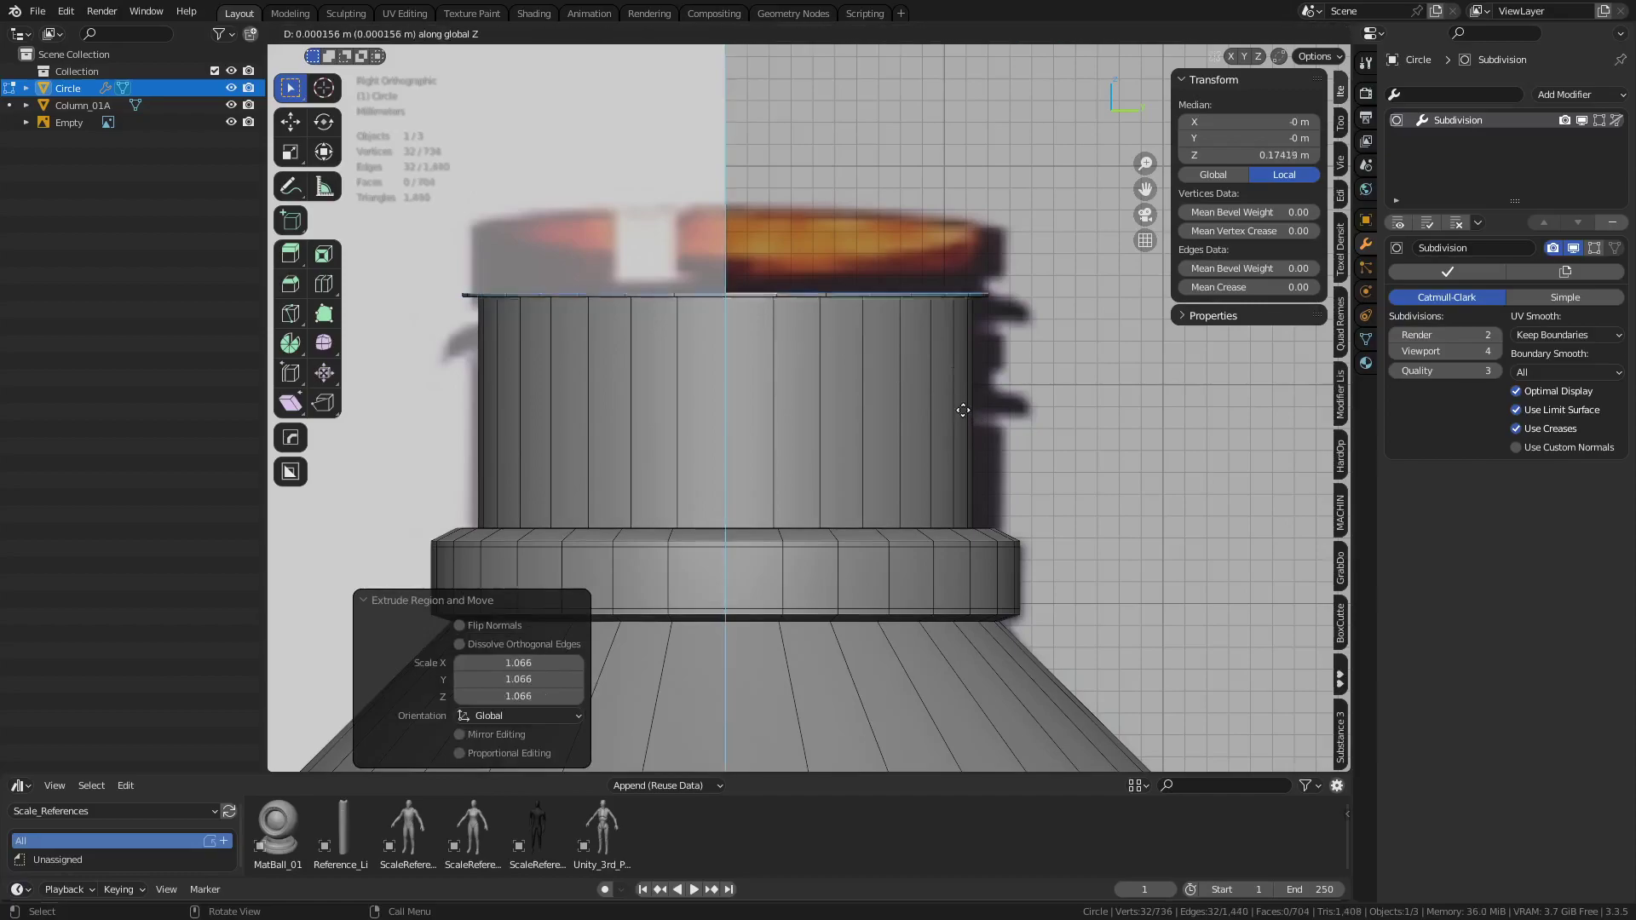
pyautogui.click(980, 342)
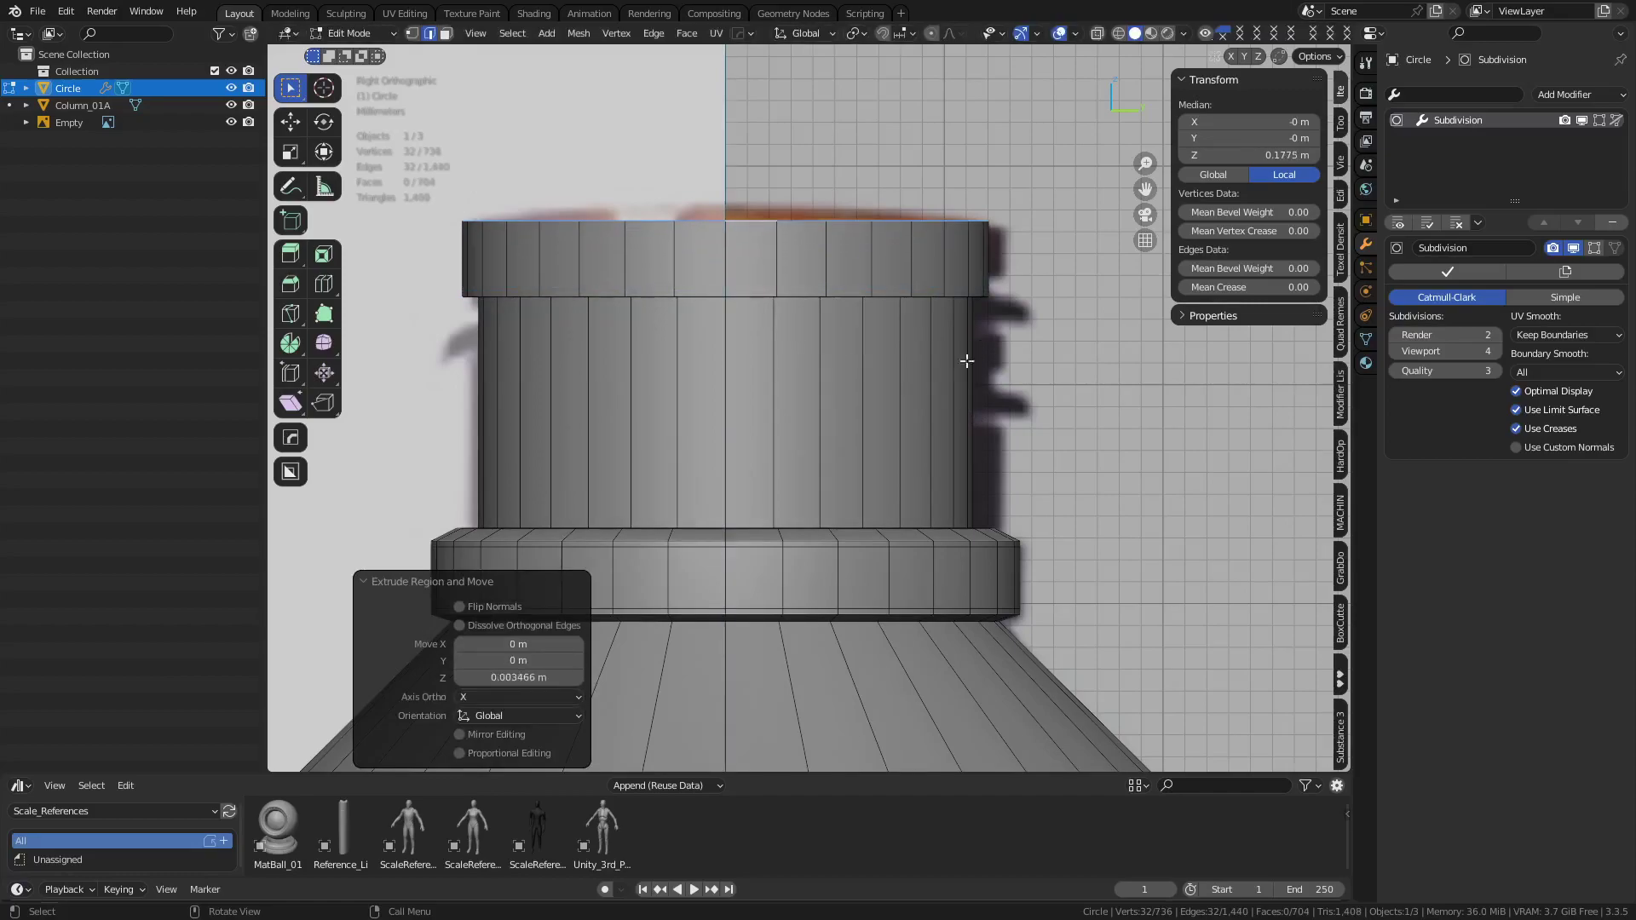
# Select the full face ring of the neck cylinder and apply the MACHIN3tools Add Thread operation to it
pyautogui.moveTo(875, 433); pyautogui.dragTo(779, 390, button='middle')
pyautogui.hotkey('alt', 'a')
pyautogui.keyDown('alt'); pyautogui.click(873, 460); pyautogui.keyUp('alt')
pyautogui.hotkey('alt', 'z')
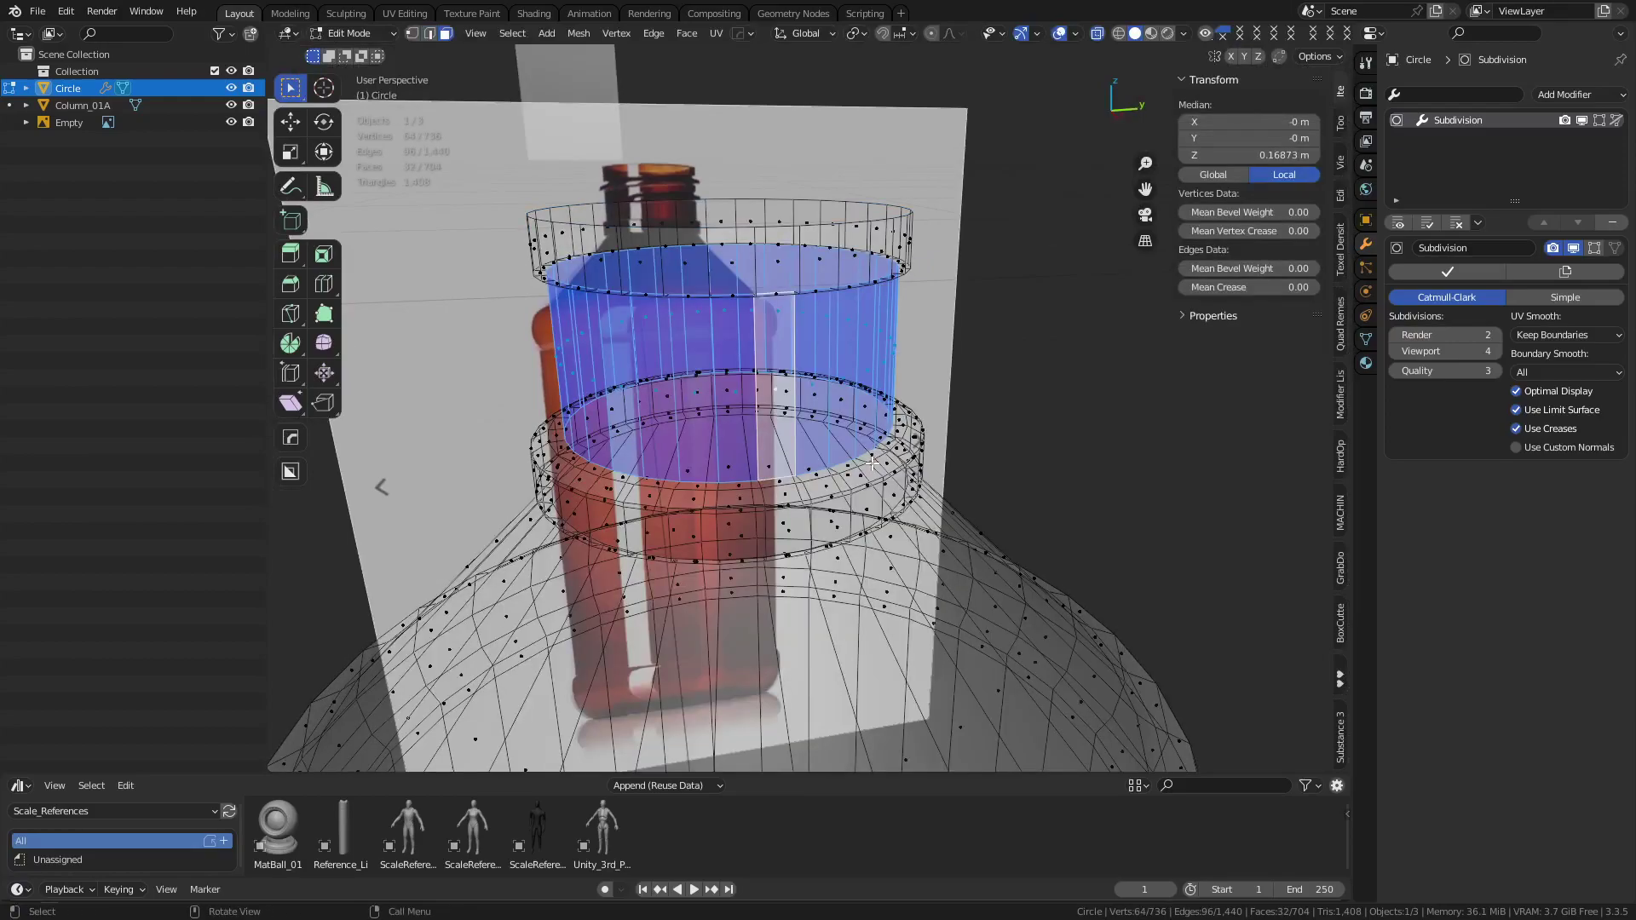
pyautogui.moveTo(598, 366); pyautogui.dragTo(685, 342, button='middle')
pyautogui.moveTo(629, 400); pyautogui.dragTo(613, 417, button='middle')
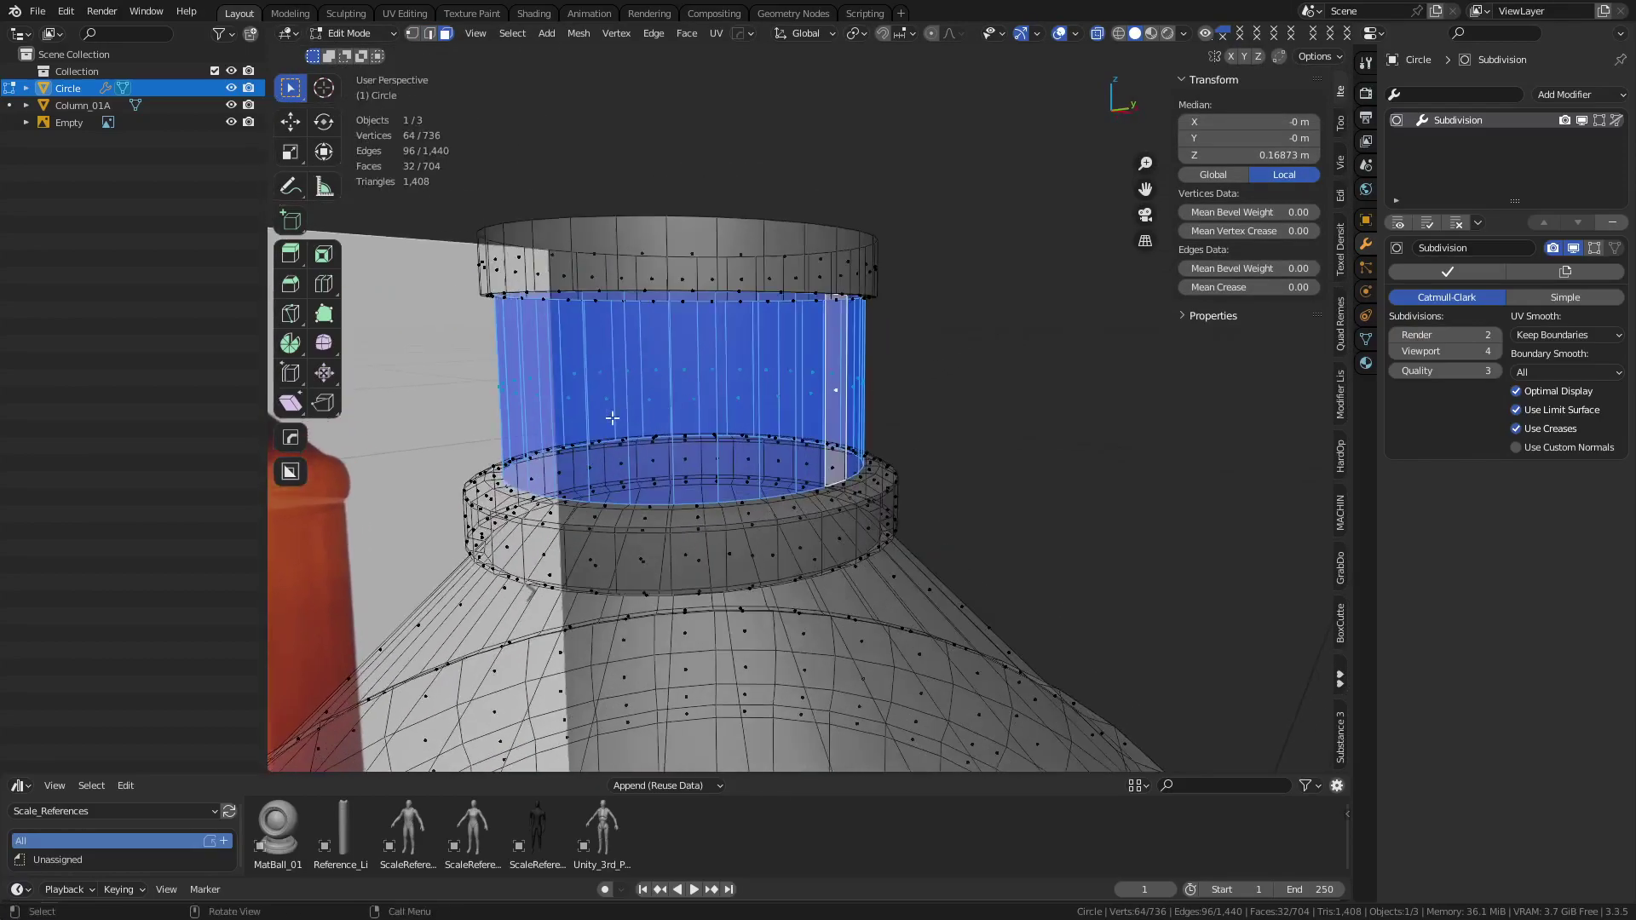
pyautogui.hotkey('alt', 'z')
pyautogui.scroll(6, 924, 423)
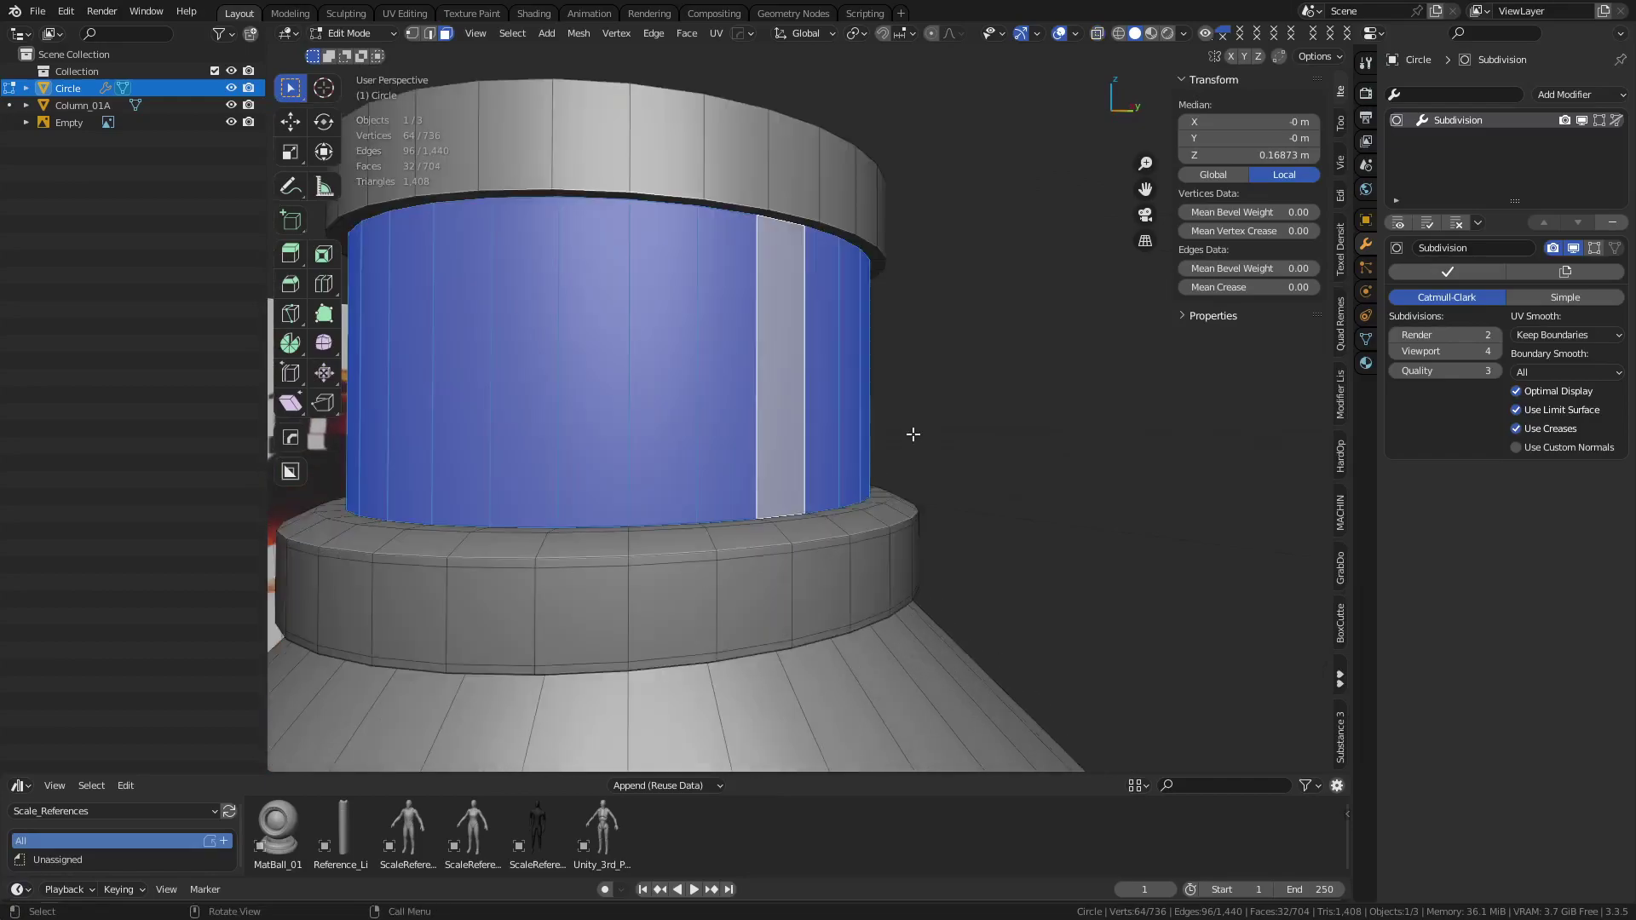
pyautogui.rightClick(937, 379)
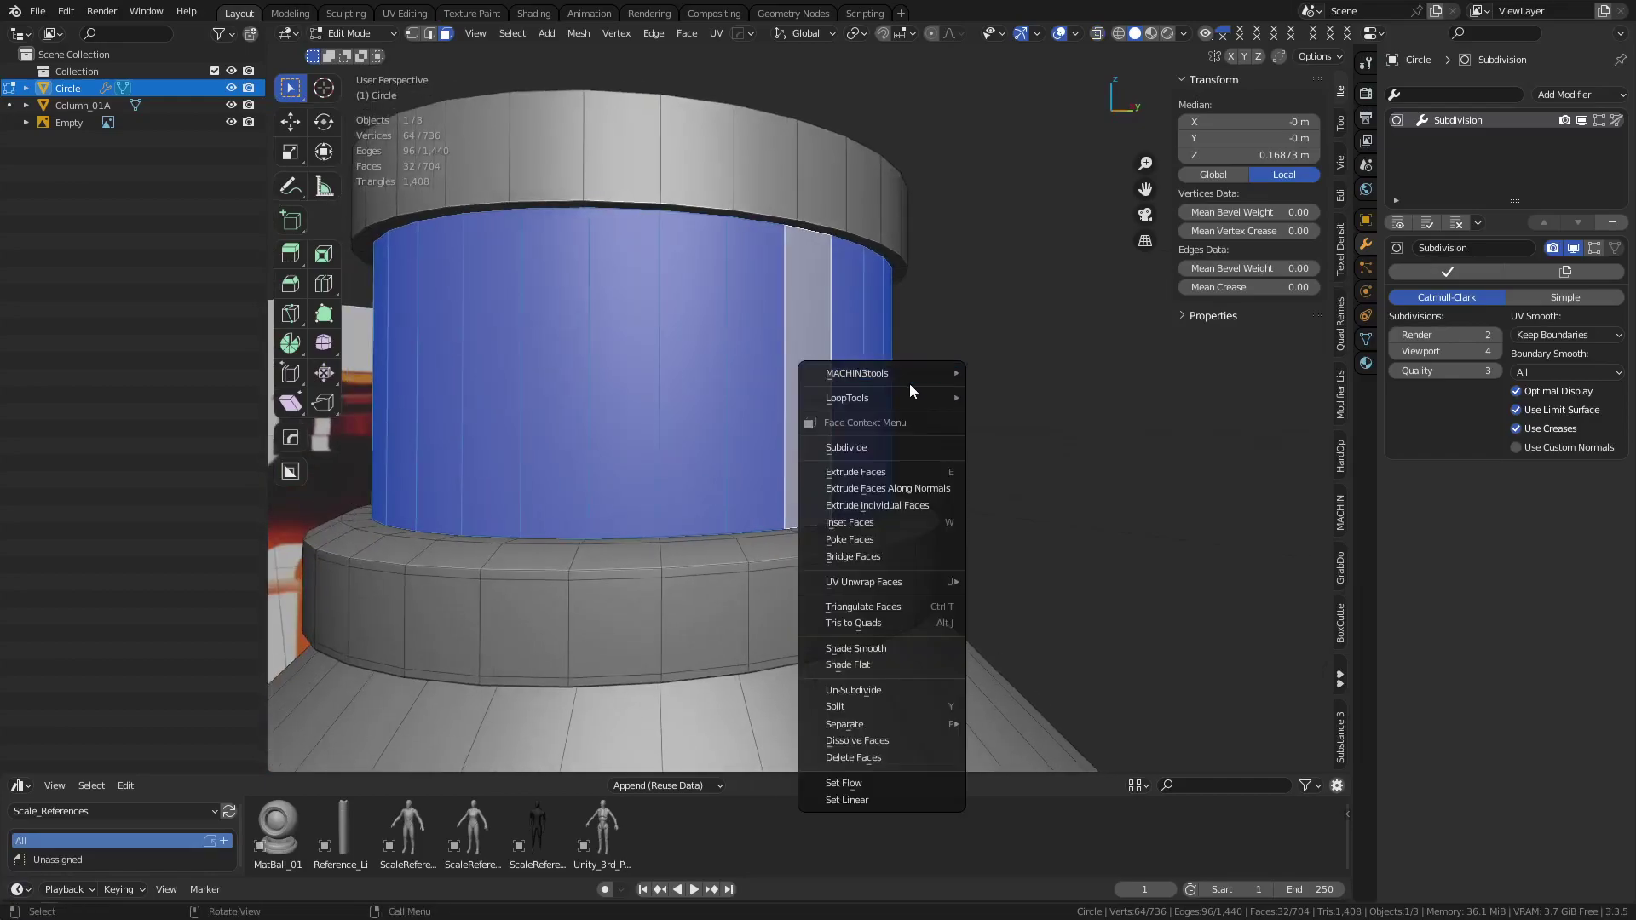
pyautogui.moveTo(917, 376)
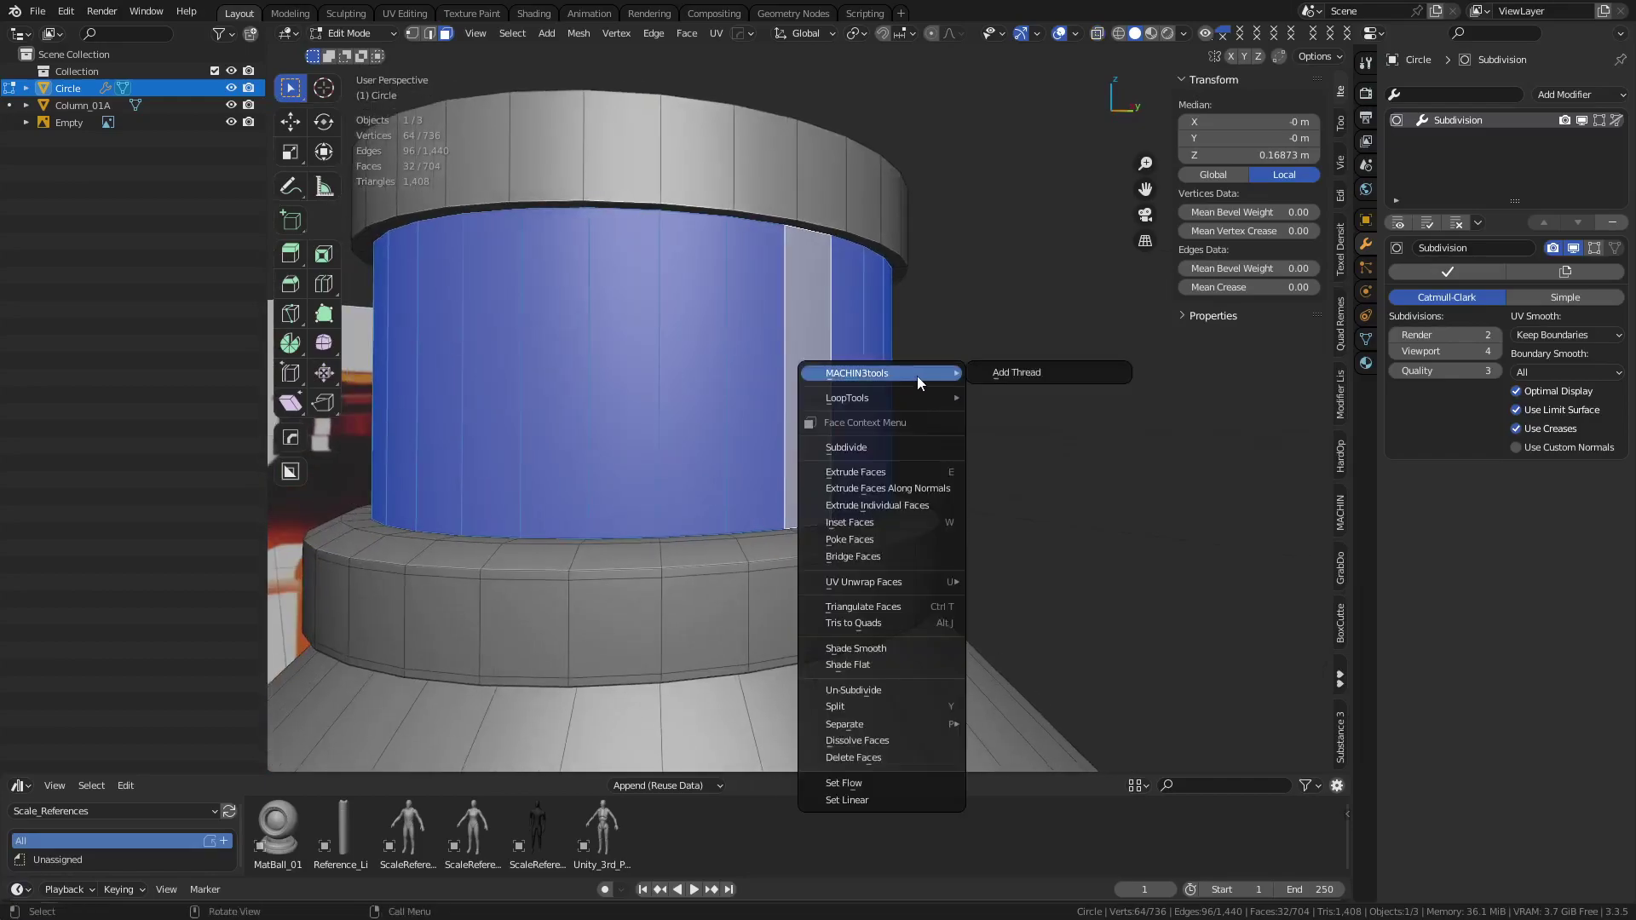
pyautogui.click(989, 376)
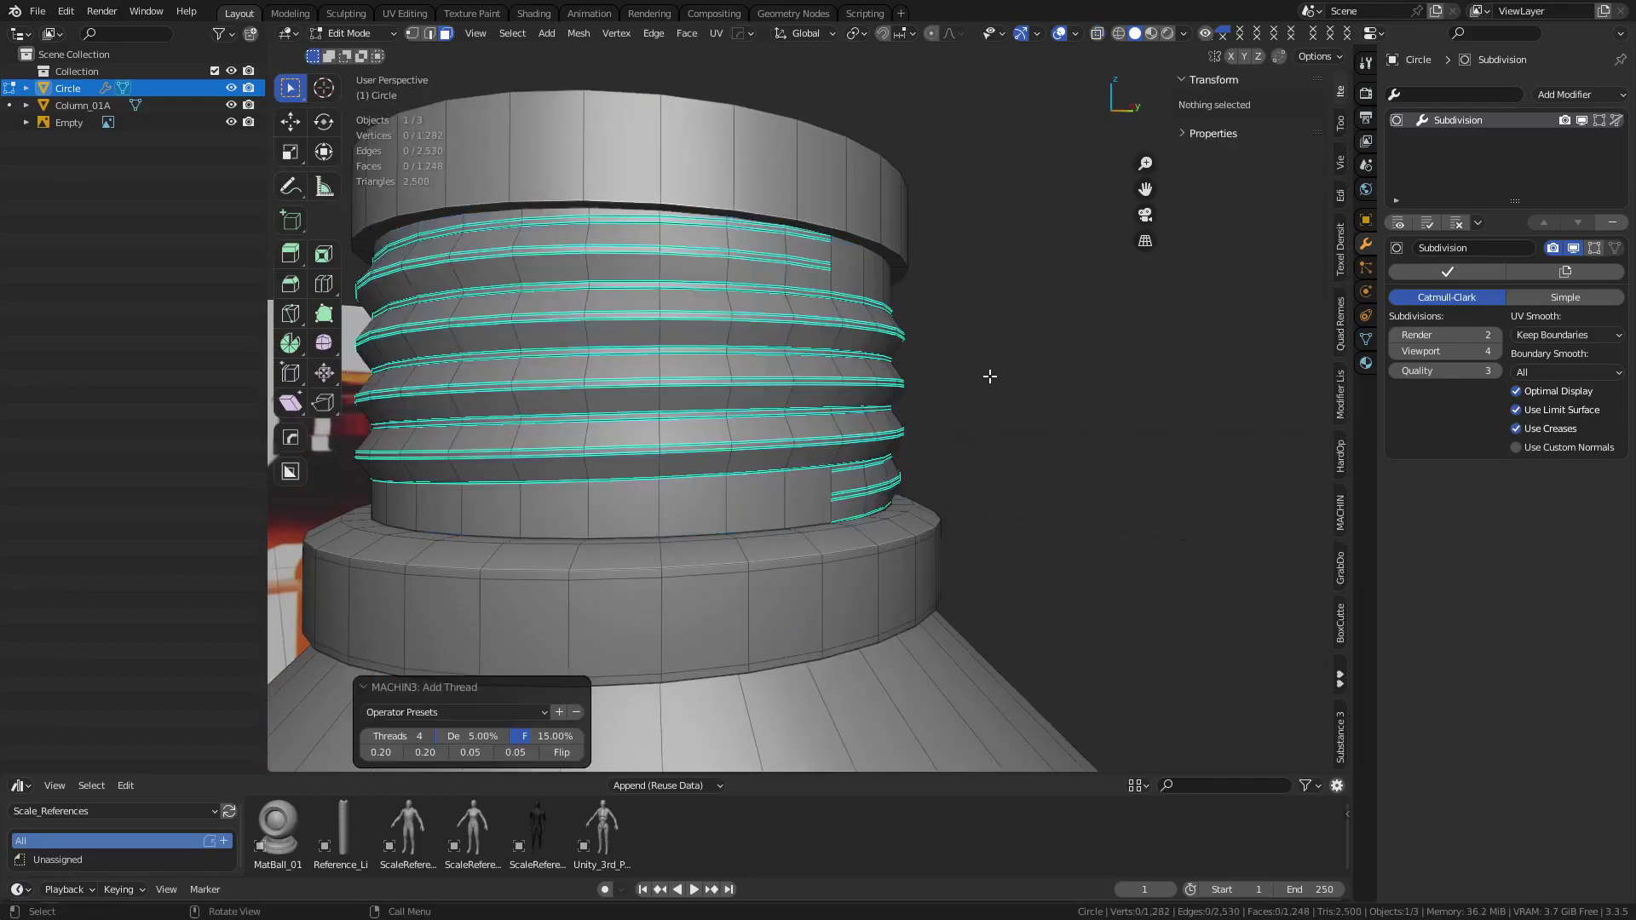
# Set the number of threads on the neck to 3
pyautogui.click(432, 734)
pyautogui.click(432, 735)
pyautogui.click(432, 734)
pyautogui.click(363, 734)
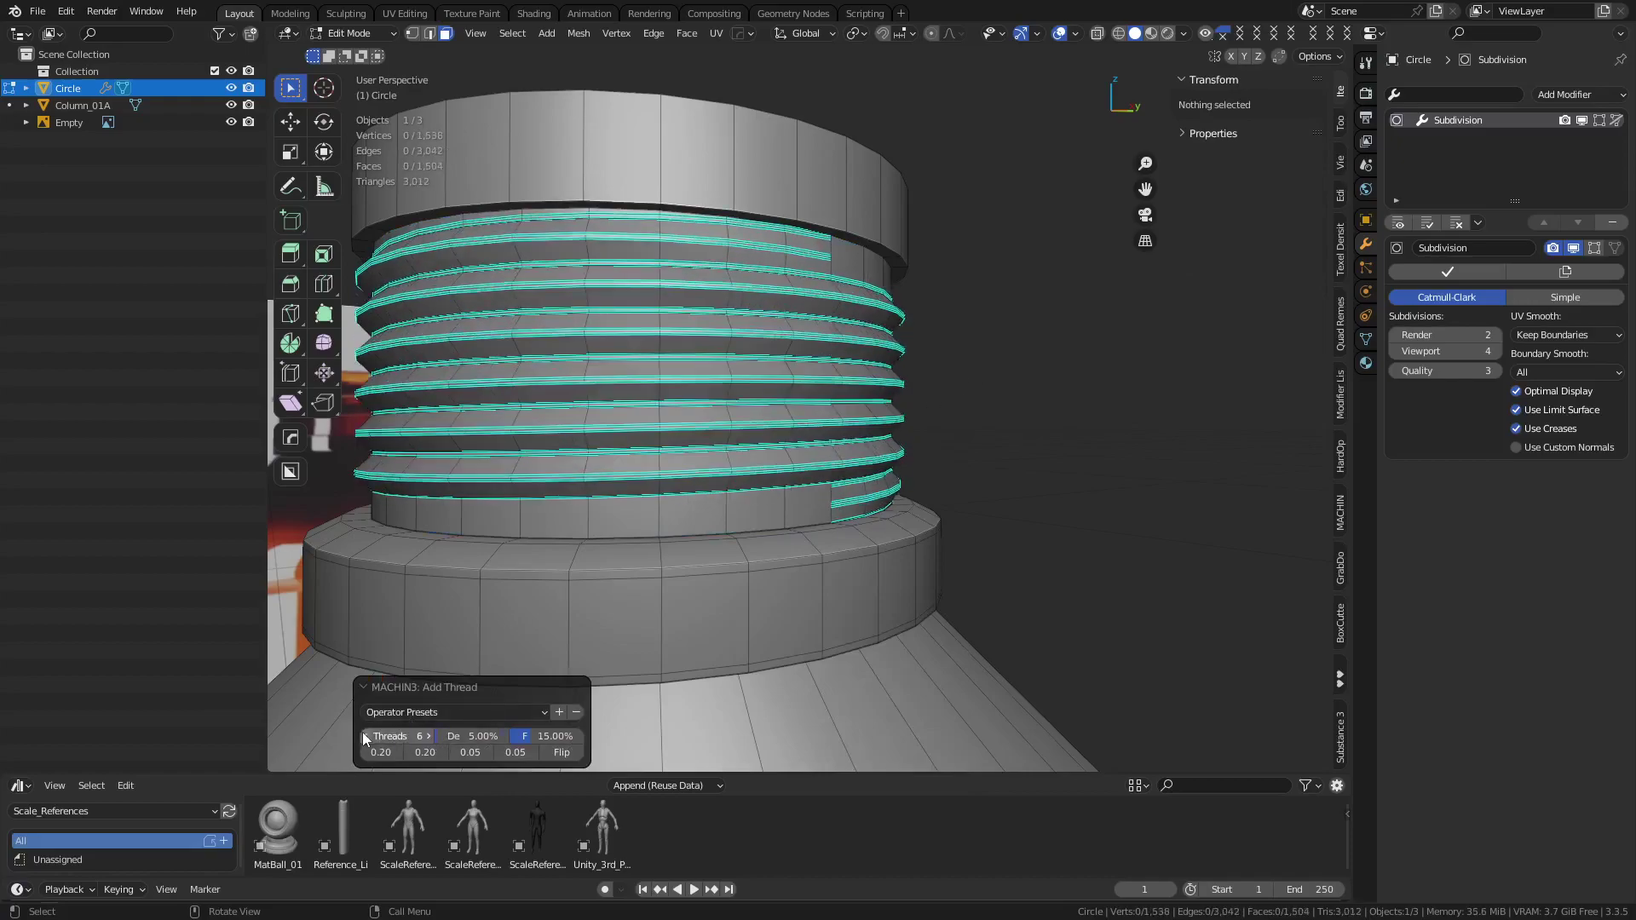
pyautogui.click(364, 736)
pyautogui.click(364, 735)
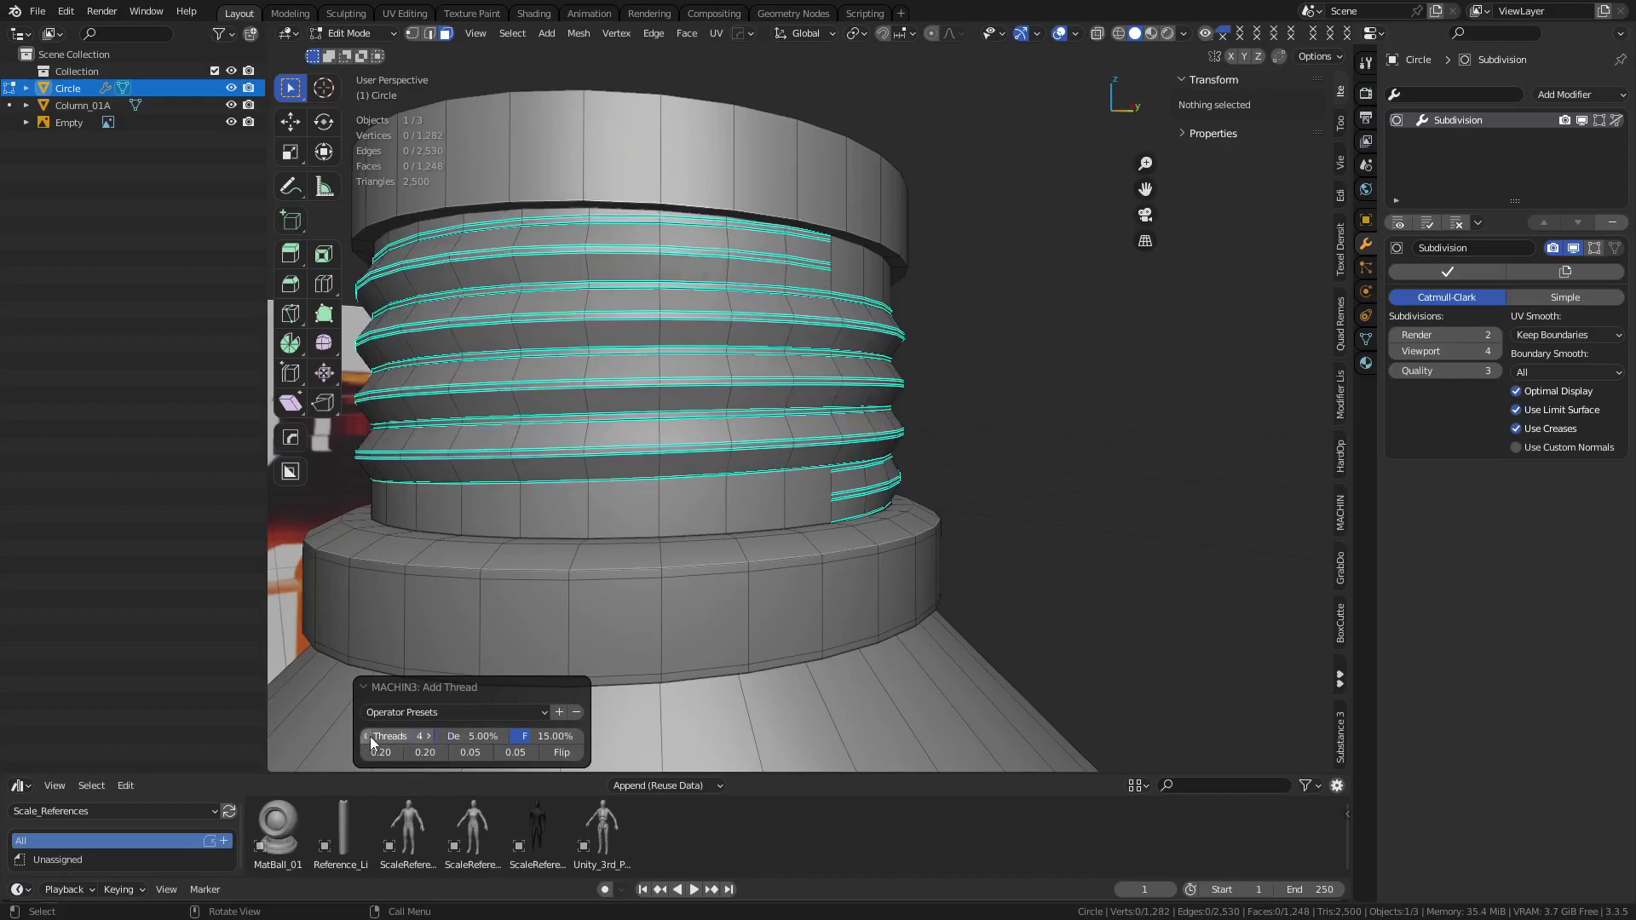
pyautogui.click(369, 738)
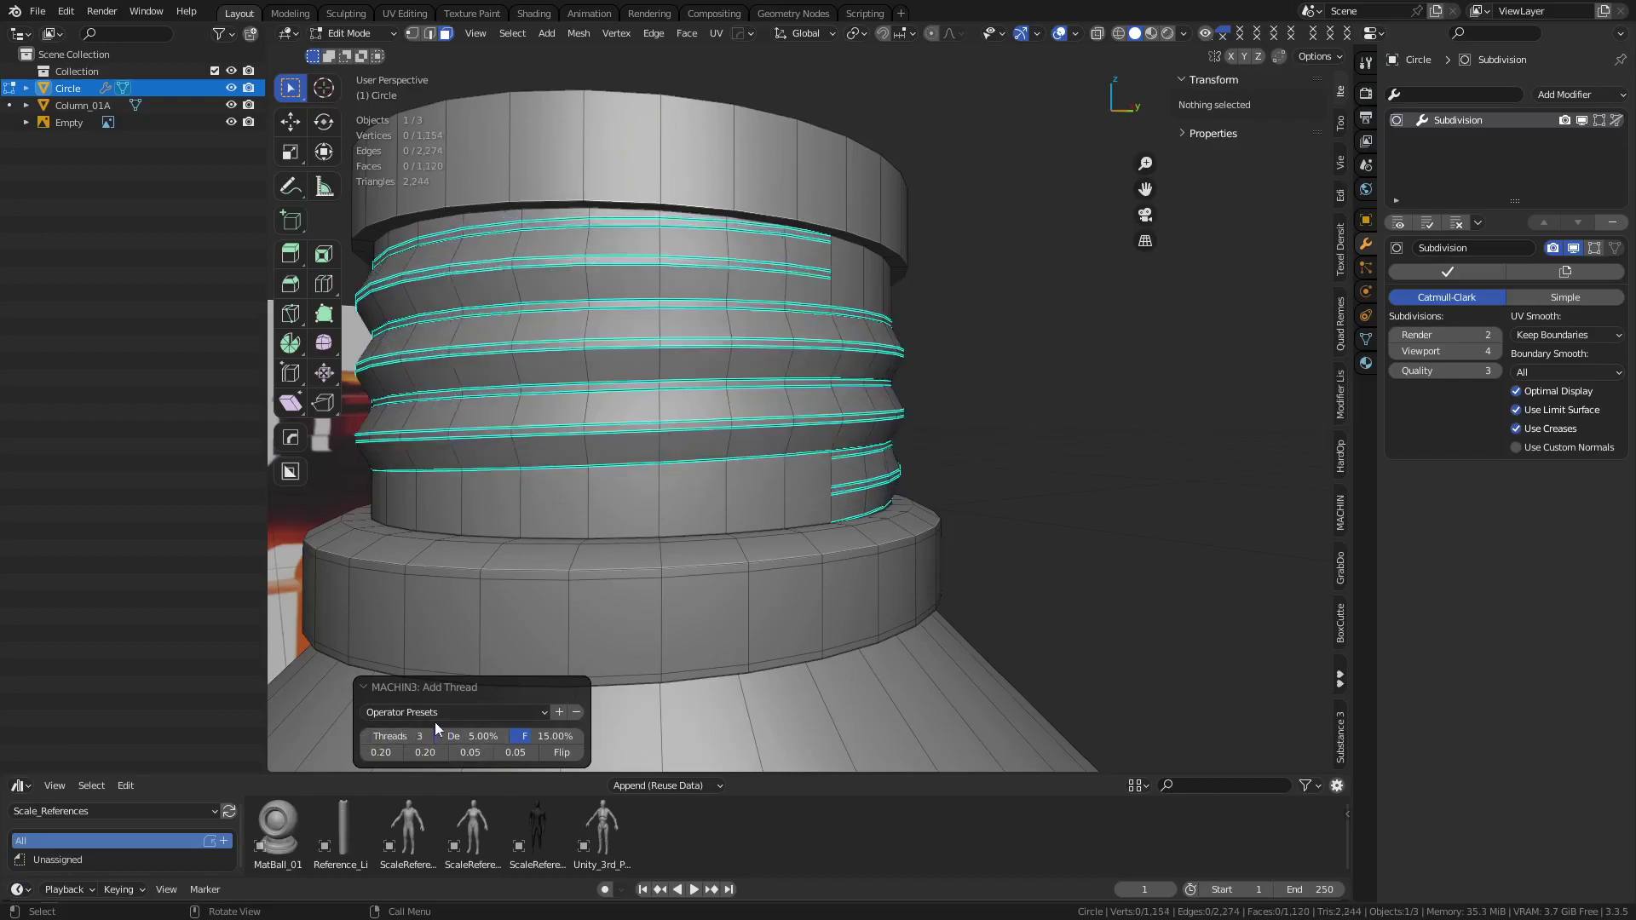
# Set the thread depth to 7.44%
pyautogui.moveTo(840, 438)
pyautogui.mouseDown(button='middle')
pyautogui.moveTo(767, 460)
pyautogui.moveTo(757, 448)
pyautogui.moveTo(833, 426)
pyautogui.moveTo(809, 446)
pyautogui.mouseUp(button='middle')
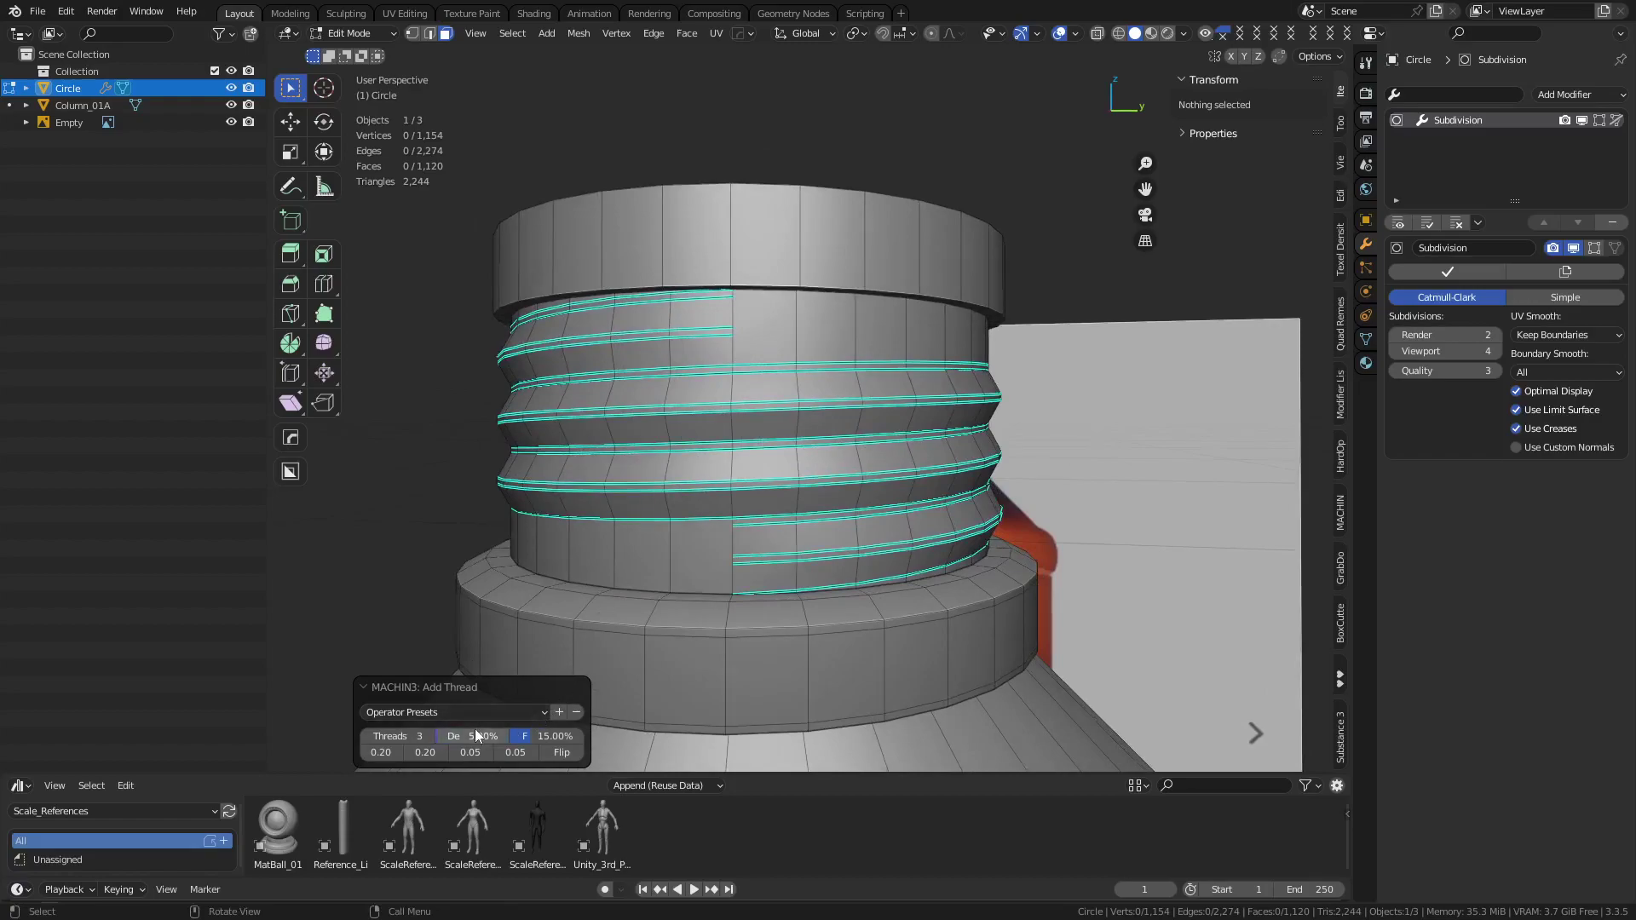
pyautogui.moveTo(475, 731); pyautogui.dragTo(509, 732)
pyautogui.moveTo(689, 360); pyautogui.dragTo(745, 401, button='middle')
pyautogui.scroll(1, 704, 371)
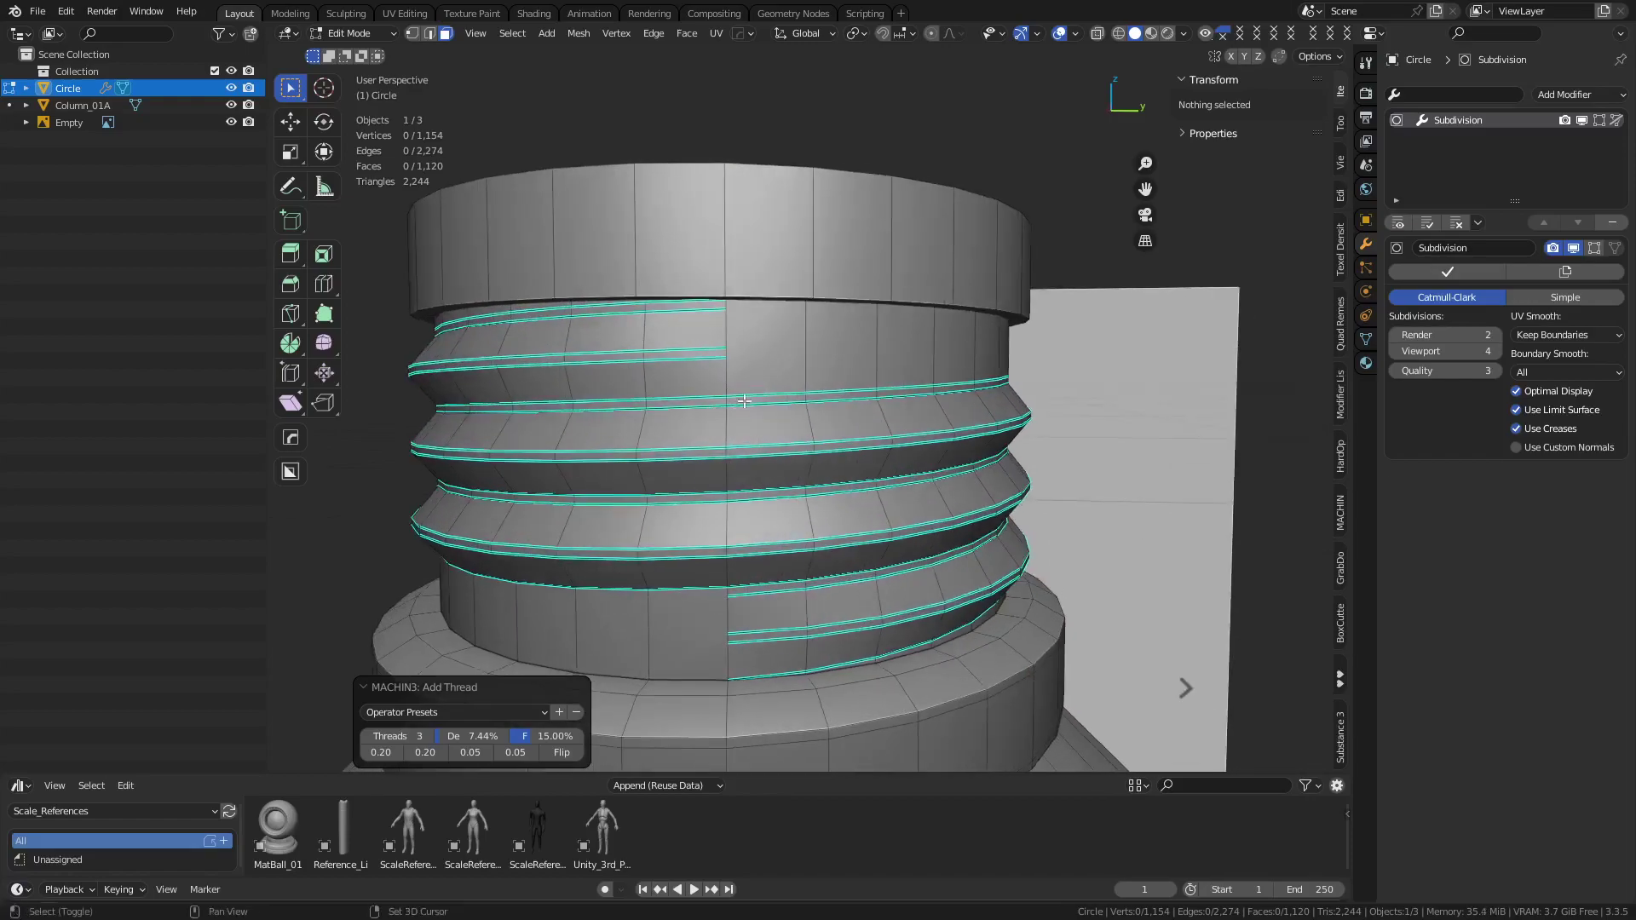
# Knife a line from the lower corner of the upper thread end across the neck faces, rising to the lip's underside
pyautogui.scroll(4, 744, 401)
pyautogui.click(757, 411)
pyautogui.press('a')
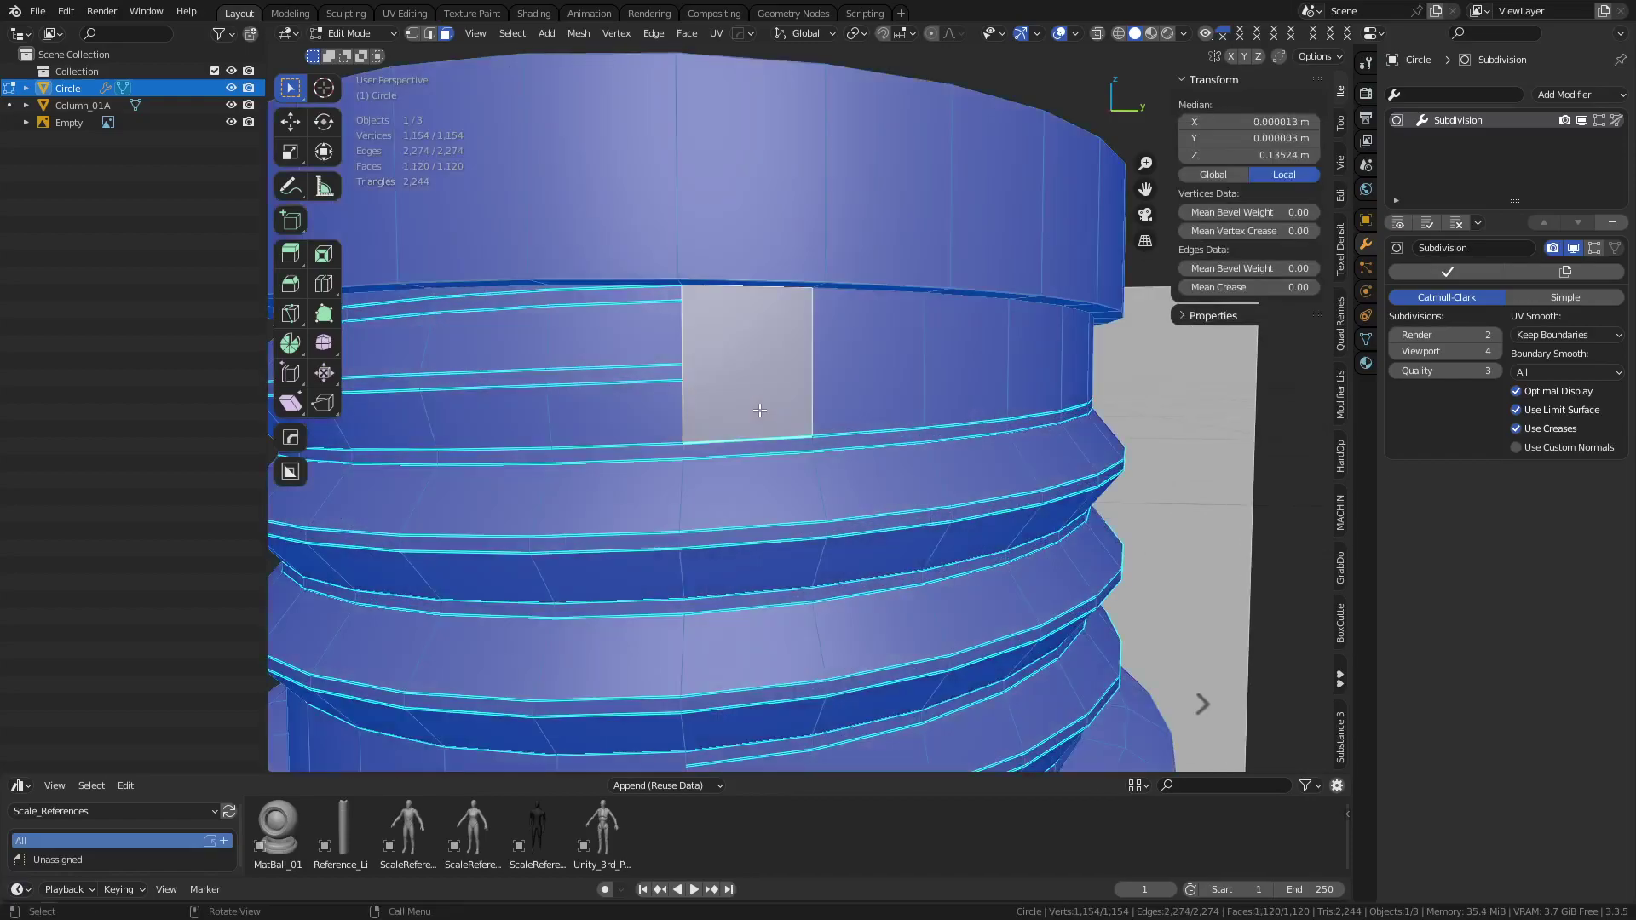
pyautogui.hotkey('alt', 'a')
pyautogui.scroll(-2, 759, 410)
pyautogui.press('k')
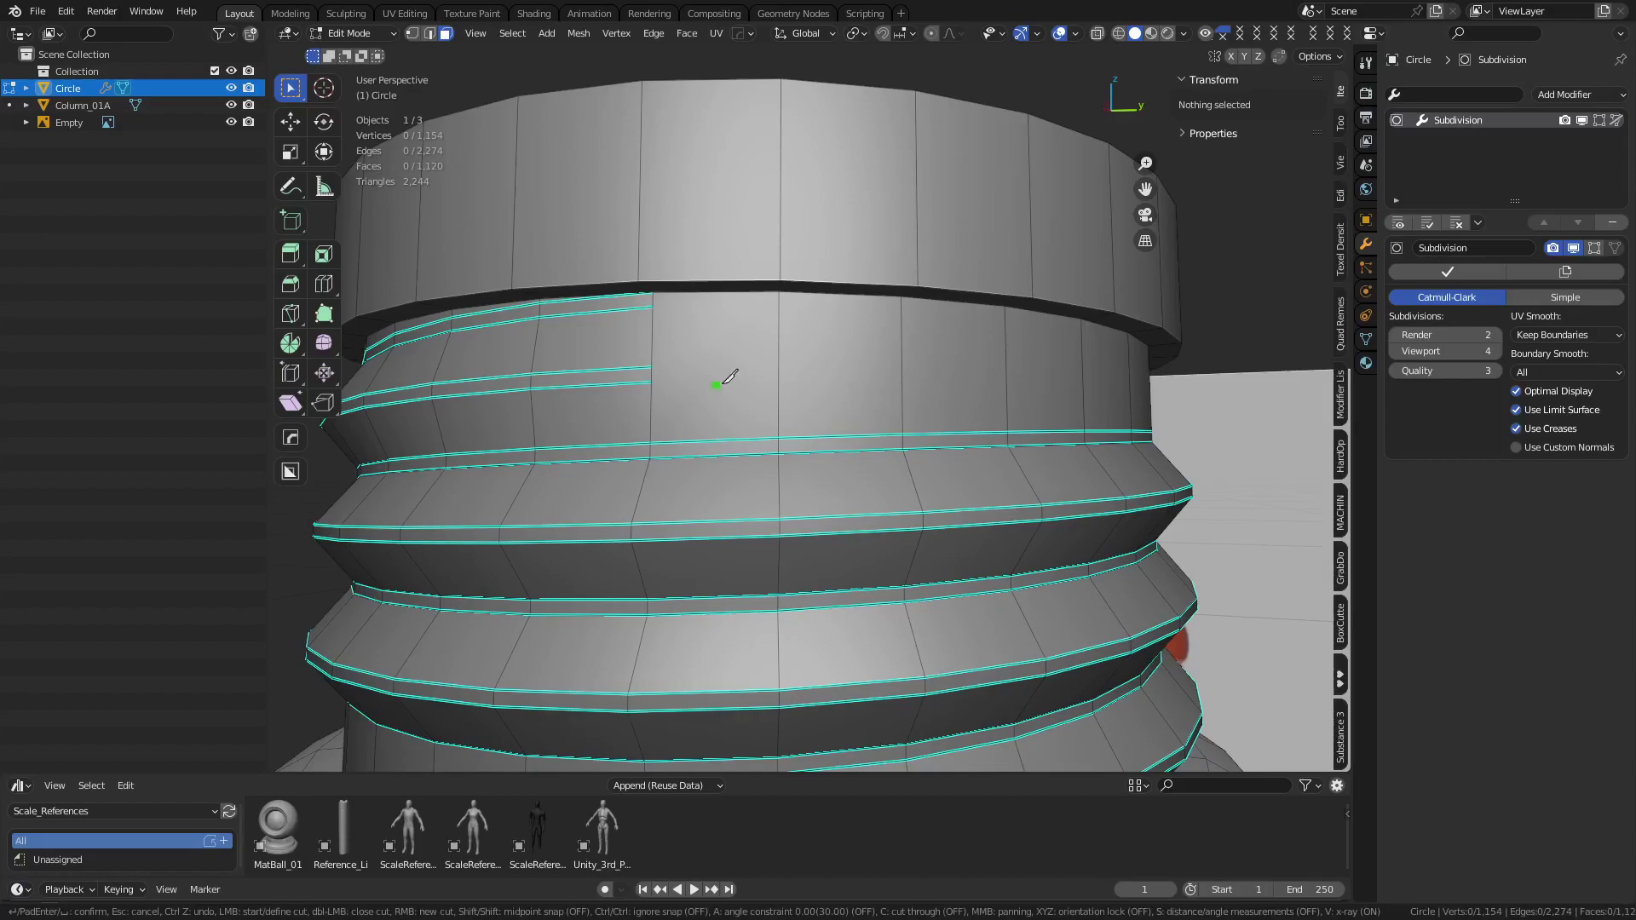
pyautogui.moveTo(722, 385); pyautogui.dragTo(714, 395, button='middle')
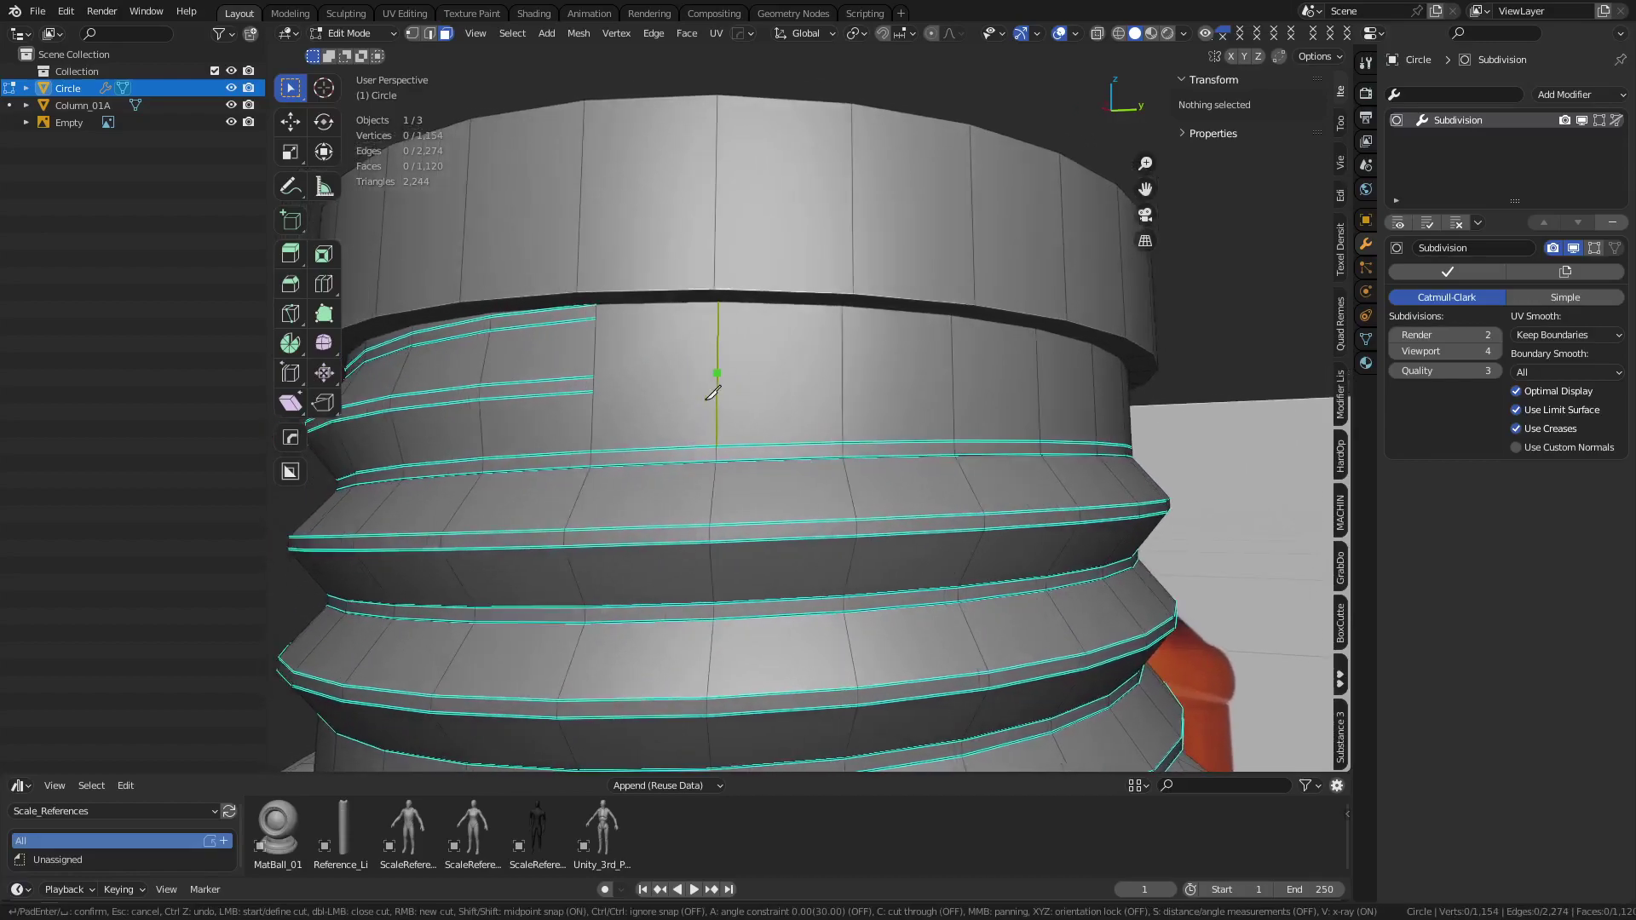
pyautogui.click(595, 392)
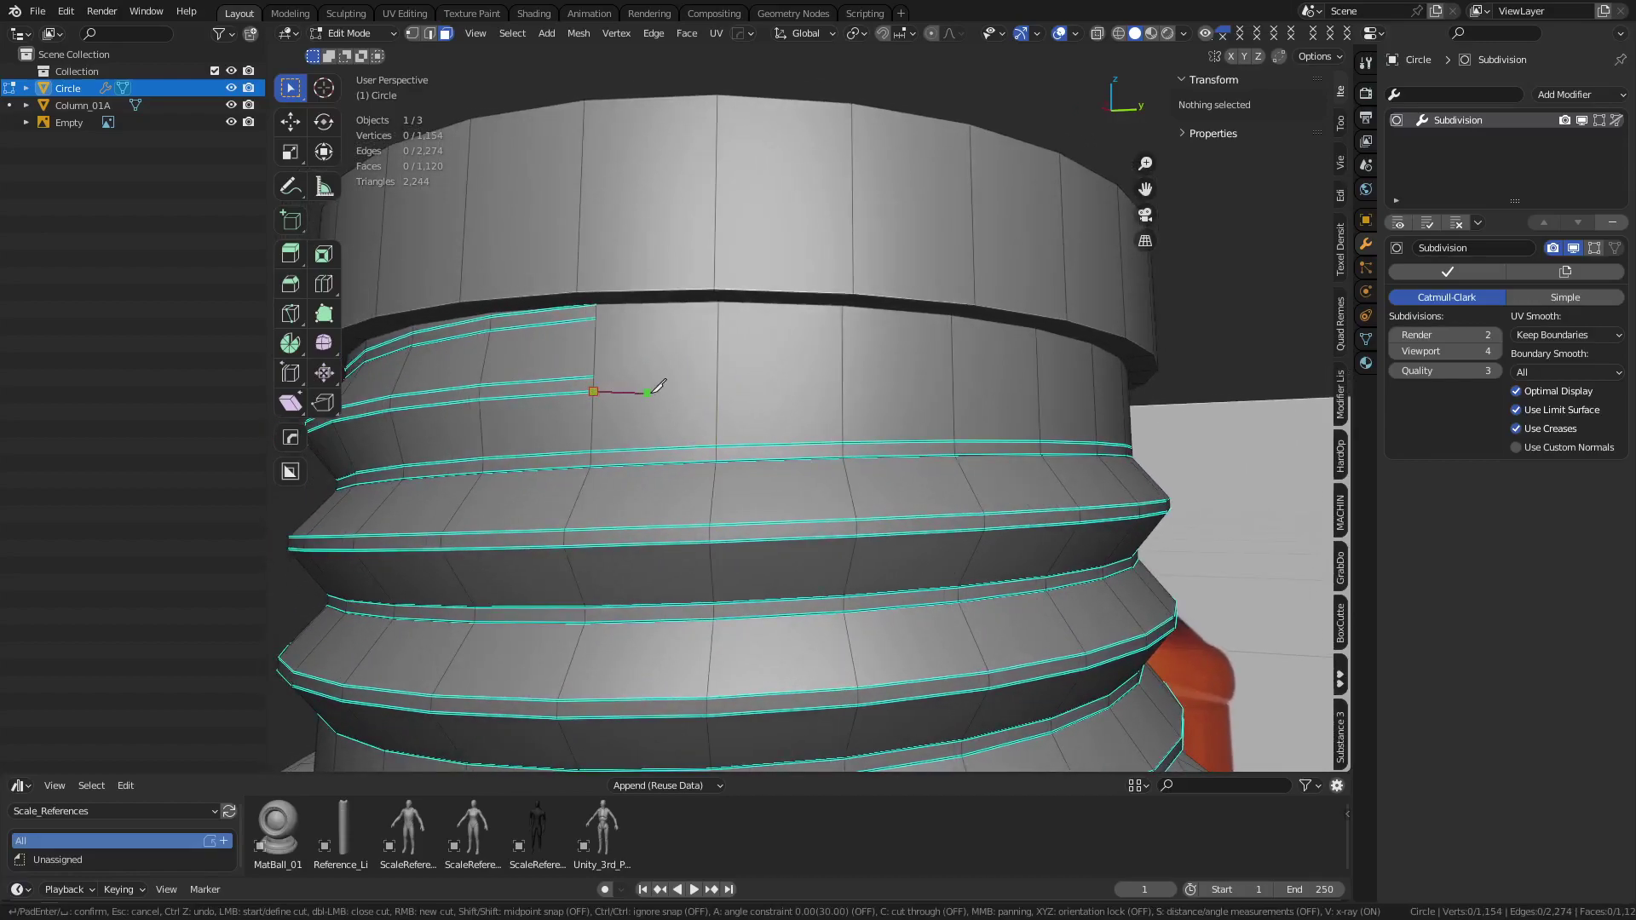
pyautogui.click(718, 387)
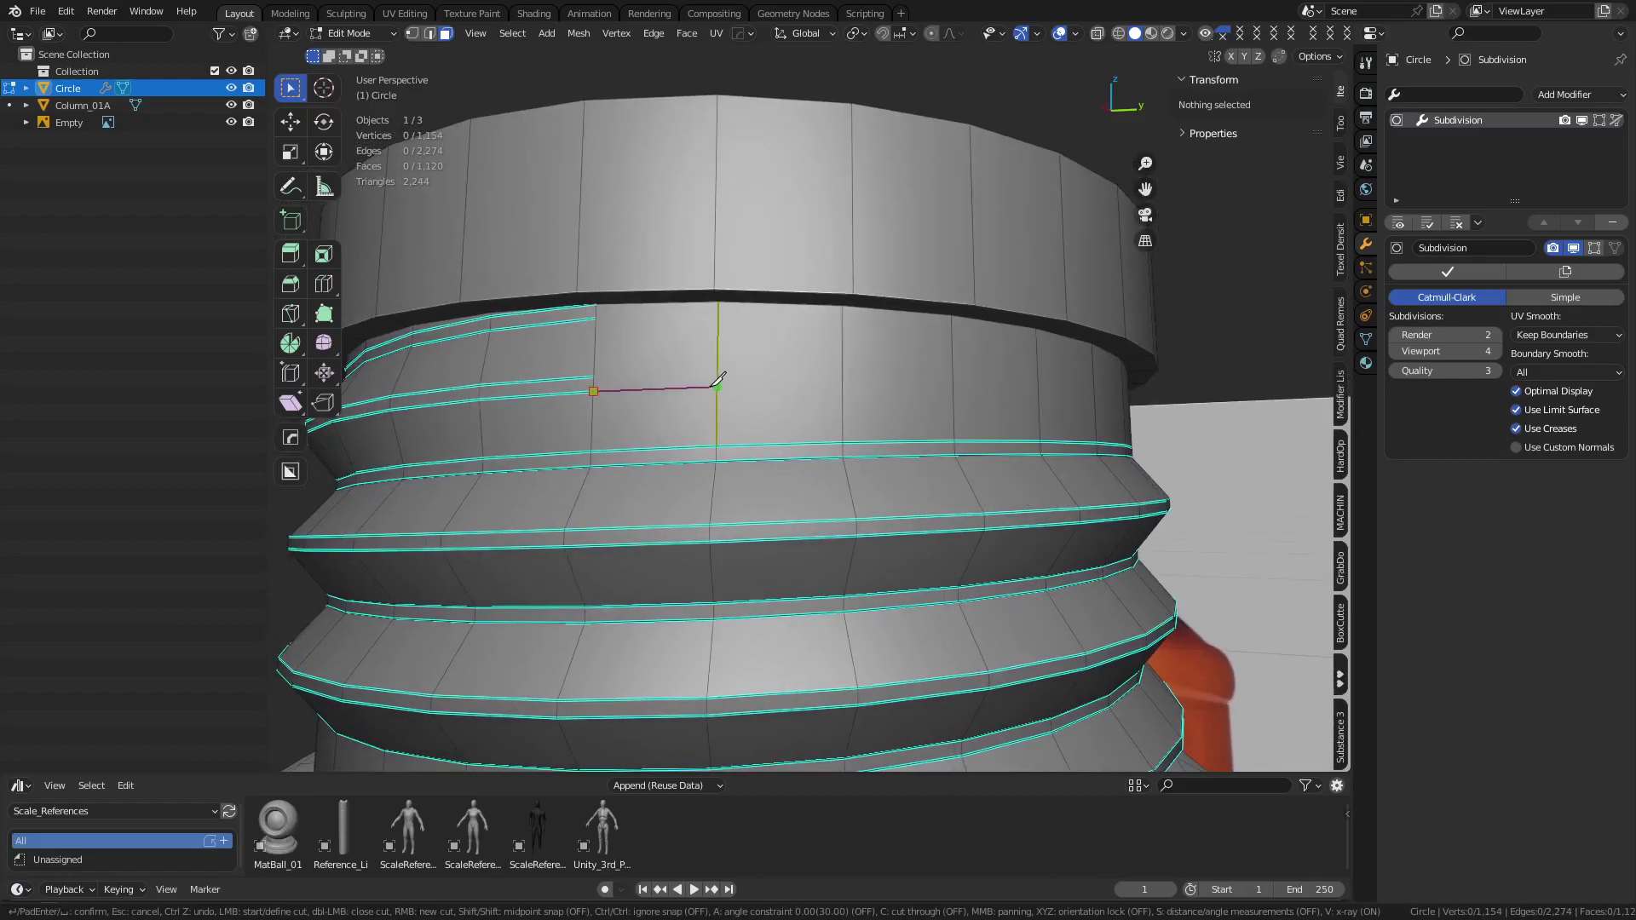
pyautogui.click(842, 378)
pyautogui.click(955, 371)
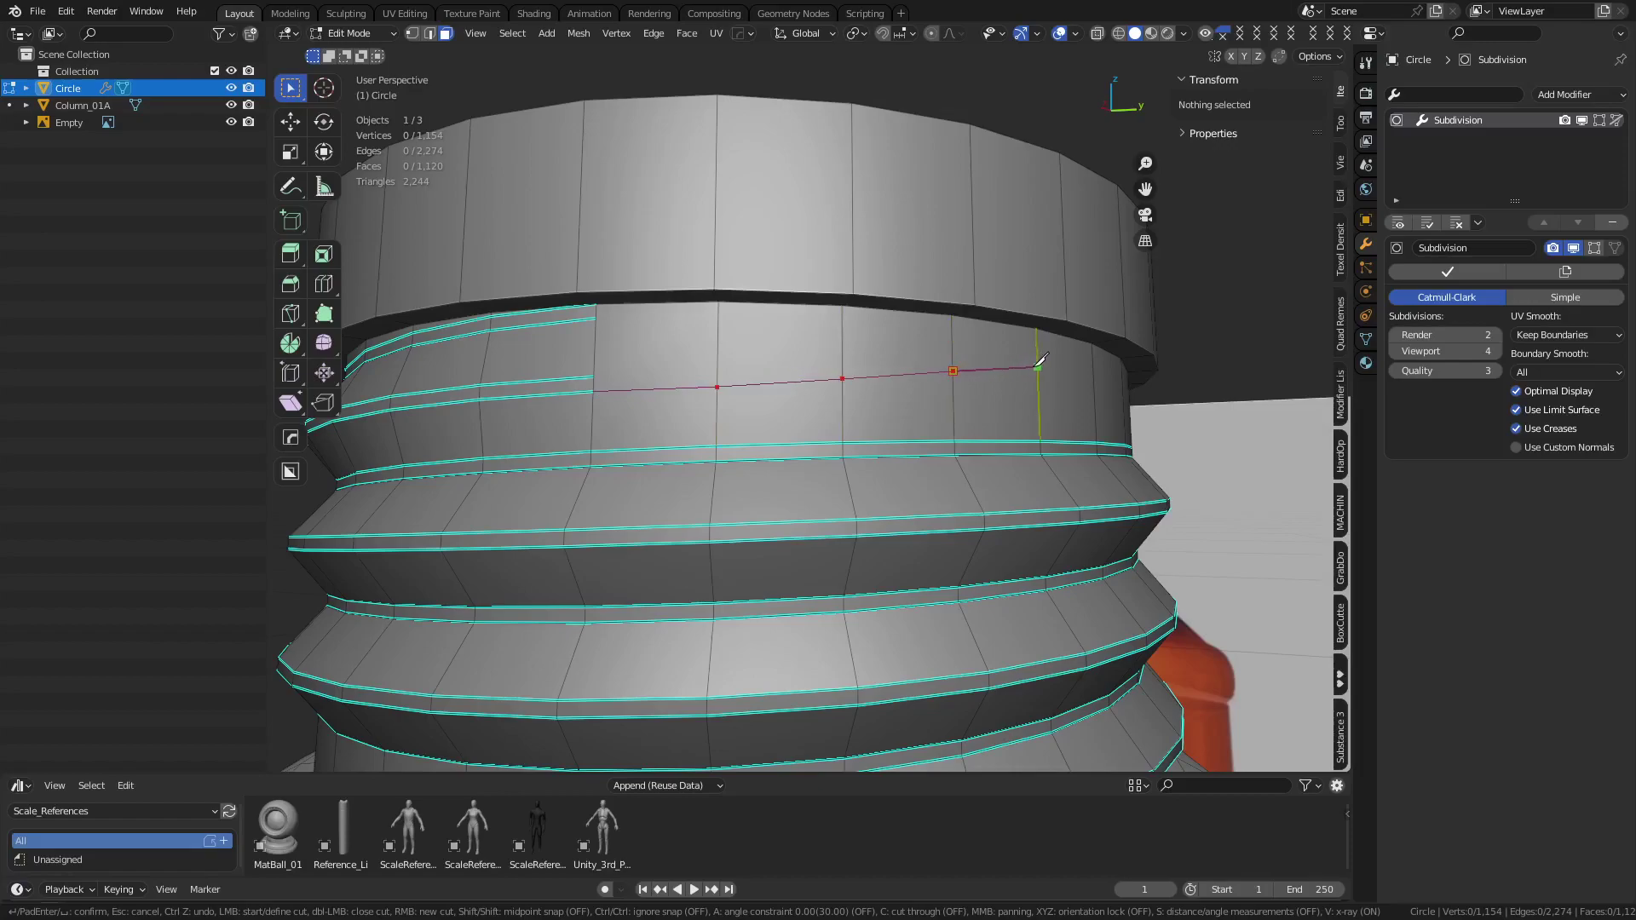
pyautogui.click(1037, 365)
pyautogui.moveTo(1037, 361); pyautogui.dragTo(940, 352, button='middle')
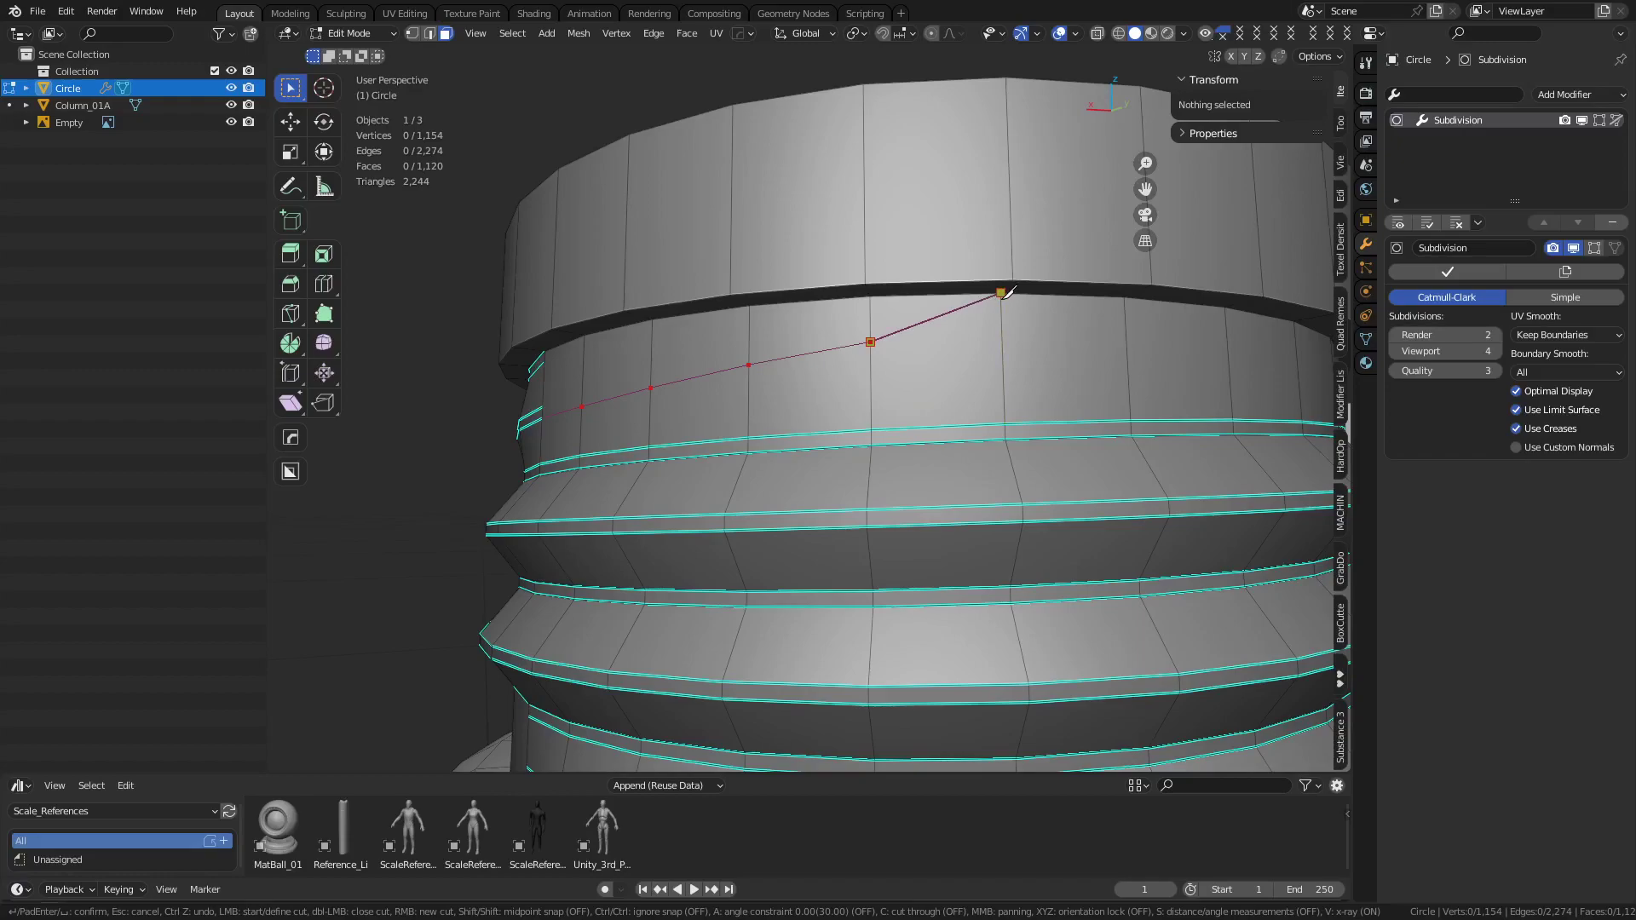
pyautogui.click(1004, 294)
# Knife a second line just above the first from the thread end, and dissolve the extra edge joining the two lines
pyautogui.moveTo(791, 341); pyautogui.dragTo(861, 349, button='middle')
pyautogui.click(549, 396)
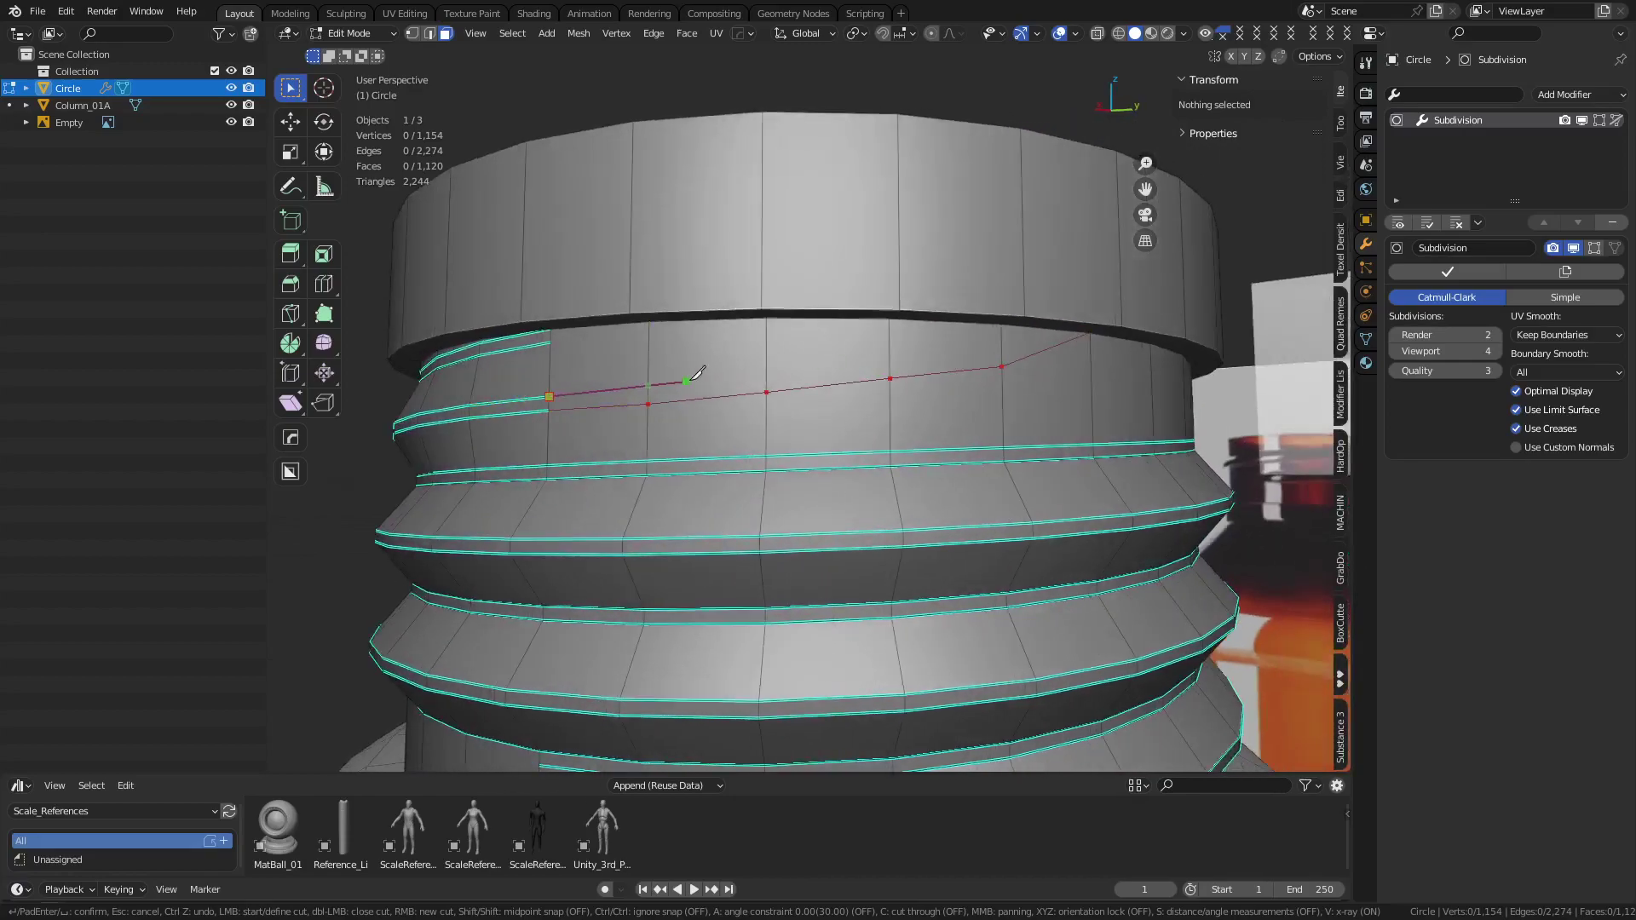
pyautogui.click(650, 385)
pyautogui.click(767, 373)
pyautogui.click(889, 360)
pyautogui.click(974, 348)
pyautogui.click(1003, 365)
pyautogui.hotkey('ctrl', 'z')
pyautogui.press('Return')
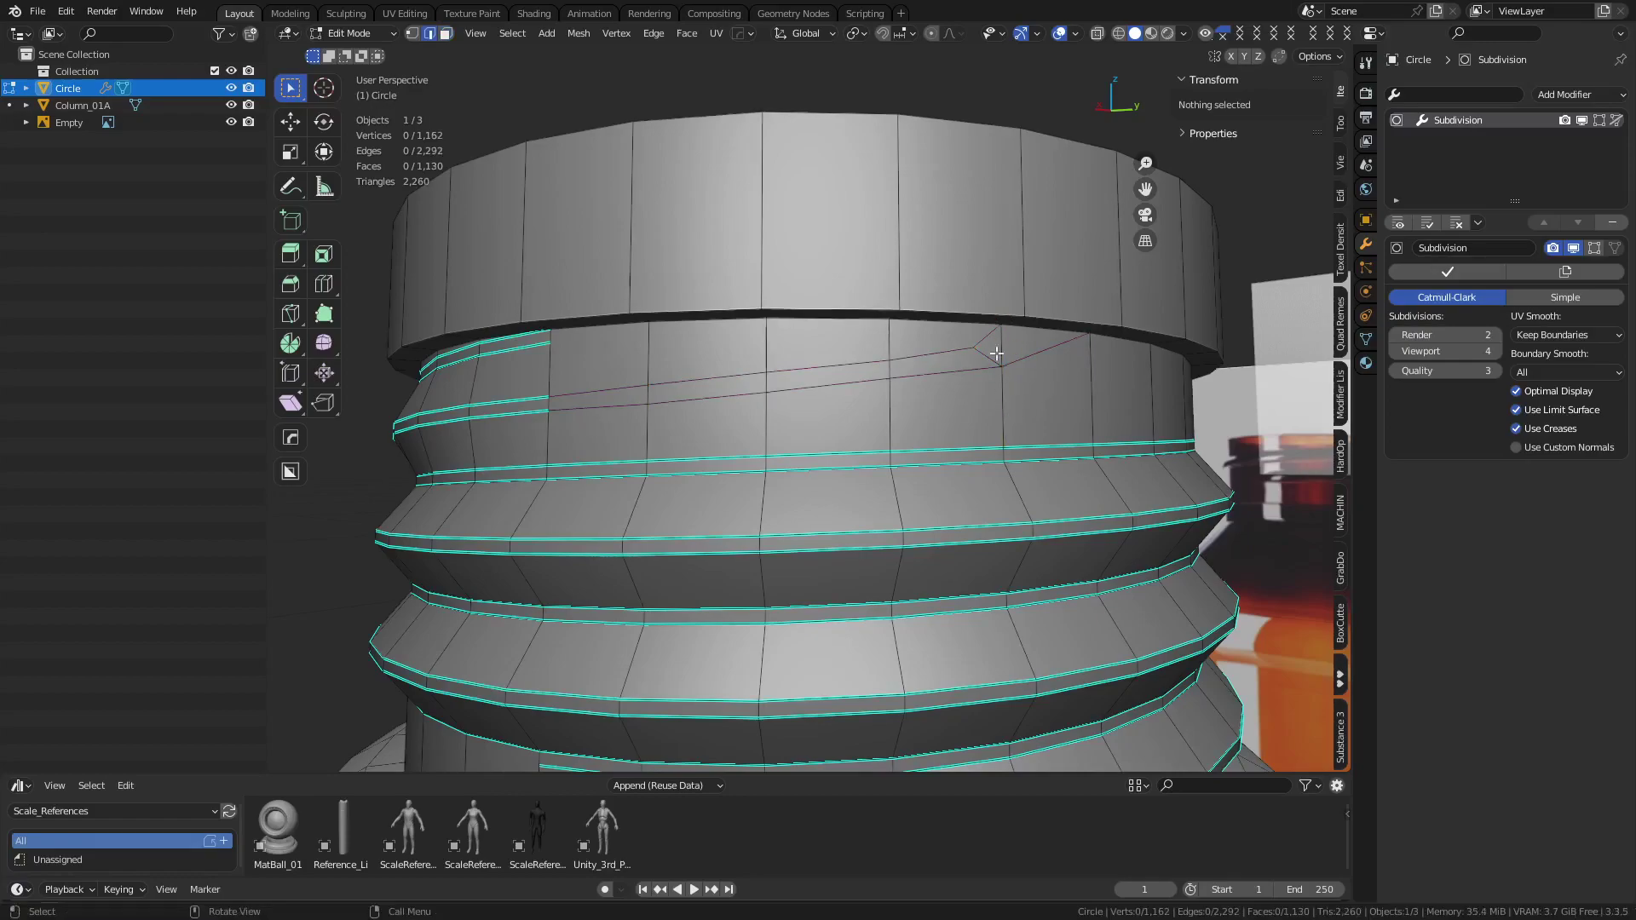
pyautogui.hotkey('ctrl', 'x')
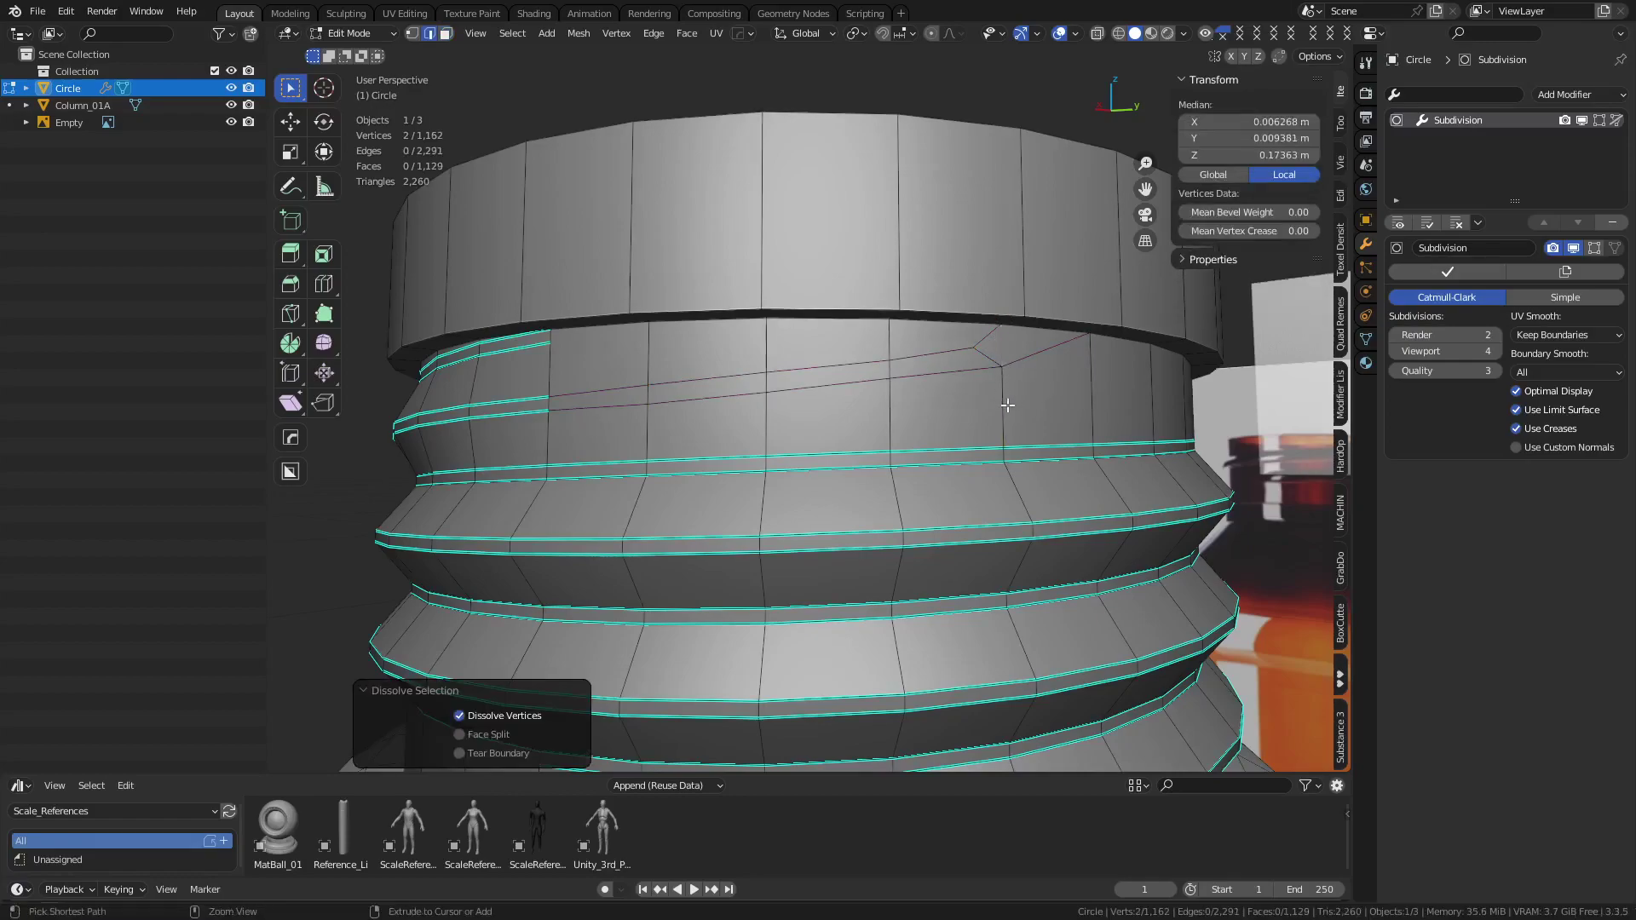
pyautogui.moveTo(946, 399); pyautogui.dragTo(966, 405, button='middle')
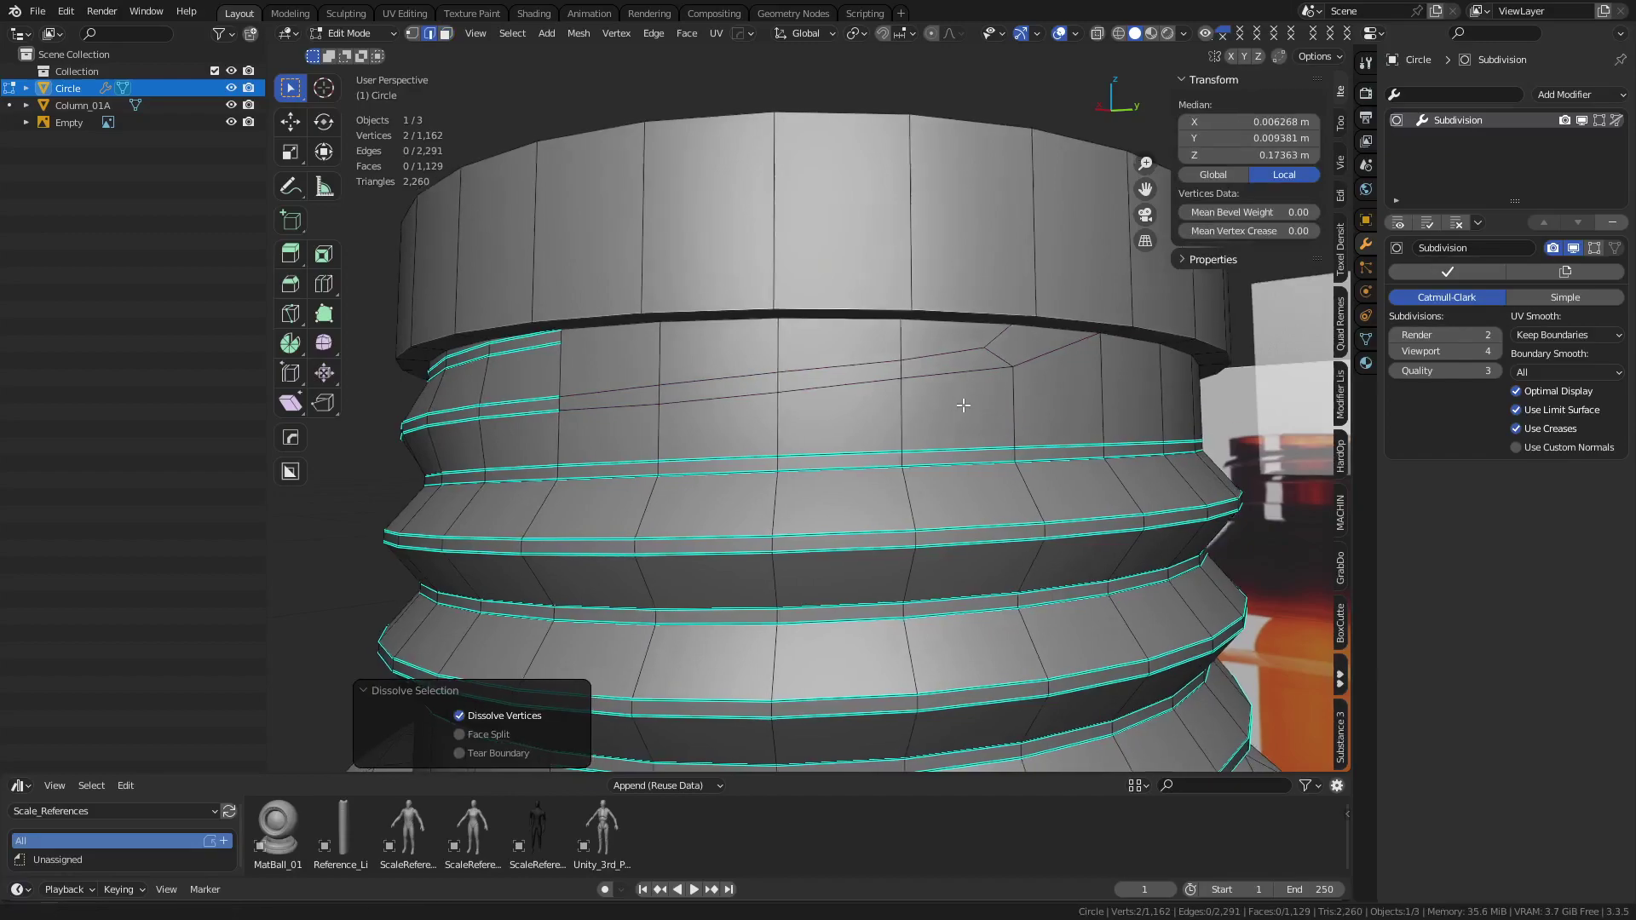
# Examine the three faces and the corner vertex where the two knife lines meet below the lip
pyautogui.press('3')
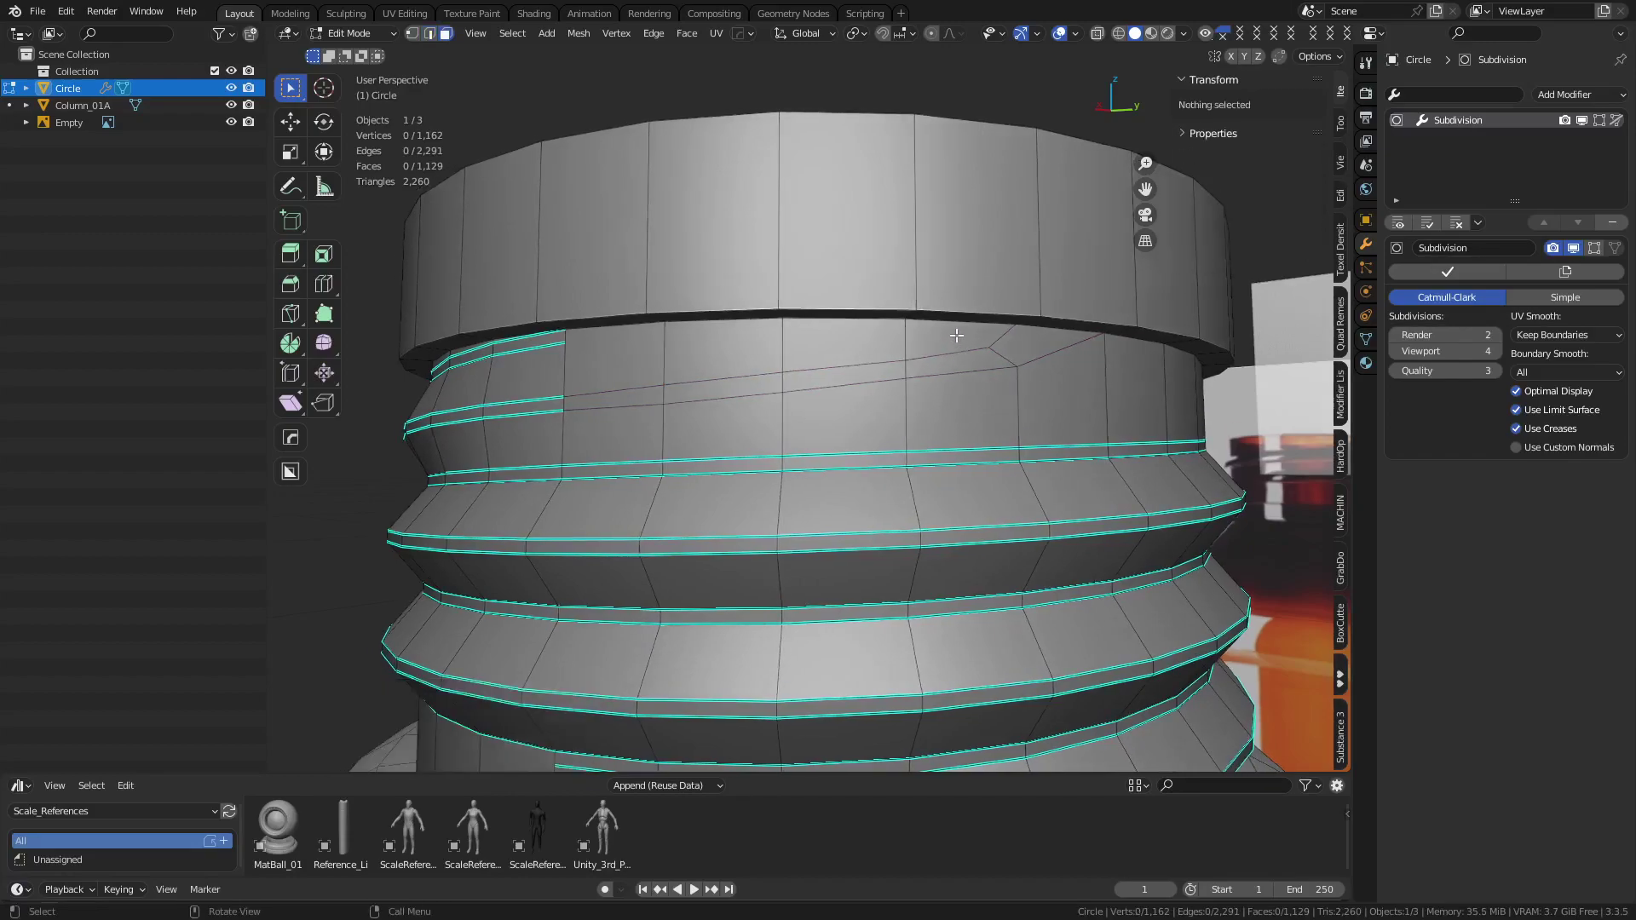
pyautogui.click(956, 336)
pyautogui.keyDown('shift'); pyautogui.click(966, 368); pyautogui.keyUp('shift')
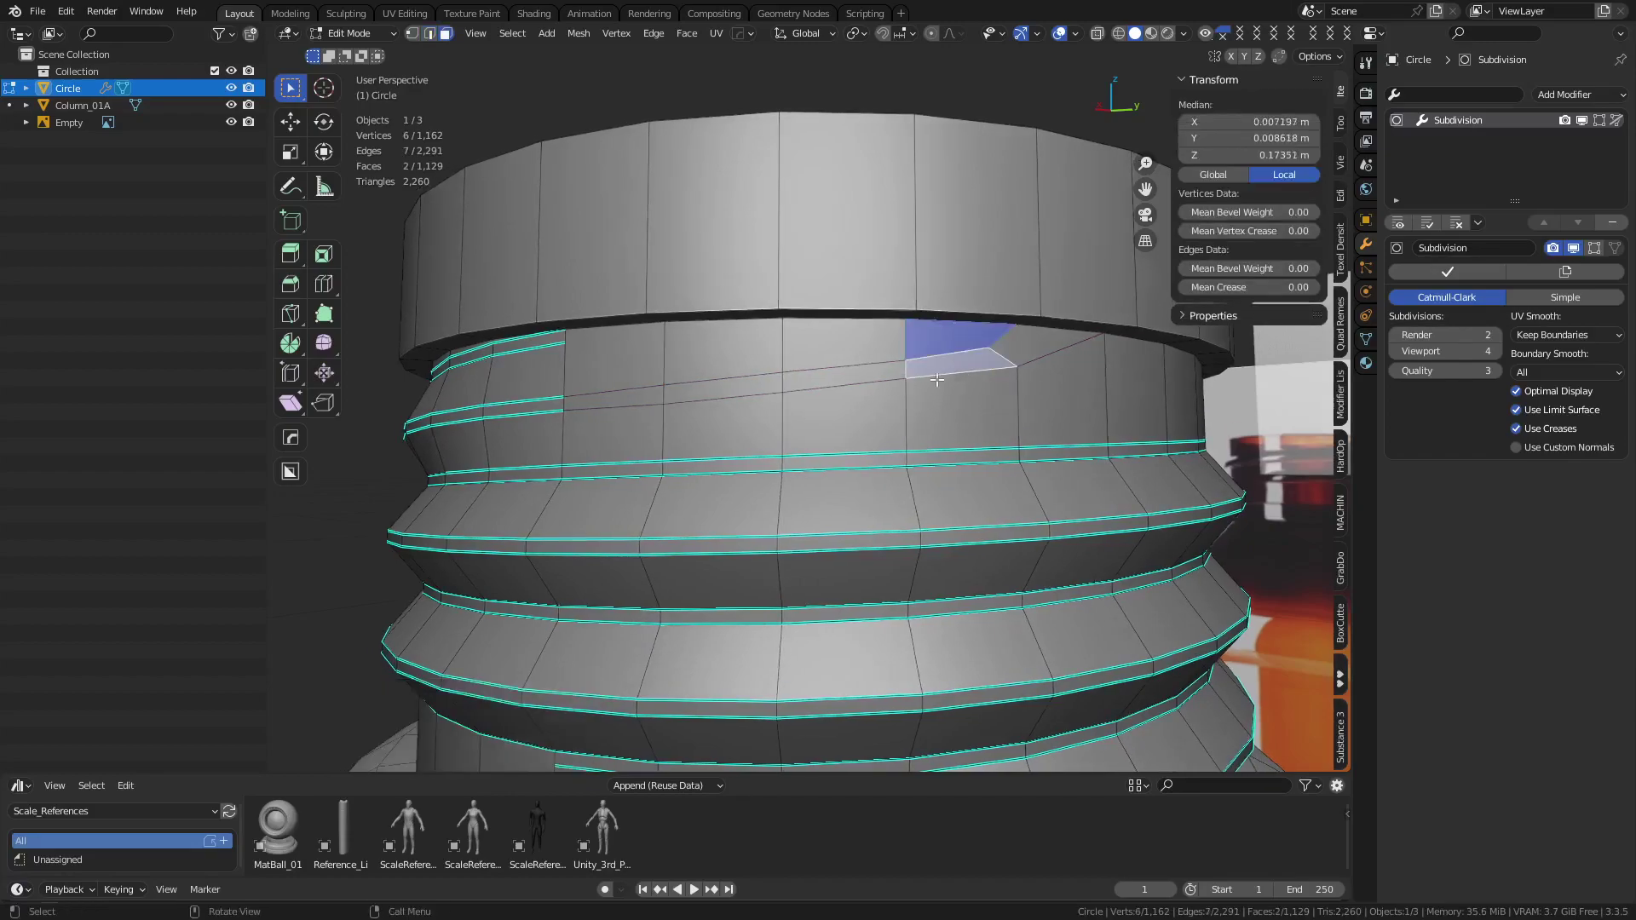
pyautogui.keyDown('shift'); pyautogui.click(1030, 346); pyautogui.keyUp('shift')
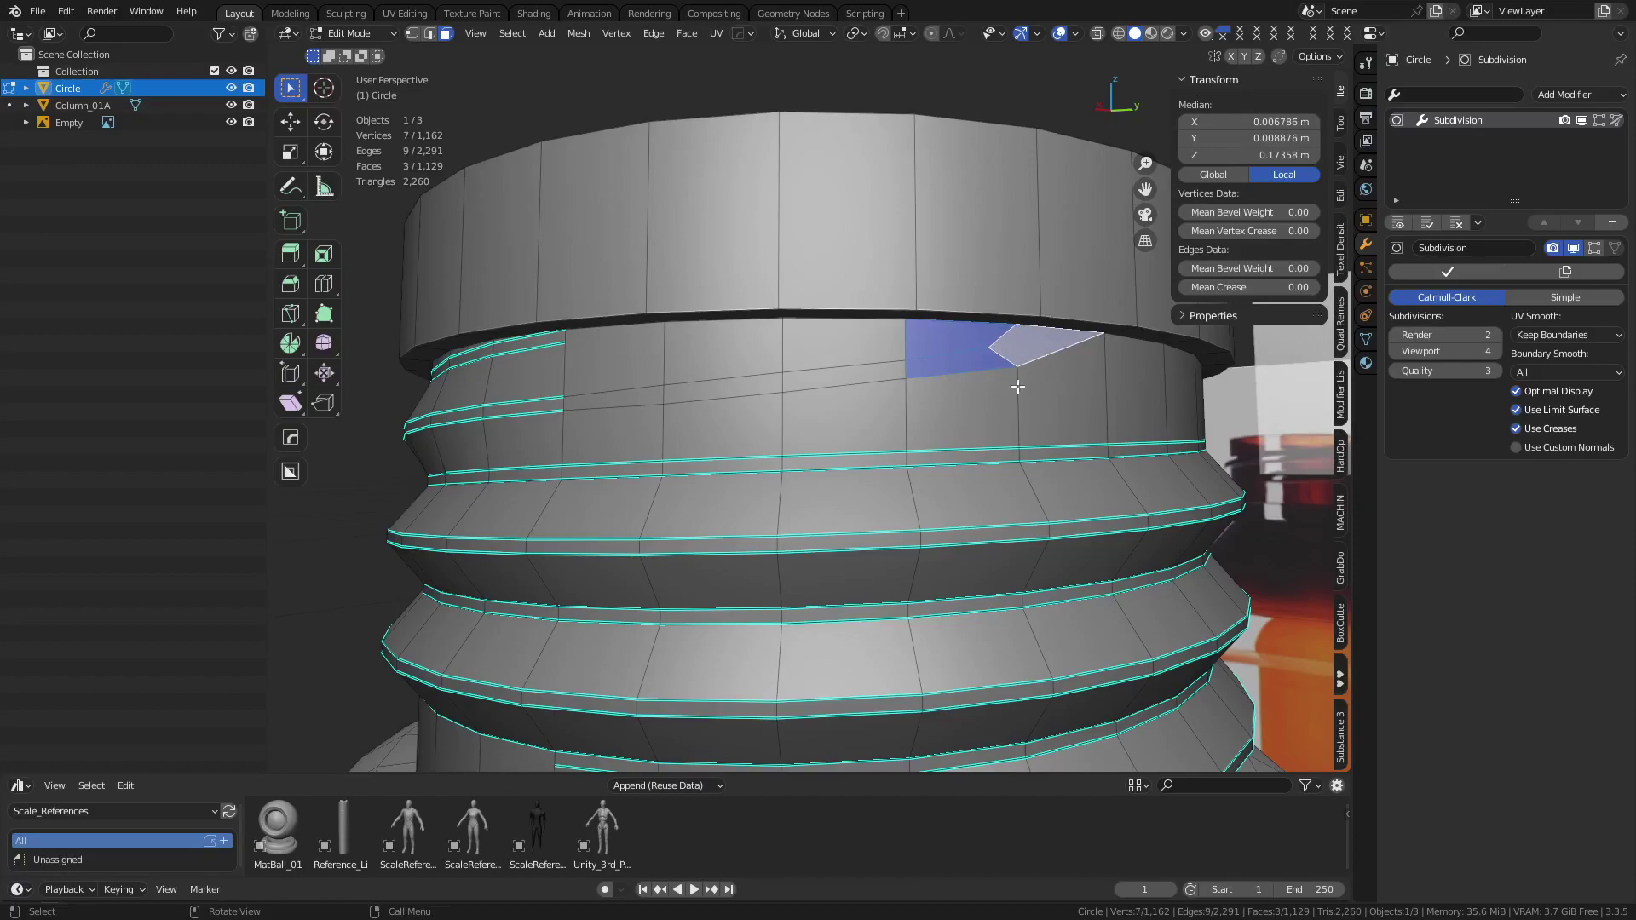
pyautogui.press('1')
pyautogui.click(988, 352)
pyautogui.press('g')
pyautogui.rightClick(991, 362)
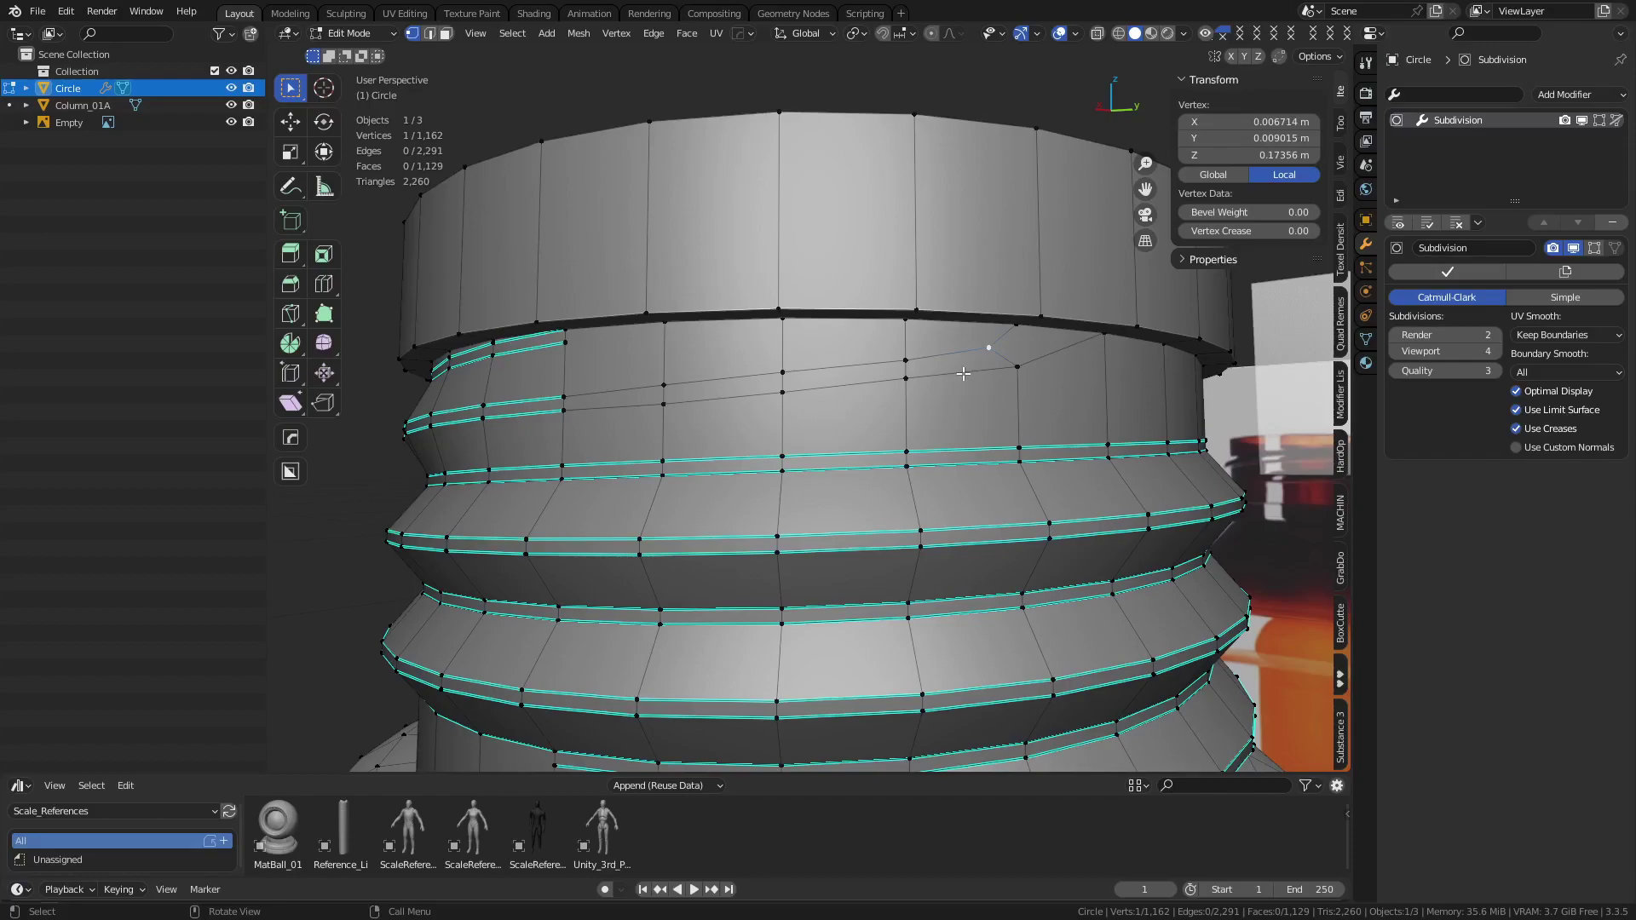
# Inspect the subdivided surface around the new knife lines in Object Mode, and return to Edit Mode
pyautogui.hotkey('ctrl', 'Tab')
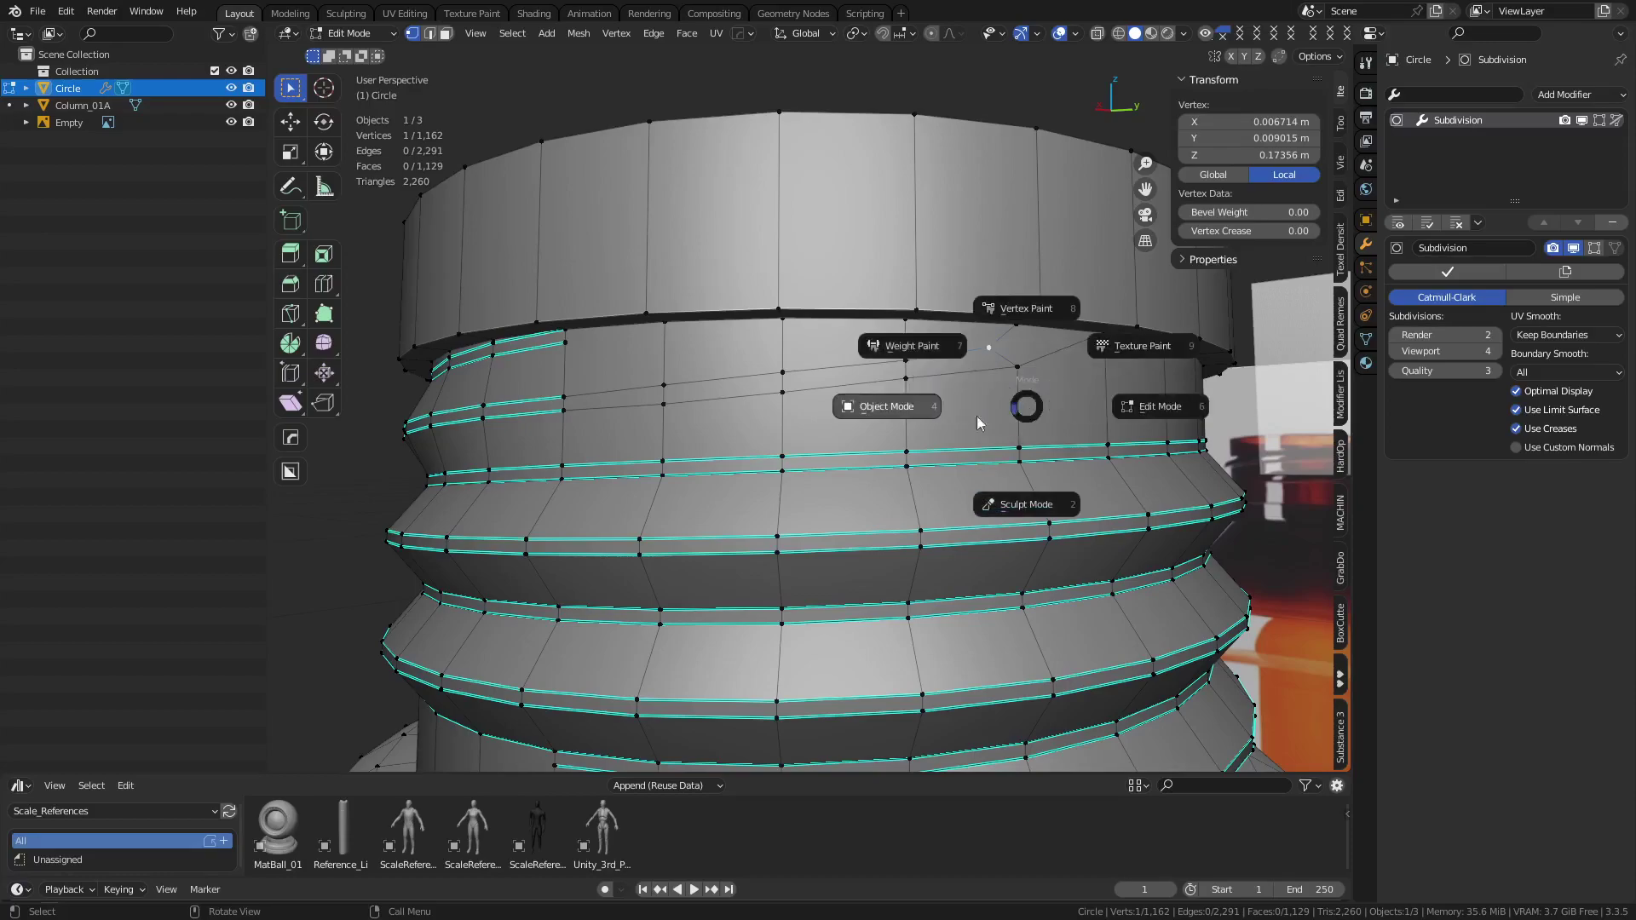
pyautogui.click(931, 421)
pyautogui.moveTo(929, 422)
pyautogui.mouseDown(button='middle')
pyautogui.moveTo(912, 438)
pyautogui.moveTo(912, 414)
pyautogui.mouseUp(button='middle')
pyautogui.scroll(4, 827, 414)
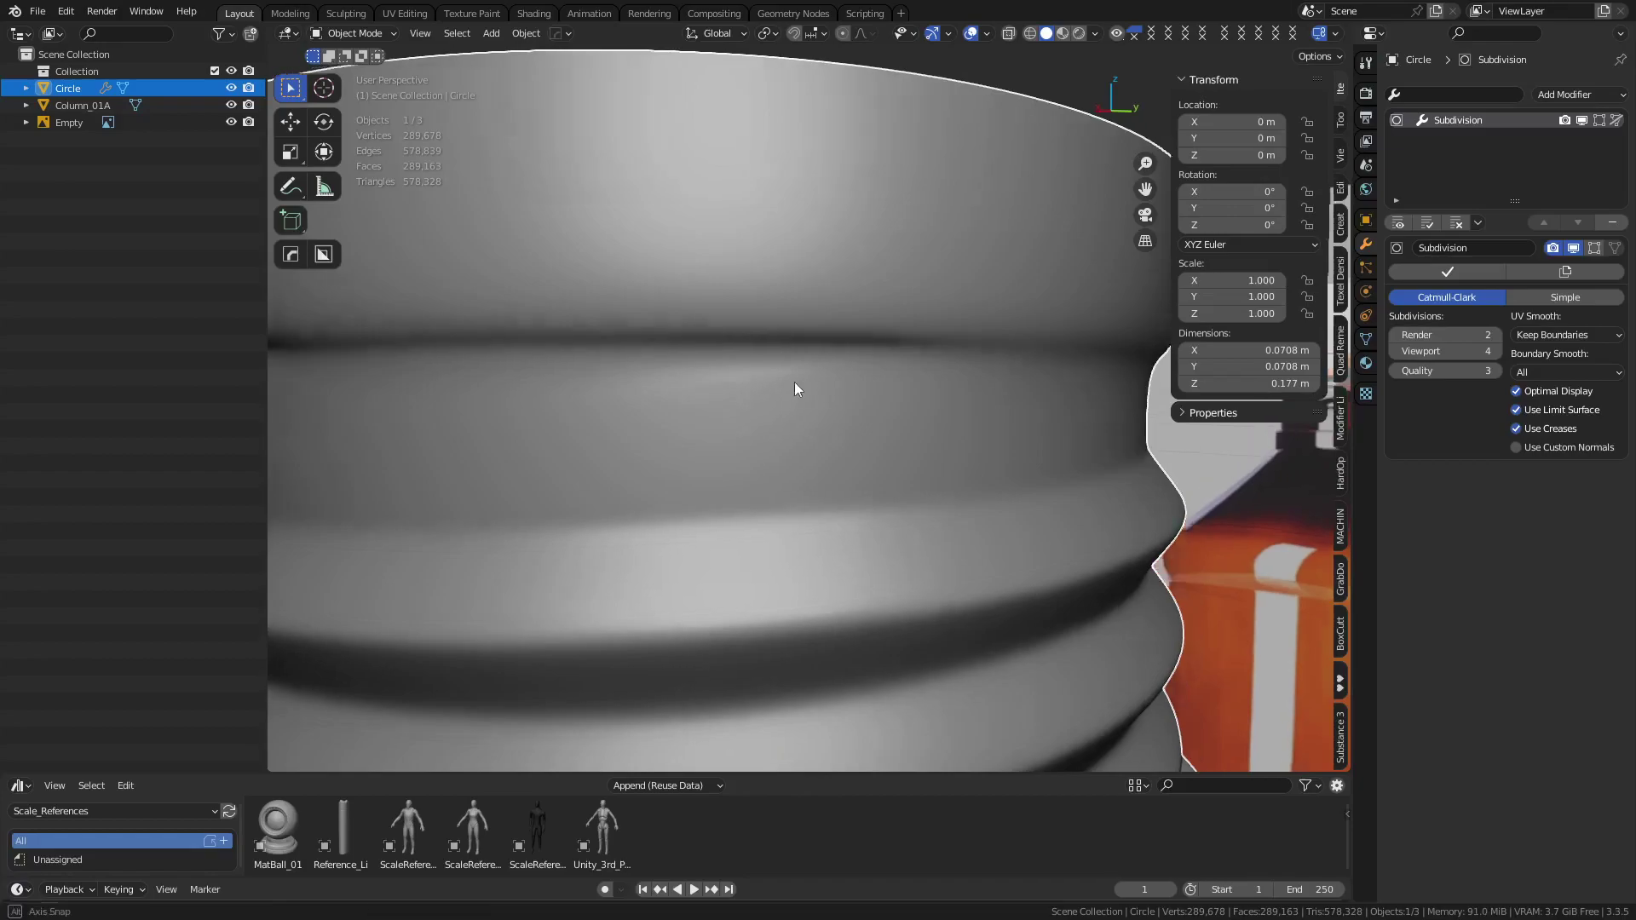
pyautogui.scroll(-3, 768, 366)
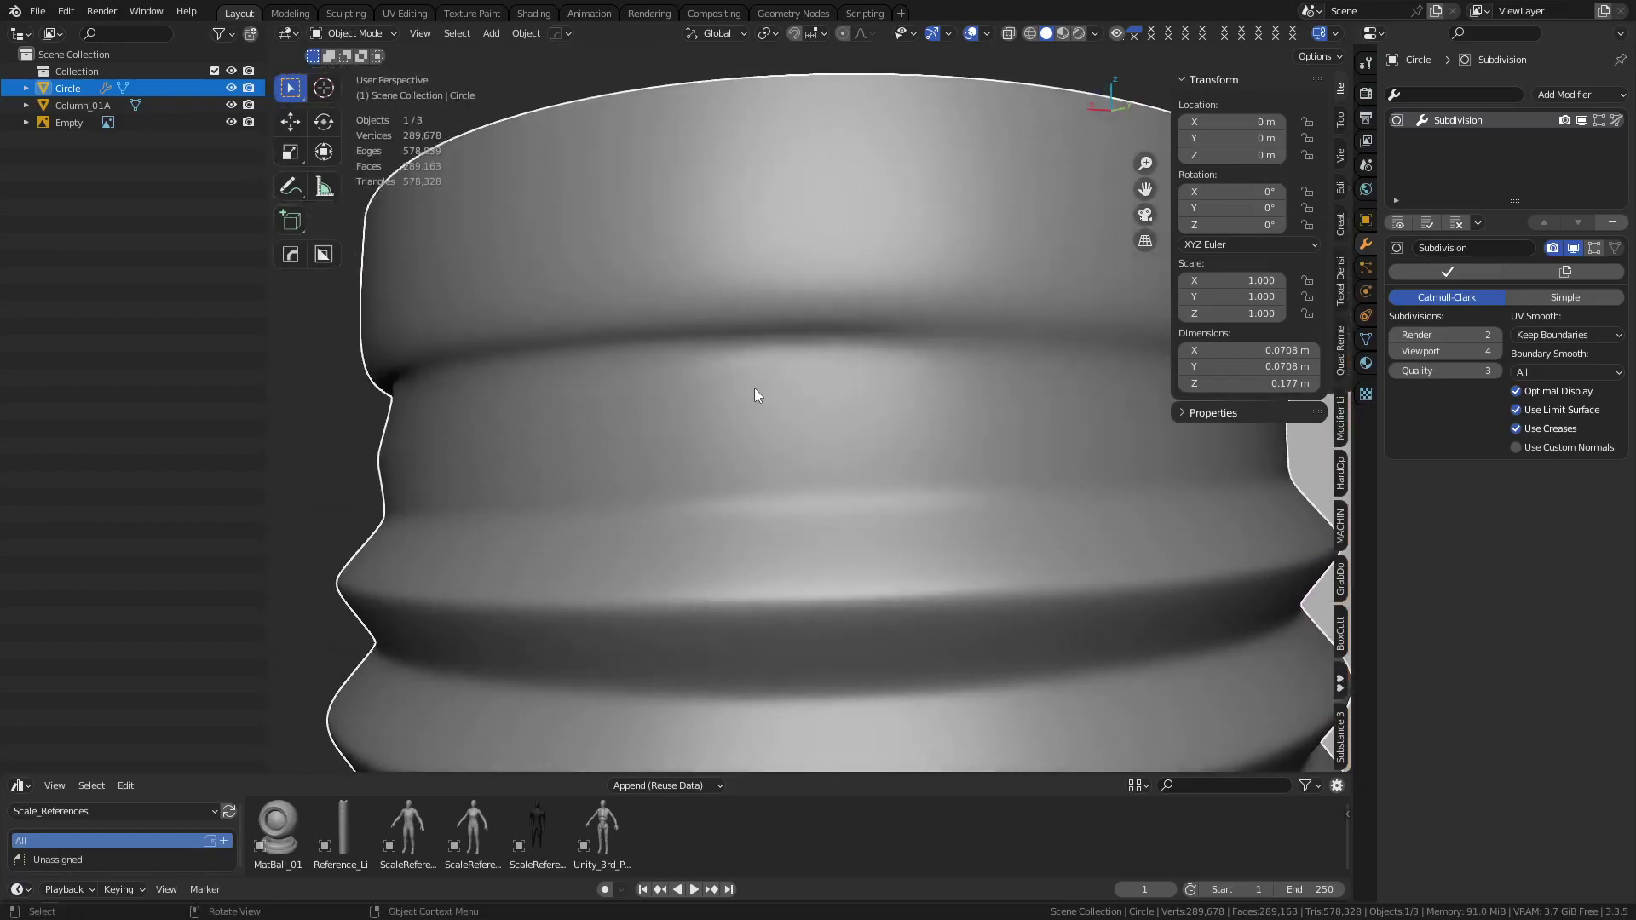
pyautogui.hotkey('ctrl', 'Tab')
pyautogui.click(847, 392)
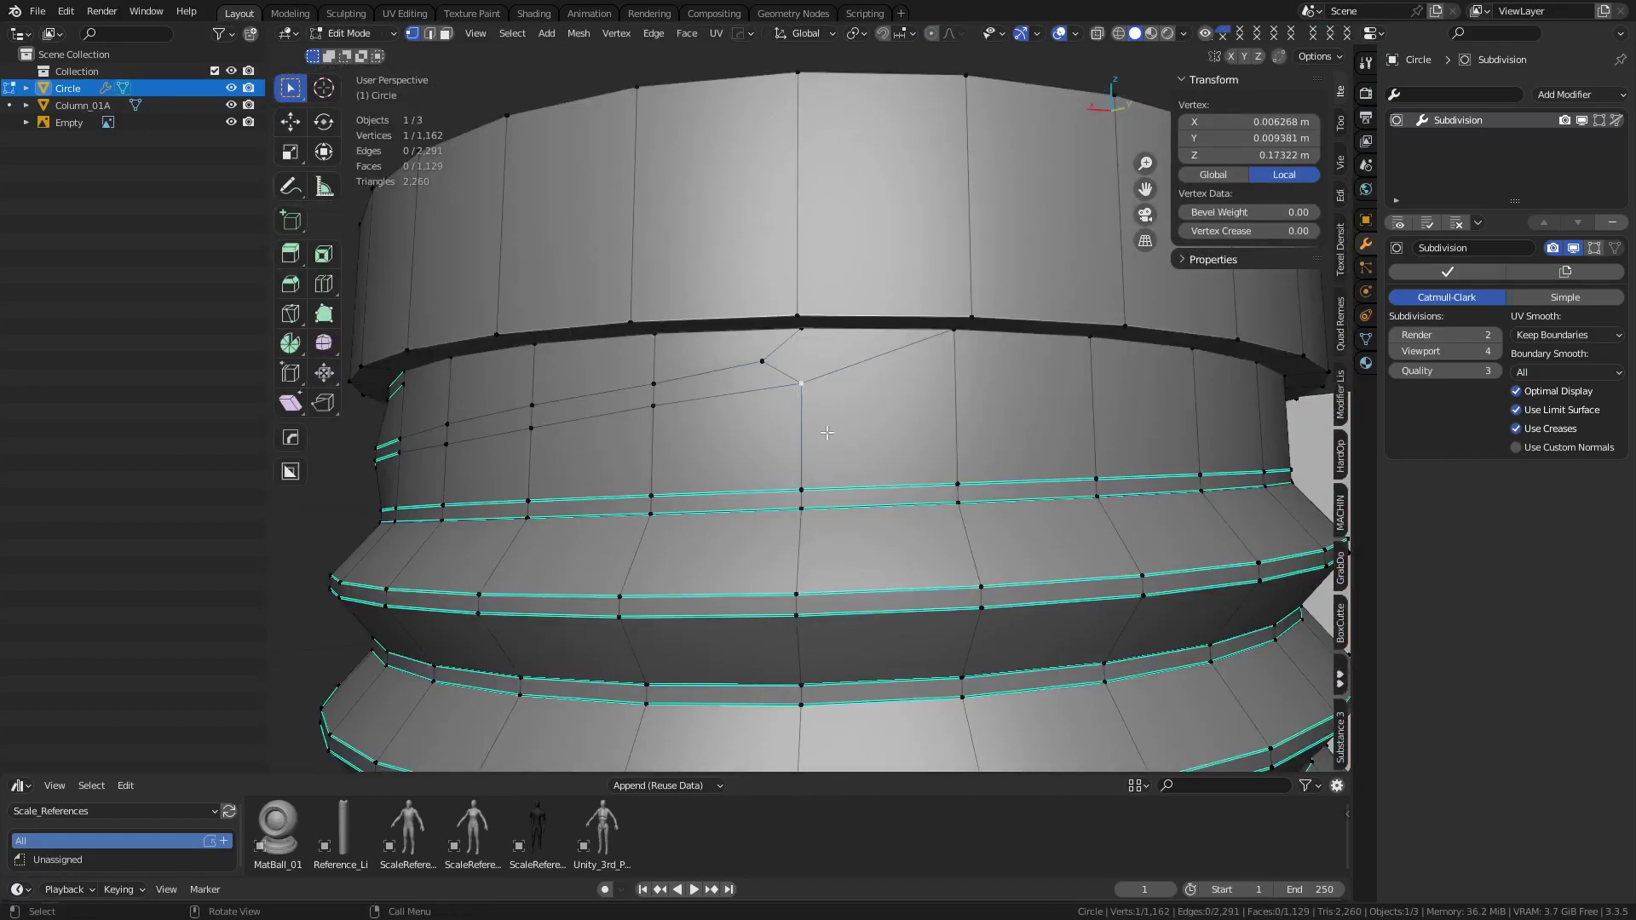
# Slide the lower knife line's corner vertex and its neighbouring vertex down along their vertical edges
pyautogui.press('g')
pyautogui.press('g')
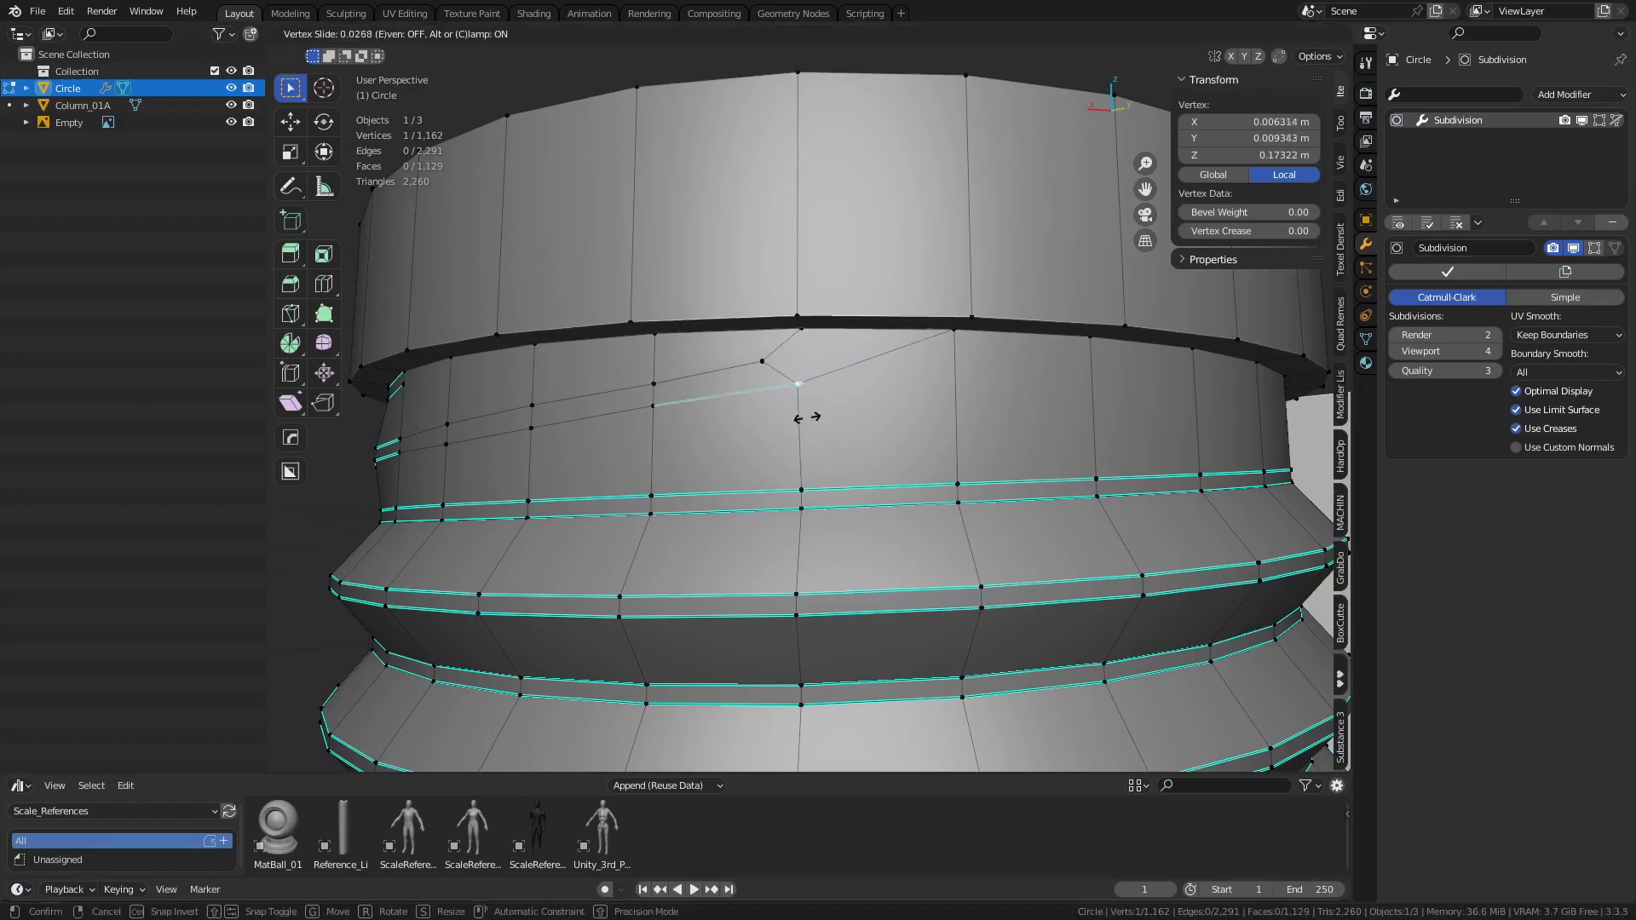
pyautogui.click(803, 442)
pyautogui.click(668, 416)
pyautogui.press('g')
pyautogui.press('g')
pyautogui.click(669, 439)
# Slide the upper line's corner vertex by a factor of 0.120 toward the lower corner, and slide the lower line's next vertex down
pyautogui.click(764, 364)
pyautogui.press('g')
pyautogui.press('g')
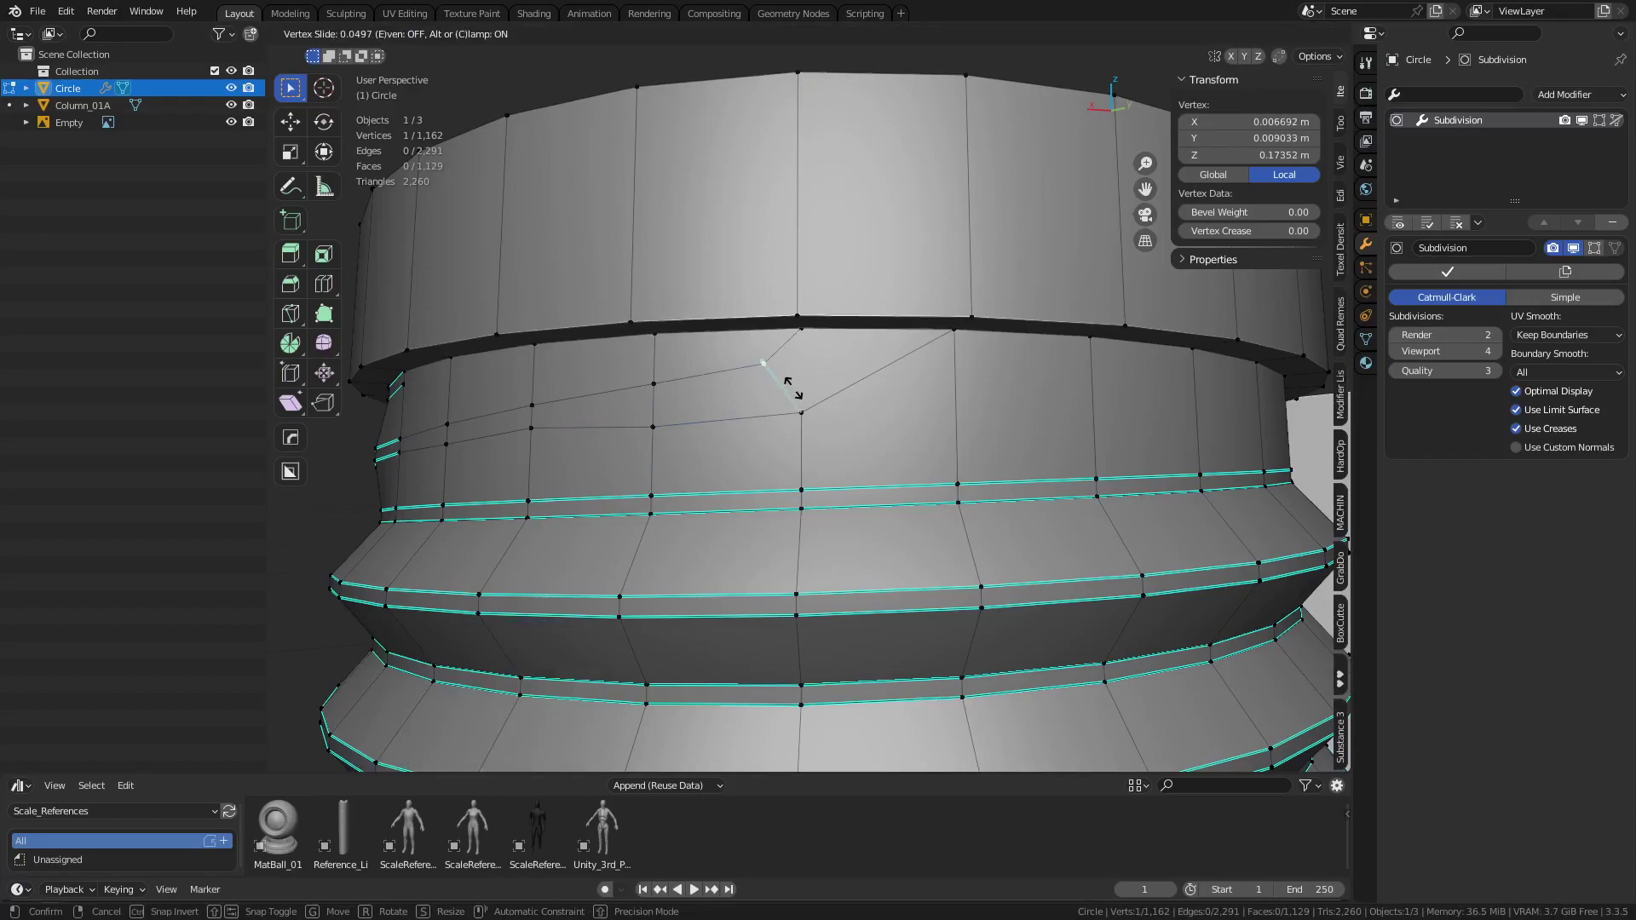
pyautogui.click(799, 391)
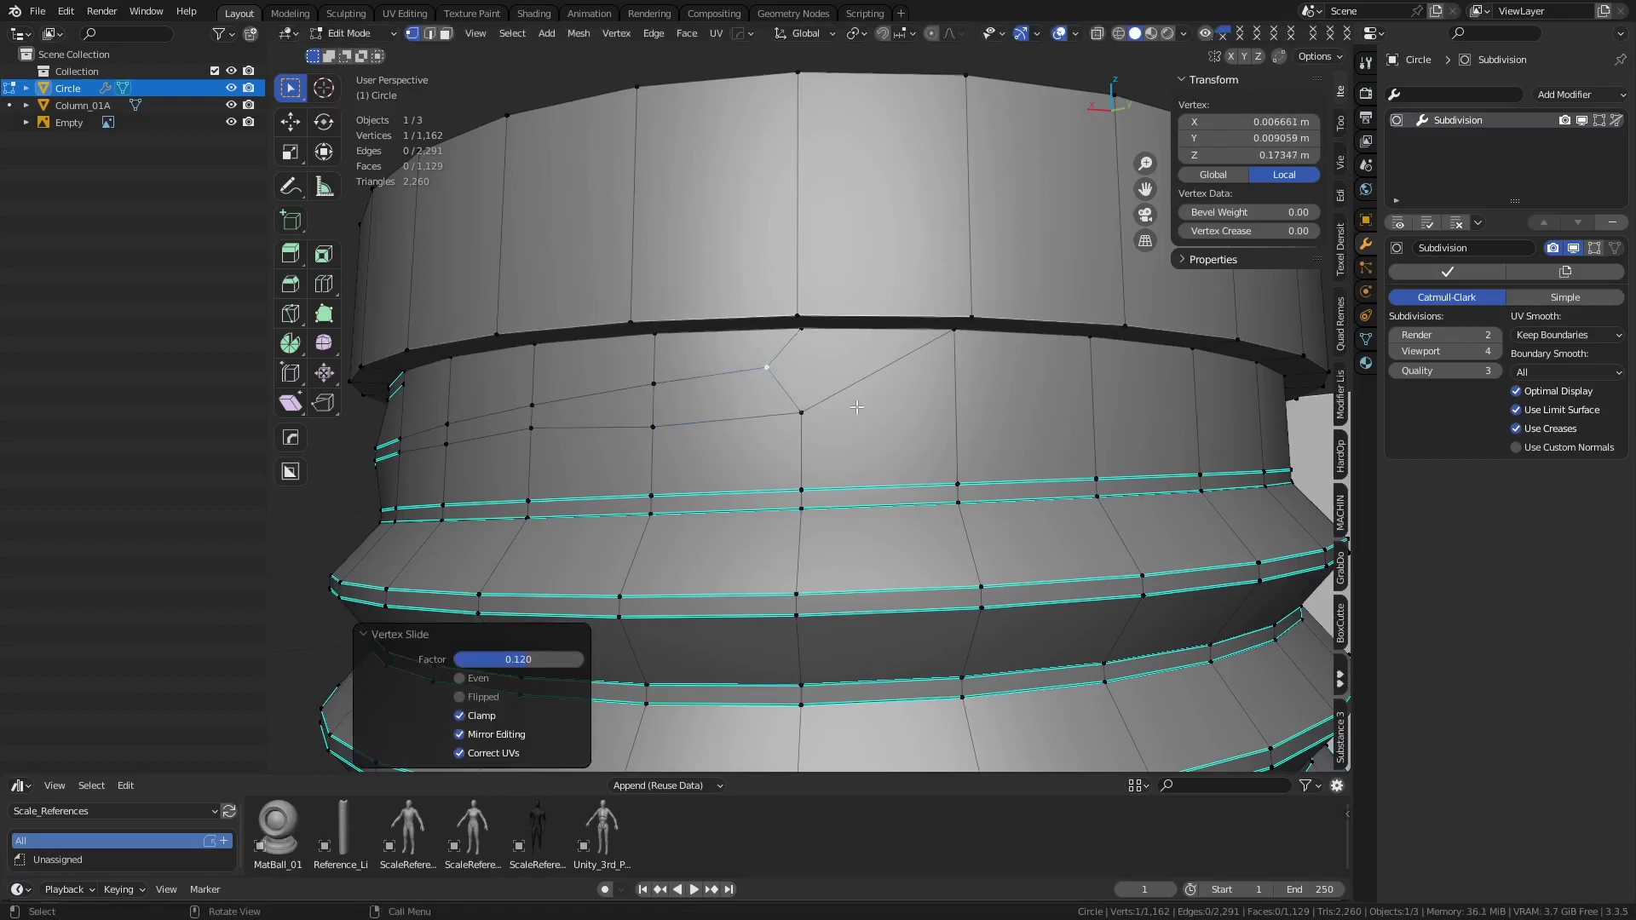
pyautogui.moveTo(856, 407); pyautogui.dragTo(797, 411, button='middle')
pyautogui.click(791, 411)
pyautogui.press('g')
pyautogui.press('g')
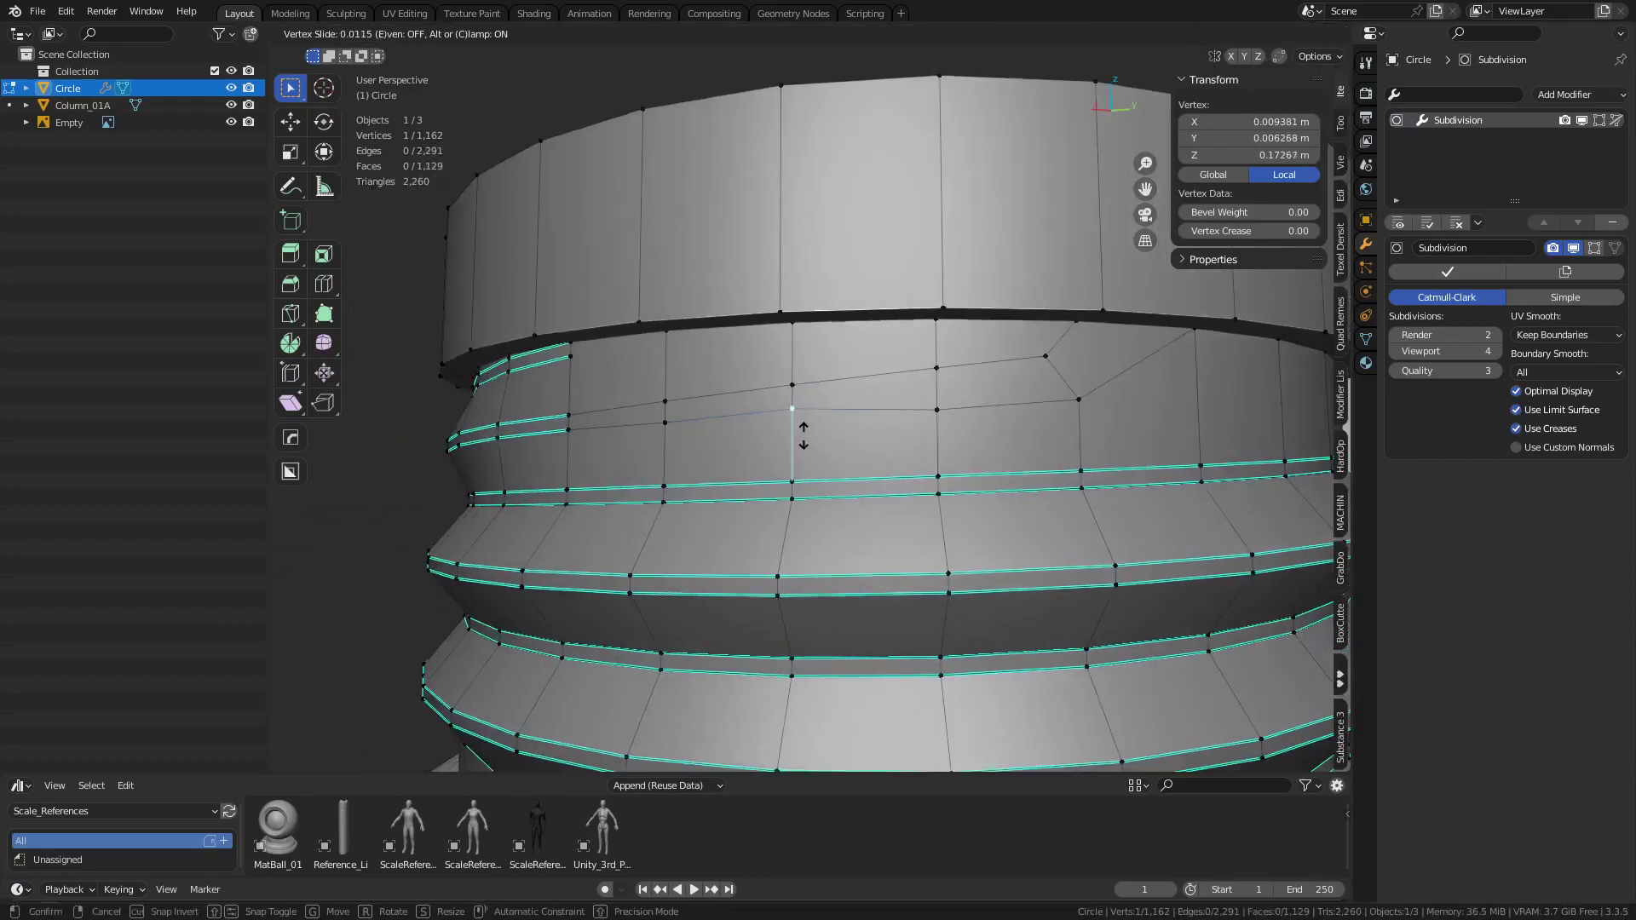
pyautogui.click(804, 435)
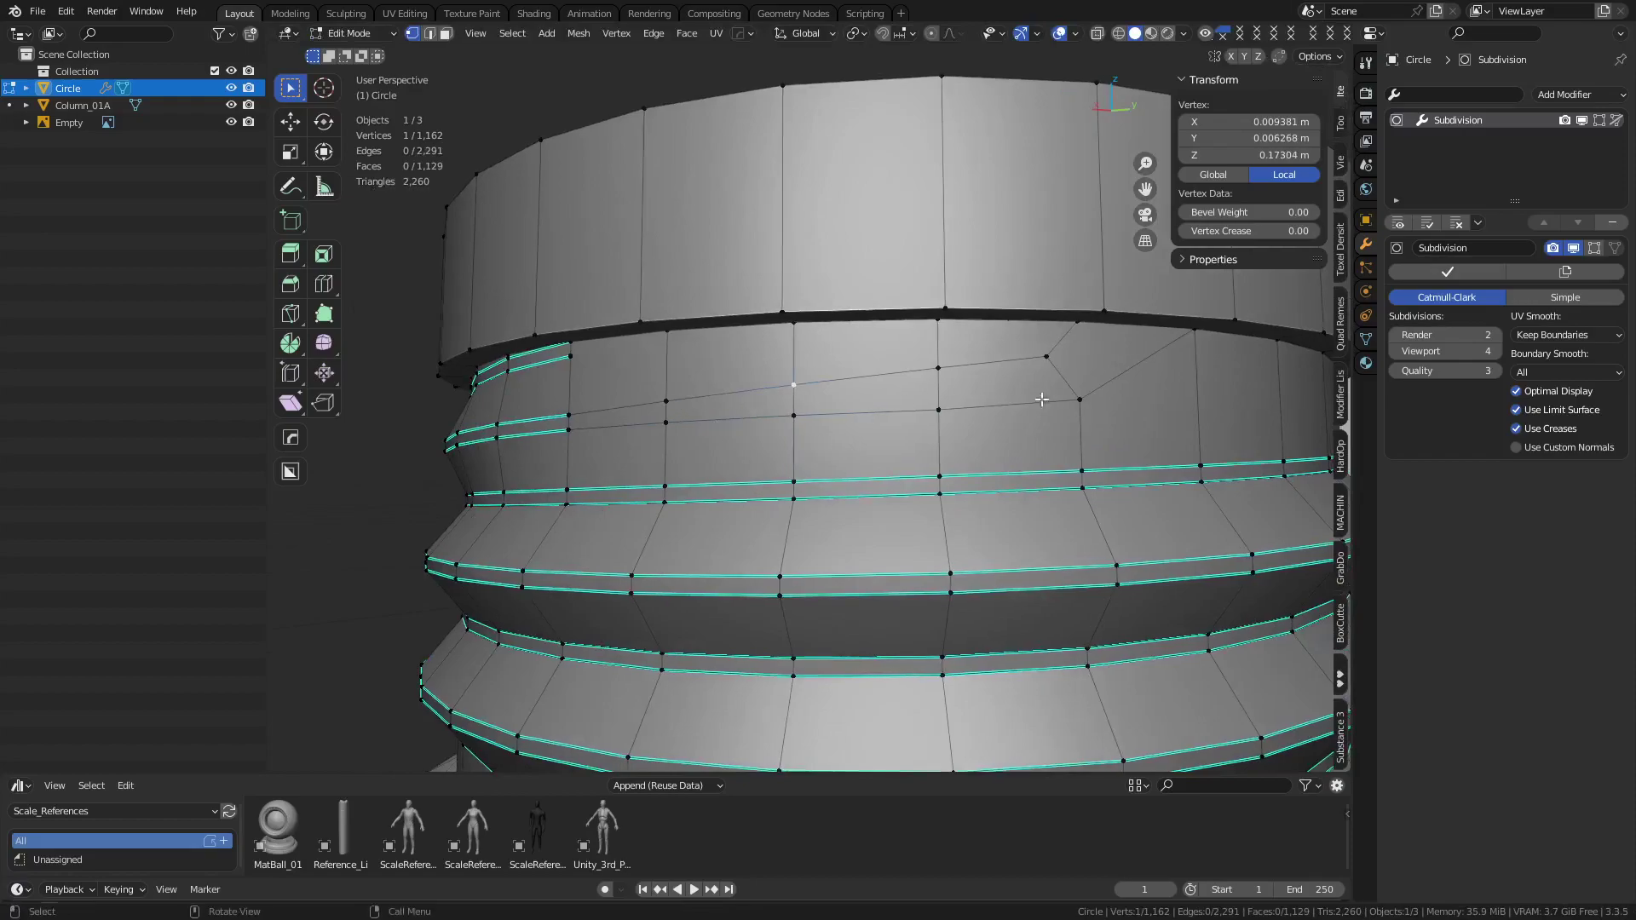
# Preview the smoothed thread end with the adjusted line spacing in Object Mode, and return to Edit Mode
pyautogui.moveTo(856, 453); pyautogui.dragTo(924, 483, button='middle')
pyautogui.hotkey('ctrl', 'Tab')
pyautogui.click(835, 458)
pyautogui.hotkey('ctrl', 'Tab')
pyautogui.click(864, 466)
# Dissolve the last four edges of the thread's uppermost creased line just below the lip
pyautogui.scroll(3, 889, 449)
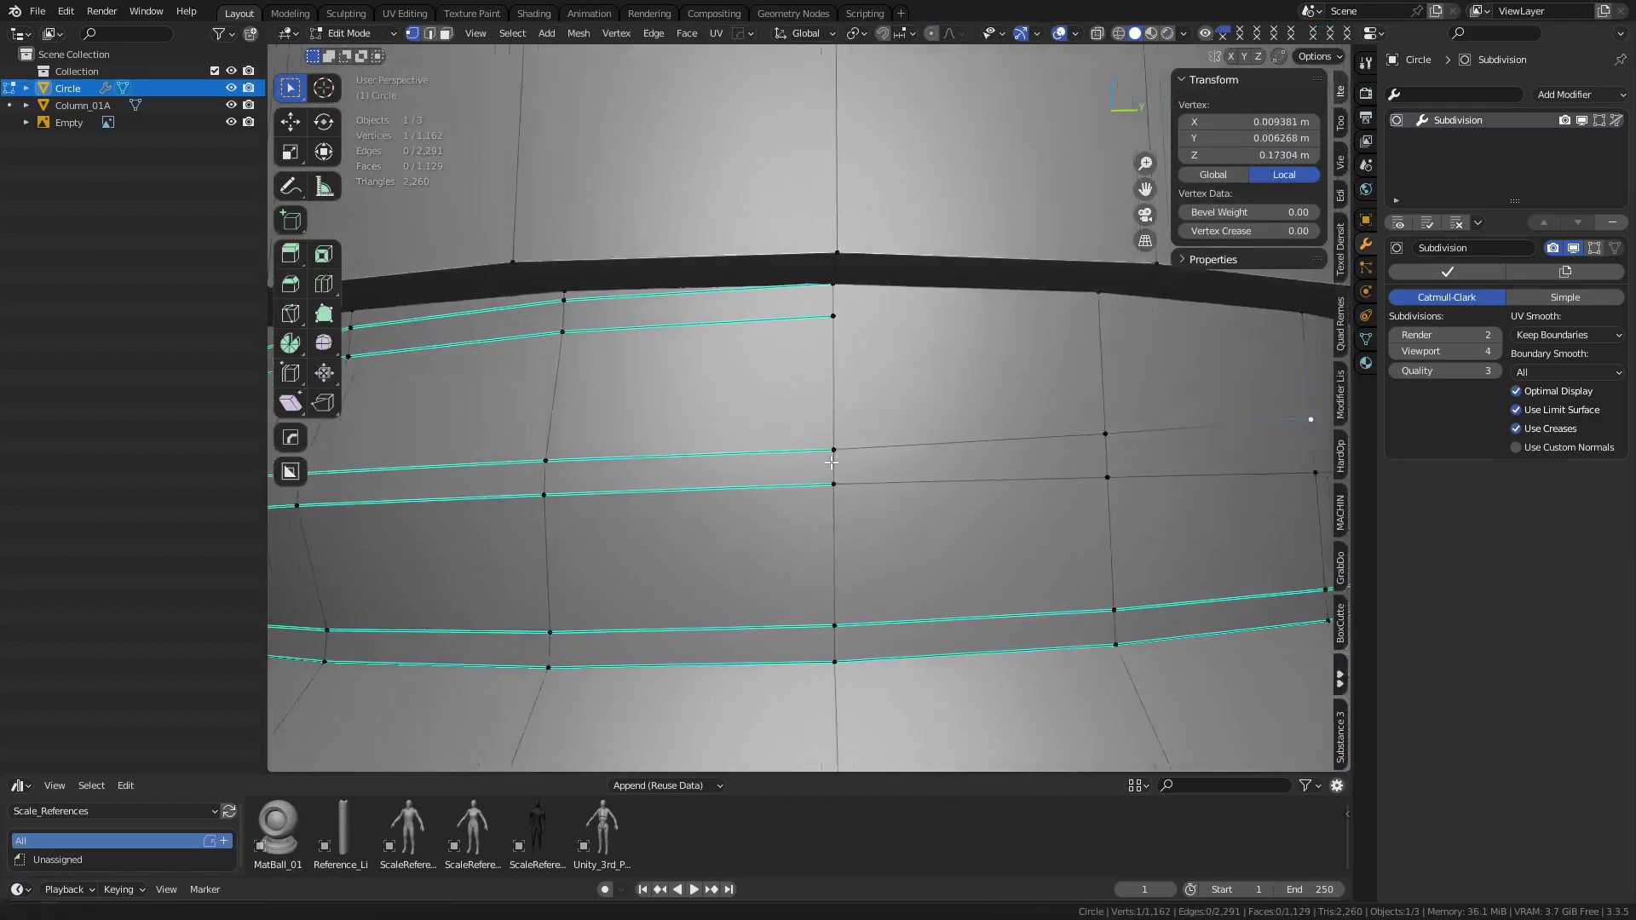
pyautogui.scroll(-2, 889, 449)
pyautogui.keyDown('shift'); pyautogui.moveTo(889, 448); pyautogui.dragTo(903, 395, button='middle'); pyautogui.keyUp('shift')
pyautogui.scroll(1, 849, 409)
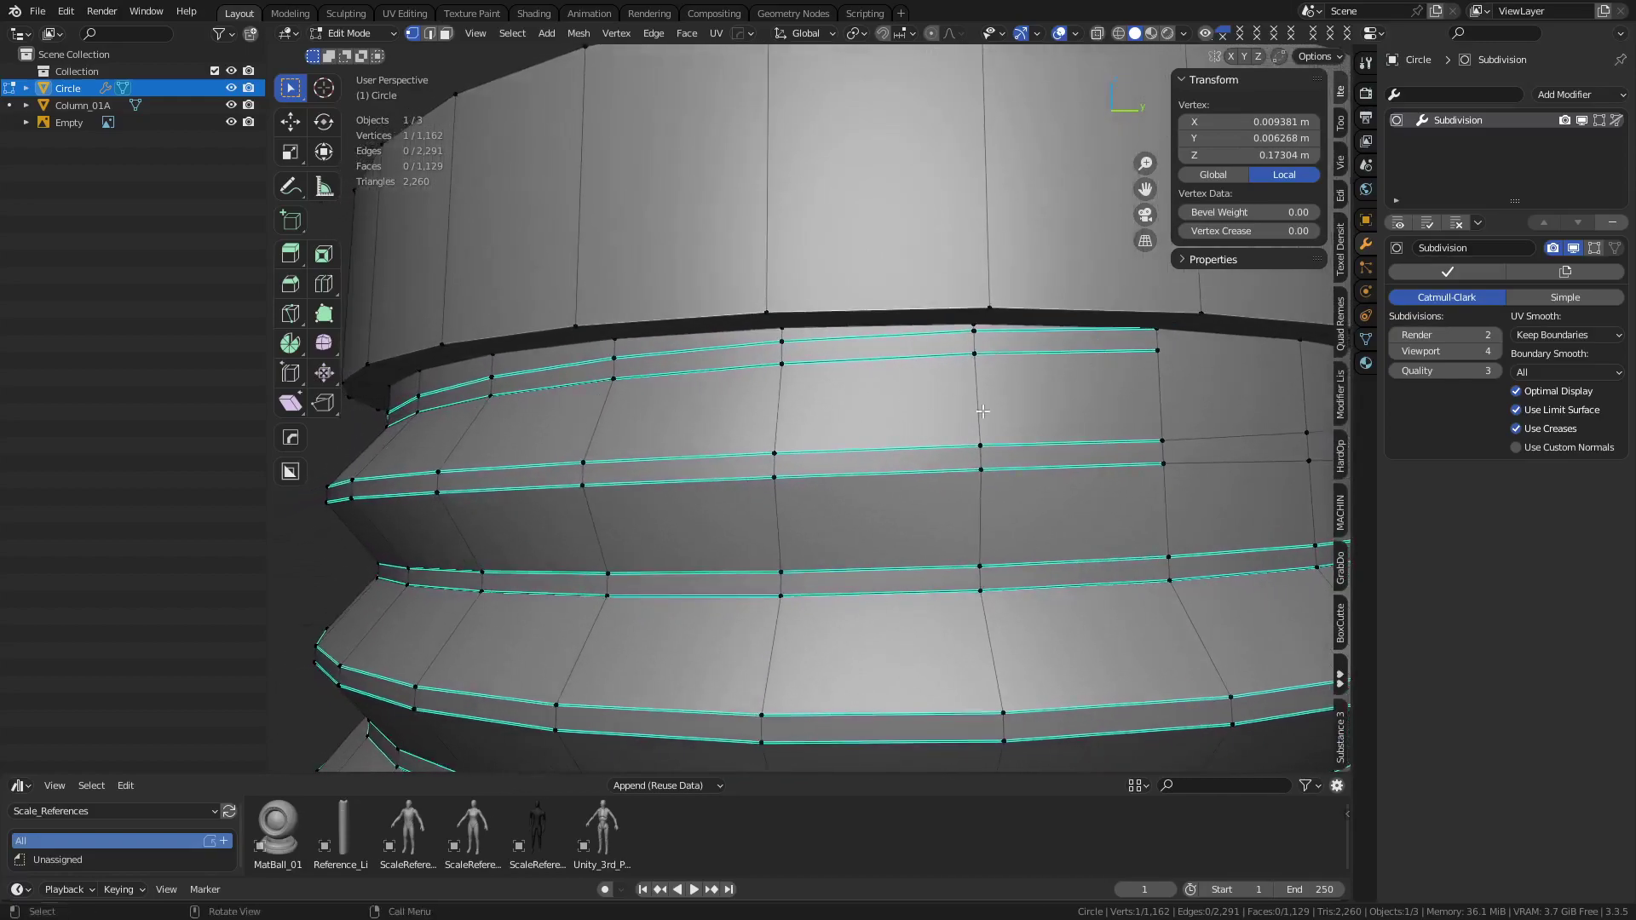
pyautogui.press('k')
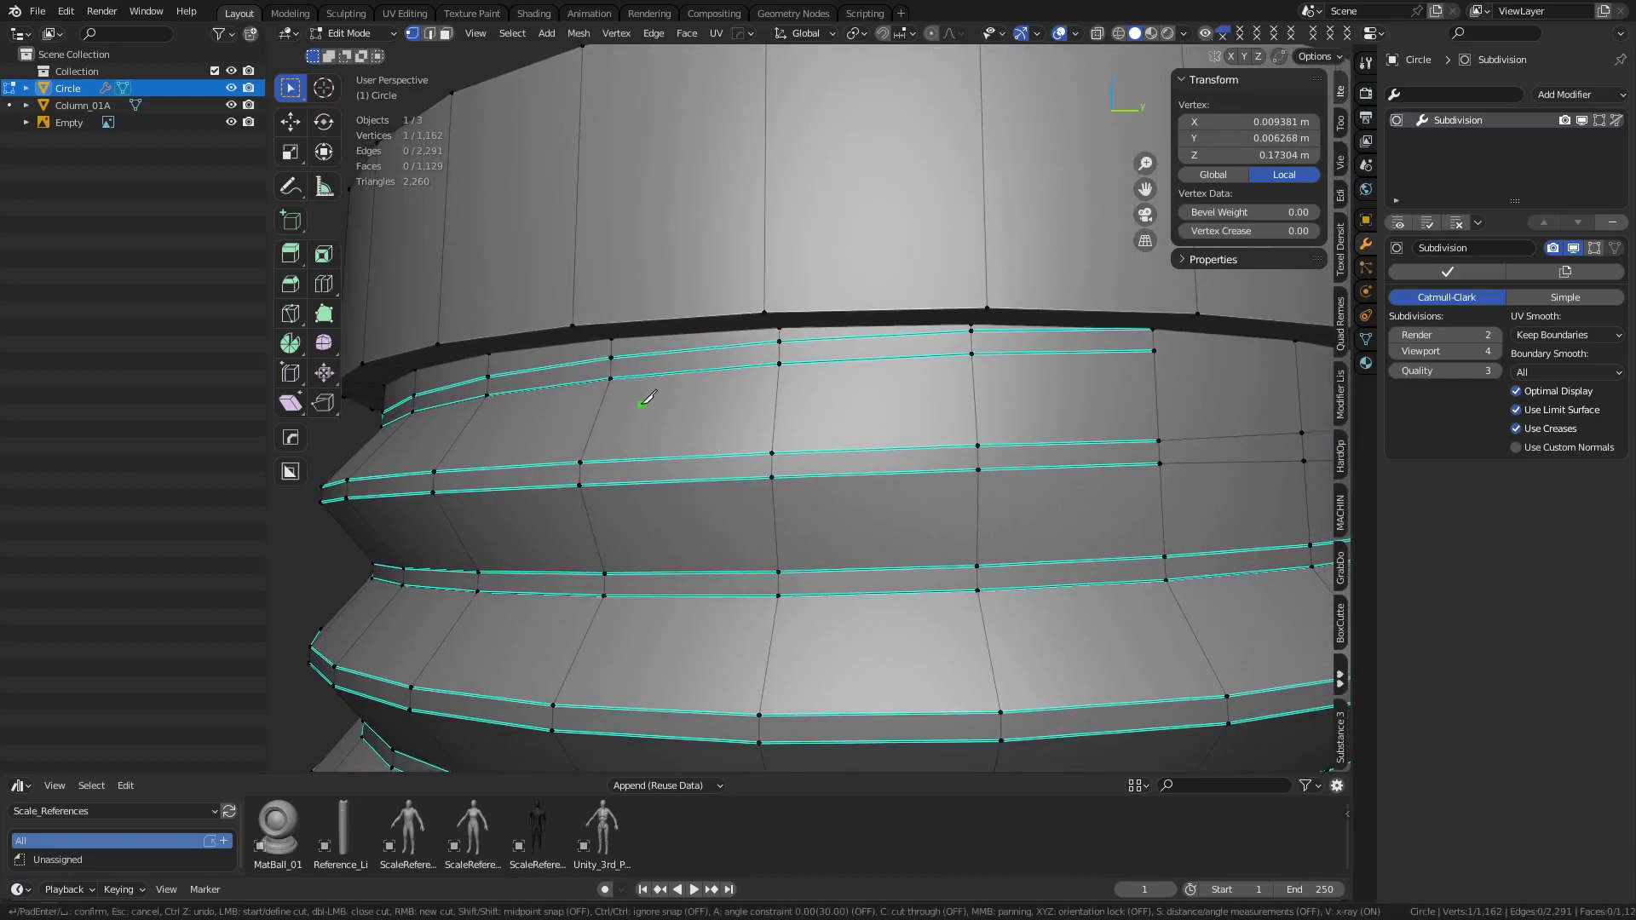
pyautogui.press('Escape')
pyautogui.press('2')
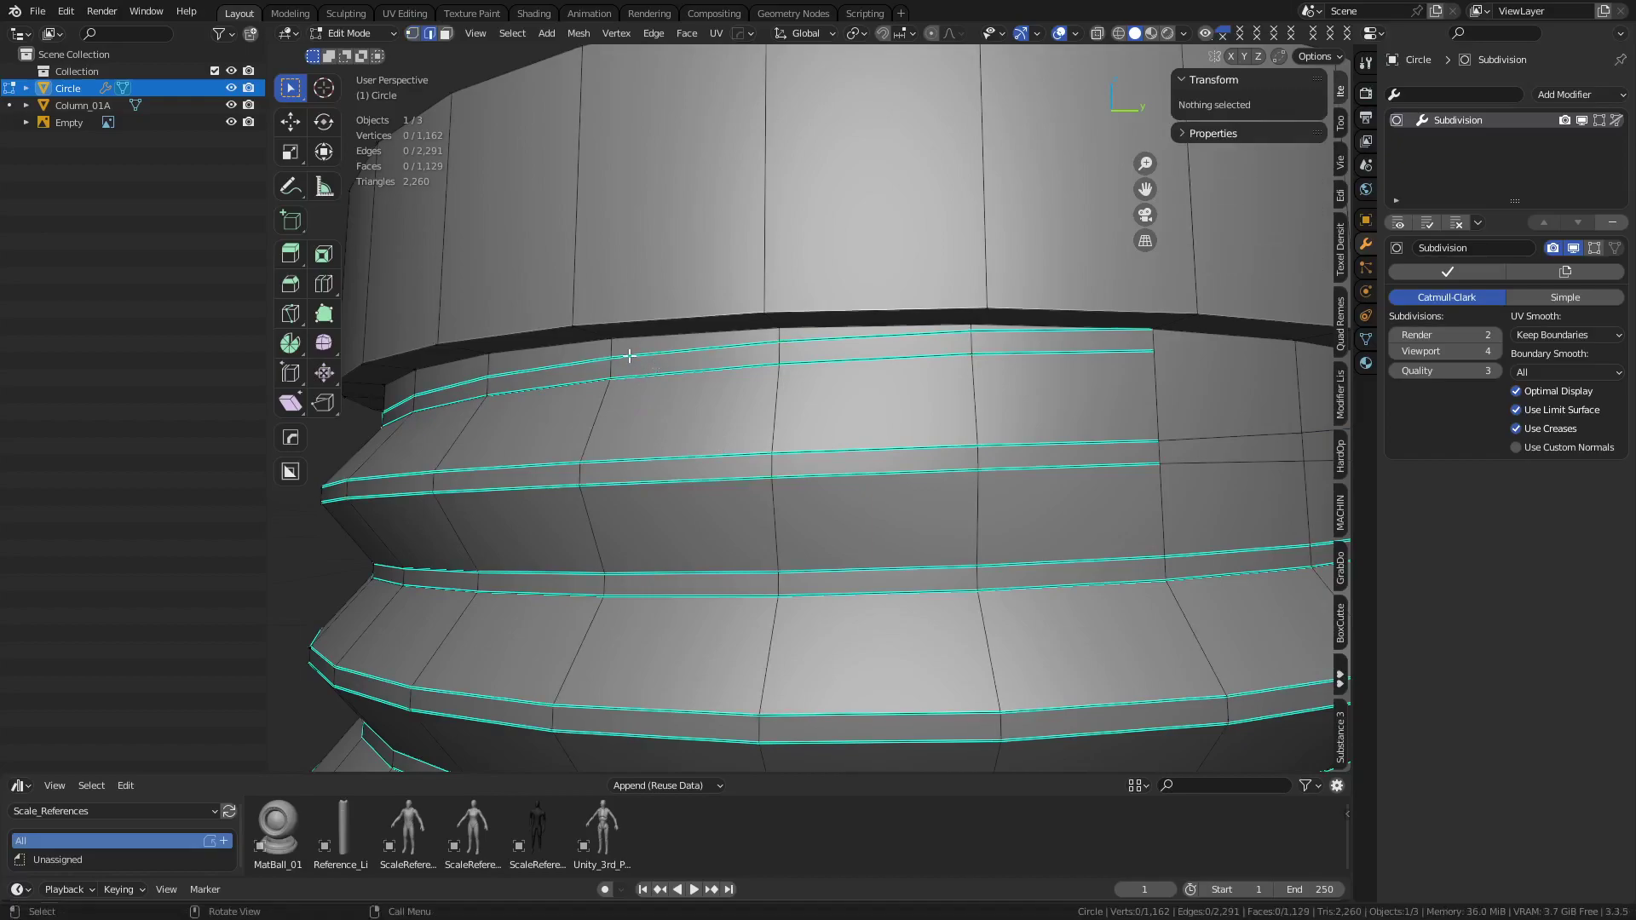
pyautogui.click(632, 355)
pyautogui.click(567, 366)
pyautogui.keyDown('shift'); pyautogui.click(690, 351); pyautogui.keyUp('shift')
pyautogui.keyDown('shift'); pyautogui.click(839, 339); pyautogui.keyUp('shift')
pyautogui.keyDown('shift'); pyautogui.click(996, 331); pyautogui.keyUp('shift')
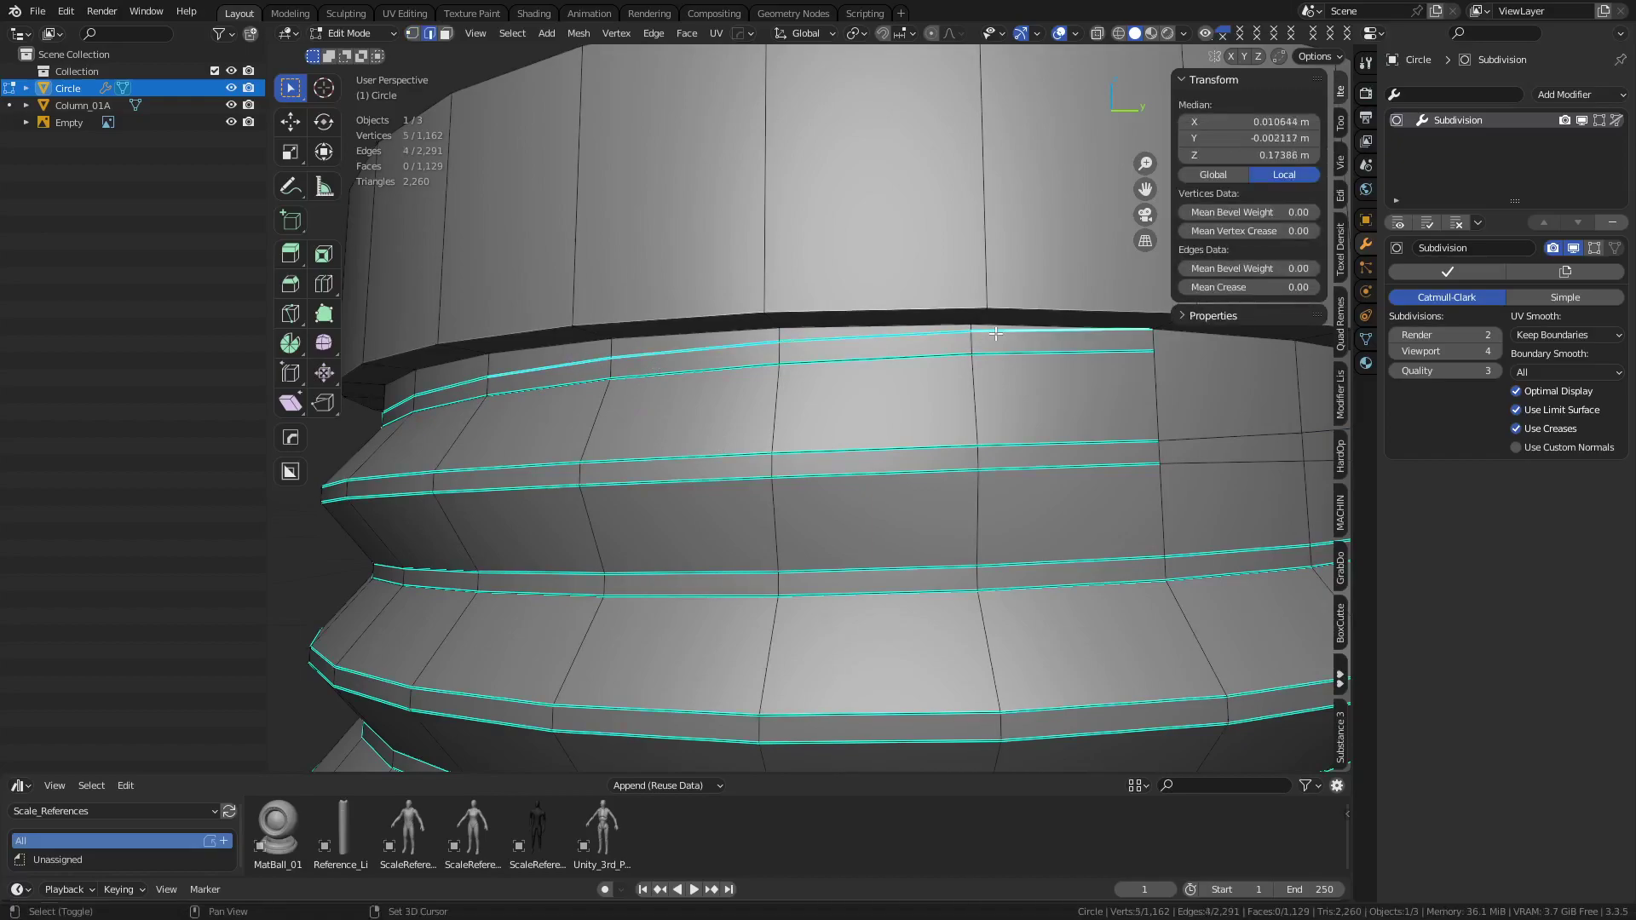
pyautogui.hotkey('ctrl', 'x')
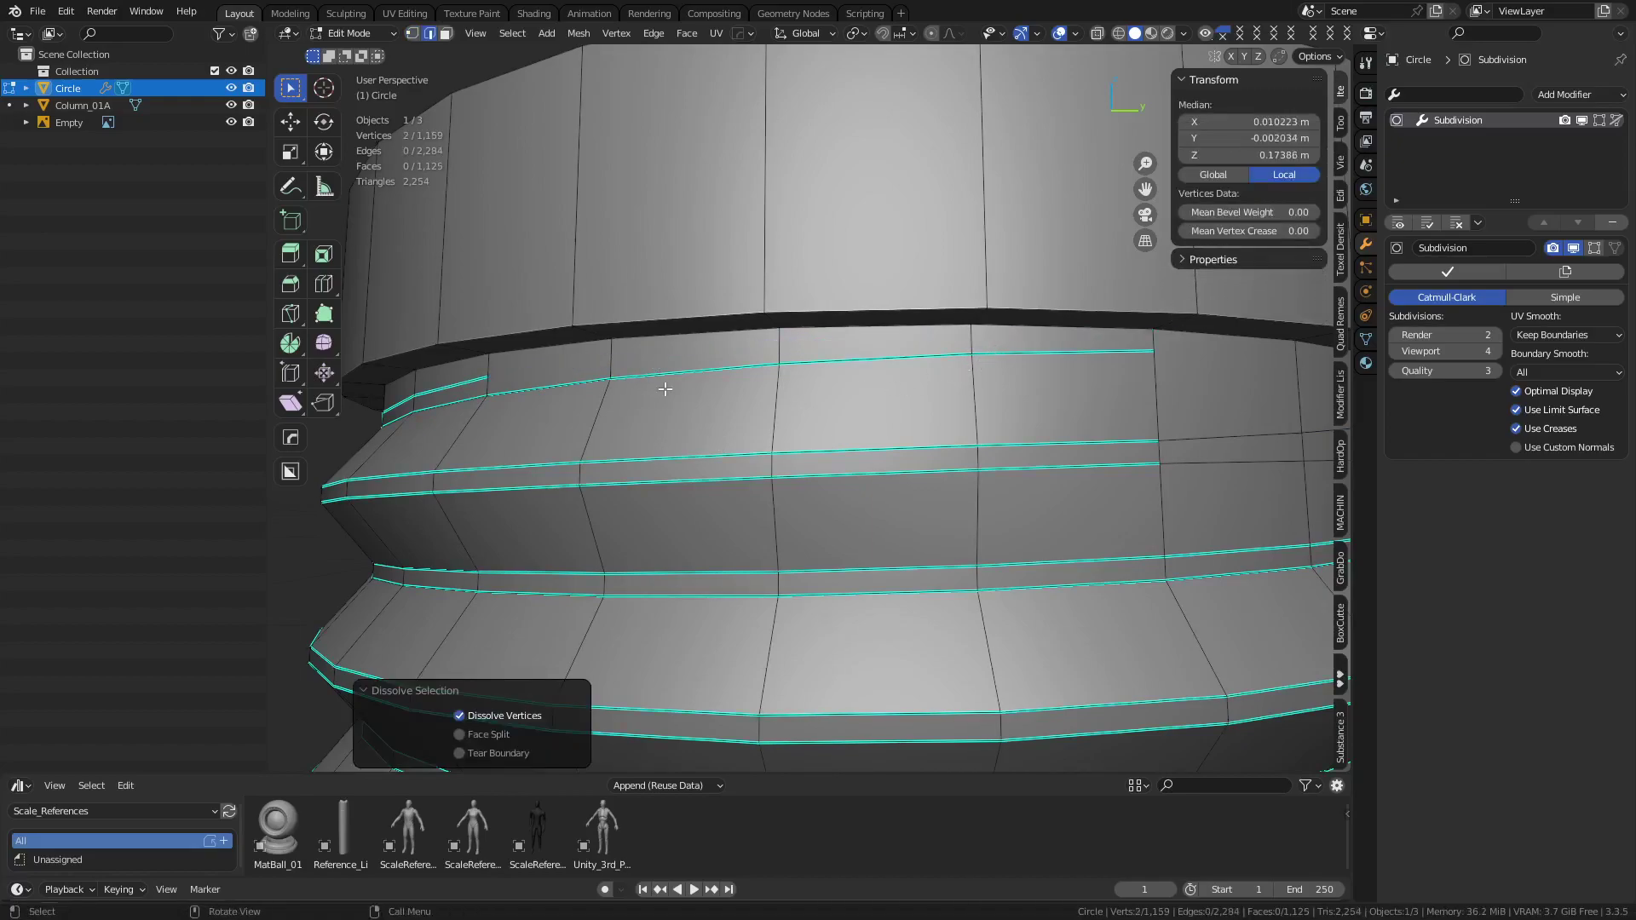
# Knife an edge from the second creased line up to the lip's next underside vertex, and dissolve that line's remaining edges beyond the cut
pyautogui.moveTo(665, 389); pyautogui.dragTo(675, 392, button='middle')
pyautogui.press('1')
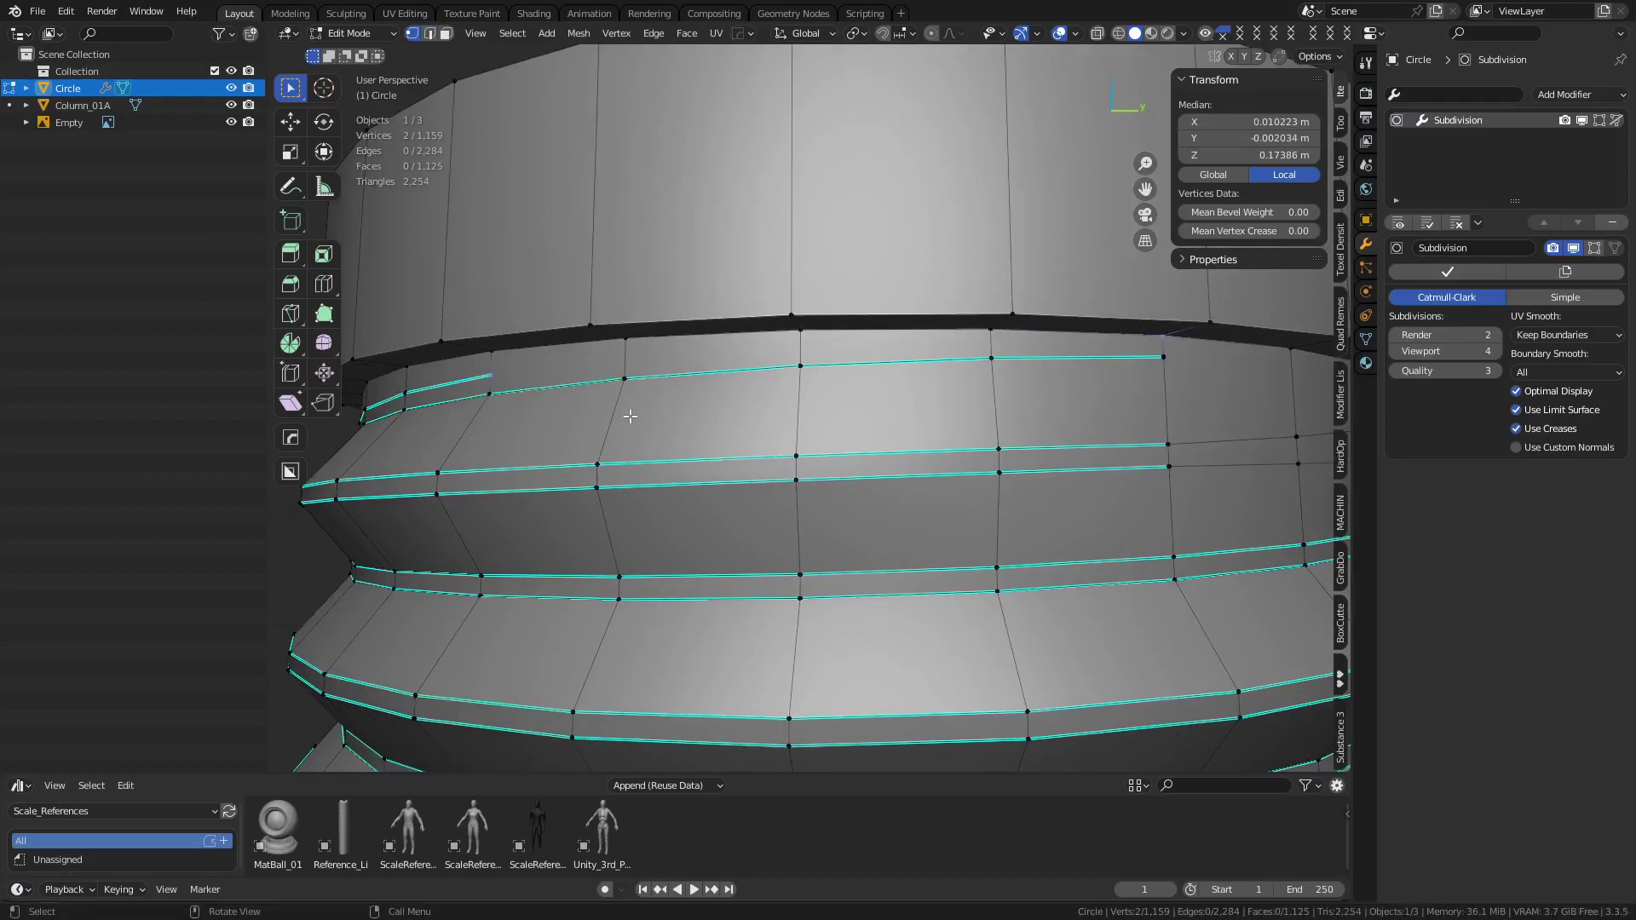
pyautogui.moveTo(630, 416); pyautogui.dragTo(641, 418, button='middle')
pyautogui.press('k')
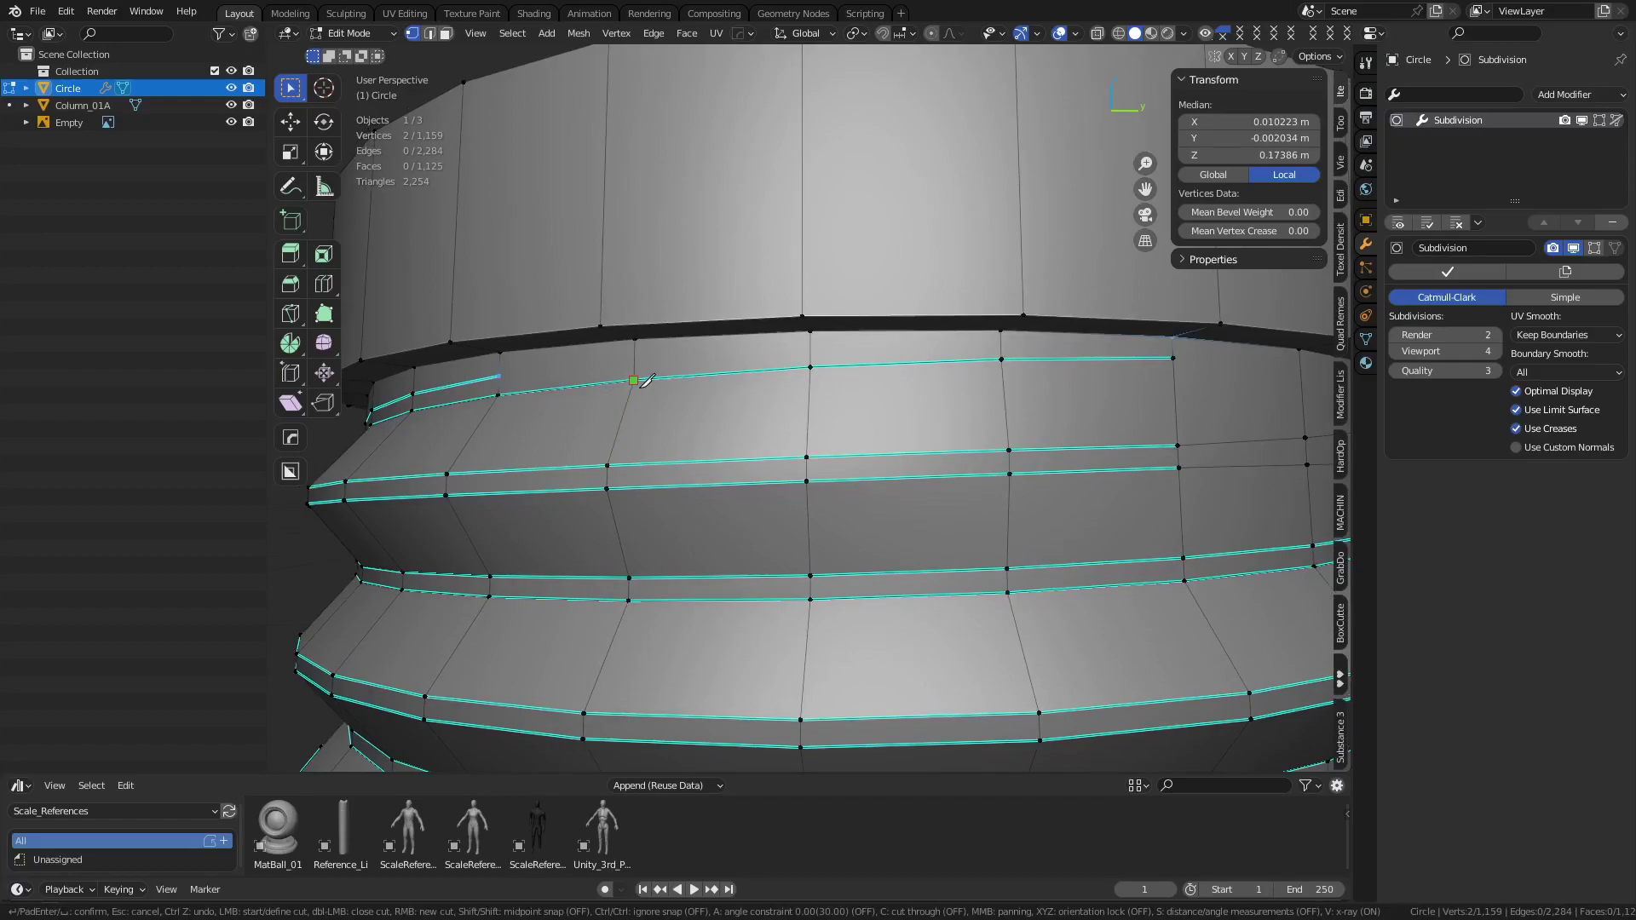
pyautogui.click(810, 331)
pyautogui.press('Return')
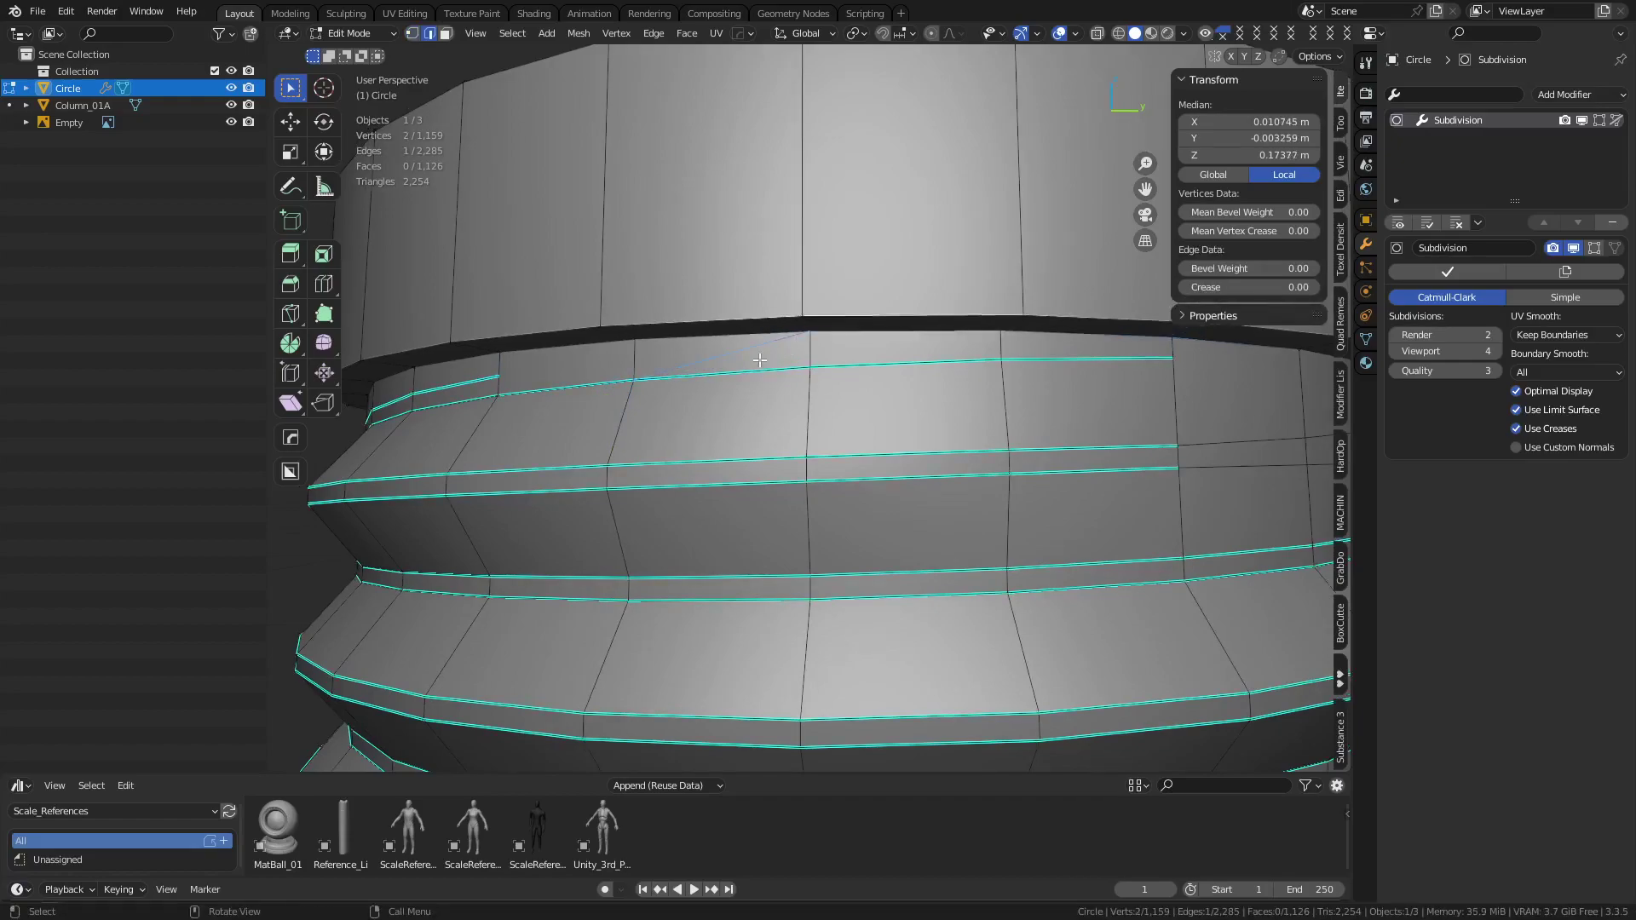
pyautogui.hotkey('ctrl', 'x')
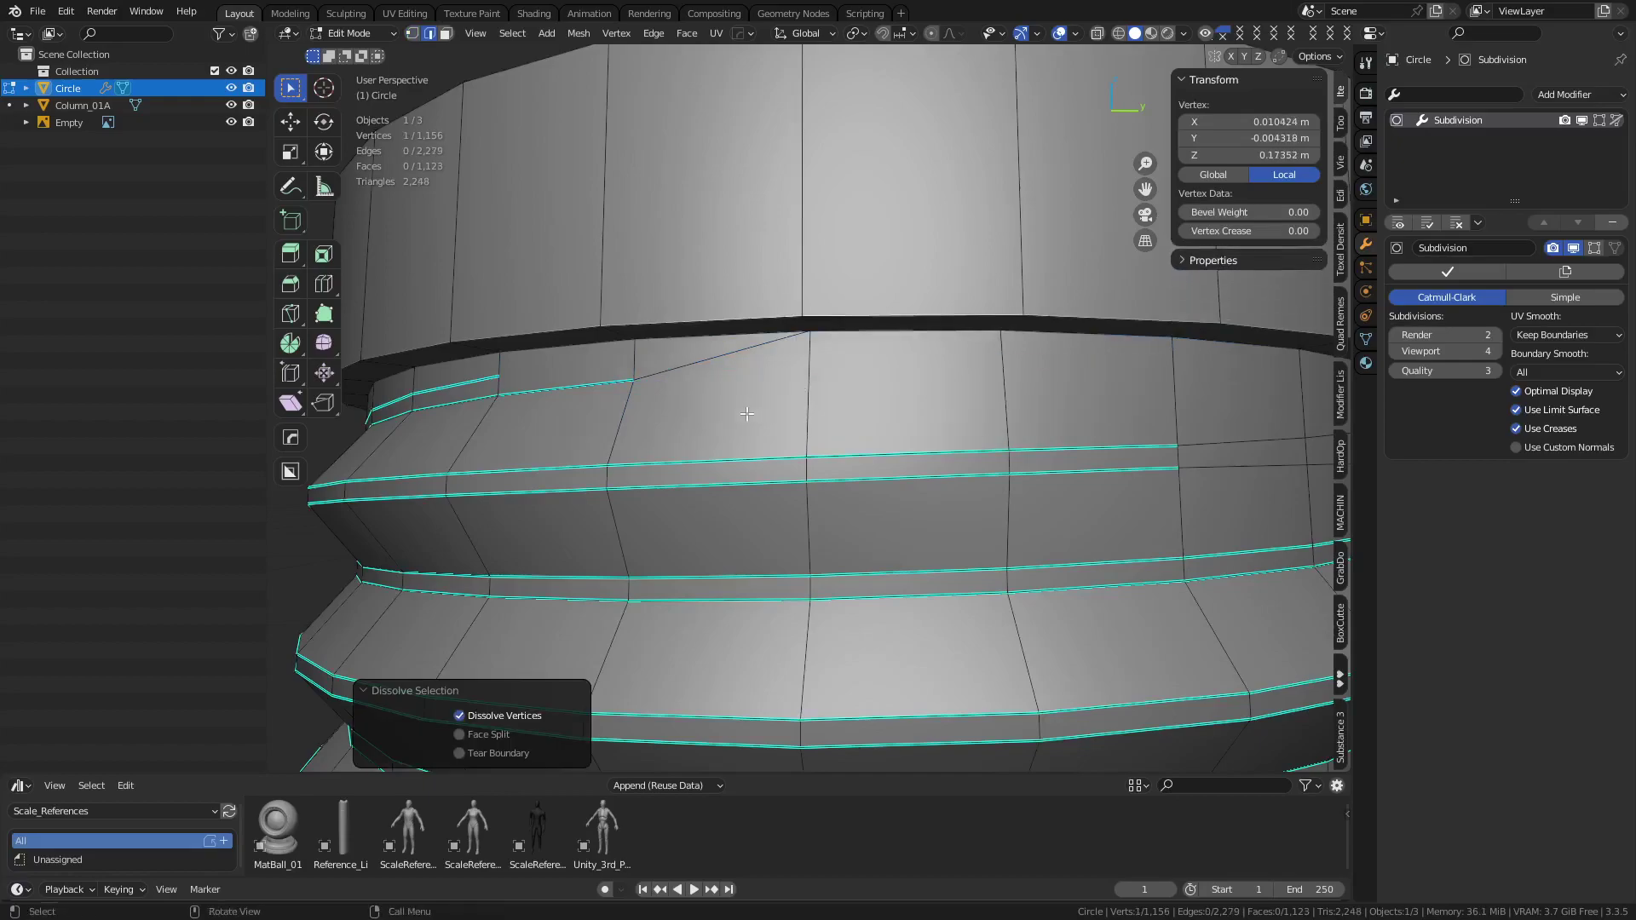
# Knife from the shortened upper line's end through the adjacent face, branching to the lower line's end and the lip, and dissolve the leftover vertical edge
pyautogui.moveTo(968, 385); pyautogui.dragTo(871, 418, button='middle')
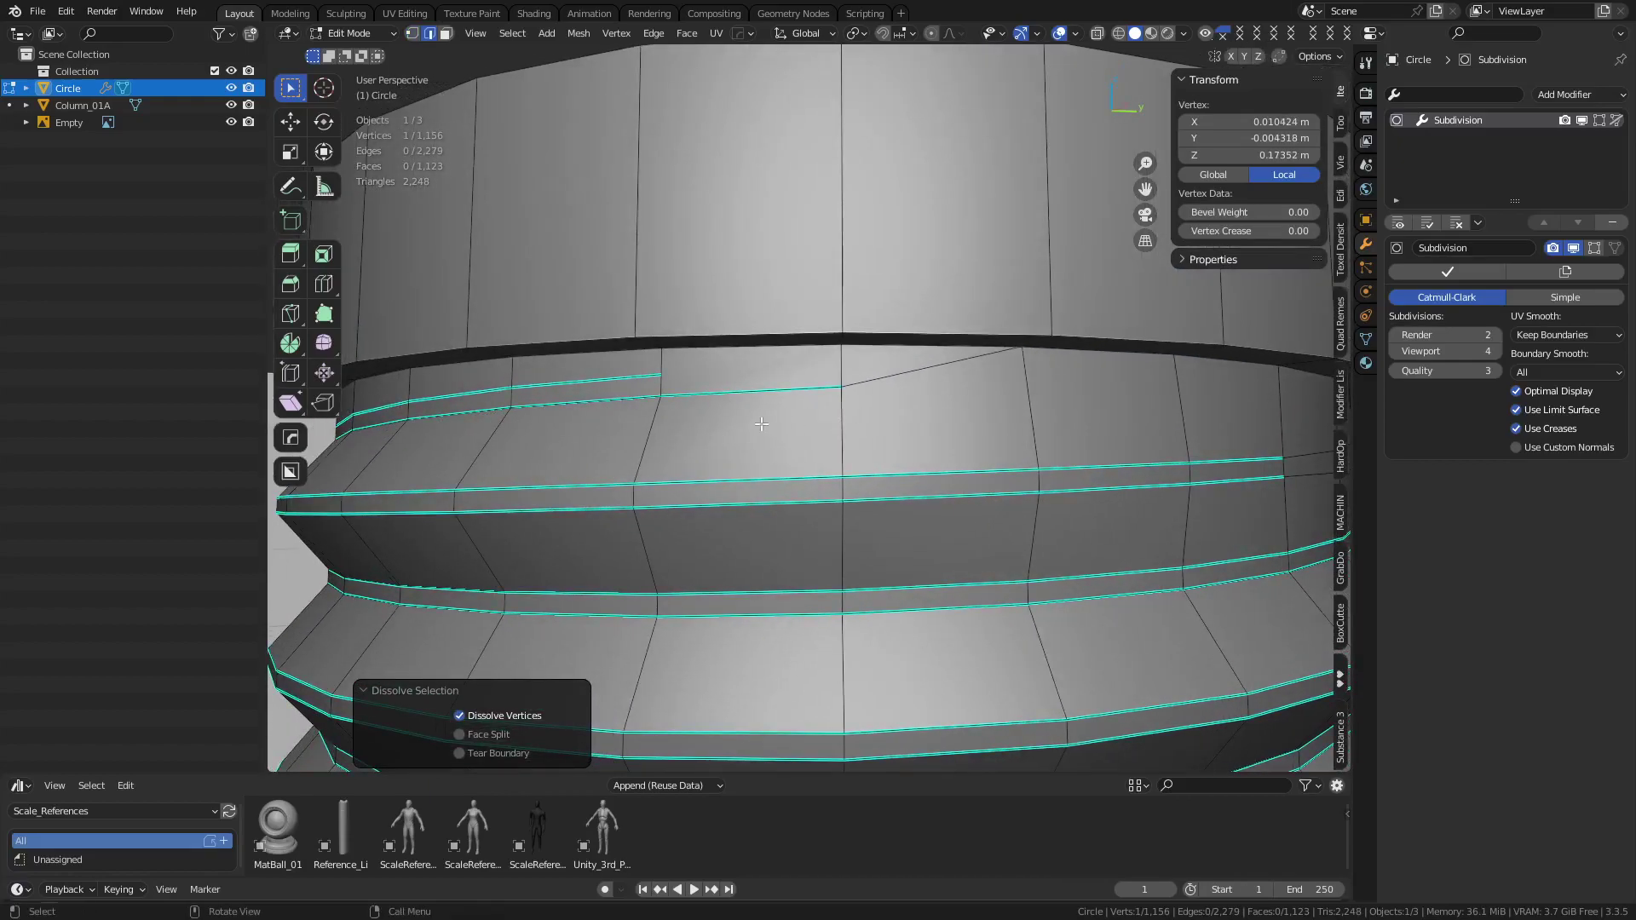
pyautogui.press('k')
pyautogui.click(675, 375)
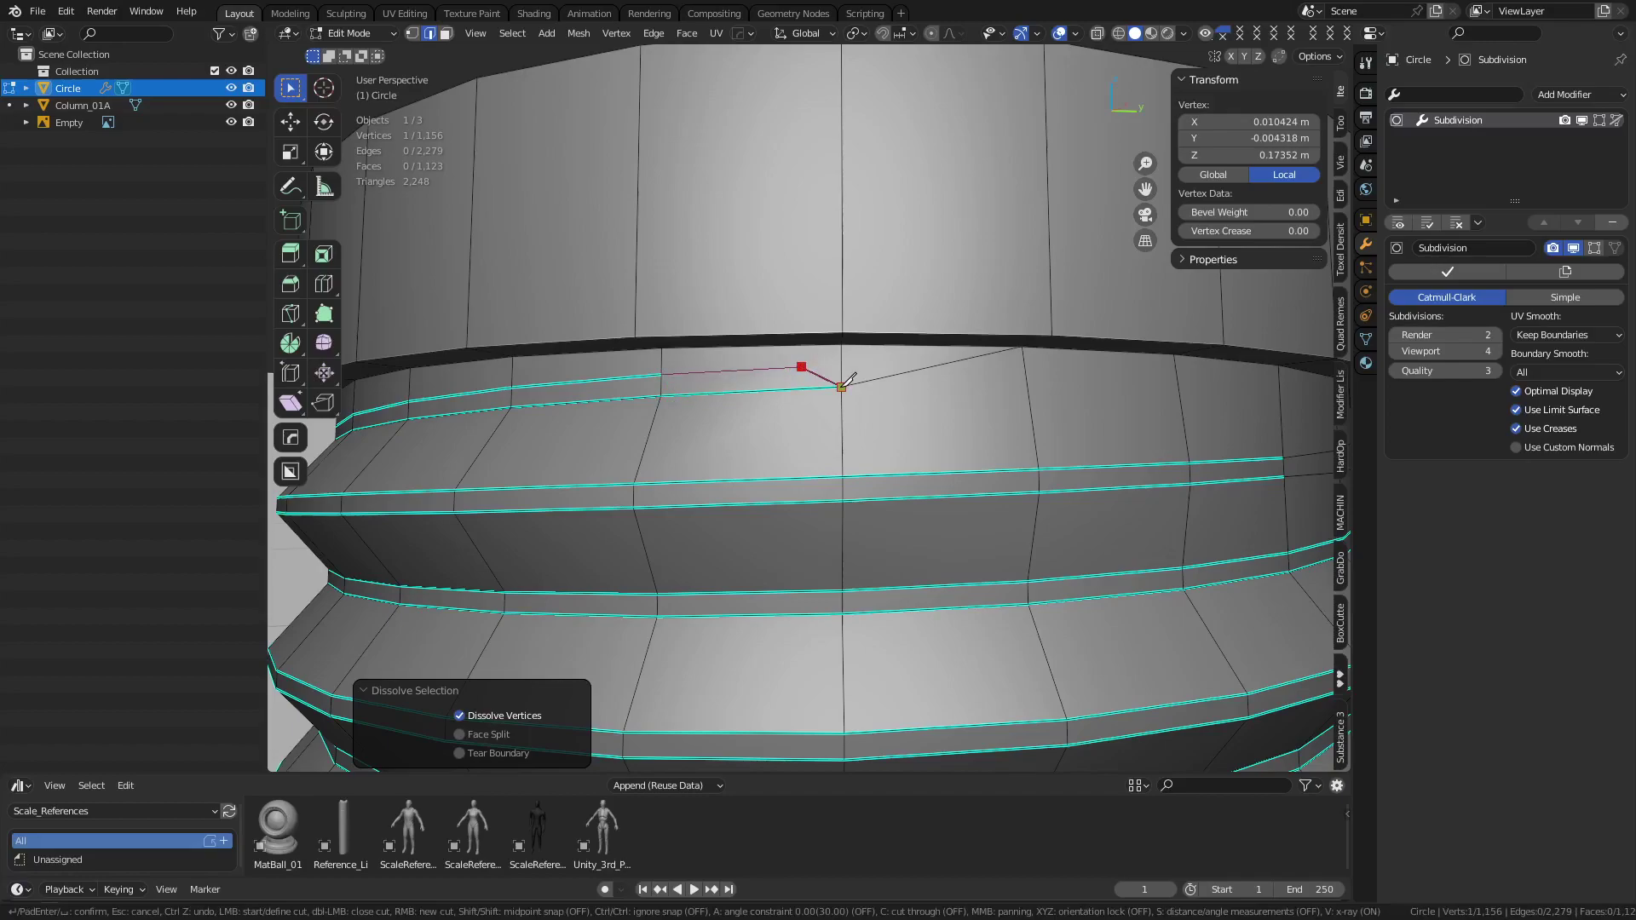
pyautogui.click(844, 343)
pyautogui.press('Return')
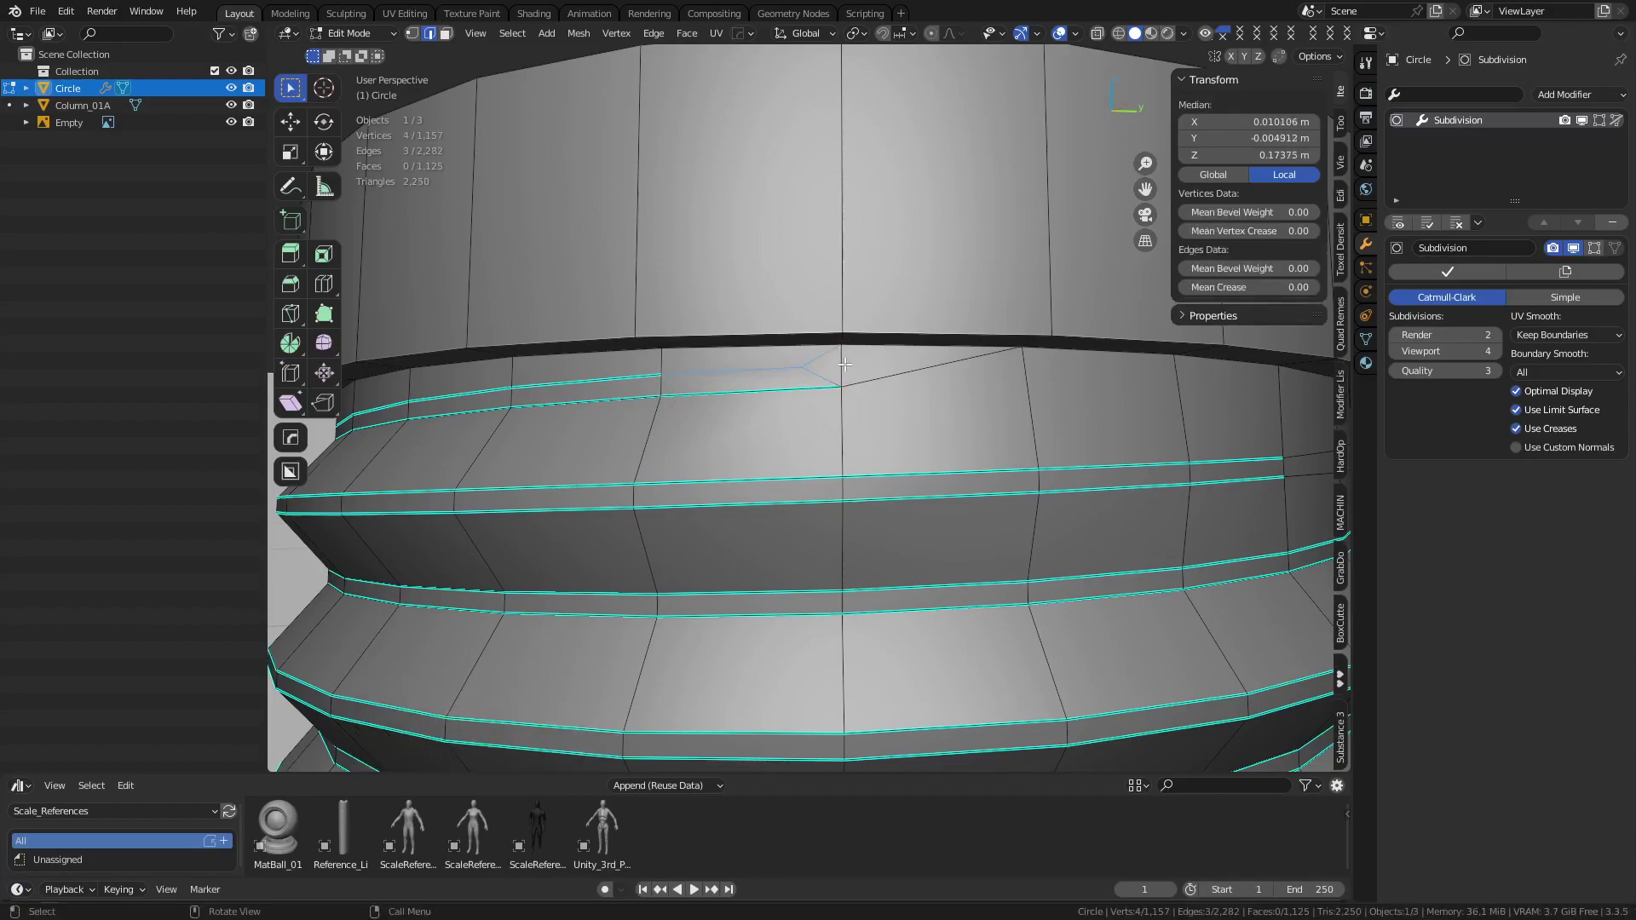
# Inspect the smoothed upper thread transition below the lip in Object Mode, and return to Edit Mode
pyautogui.hotkey('ctrl', 'Tab')
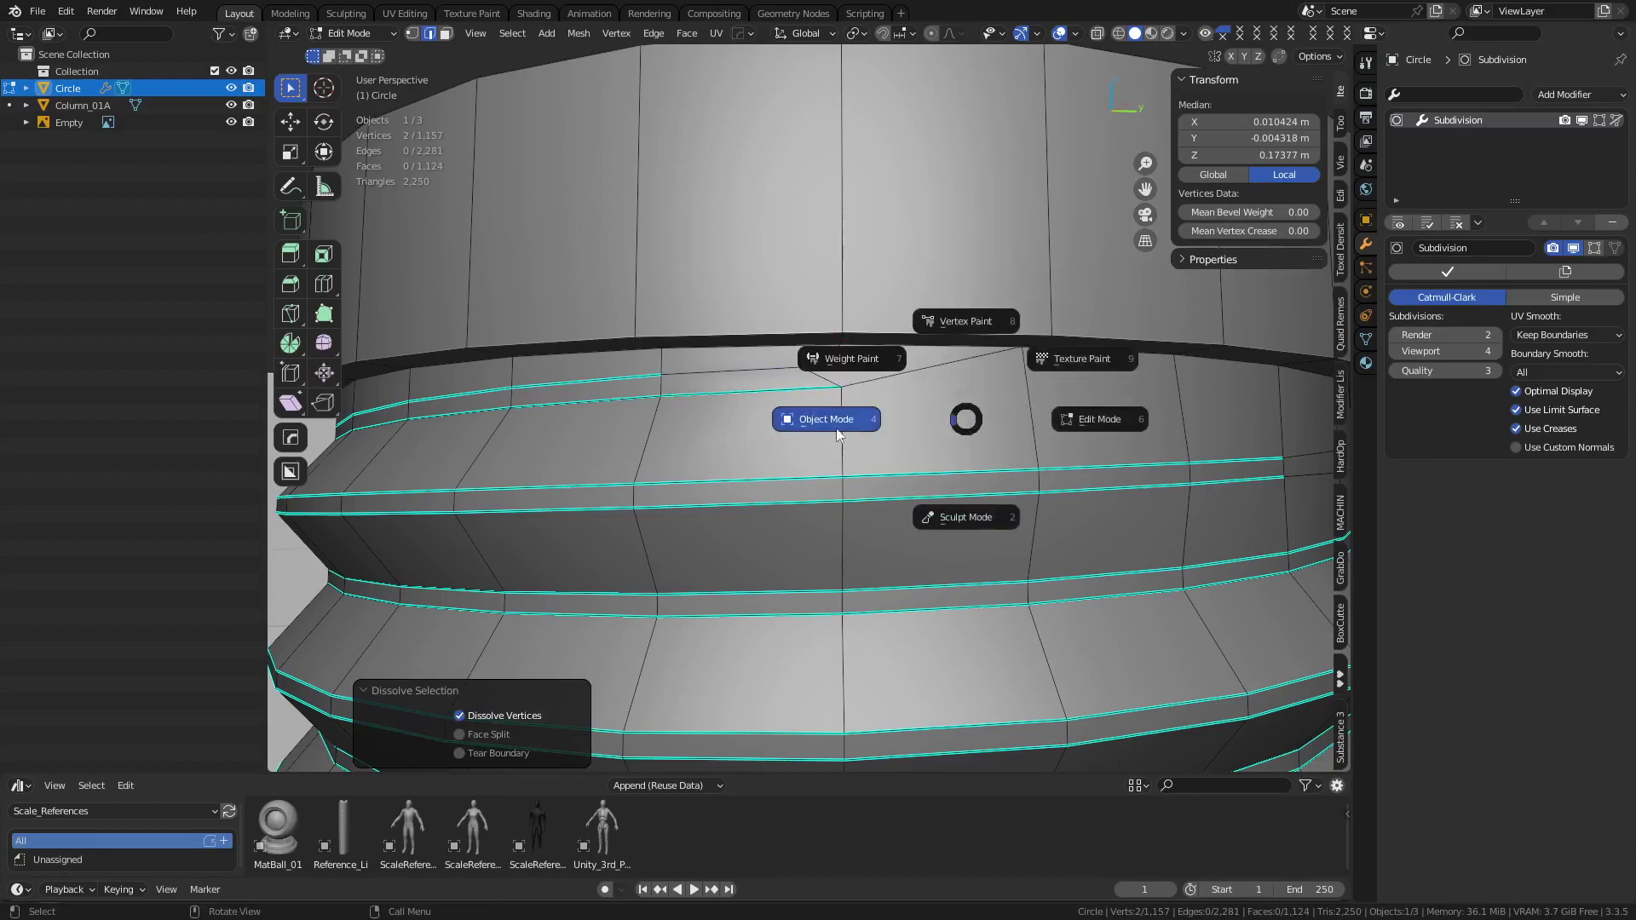
pyautogui.click(861, 421)
pyautogui.moveTo(940, 493); pyautogui.dragTo(803, 483, button='middle')
pyautogui.press('Tab')
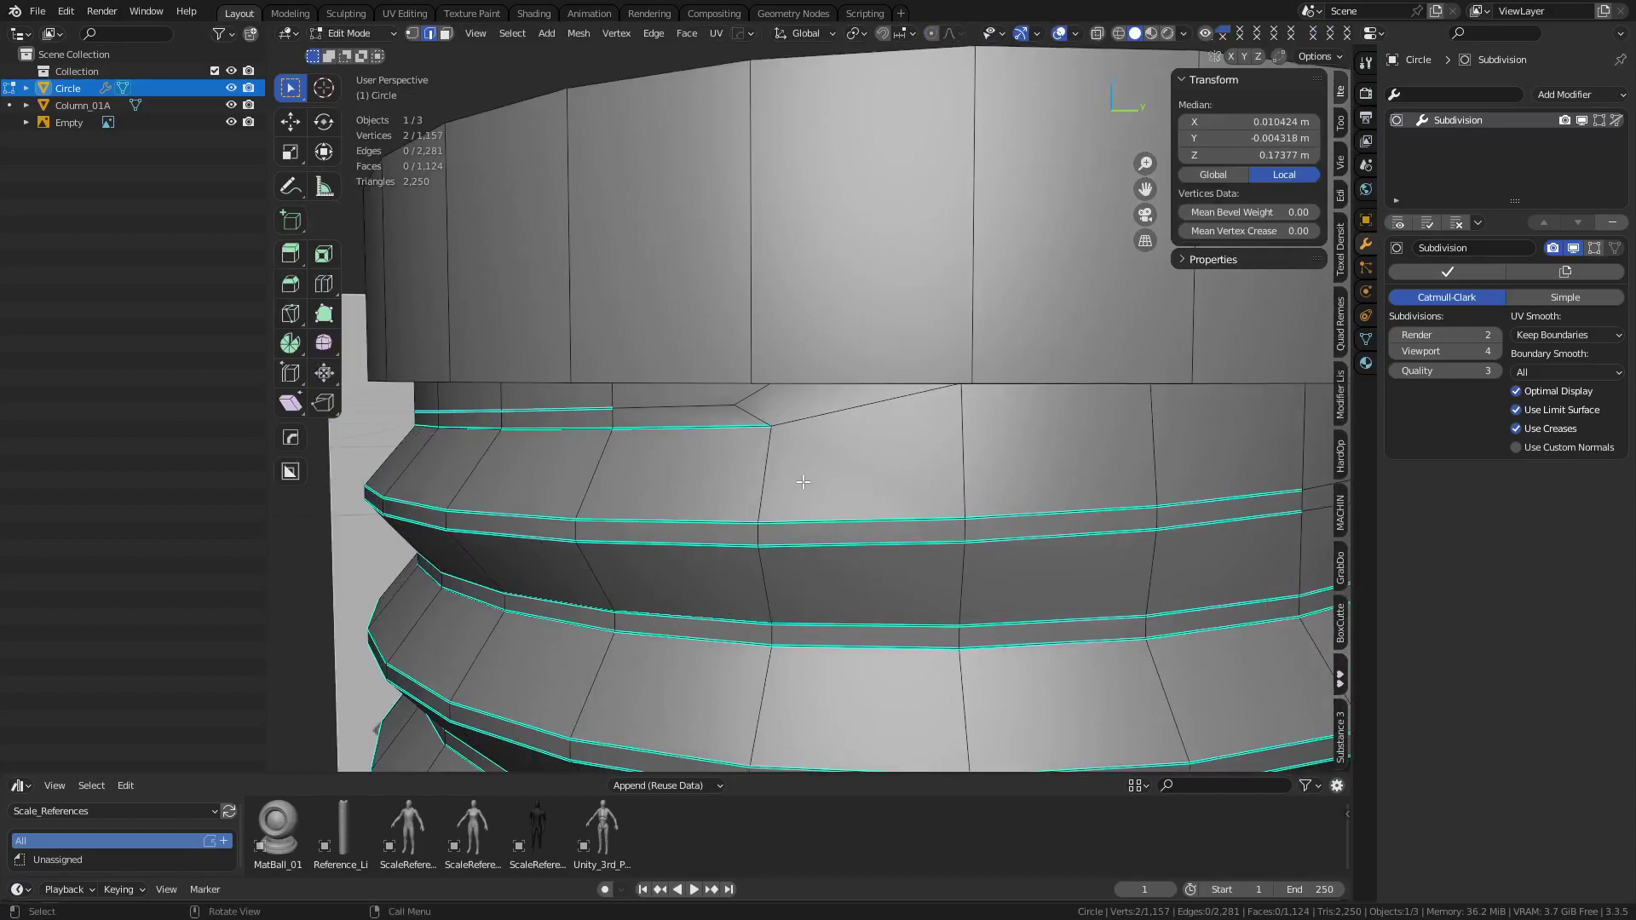
# Bevel the full edge loop where the neck meets the lip's underside with 2 segments and a width of 0.000103 m
pyautogui.moveTo(1089, 486); pyautogui.dragTo(928, 416, button='middle')
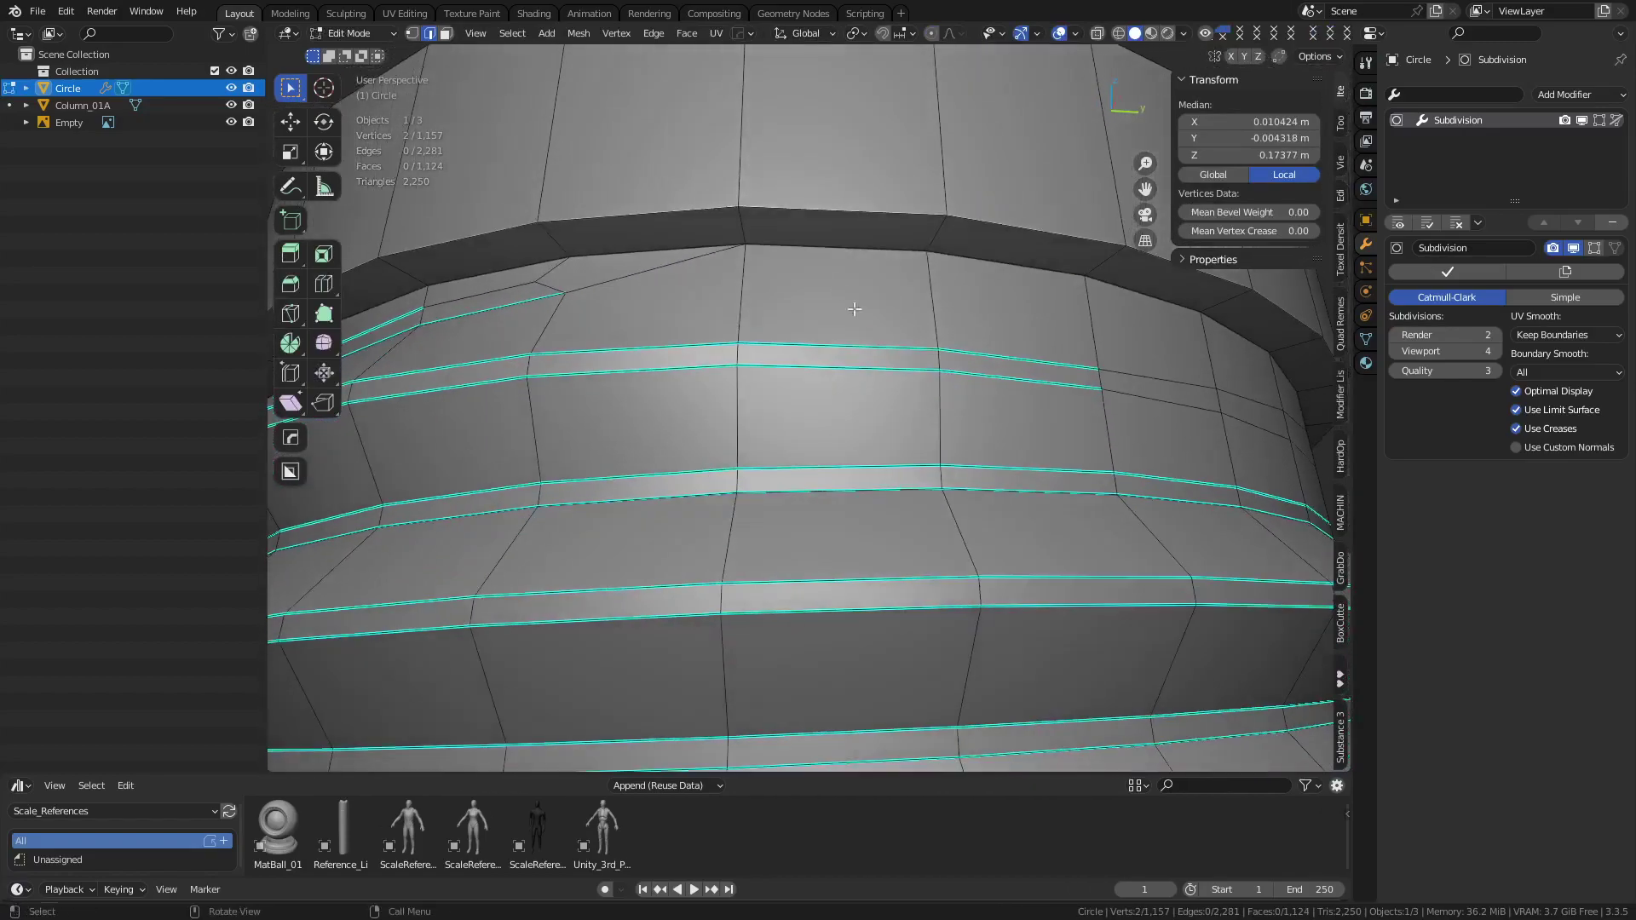
pyautogui.keyDown('alt'); pyautogui.click(826, 246); pyautogui.keyUp('alt')
pyautogui.hotkey('alt', 'z')
pyautogui.keyDown('shift'); pyautogui.moveTo(796, 311); pyautogui.dragTo(814, 347, button='middle'); pyautogui.keyUp('shift')
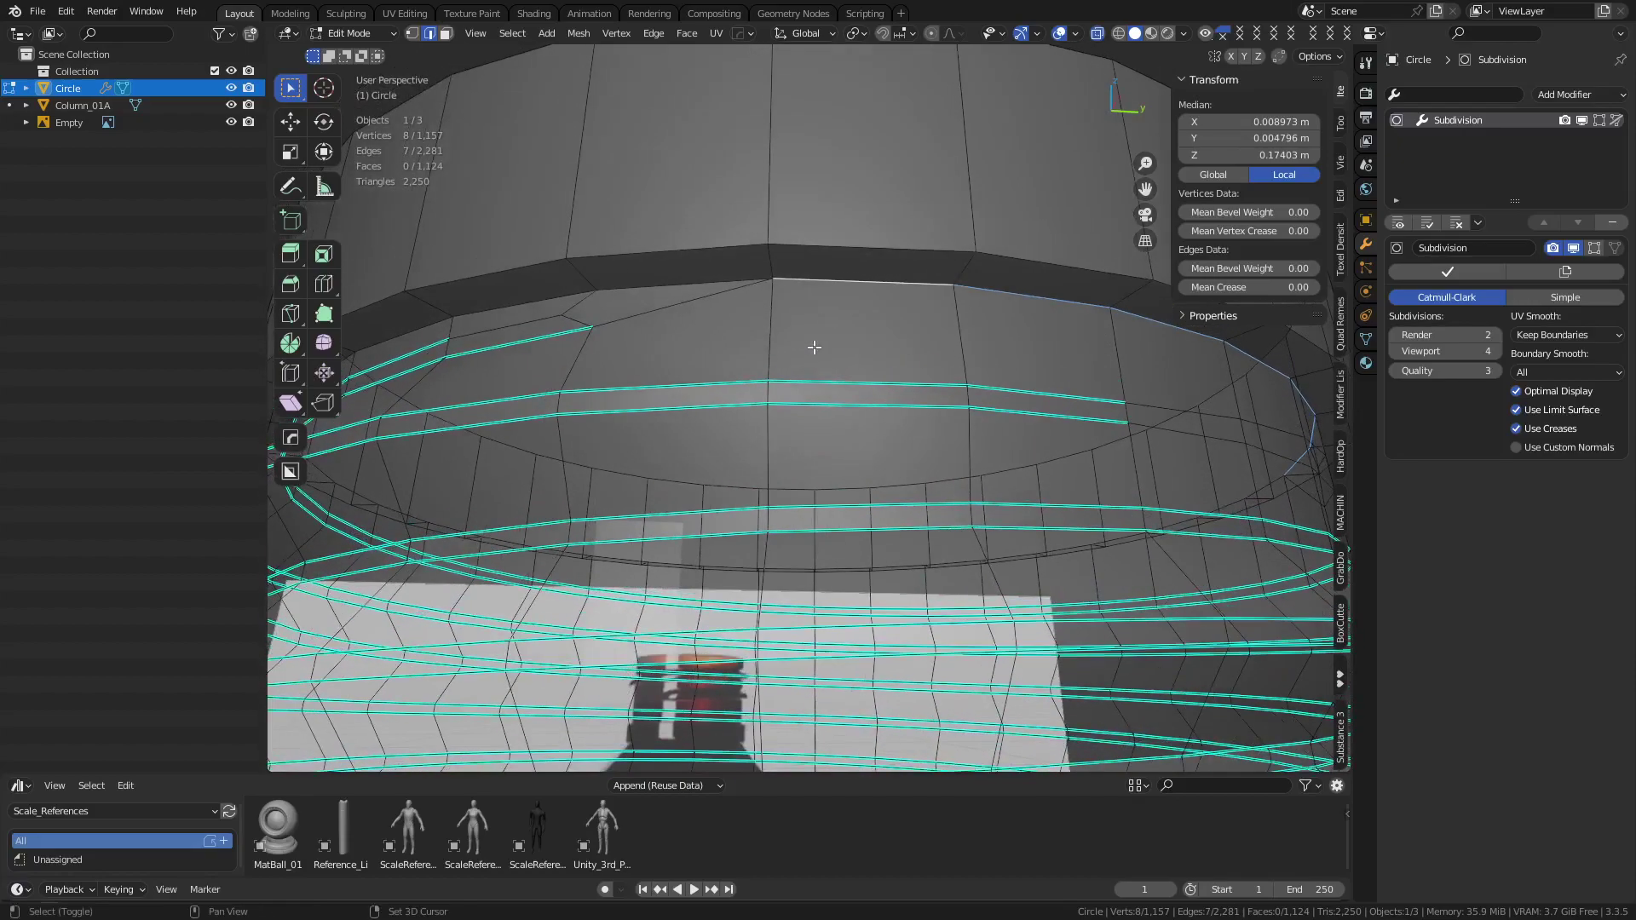
pyautogui.keyDown('alt'); pyautogui.click(678, 281); pyautogui.keyUp('alt')
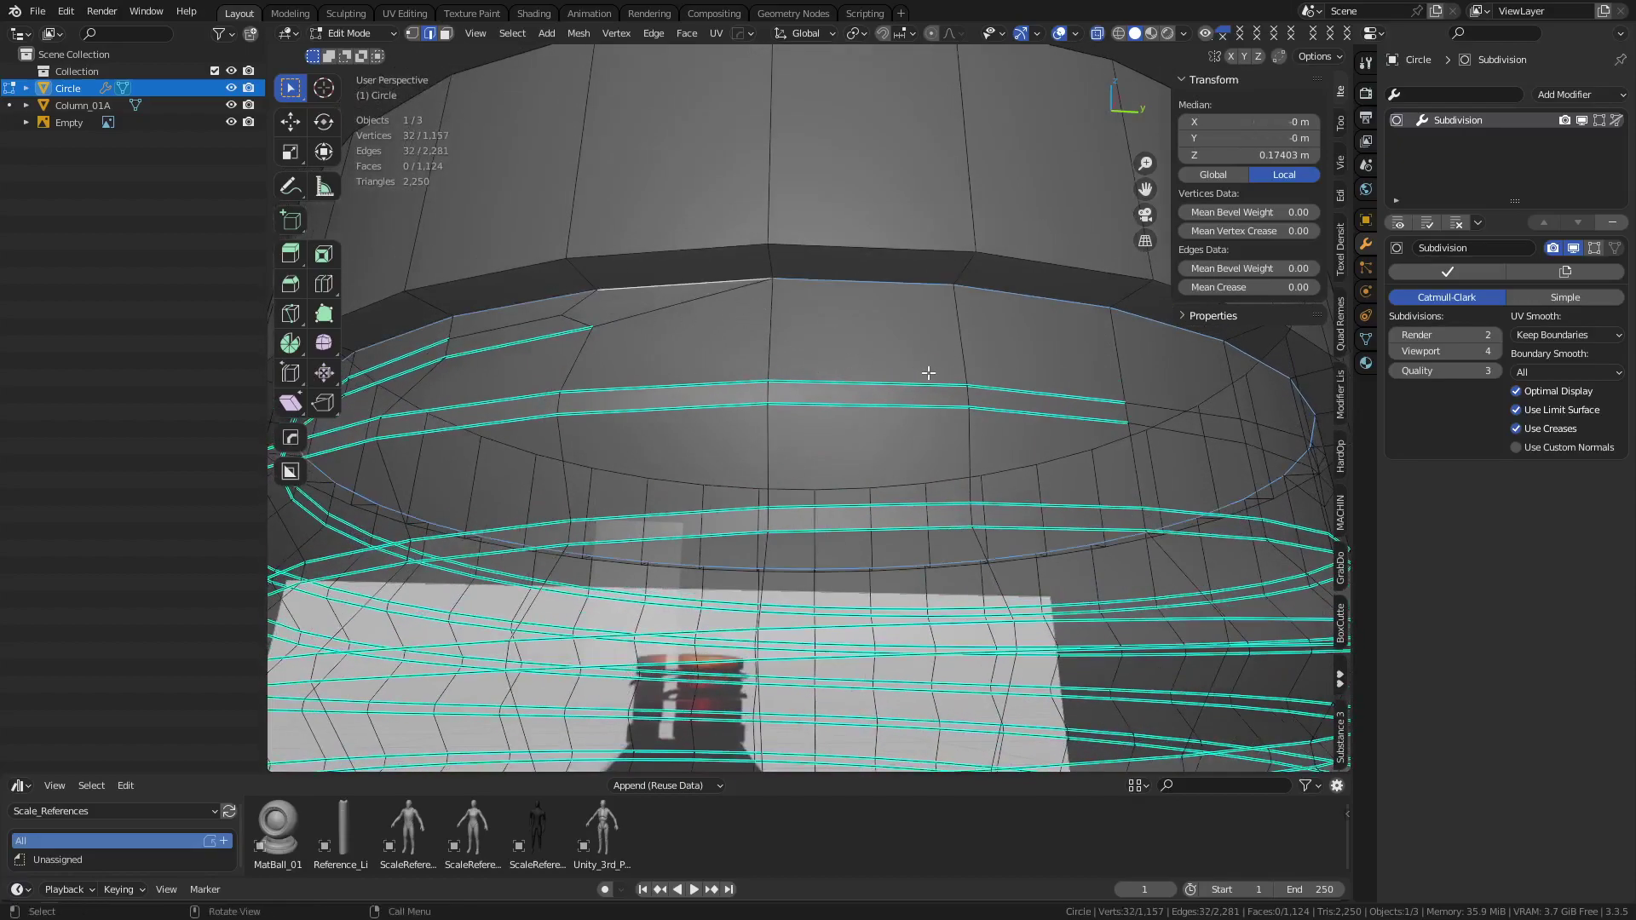
pyautogui.hotkey('alt', 'b')
pyautogui.hotkey('ctrl', 'b')
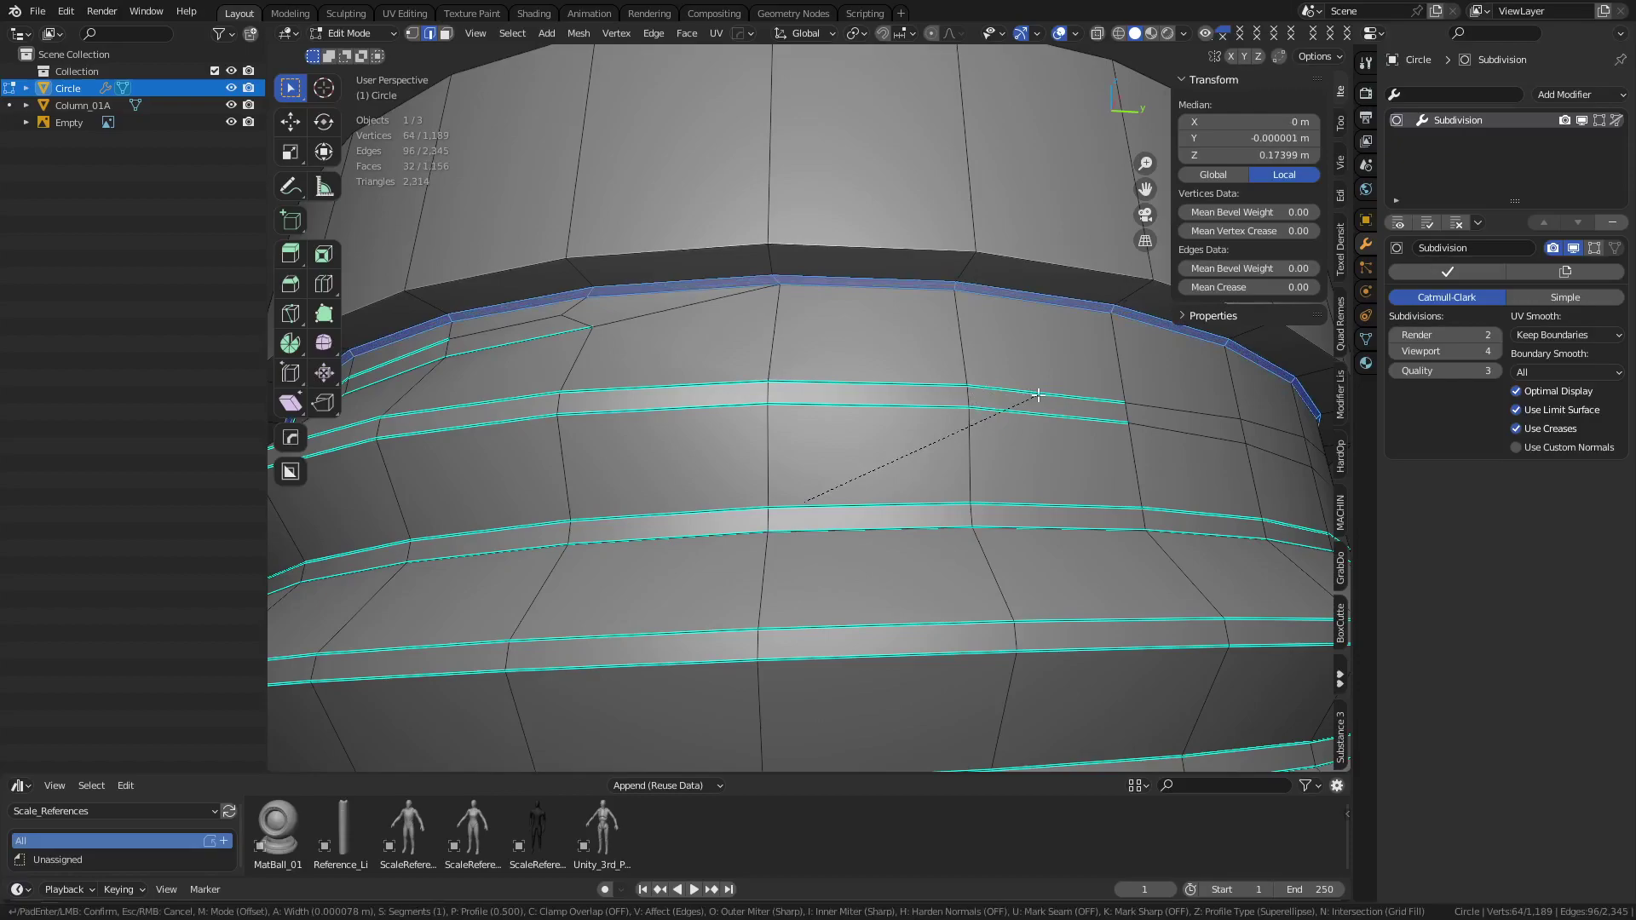
pyautogui.scroll(1, 1042, 396)
pyautogui.click(1050, 398)
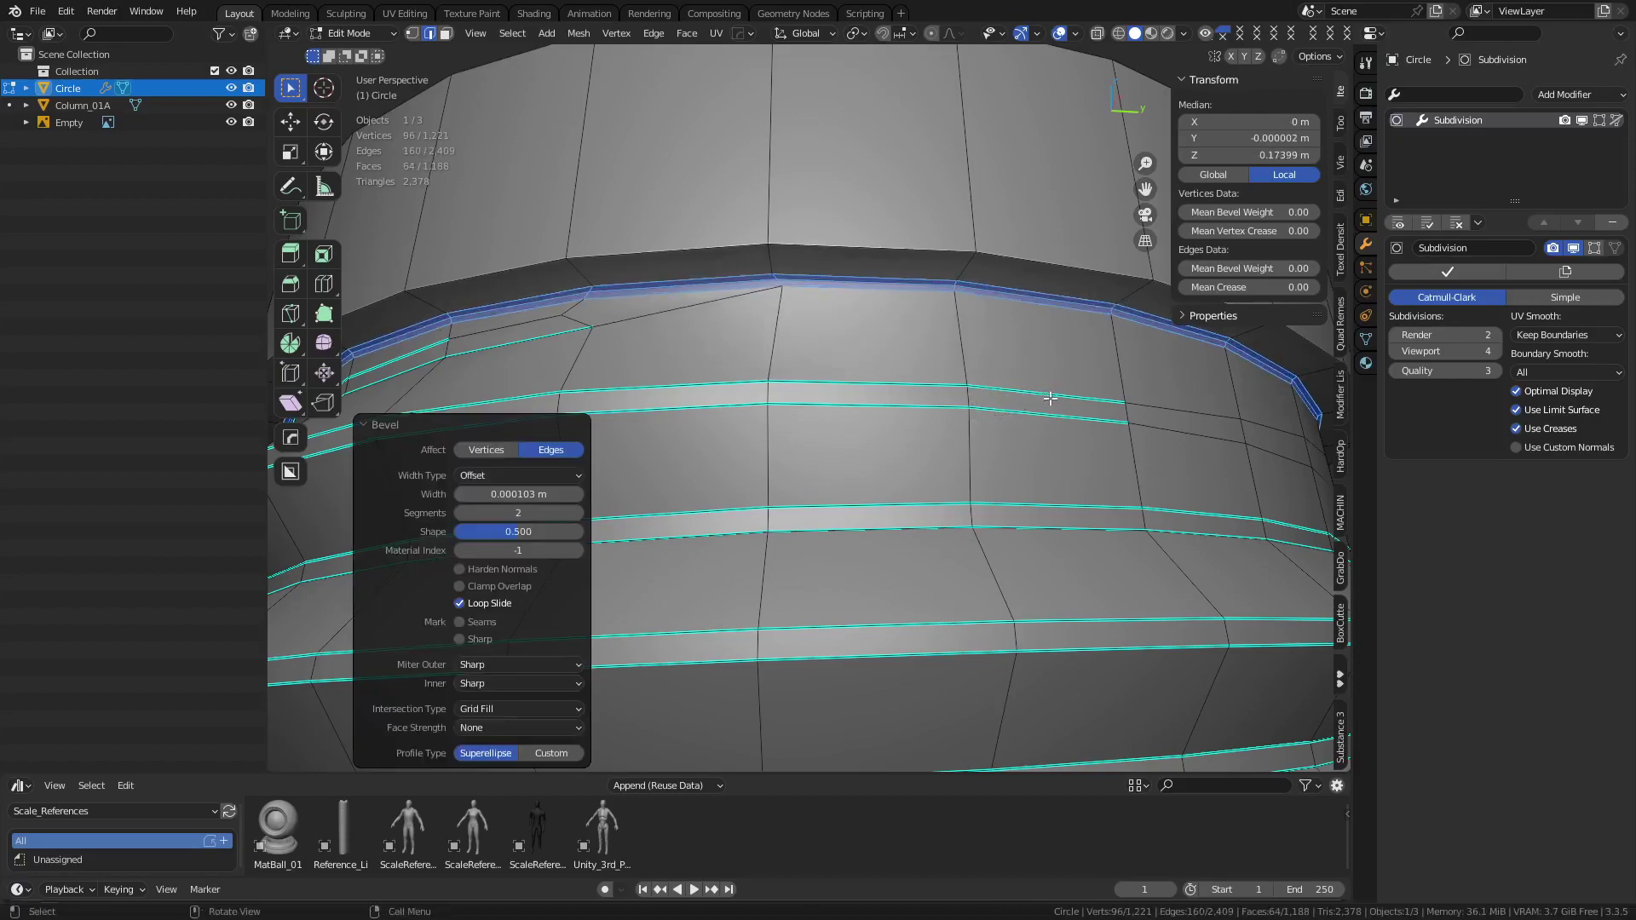
# Check the smoothed neck and thread in Object Mode, and return to Edit Mode at the thread's lower end
pyautogui.hotkey('ctrl', 'Tab')
pyautogui.click(978, 406)
pyautogui.scroll(-8, 961, 438)
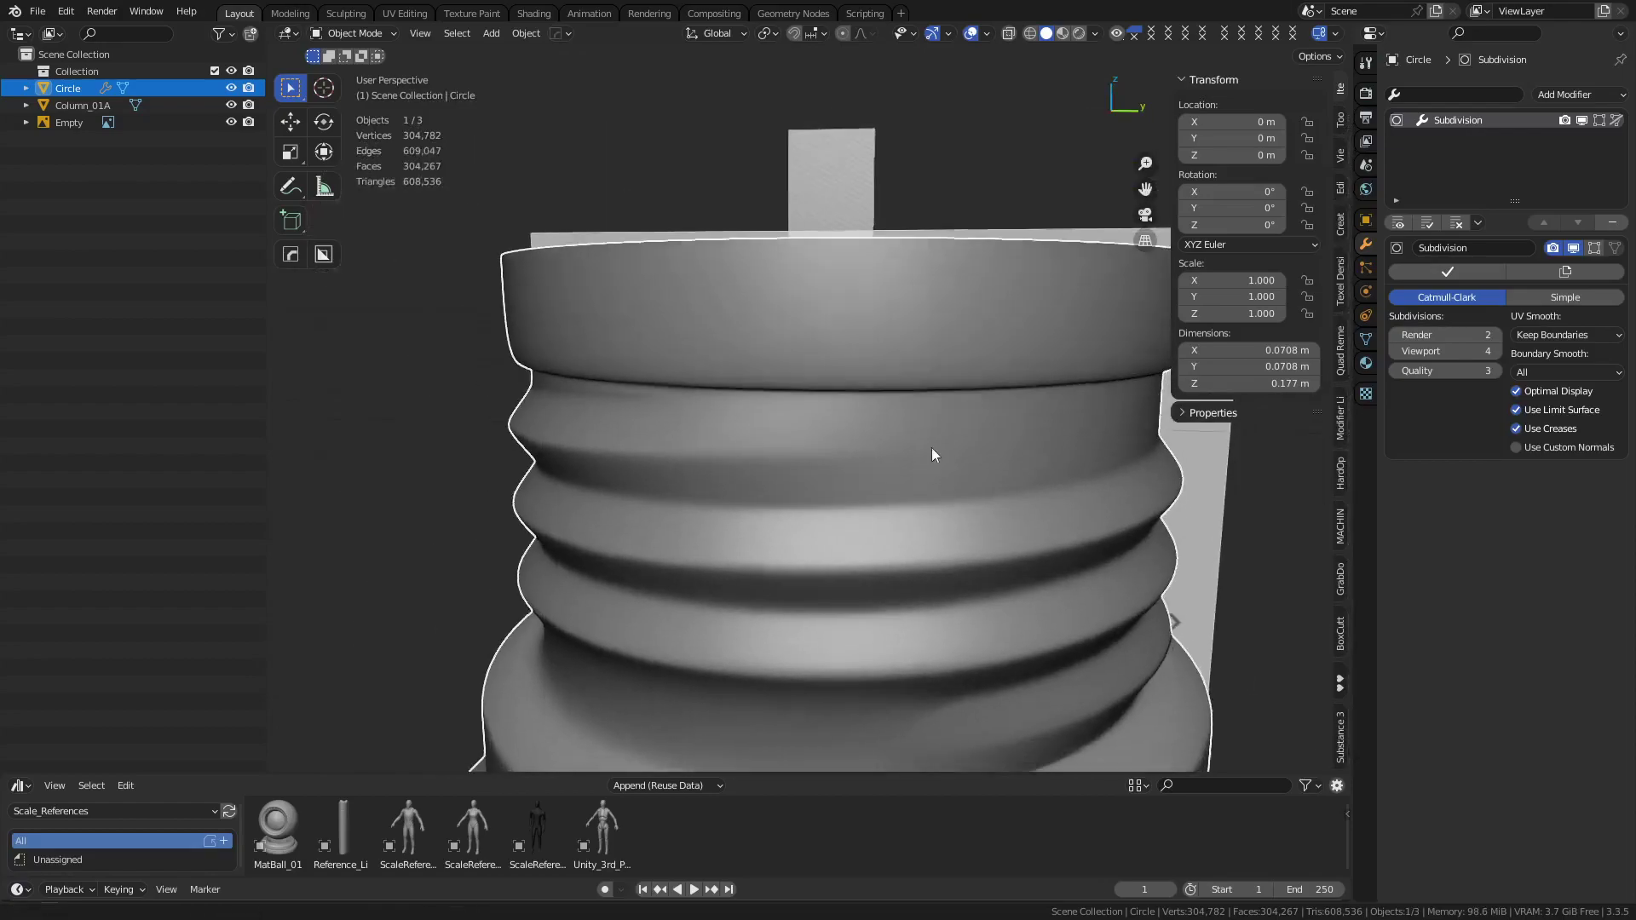
pyautogui.moveTo(932, 448); pyautogui.dragTo(903, 511, button='middle')
pyautogui.press('Tab')
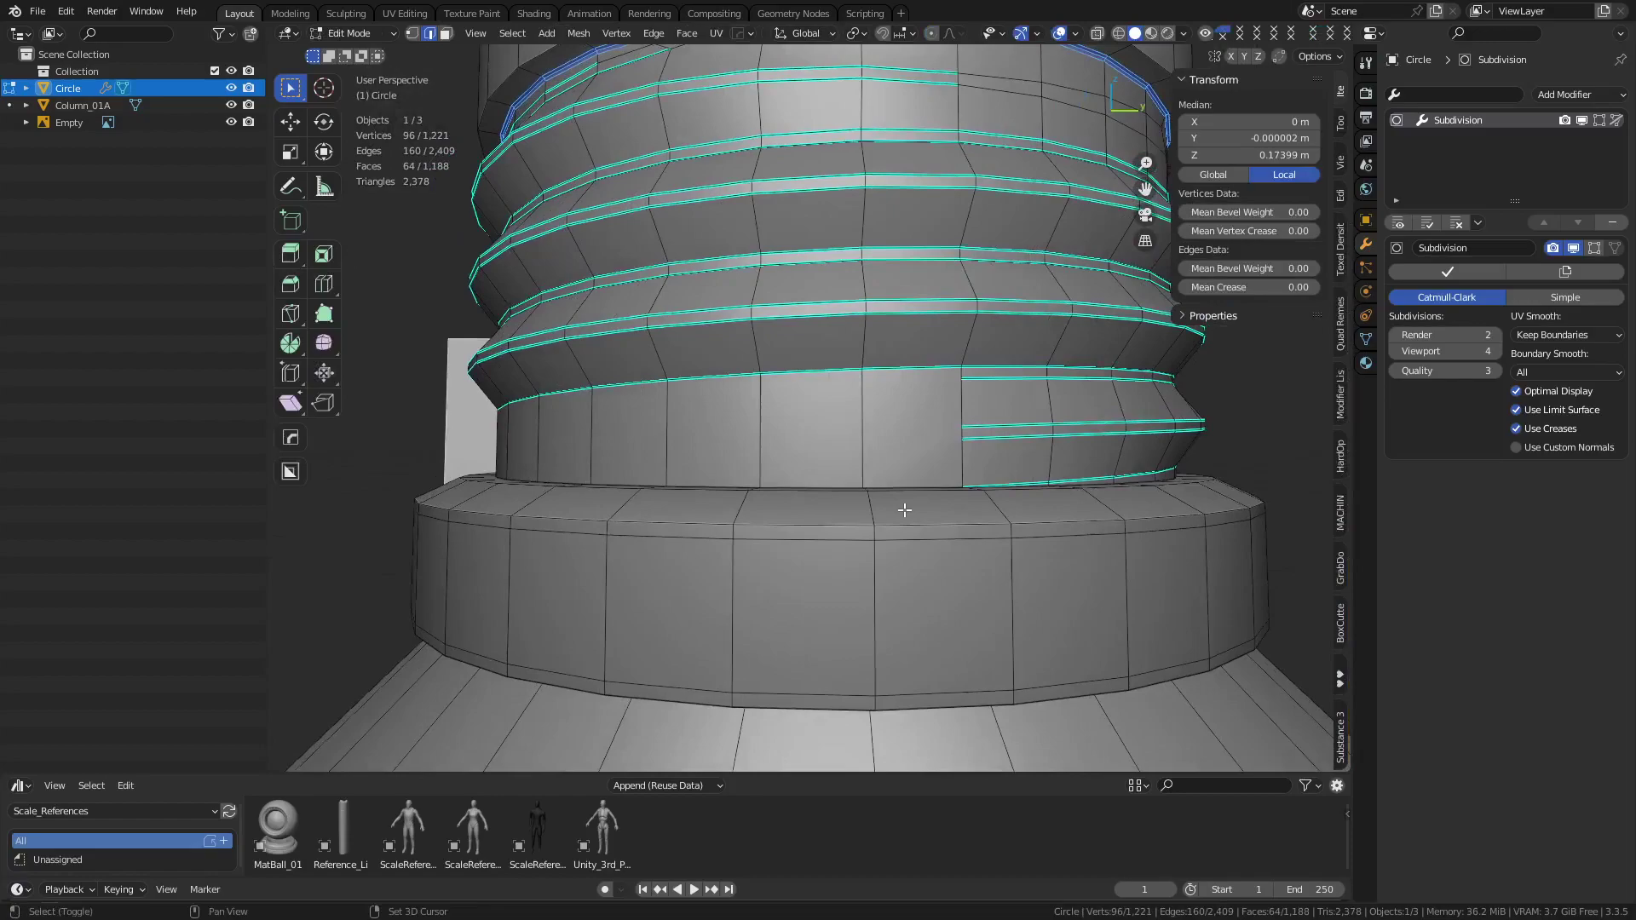
# Knife a line from the end of the lower thread's upper line around the plain neck faces, sloping down to the collar
pyautogui.scroll(1, 909, 511)
pyautogui.press('k')
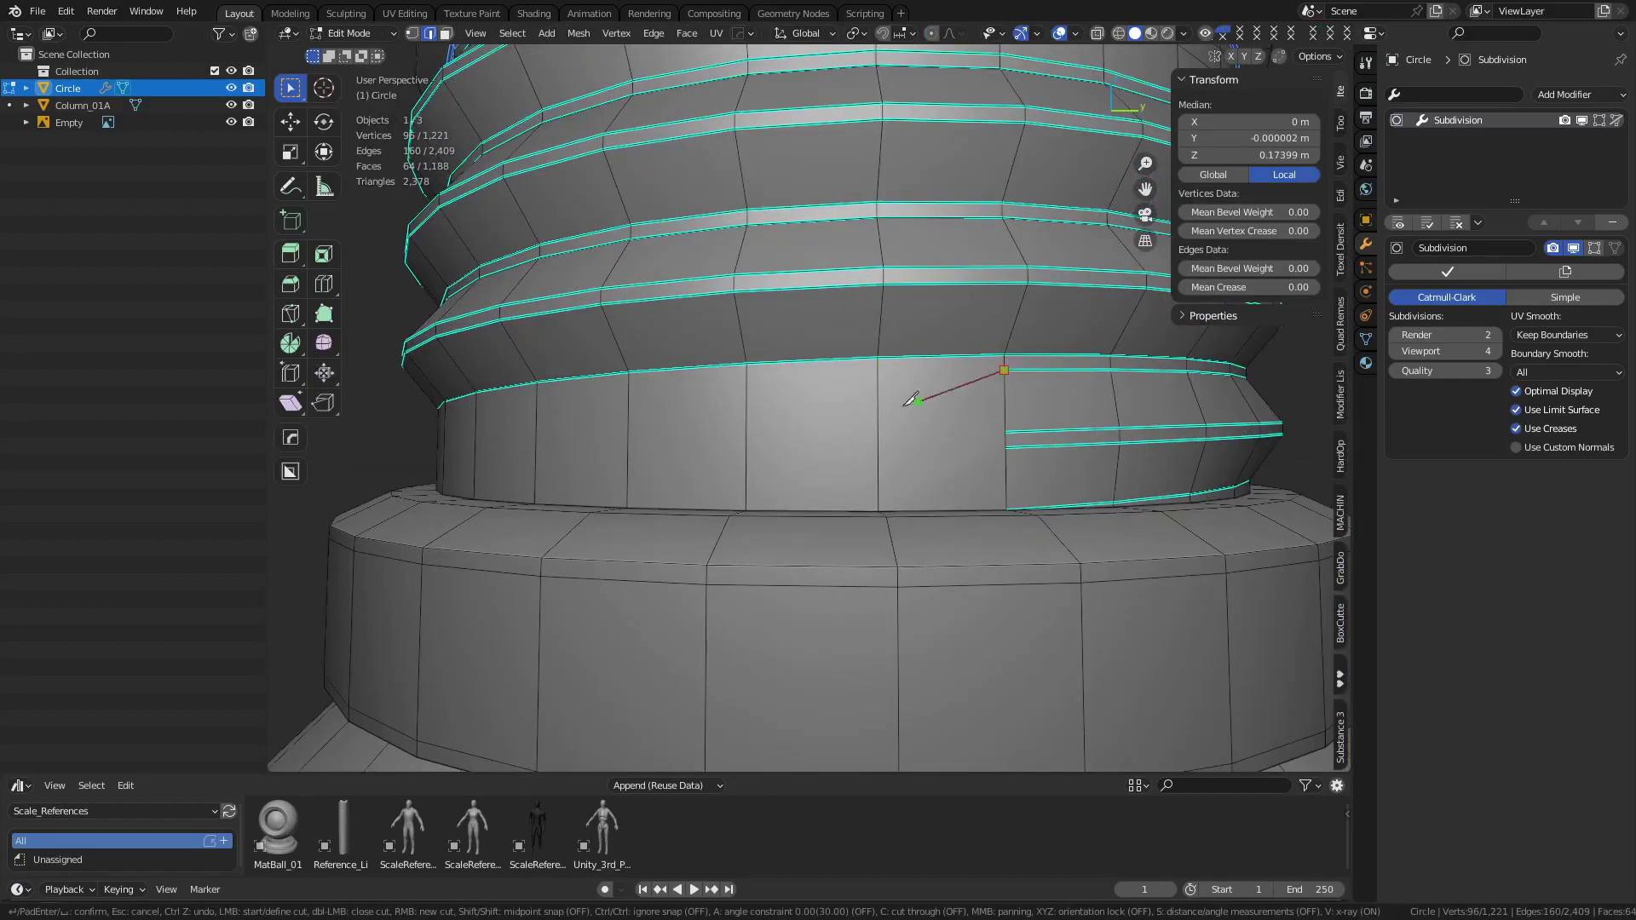
pyautogui.moveTo(803, 429); pyautogui.dragTo(877, 429, button='middle')
pyautogui.click(937, 392)
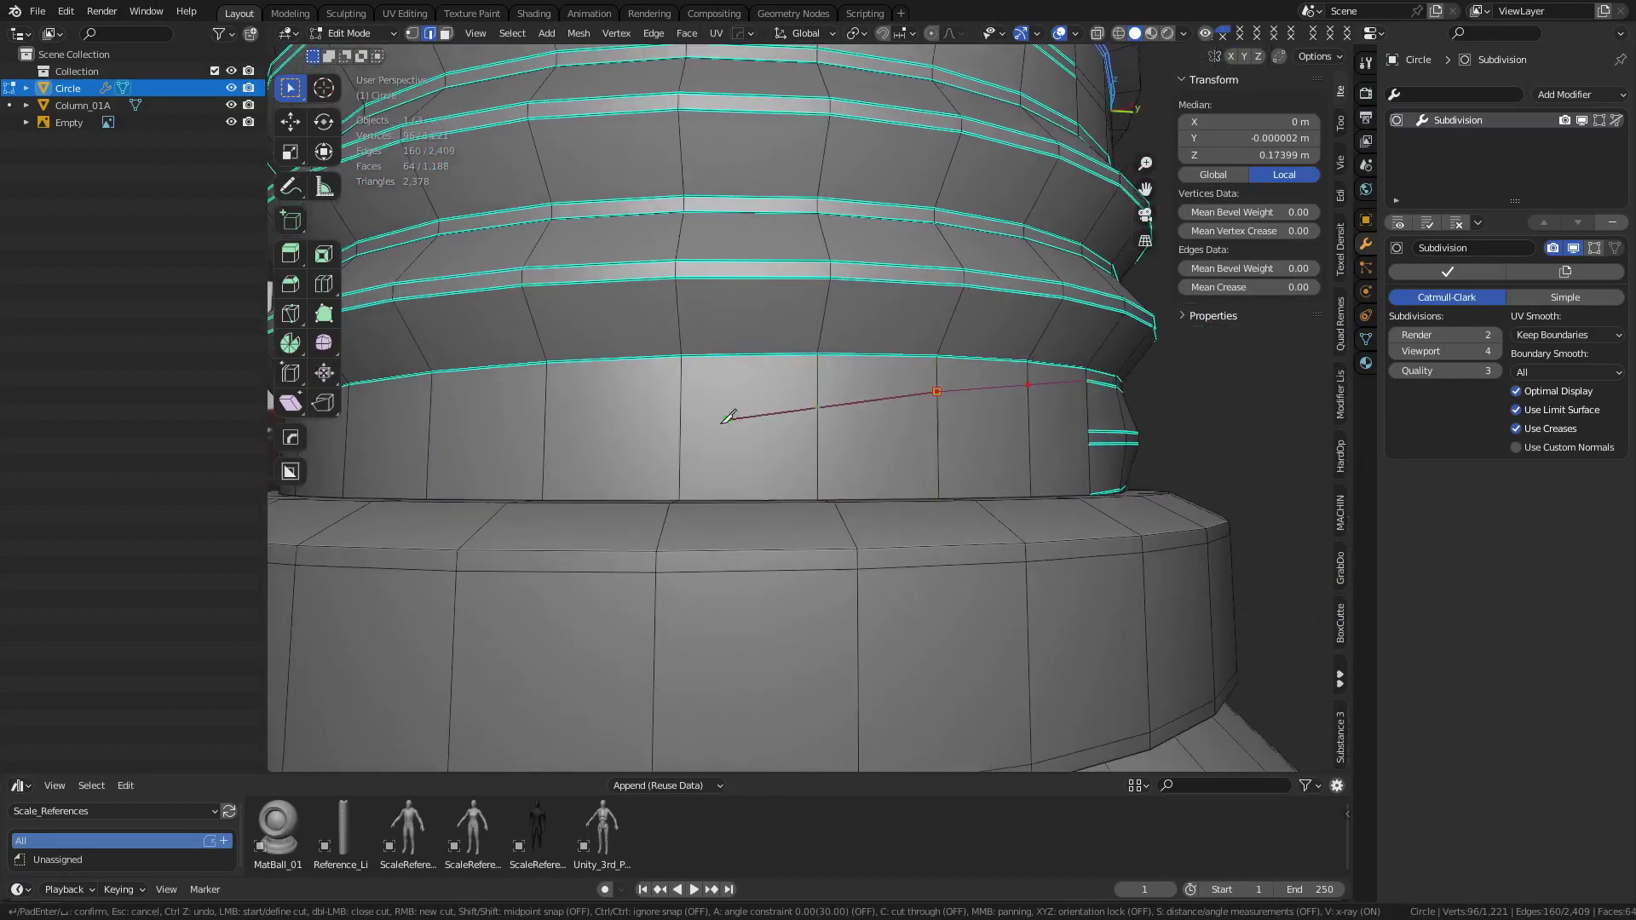
pyautogui.moveTo(668, 409); pyautogui.dragTo(902, 439, button='middle')
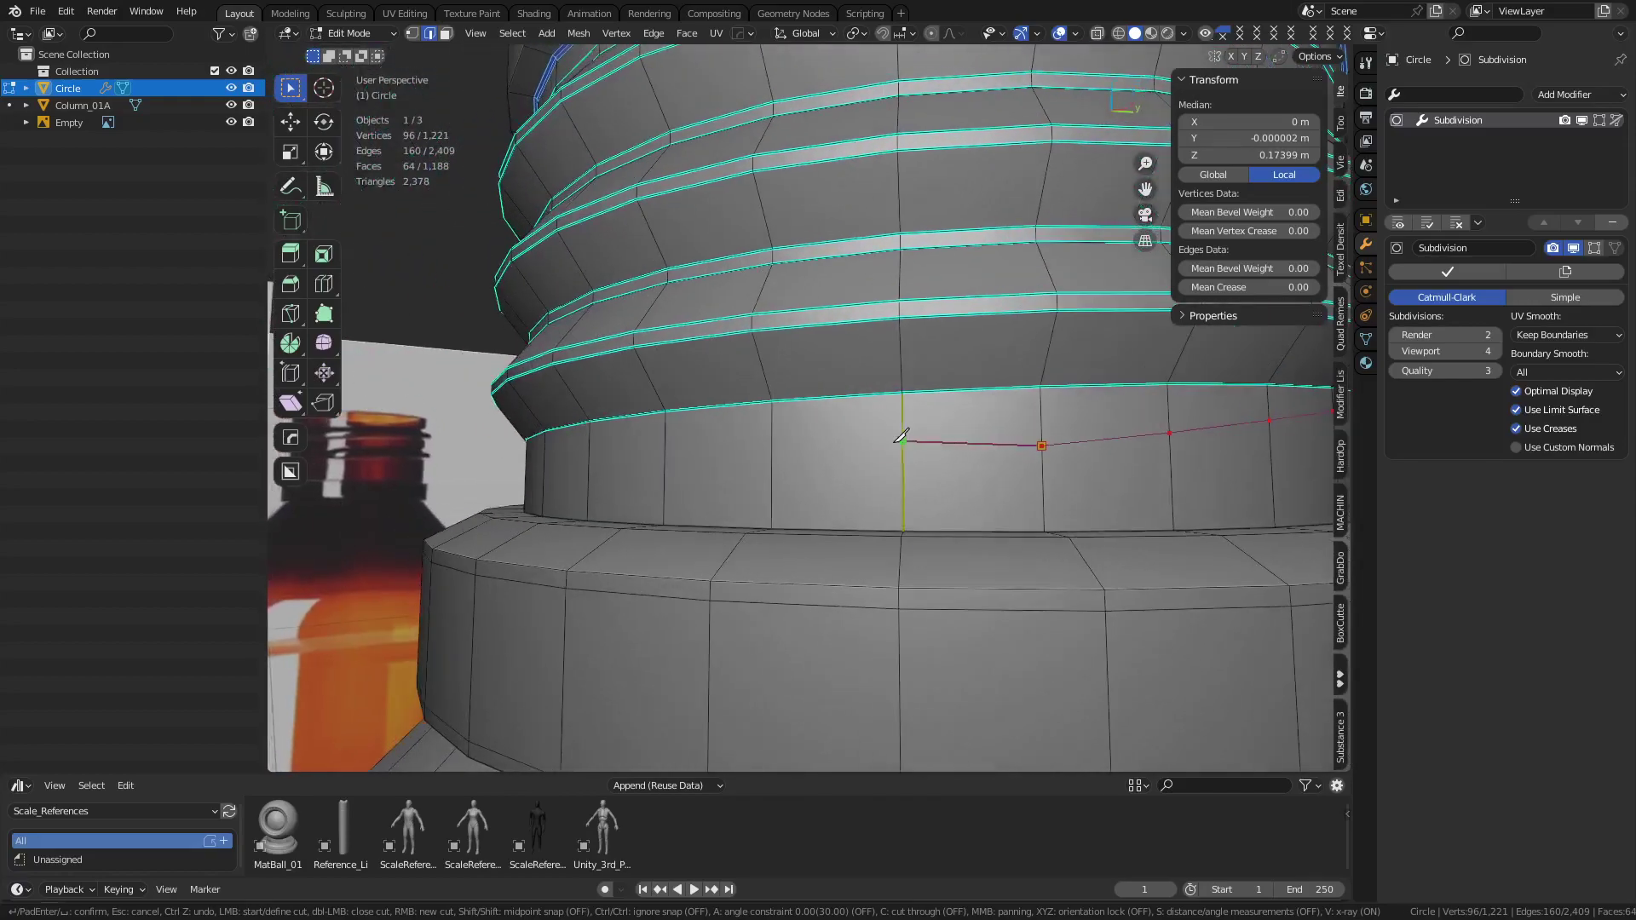
pyautogui.click(901, 440)
pyautogui.moveTo(774, 468); pyautogui.dragTo(856, 484, button='middle')
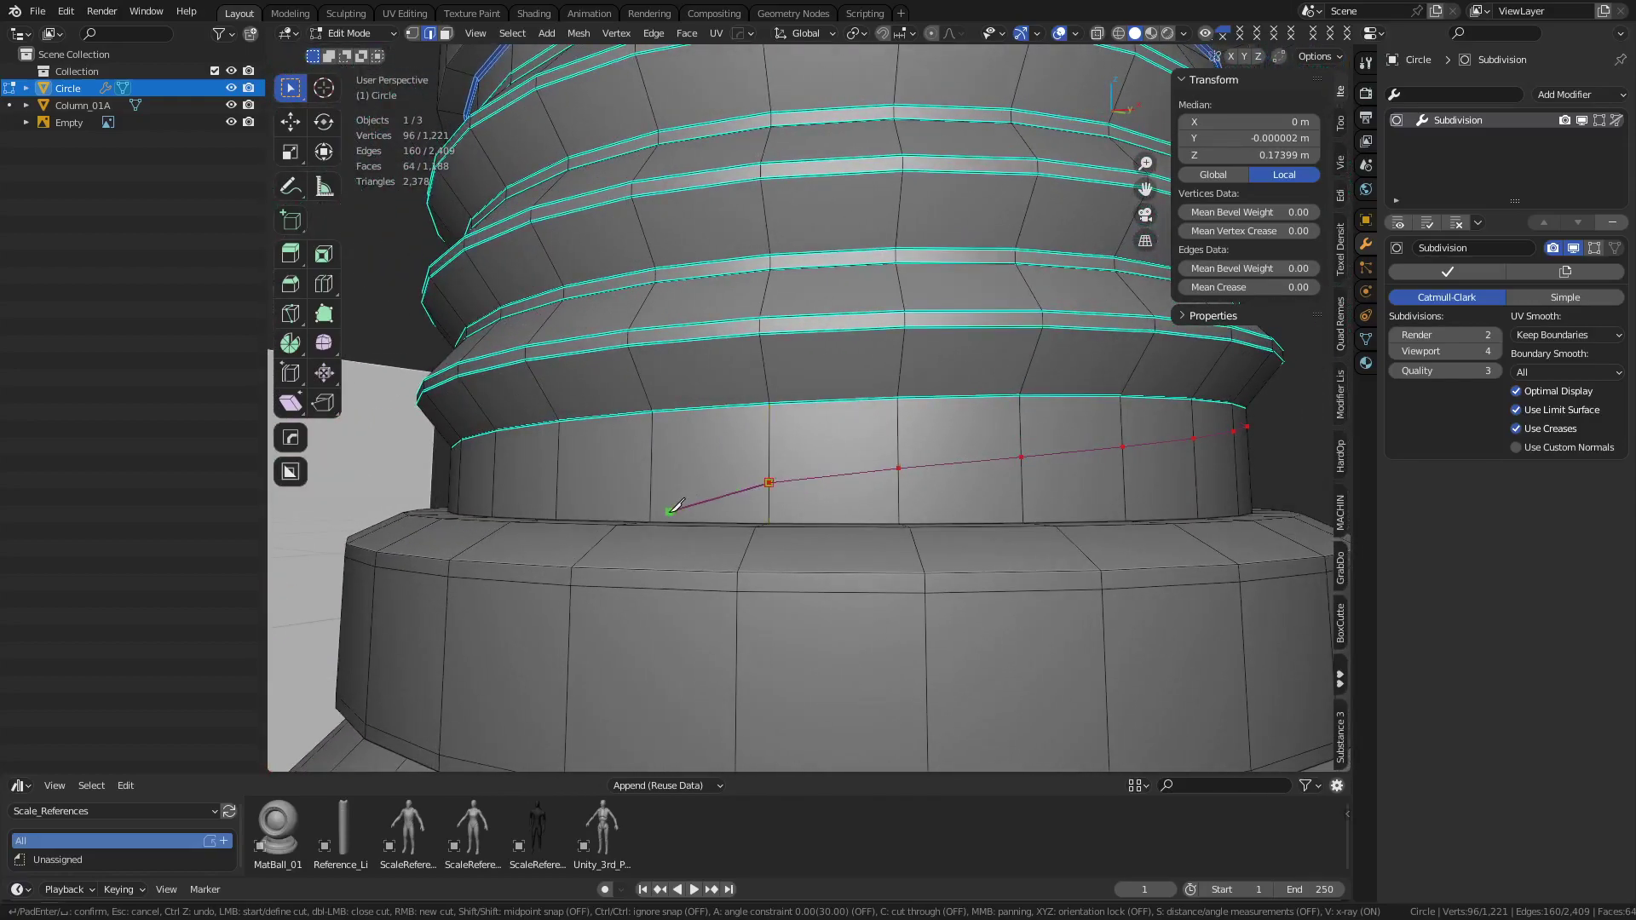
pyautogui.press('Return')
# Knife a second line from the thread crest's upper line, joining the first cut near its low end, and dissolve the leftover vertical edge there
pyautogui.moveTo(665, 510); pyautogui.dragTo(887, 546, button='middle')
pyautogui.press('k')
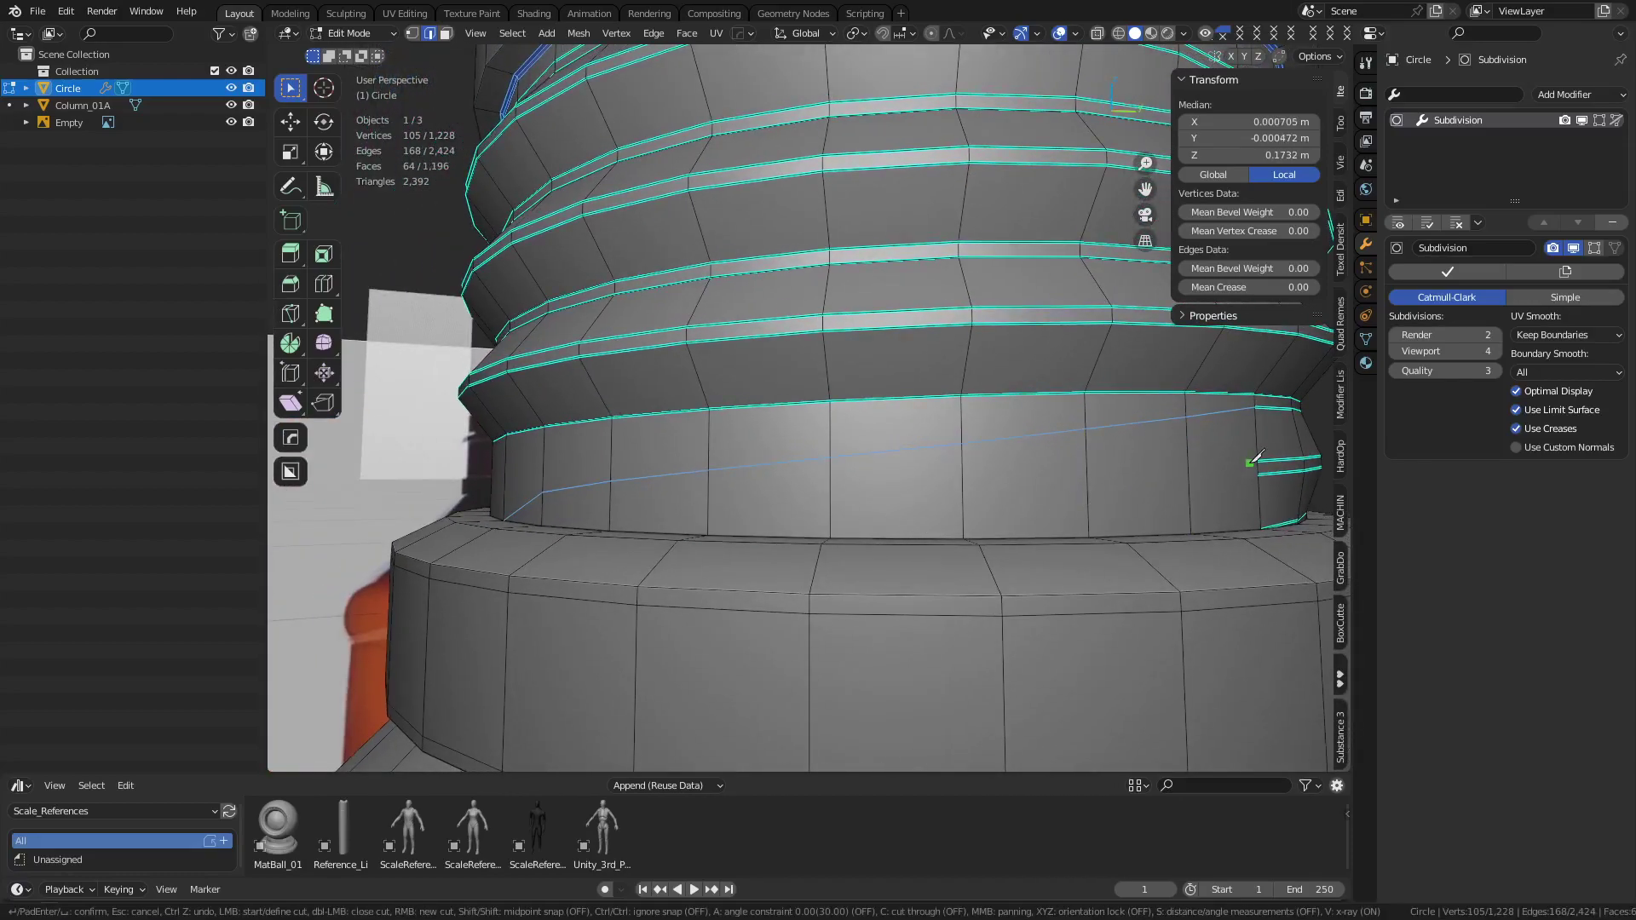
pyautogui.click(1197, 466)
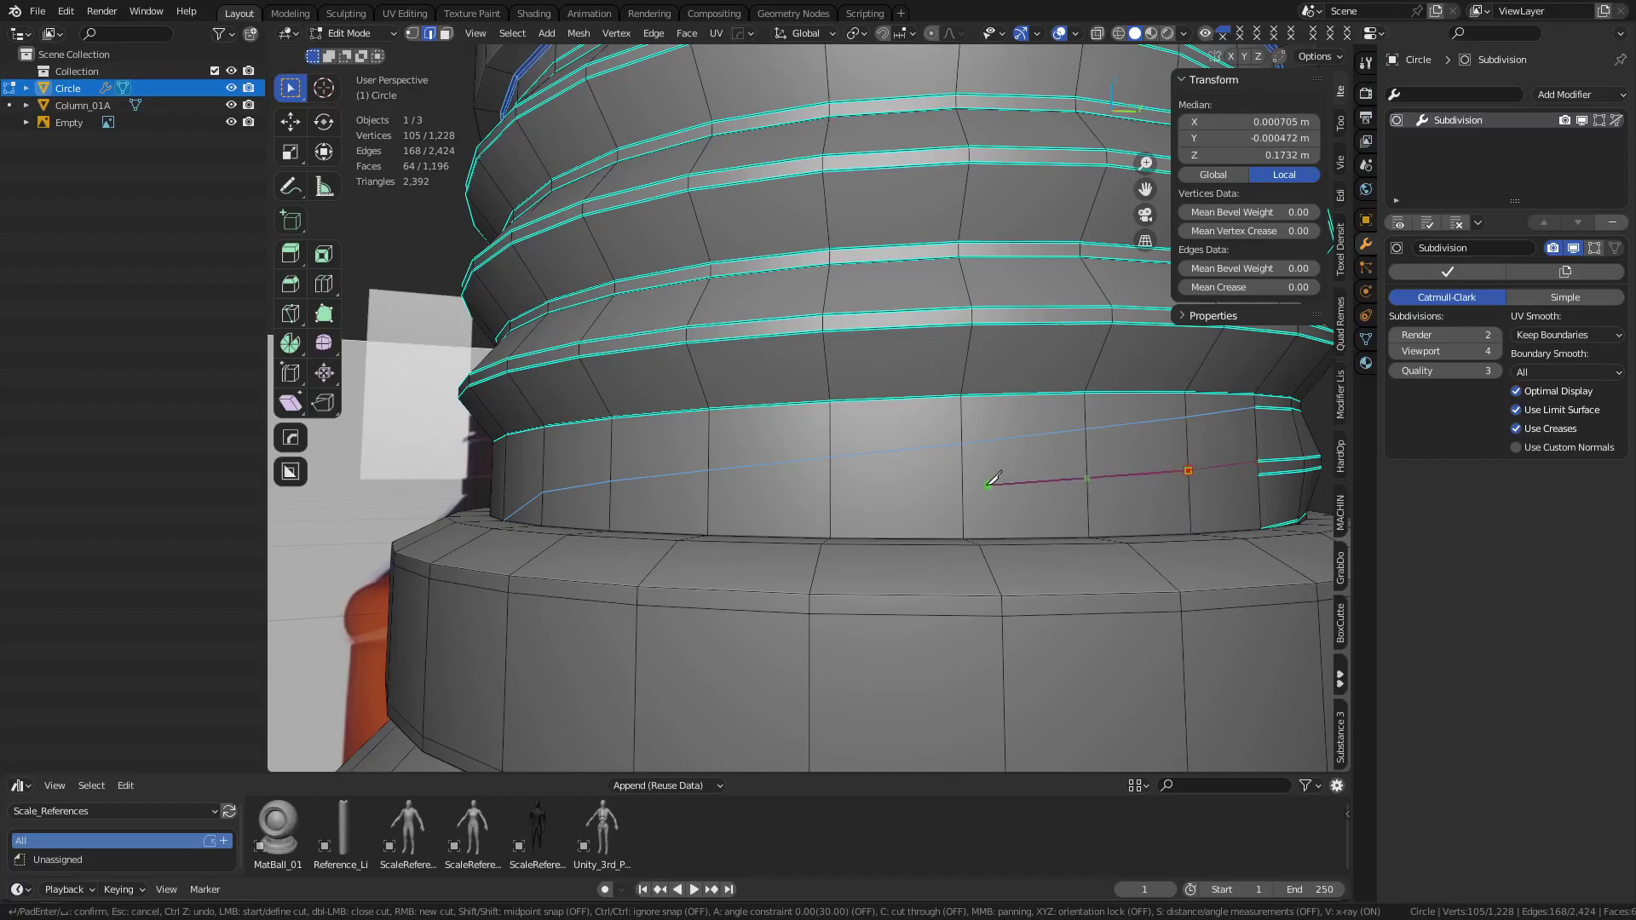
pyautogui.click(716, 500)
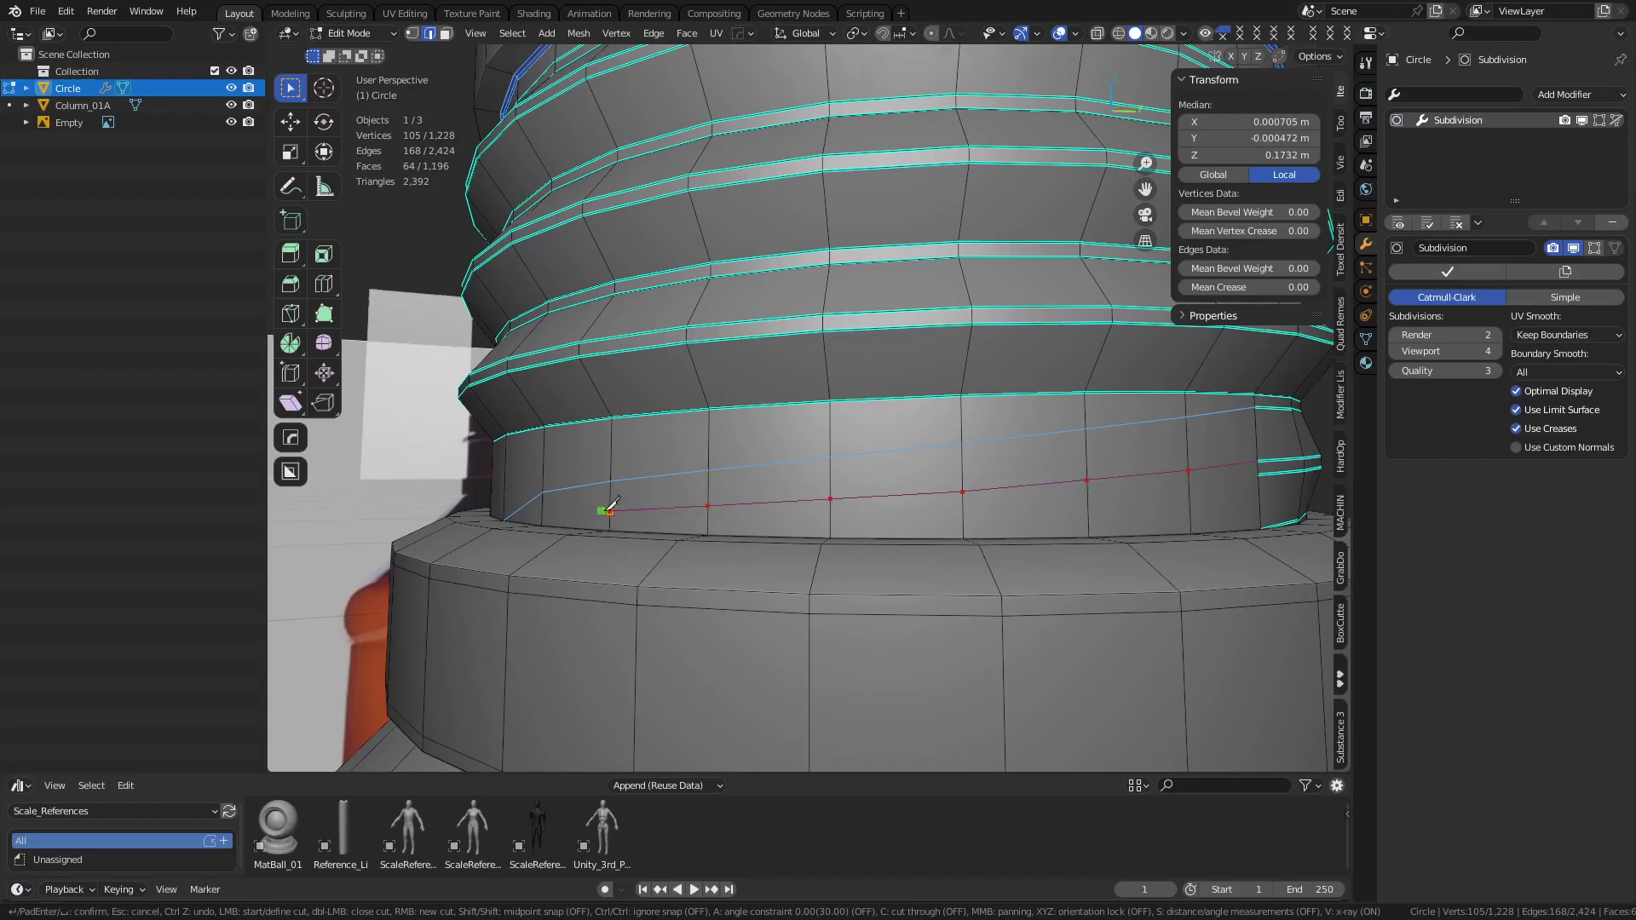
pyautogui.moveTo(609, 505); pyautogui.dragTo(721, 520, button='middle')
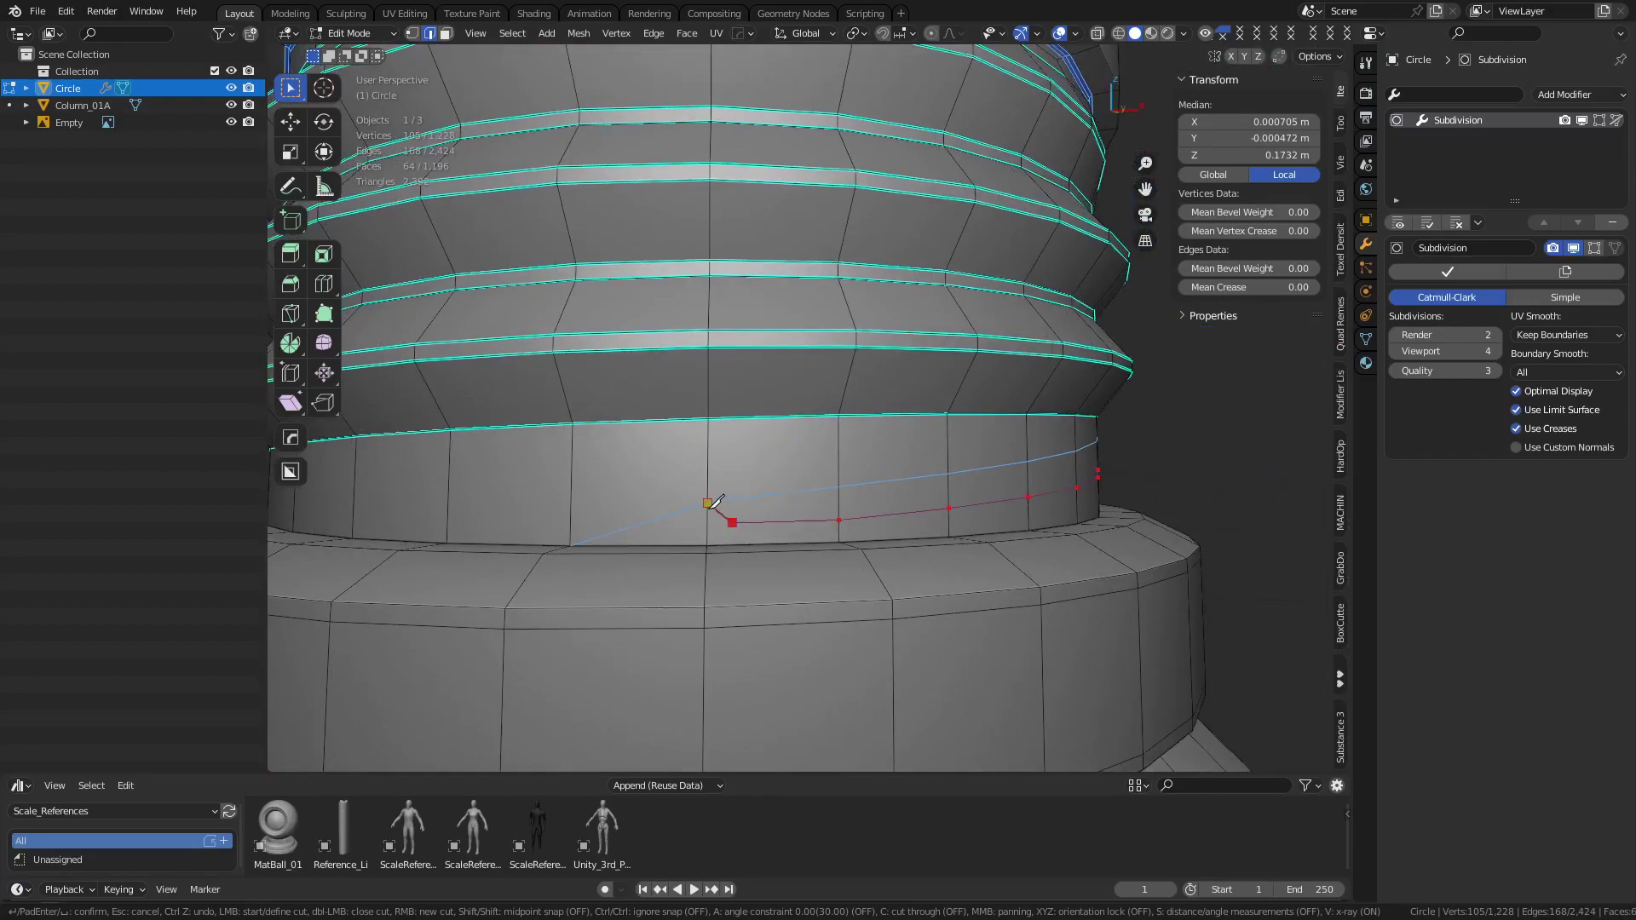
pyautogui.press('Return')
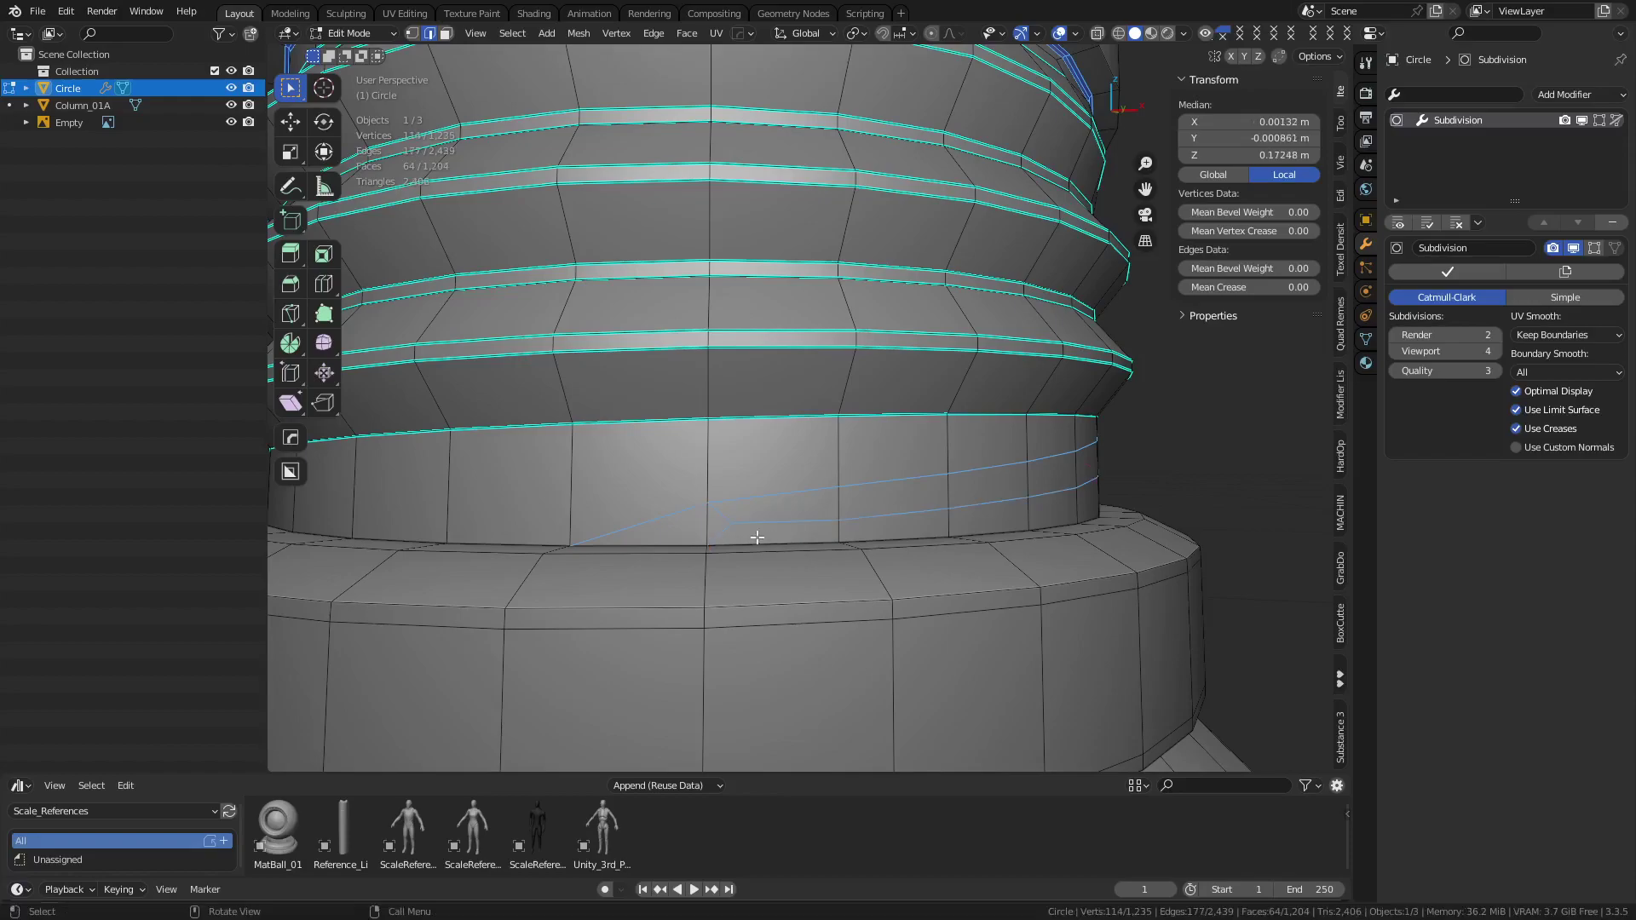
pyautogui.click(706, 523)
pyautogui.hotkey('ctrl', 'x')
# Slide the two vertices nearest the second cut's junction by factors 0.205 and 0.096, and check the result in Object Mode
pyautogui.press('1')
pyautogui.click(838, 520)
pyautogui.press('g')
pyautogui.press('g')
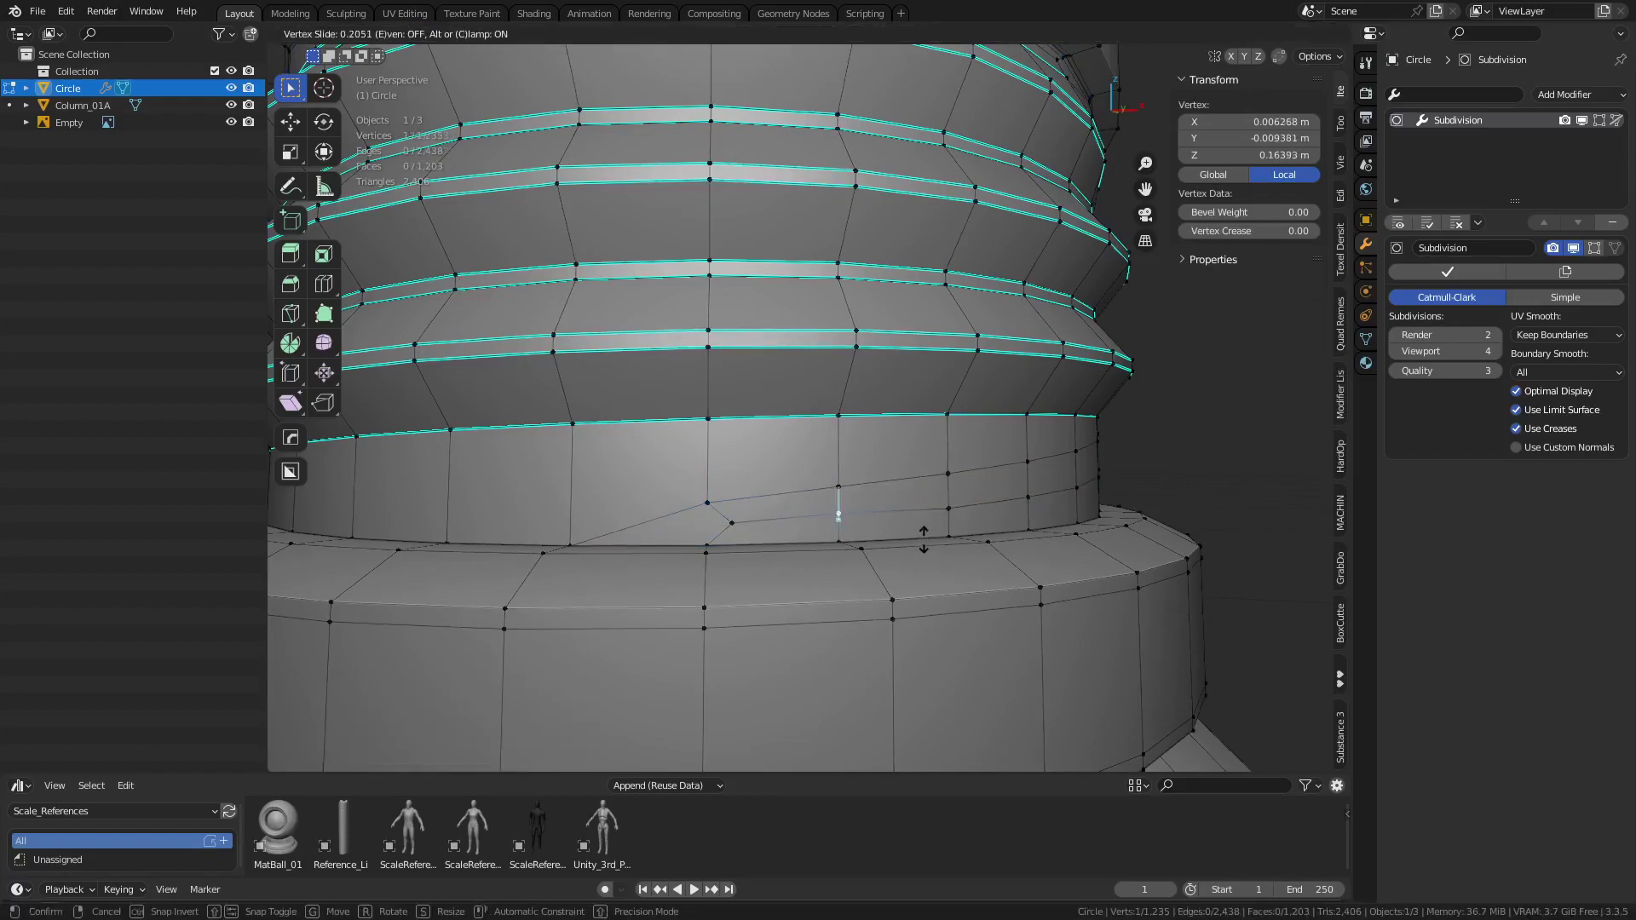
pyautogui.click(928, 545)
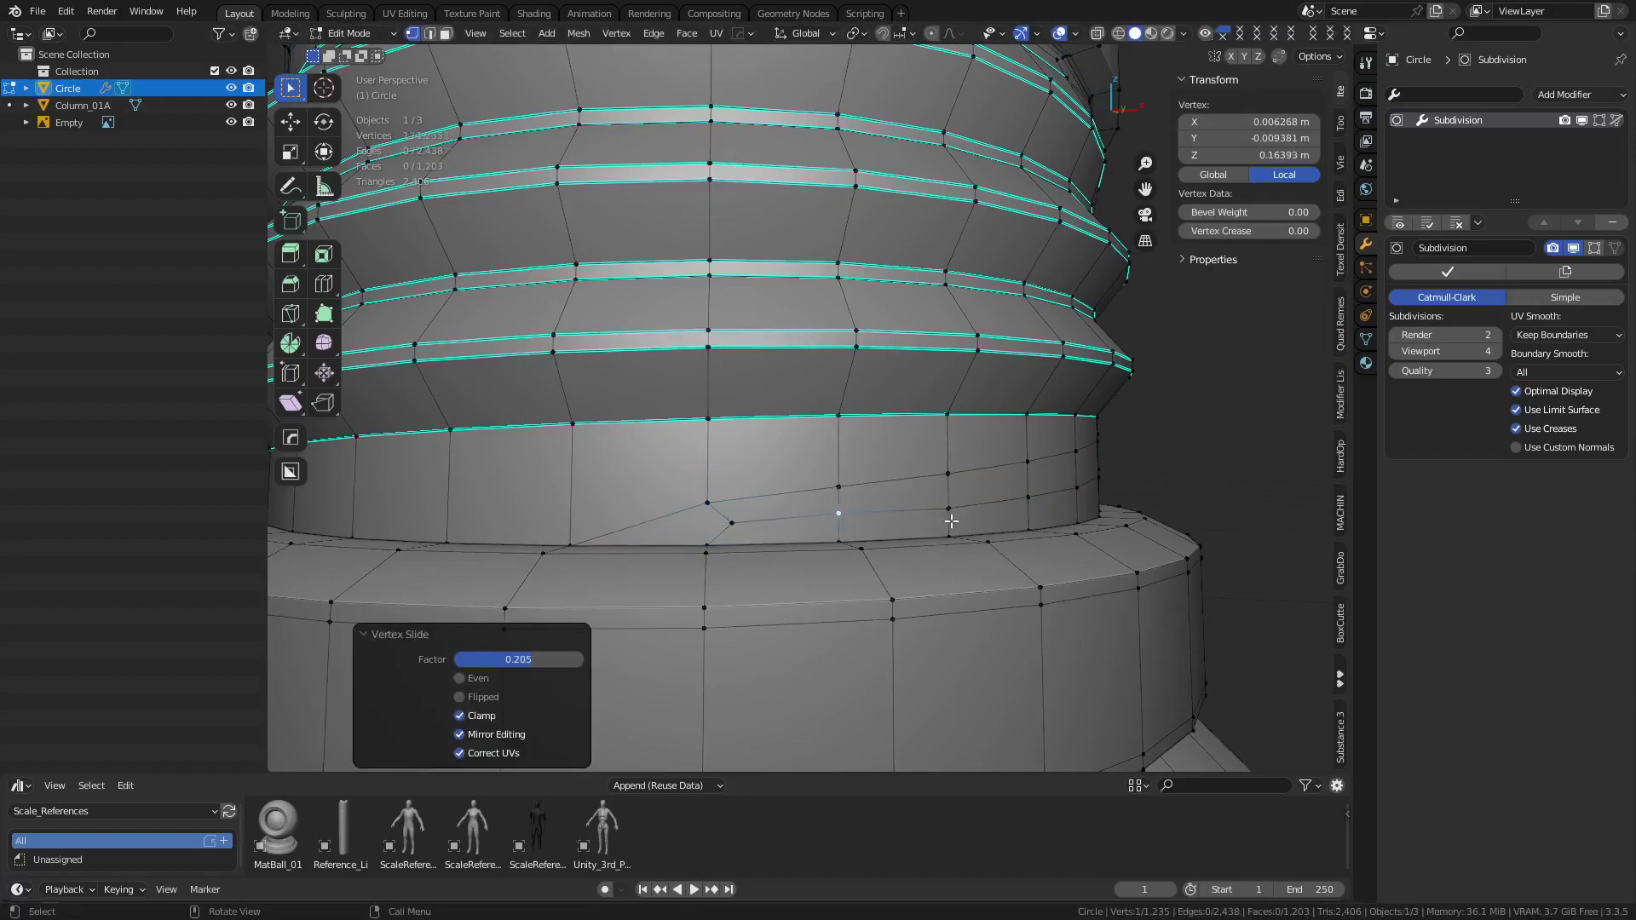
pyautogui.click(951, 521)
pyautogui.press('g')
pyautogui.press('g')
pyautogui.click(953, 516)
pyautogui.hotkey('ctrl', 'Tab')
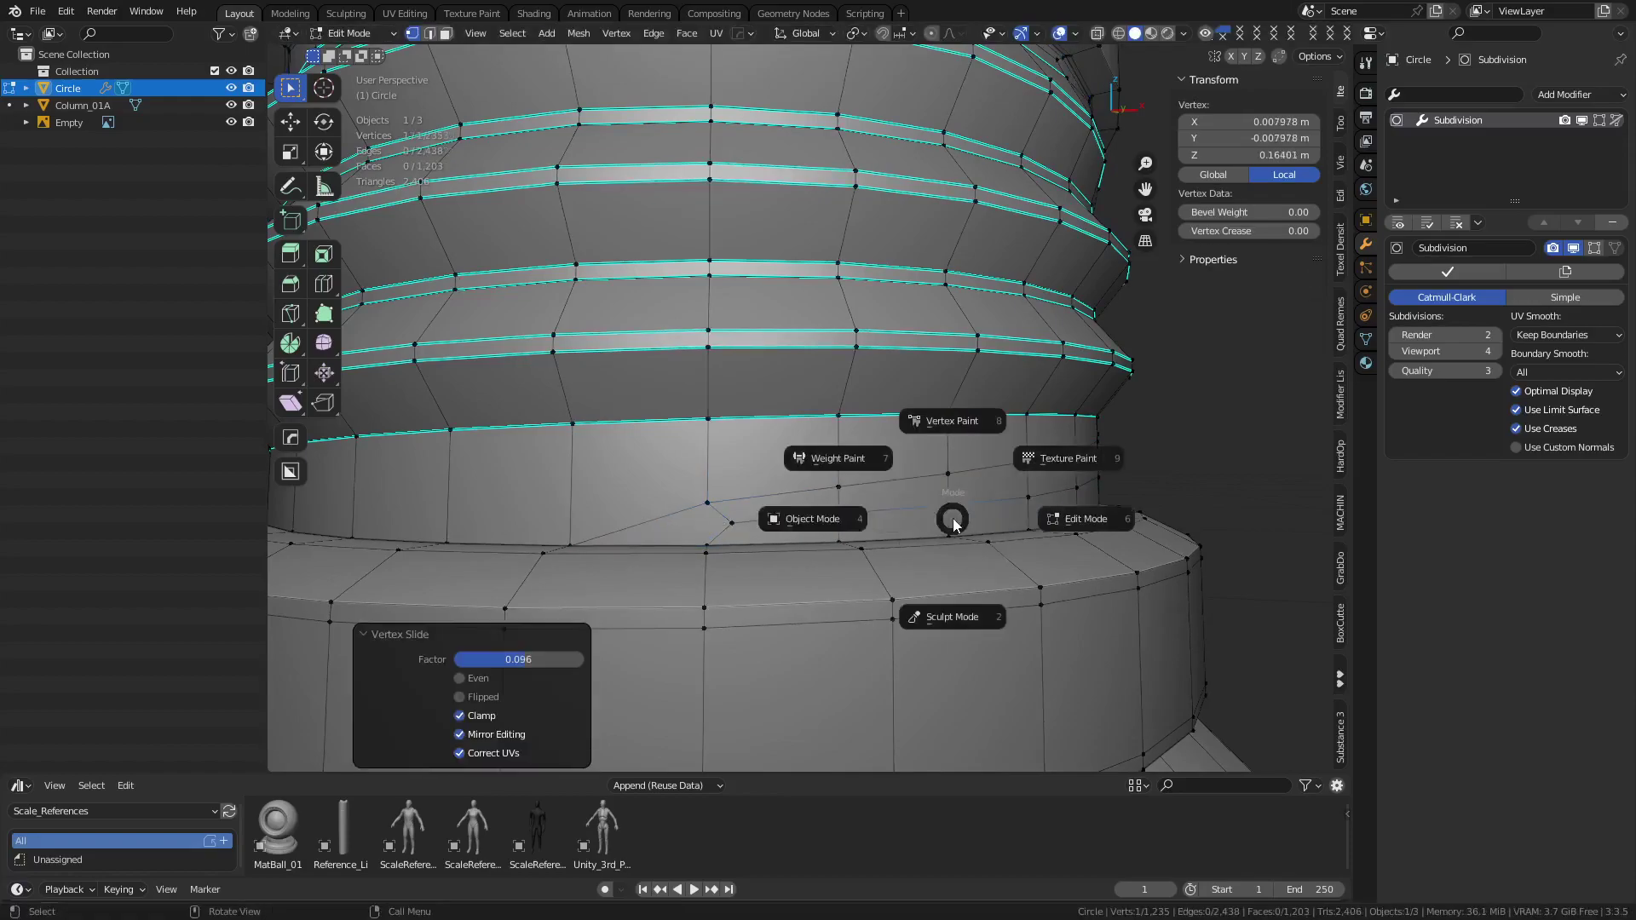
pyautogui.click(851, 528)
pyautogui.hotkey('ctrl', 'Tab')
pyautogui.click(931, 526)
pyautogui.moveTo(932, 526); pyautogui.dragTo(714, 508, button='middle')
pyautogui.keyDown('shift'); pyautogui.moveTo(715, 508); pyautogui.dragTo(857, 522, button='middle'); pyautogui.keyUp('shift')
pyautogui.moveTo(856, 521)
pyautogui.keyDown('shift'); pyautogui.mouseDown(button='middle')
pyautogui.moveTo(897, 475)
pyautogui.moveTo(861, 499)
pyautogui.mouseUp(button='middle'); pyautogui.keyUp('shift')
pyautogui.scroll(1, 895, 479)
pyautogui.press('j')
pyautogui.press('k')
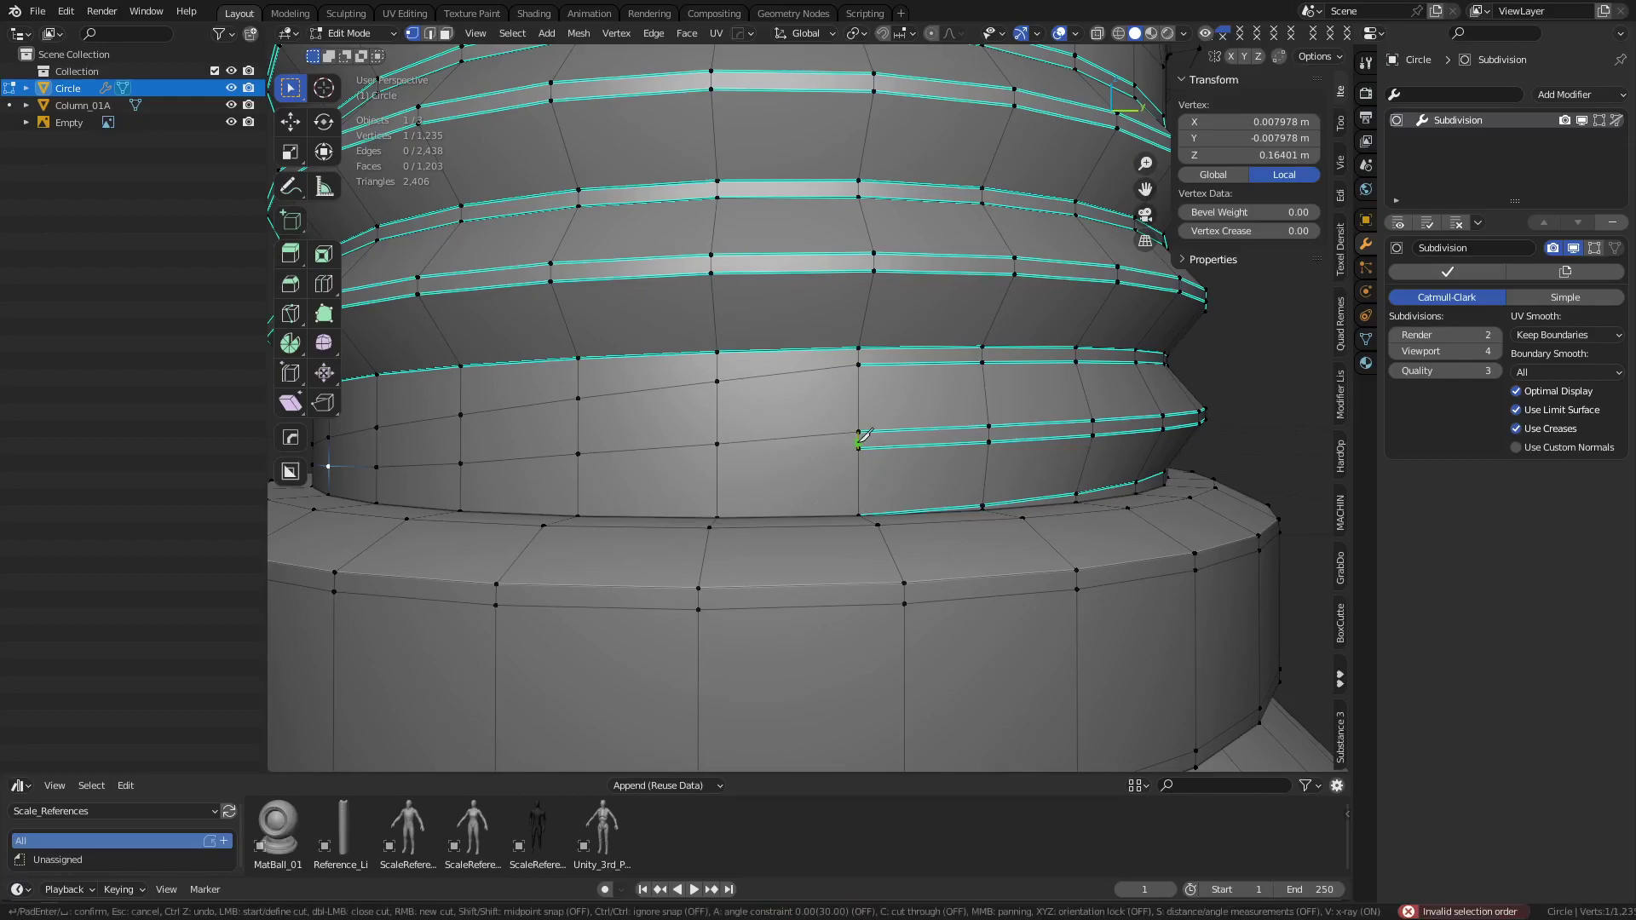
pyautogui.click(859, 446)
pyautogui.moveTo(591, 470); pyautogui.dragTo(647, 486, button='middle')
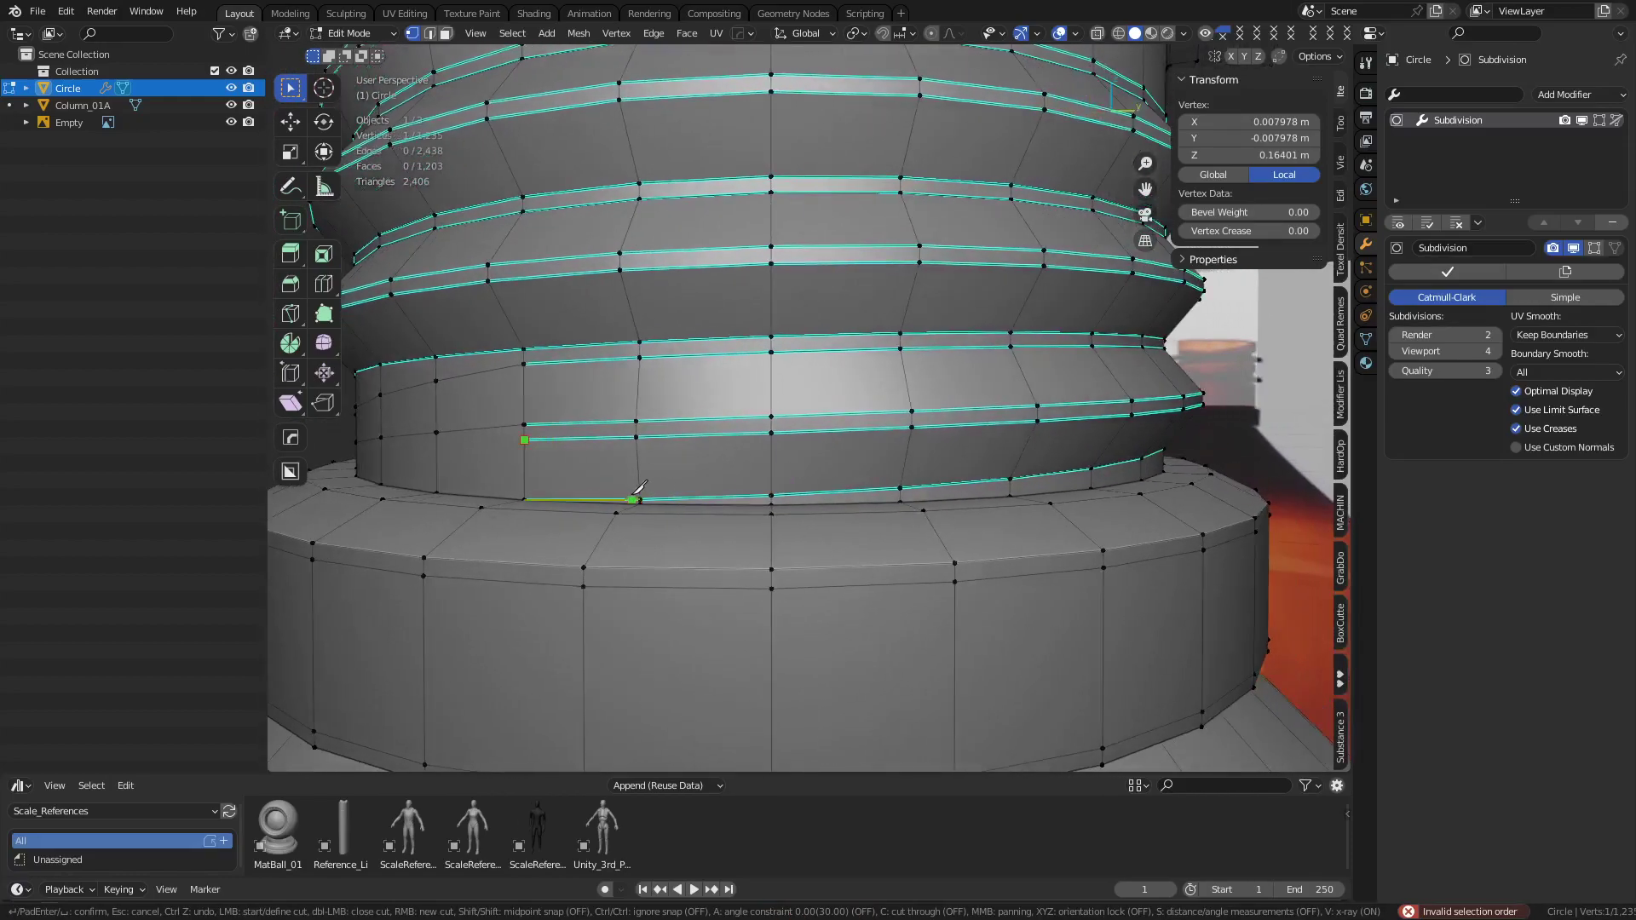
pyautogui.press('Return')
pyautogui.press('2')
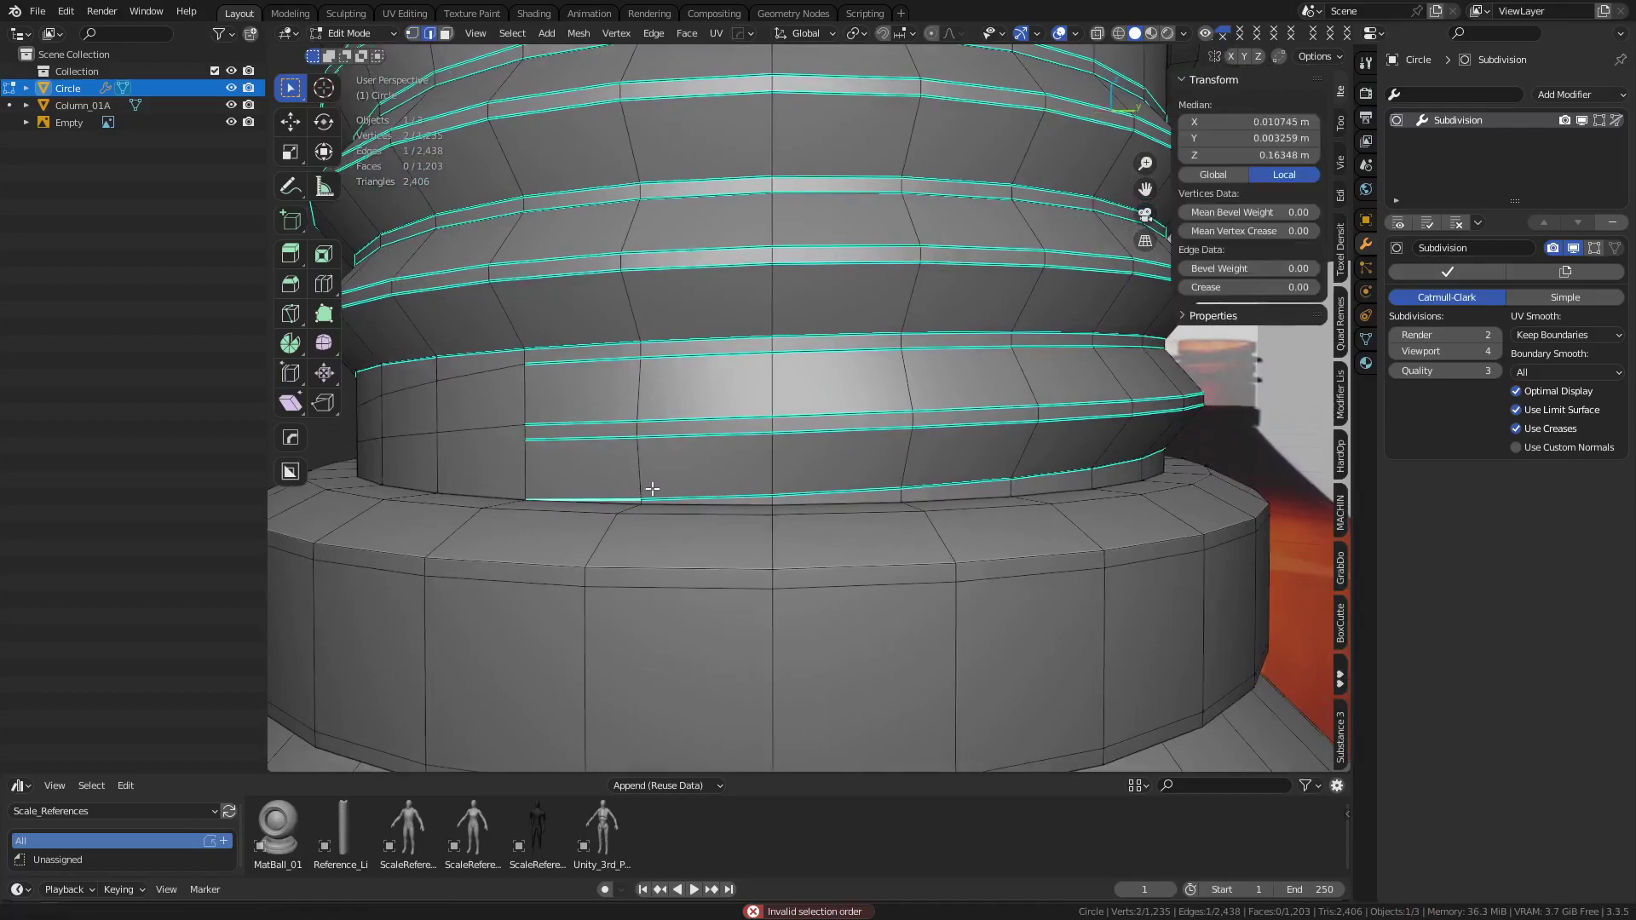
# Knife a third line from the end of the thread crest's lower line across three neck faces, down to the neck's base
pyautogui.moveTo(652, 488); pyautogui.dragTo(899, 495, button='middle')
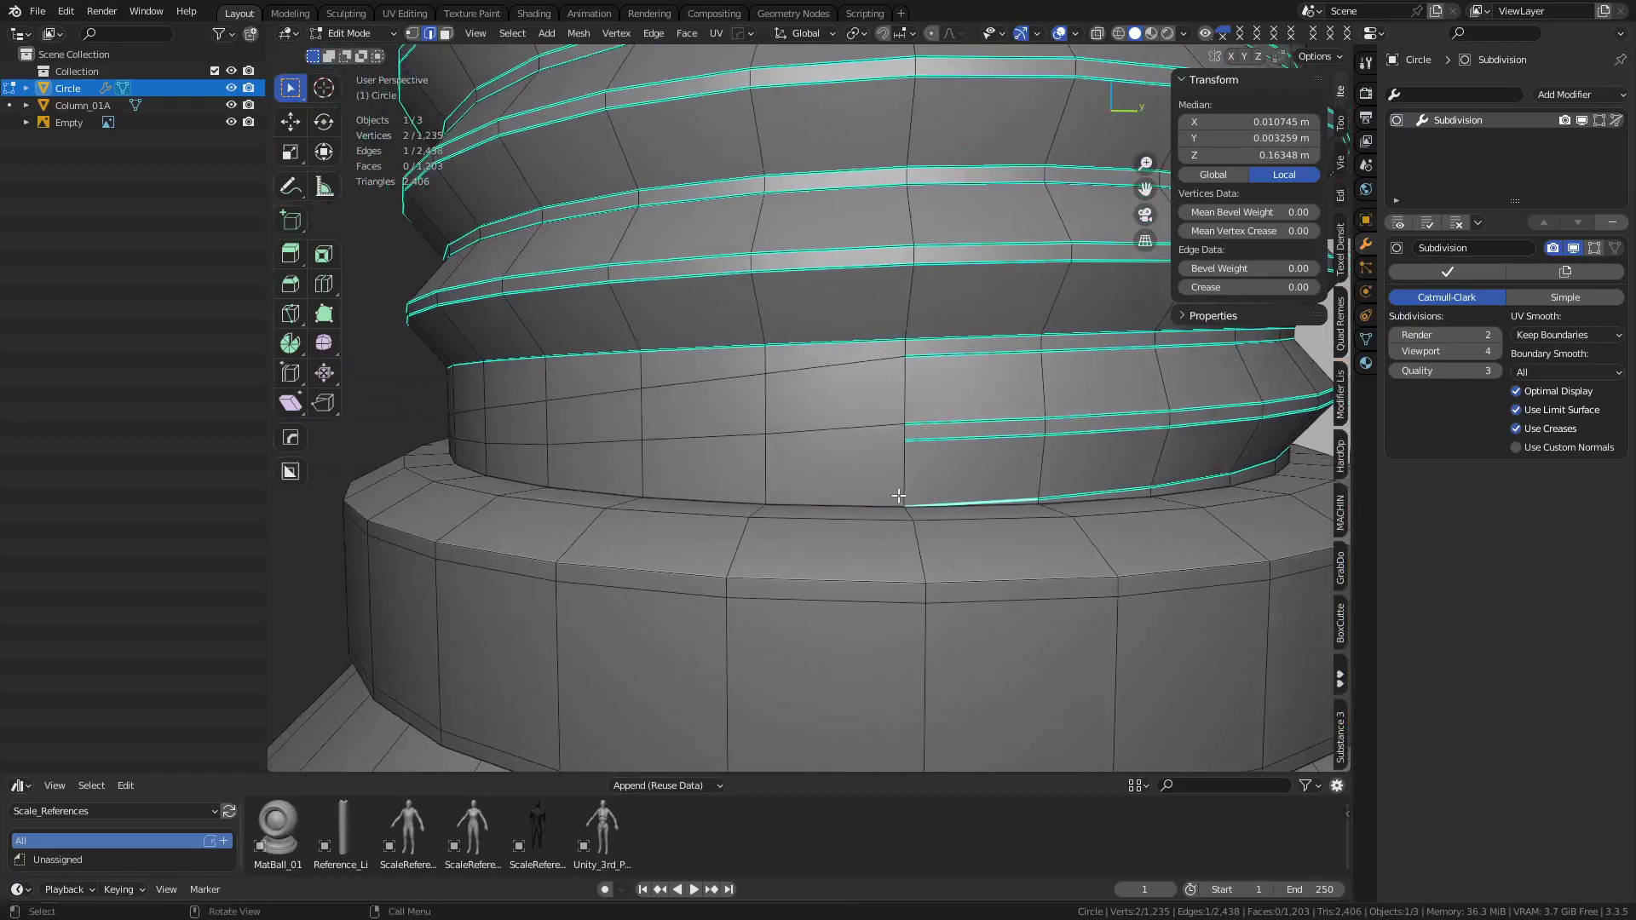
pyautogui.press('k')
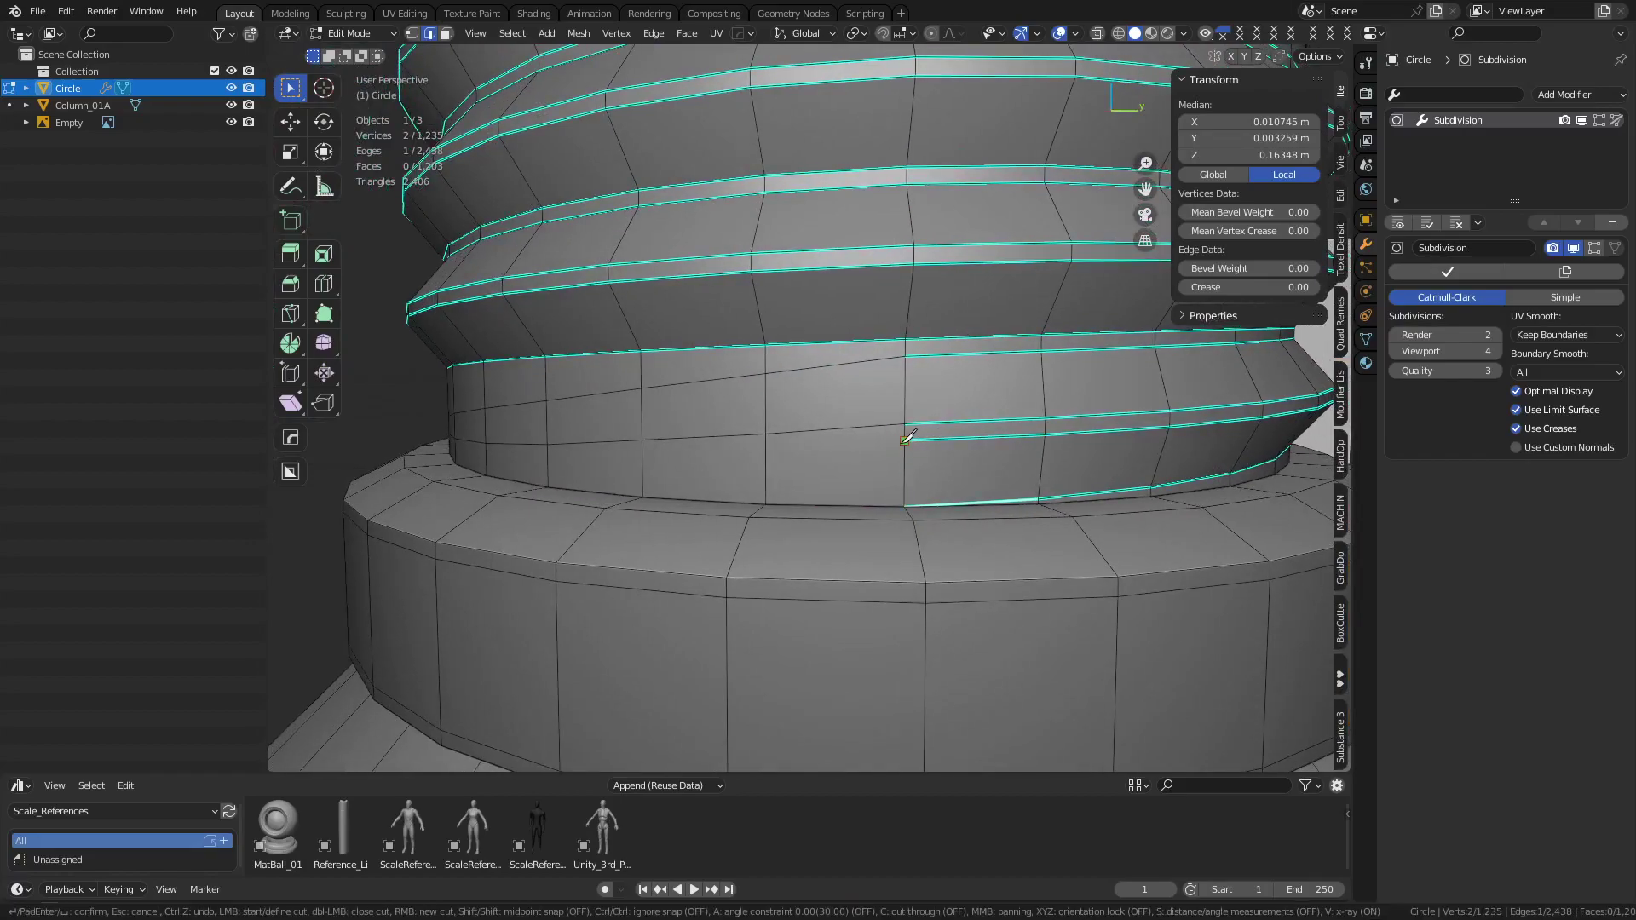
pyautogui.moveTo(701, 452); pyautogui.dragTo(825, 412, button='middle')
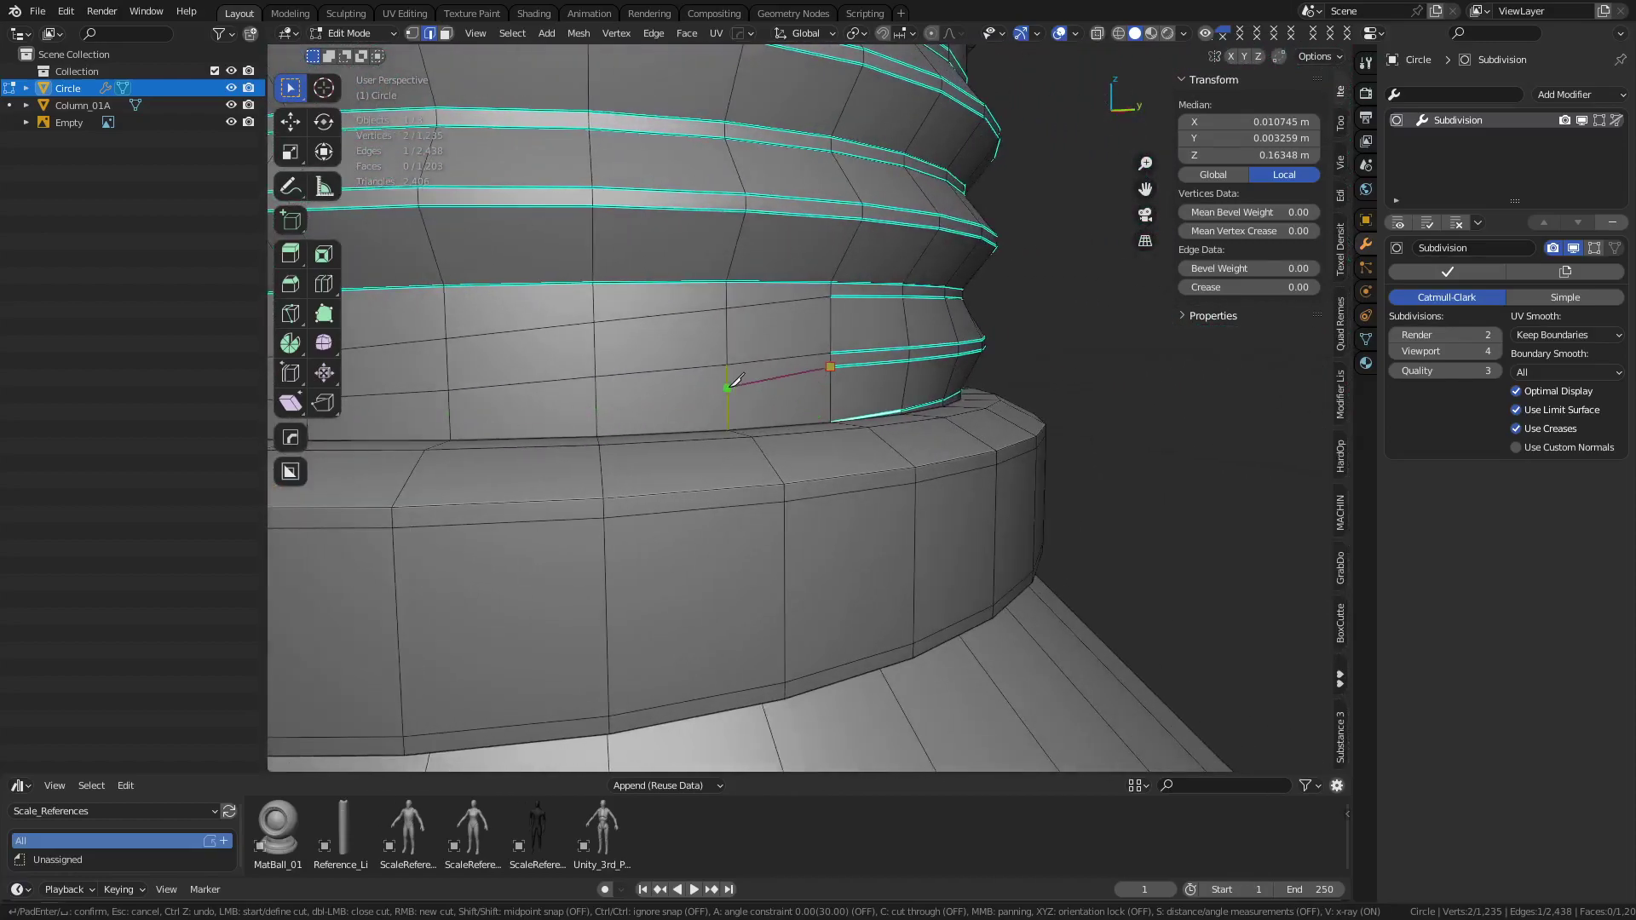
pyautogui.click(596, 400)
pyautogui.click(461, 426)
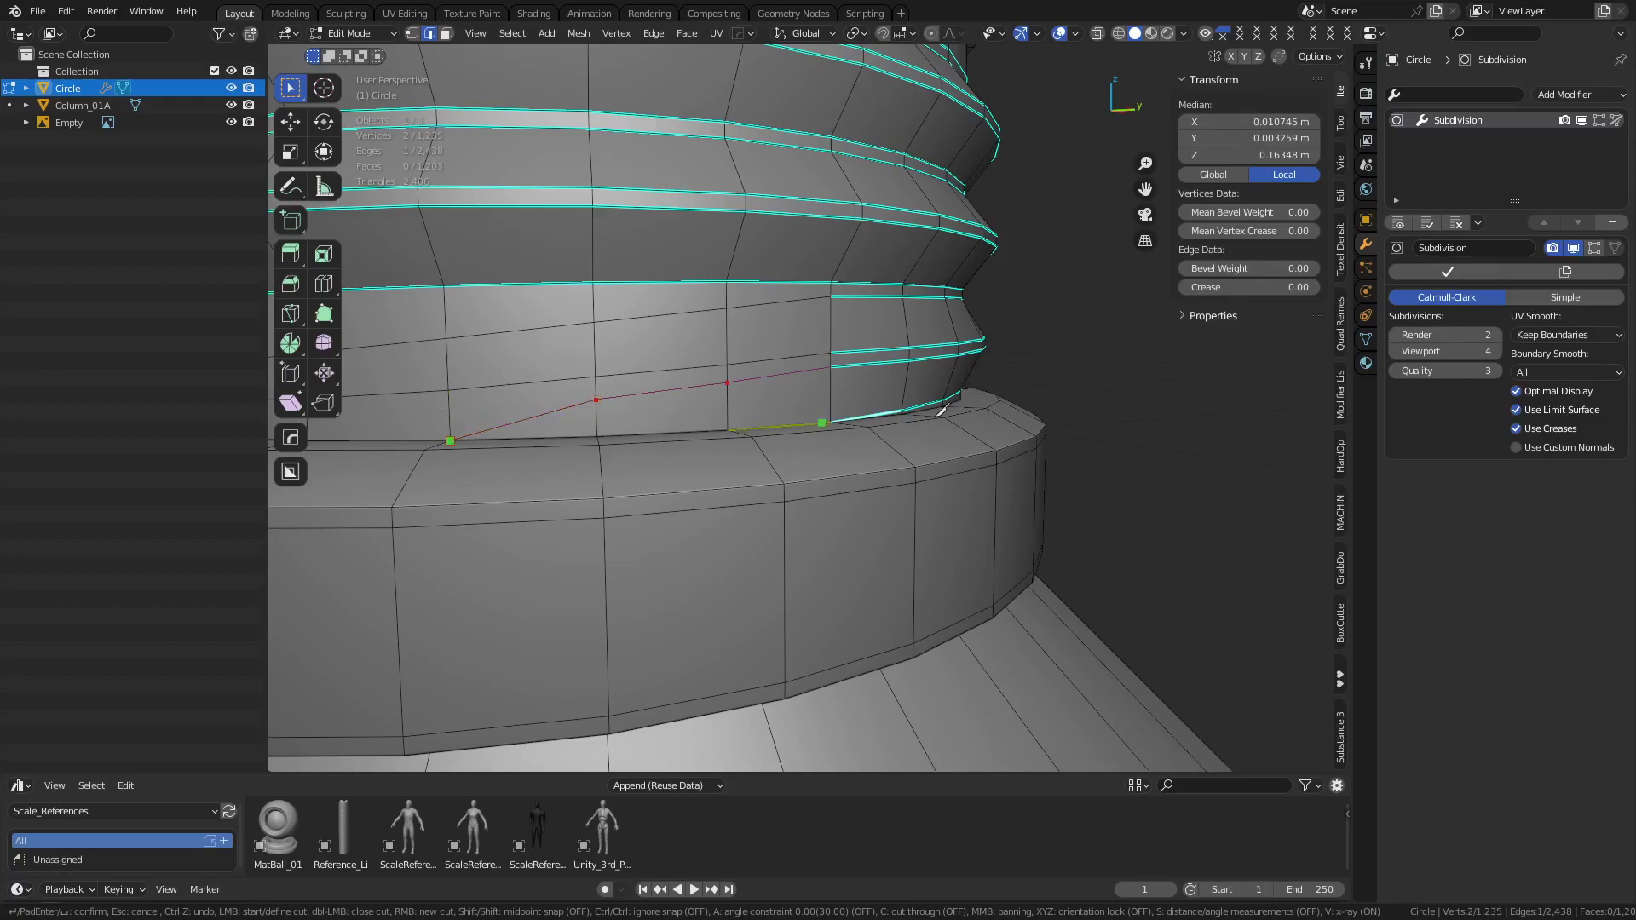
pyautogui.moveTo(941, 412)
pyautogui.mouseDown(button='middle')
pyautogui.moveTo(928, 437)
pyautogui.moveTo(891, 442)
pyautogui.moveTo(944, 428)
pyautogui.mouseUp(button='middle')
pyautogui.press('Return')
# Raise the vertex next to the end of the thread's bottom line by 0.000354 m along Z
pyautogui.press('1')
pyautogui.press('2')
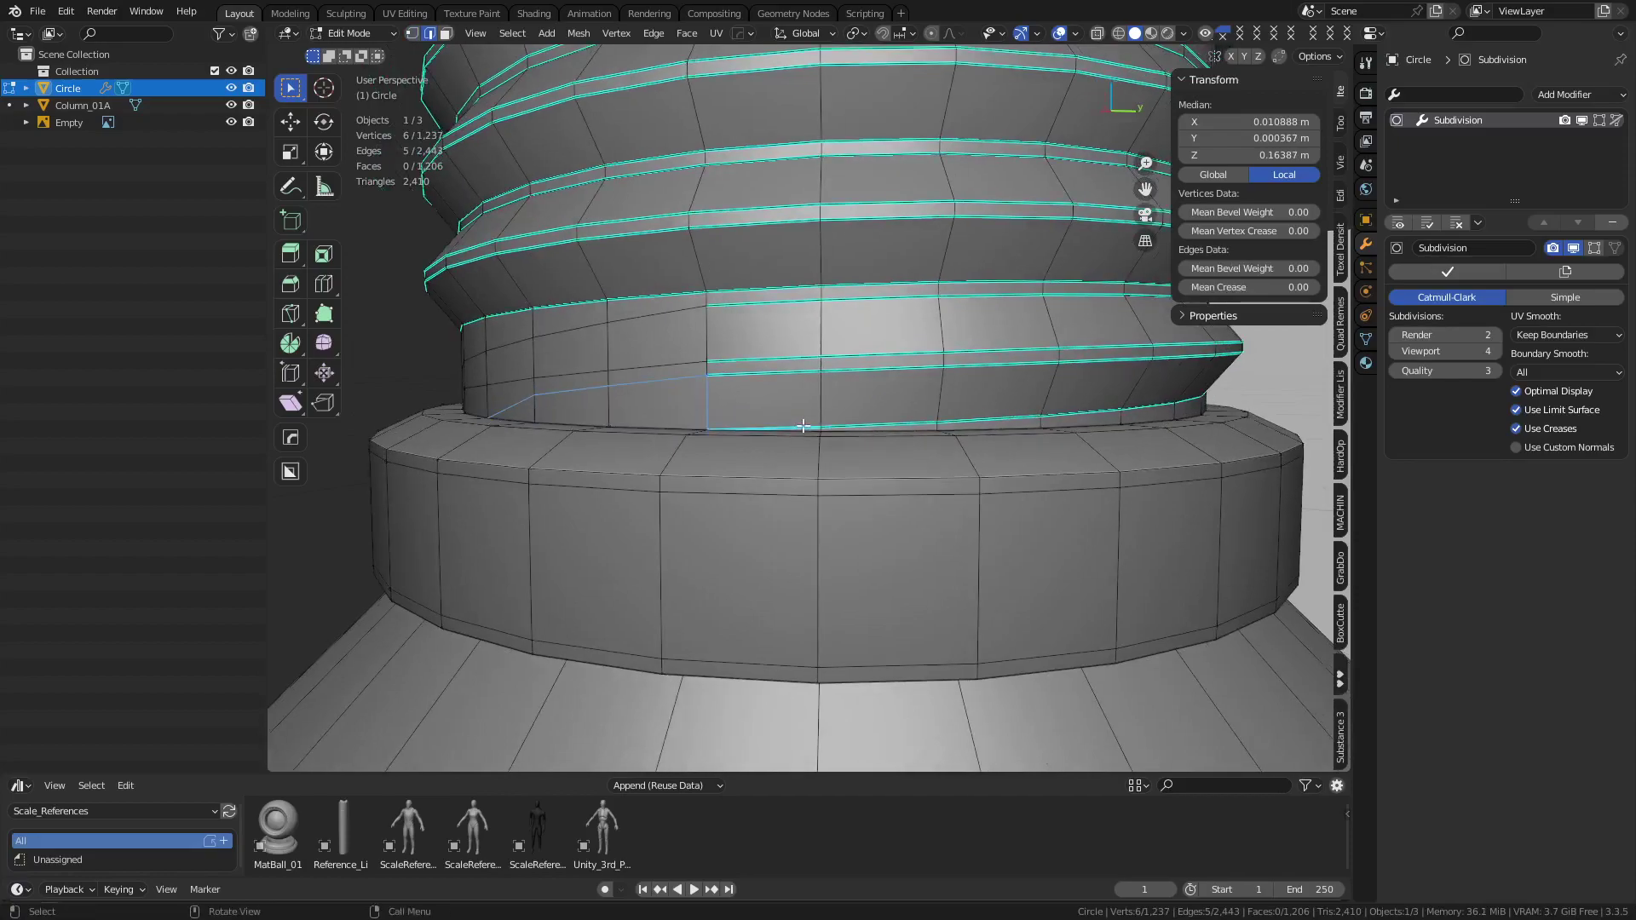
pyautogui.click(803, 426)
pyautogui.keyDown('shift'); pyautogui.click(890, 422); pyautogui.keyUp('shift')
pyautogui.keyDown('shift'); pyautogui.click(980, 420); pyautogui.keyUp('shift')
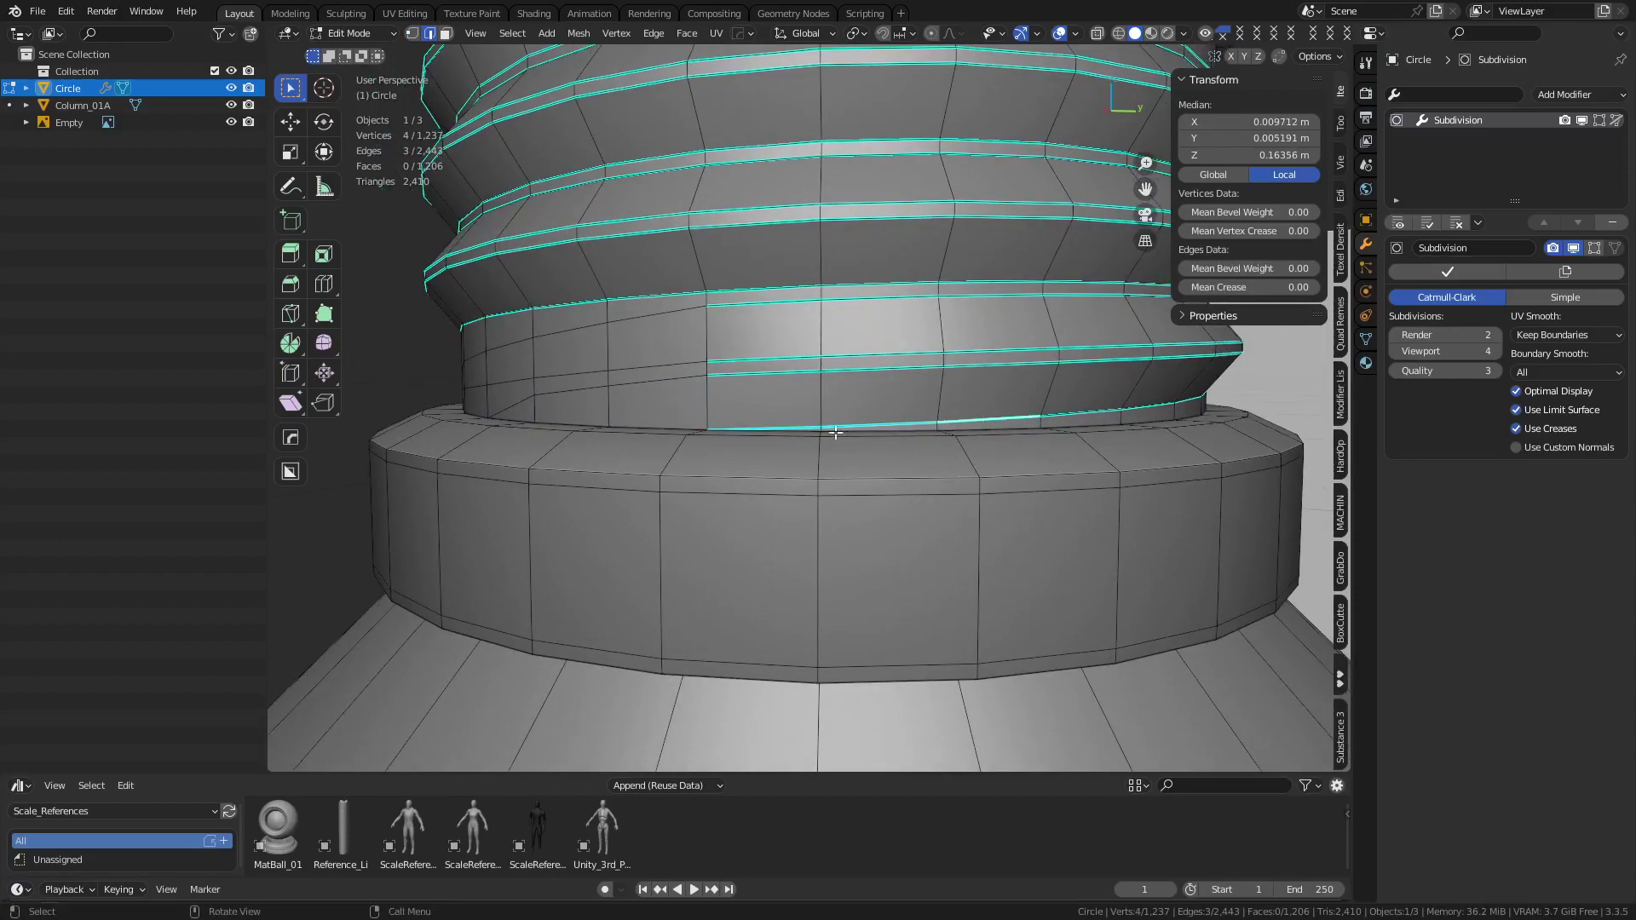
pyautogui.click(800, 429)
pyautogui.press('1')
pyautogui.click(824, 429)
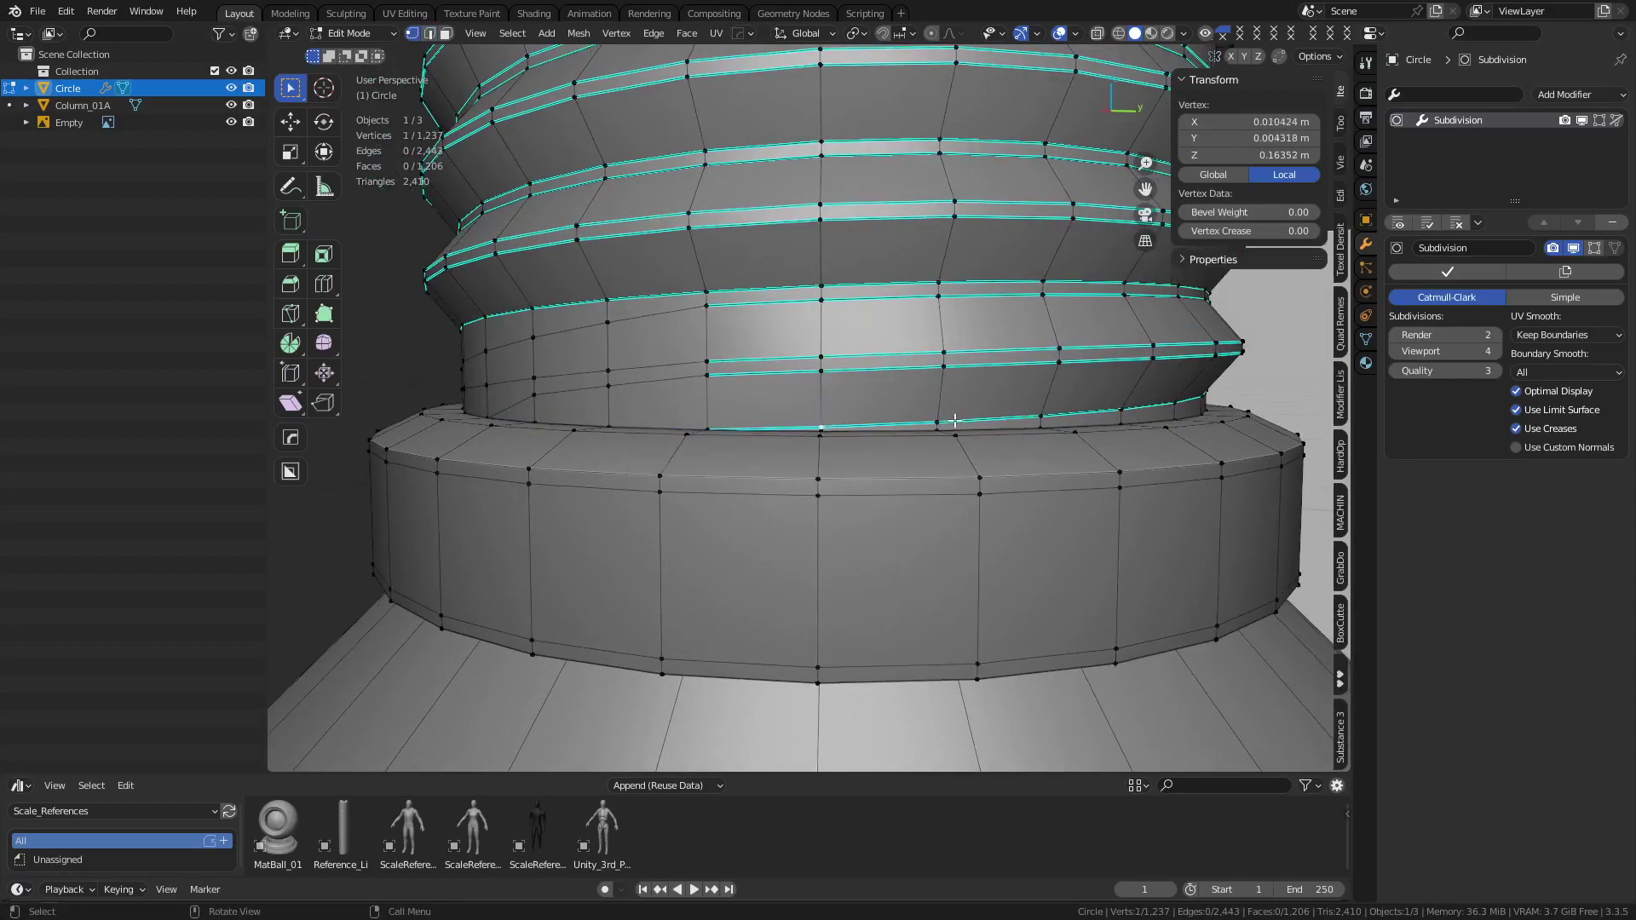
pyautogui.press('g')
pyautogui.press('z')
pyautogui.click(866, 422)
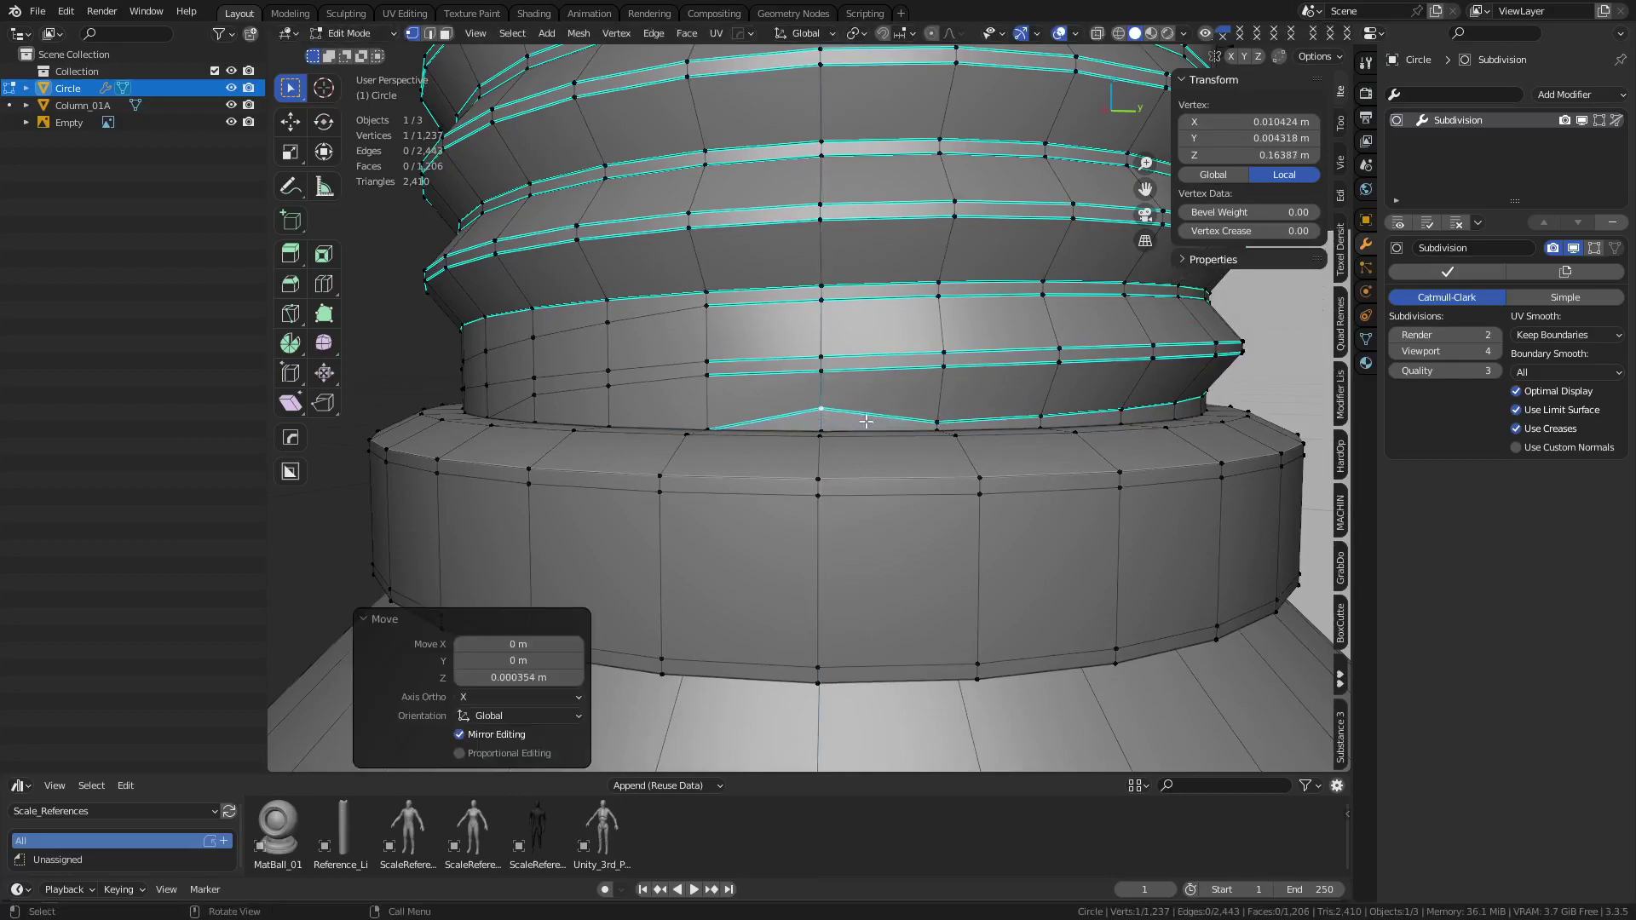
# Raise the next two vertices of the thread's bottom line along Z, by about 0.0002 m and 0.000094 m
pyautogui.click(938, 422)
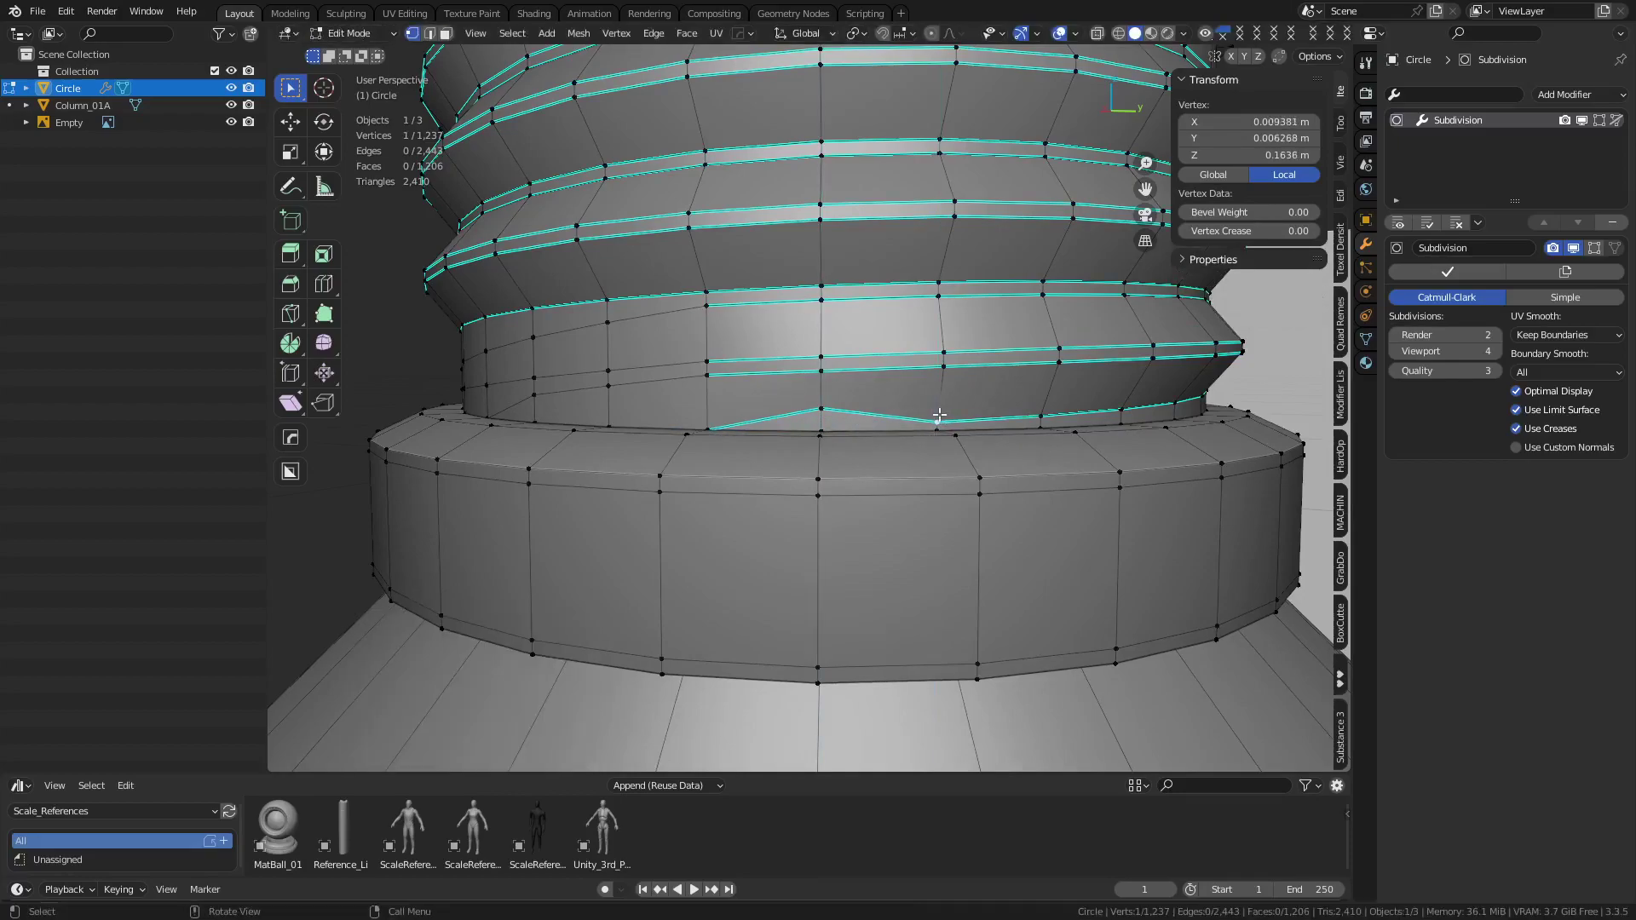
pyautogui.press('g')
pyautogui.press('z')
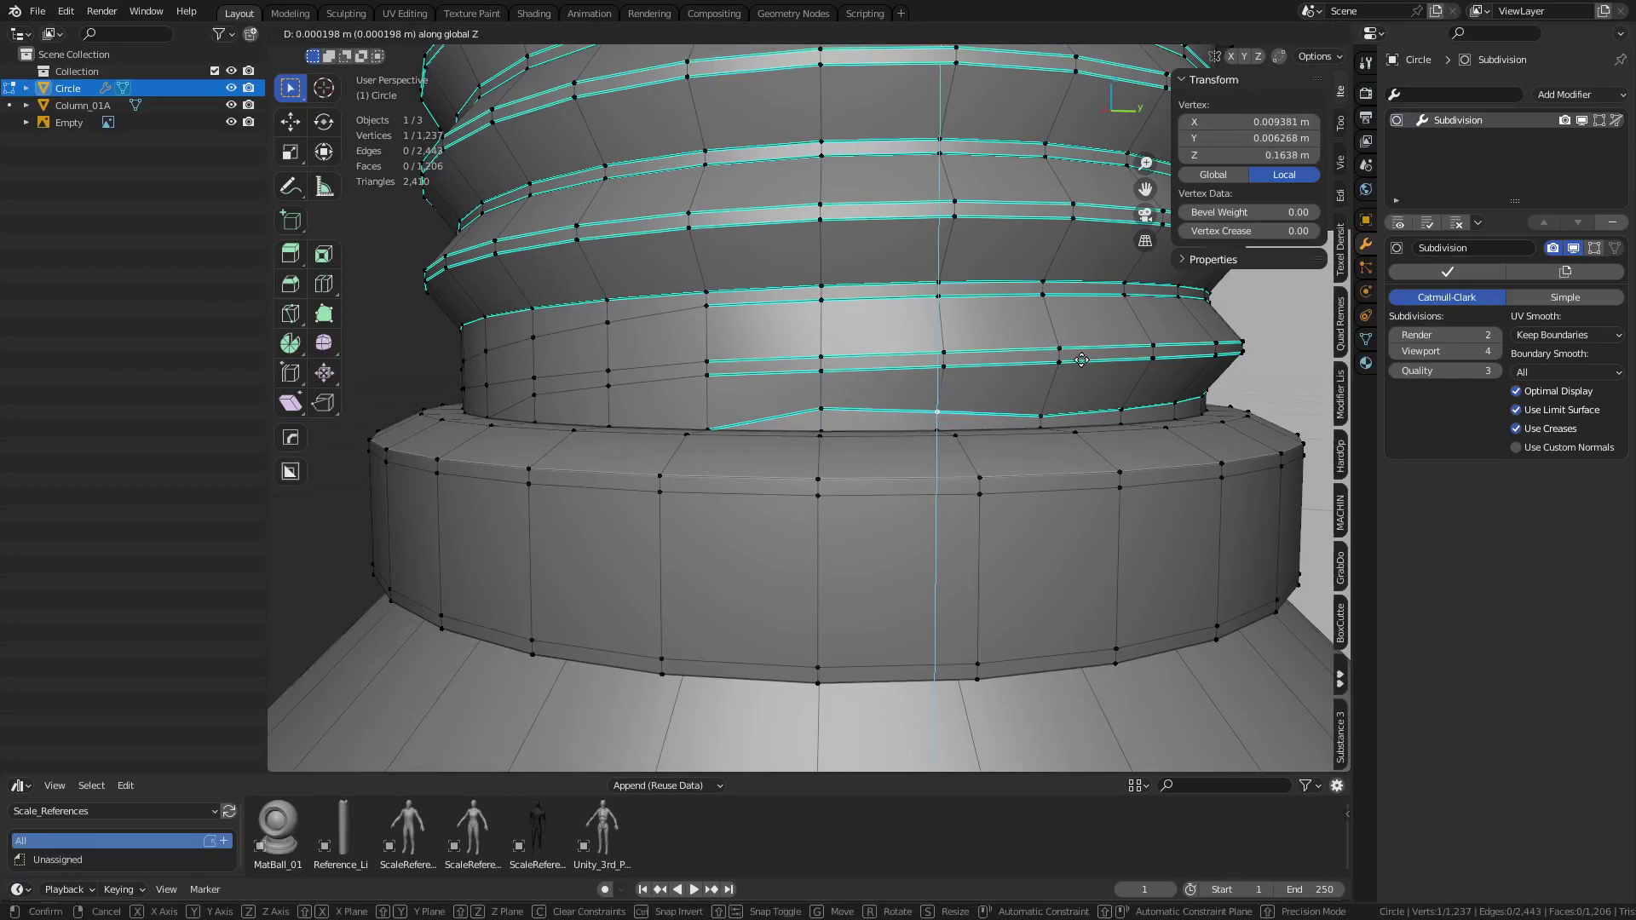
pyautogui.click(1053, 418)
pyautogui.click(1053, 418)
pyautogui.press('g')
pyautogui.press('z')
pyautogui.click(1055, 371)
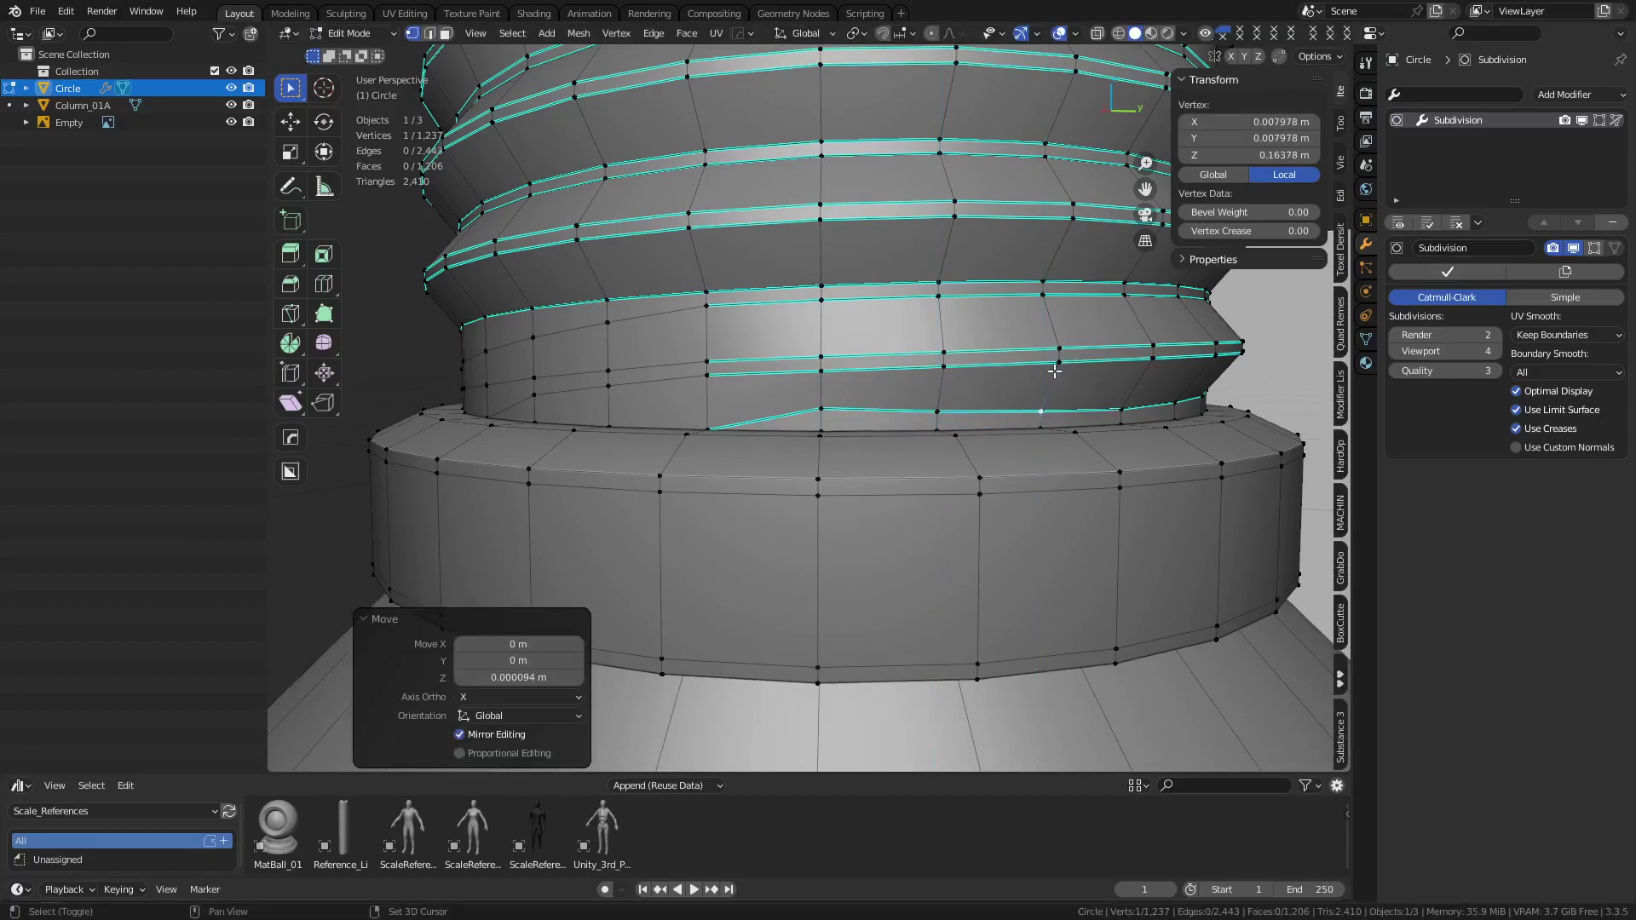
# Knife from the first raised bottom-line vertex across the plain neck faces, turning up at the far end to join the third cut
pyautogui.click(724, 417)
pyautogui.moveTo(860, 431); pyautogui.dragTo(903, 417, button='middle')
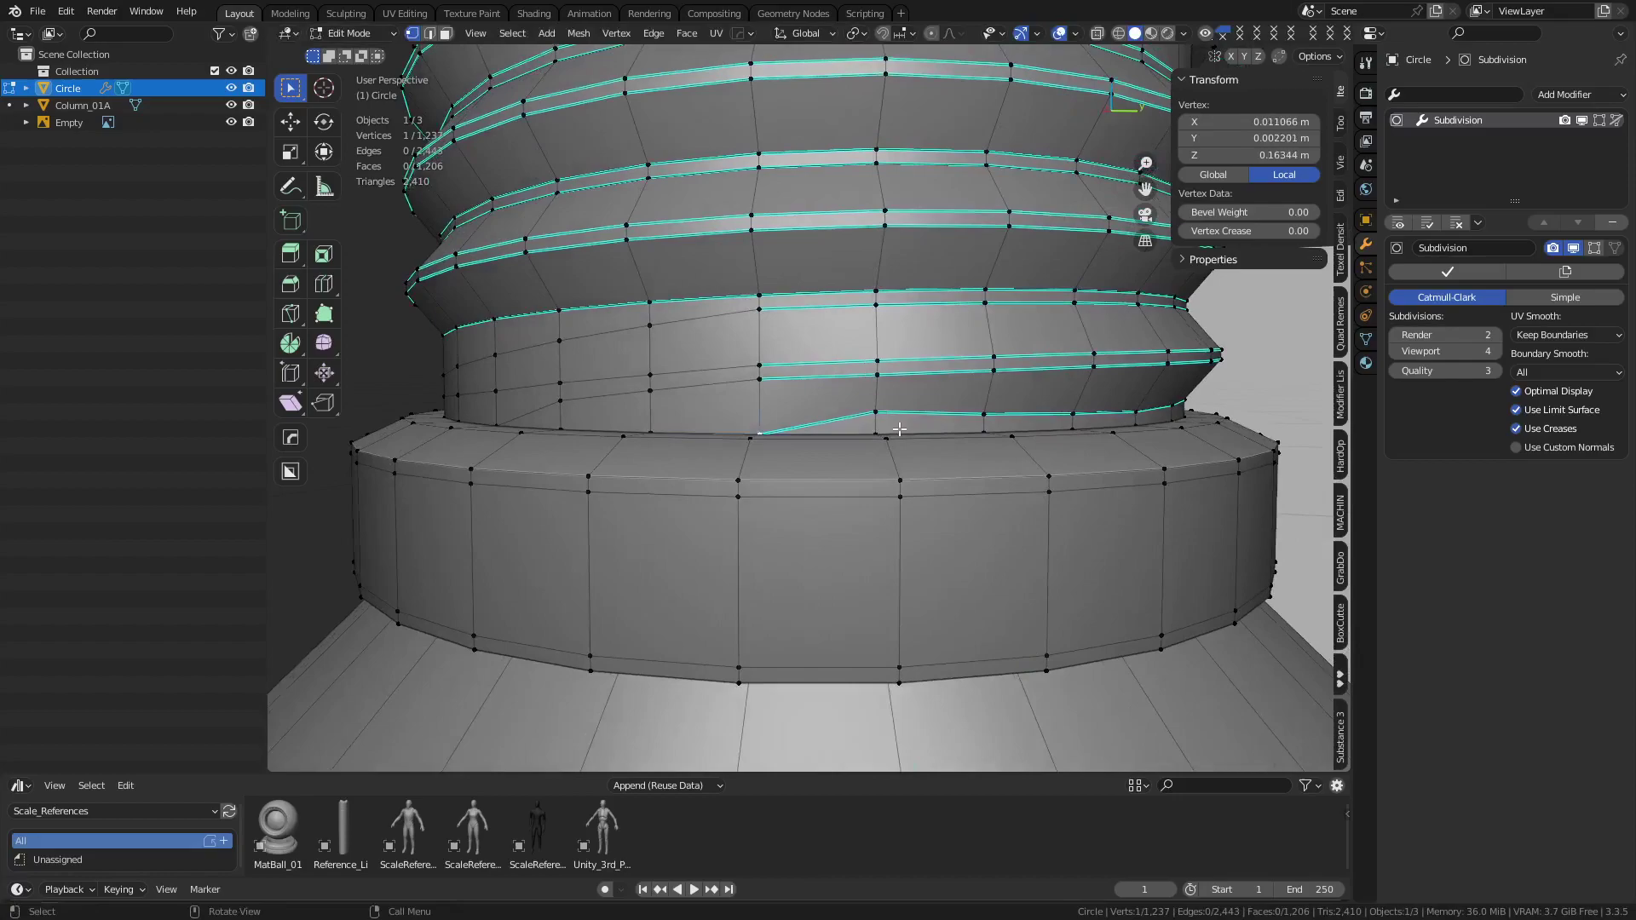
pyautogui.press('k')
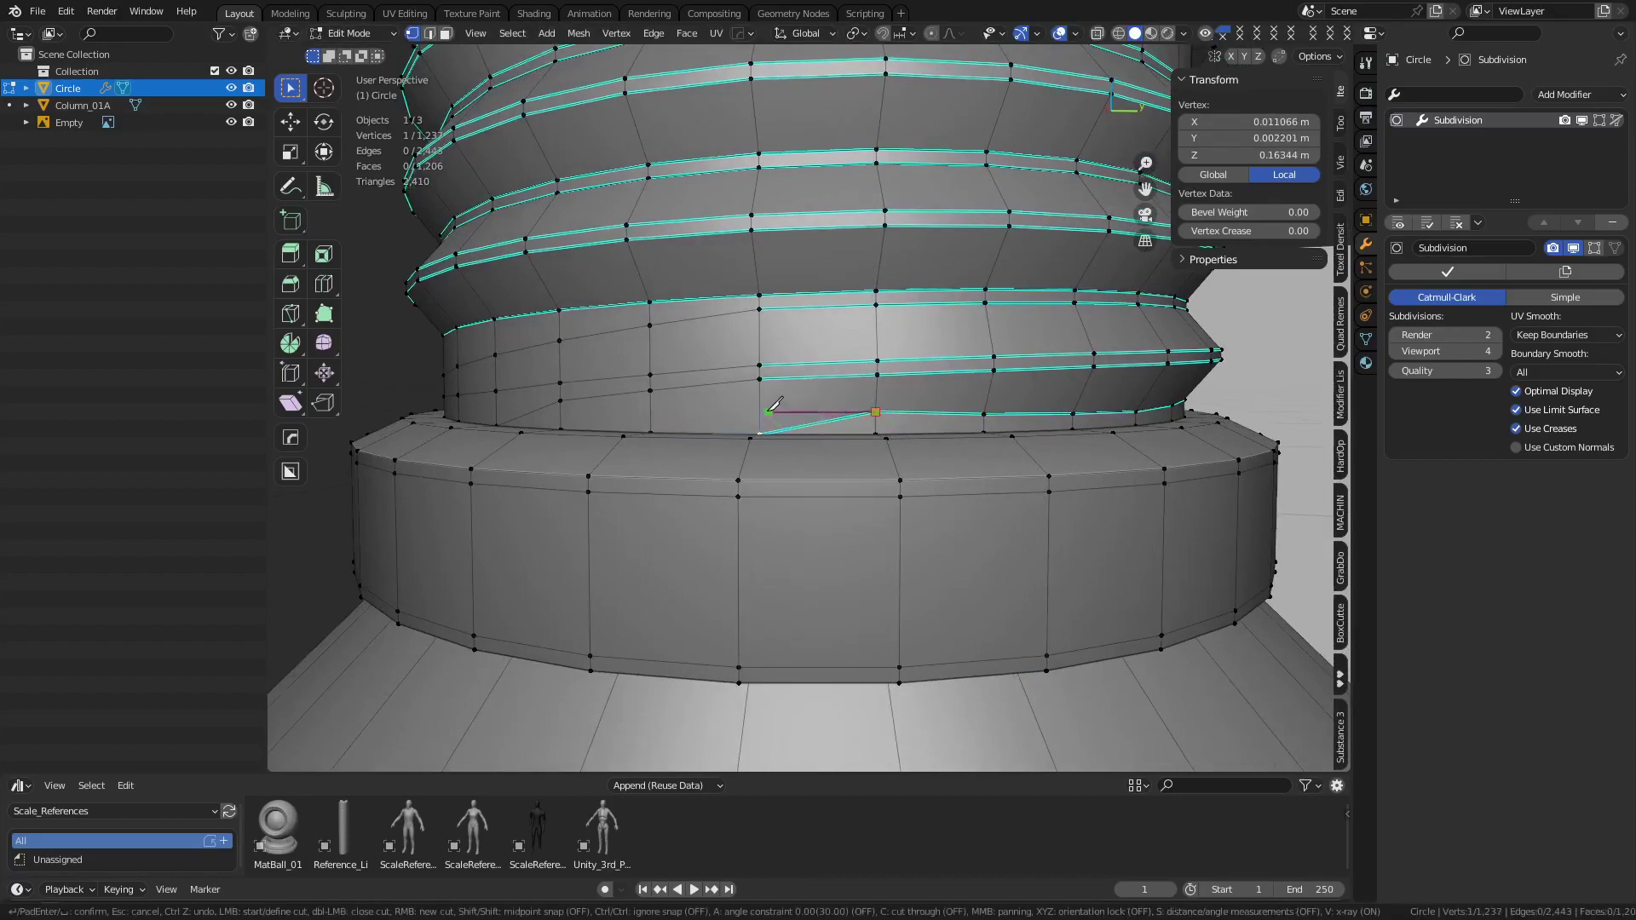
pyautogui.click(674, 408)
pyautogui.moveTo(673, 407); pyautogui.dragTo(612, 417, button='middle')
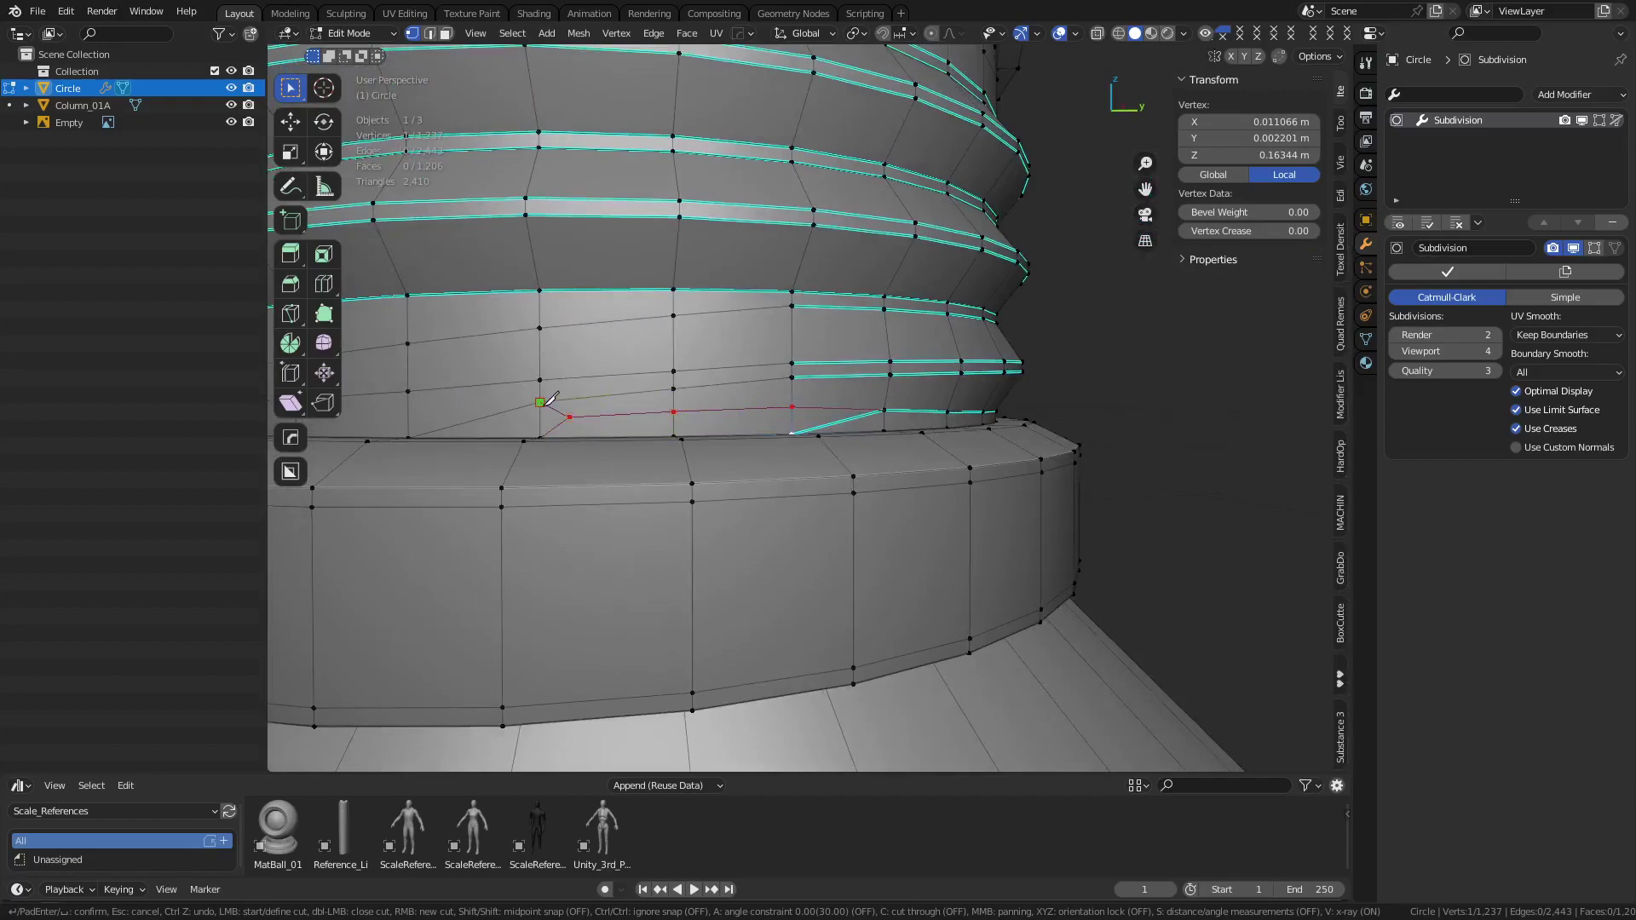
pyautogui.press('Return')
# Dissolve the leftover vertical edge at the new cut's far end and the slanted edge at the end of the thread's bottom line
pyautogui.hotkey('ctrl', 'x')
pyautogui.moveTo(751, 456); pyautogui.dragTo(794, 428, button='middle')
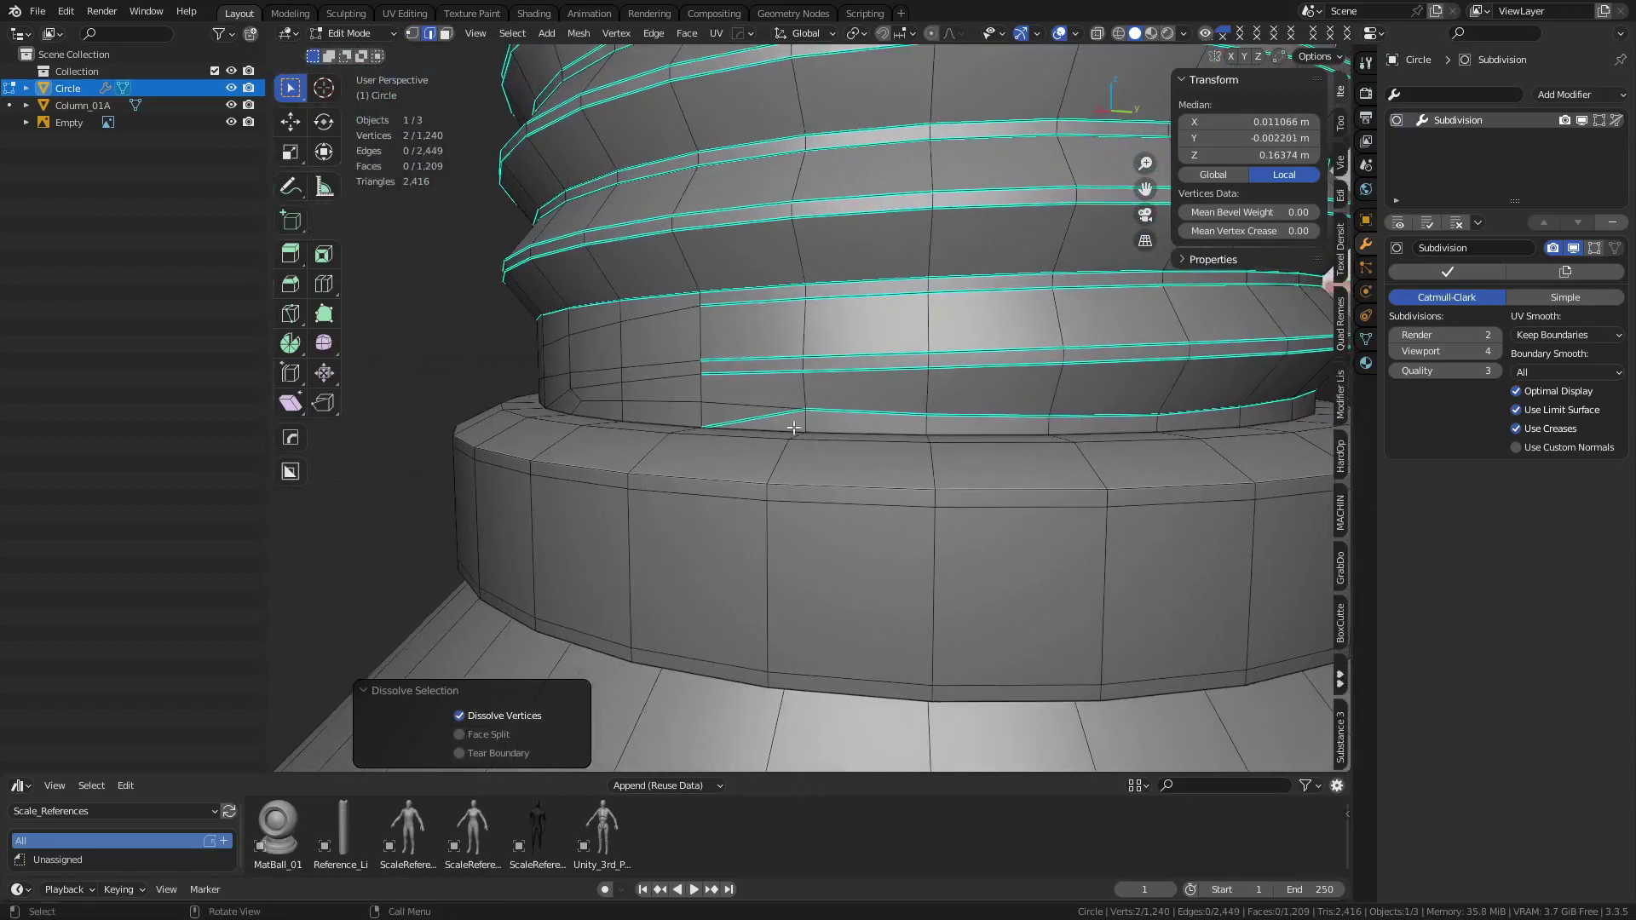
pyautogui.click(778, 422)
pyautogui.hotkey('ctrl', 'x')
pyautogui.press('1')
# Clear the sharp marks from all edges of the bottle mesh
pyautogui.moveTo(946, 433); pyautogui.dragTo(899, 428, button='middle')
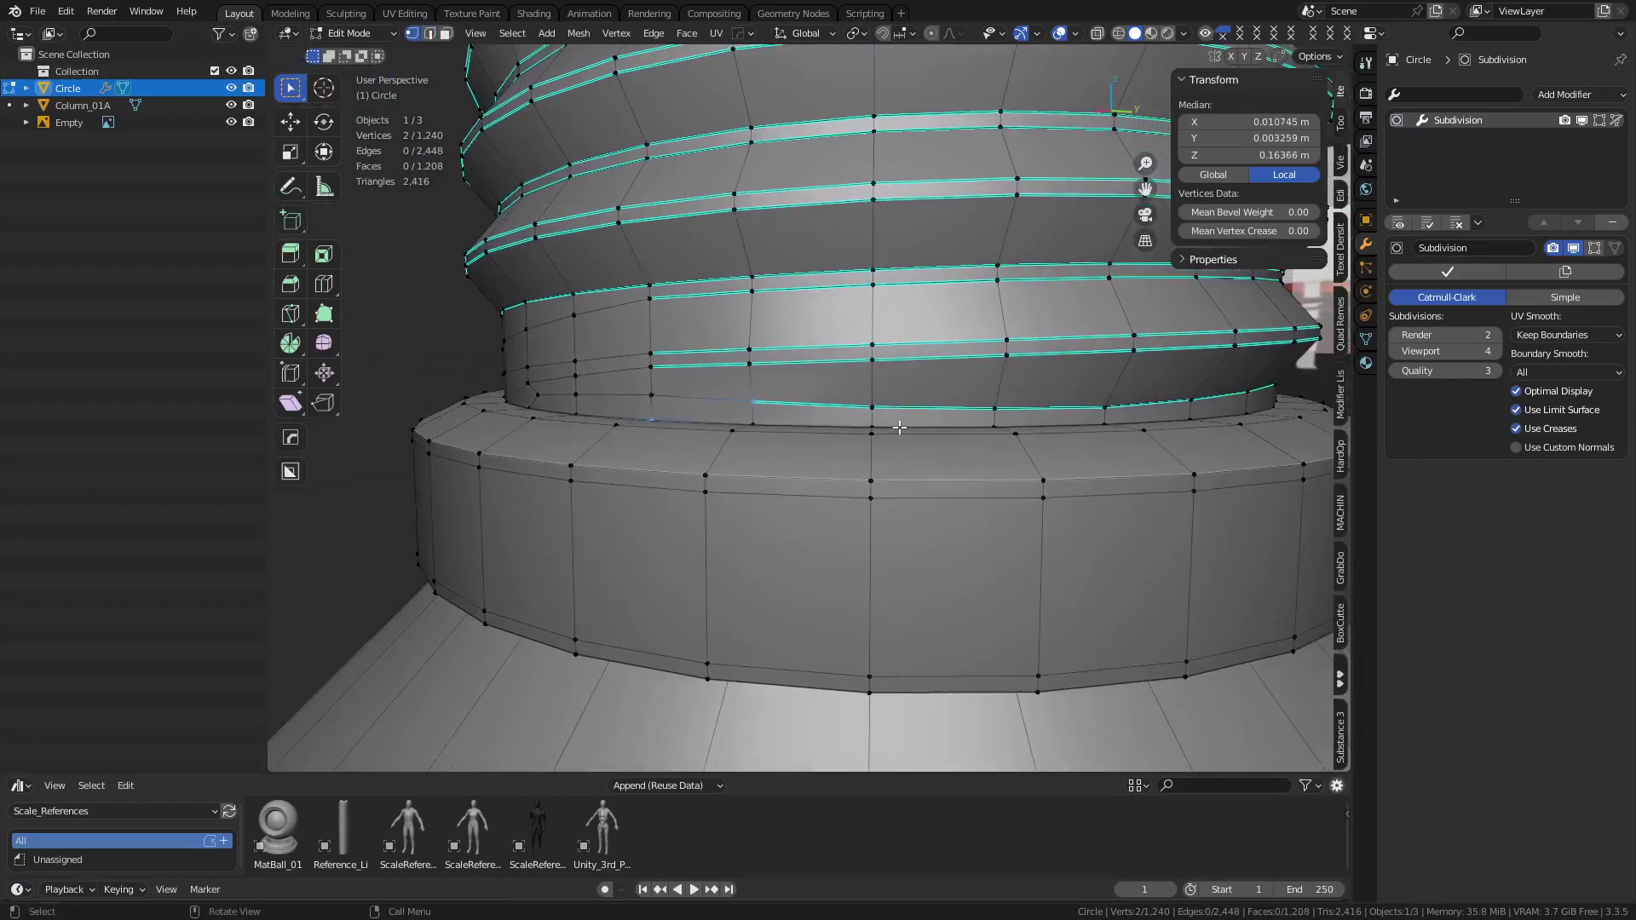
pyautogui.press('a')
pyautogui.hotkey('ctrl', 'e')
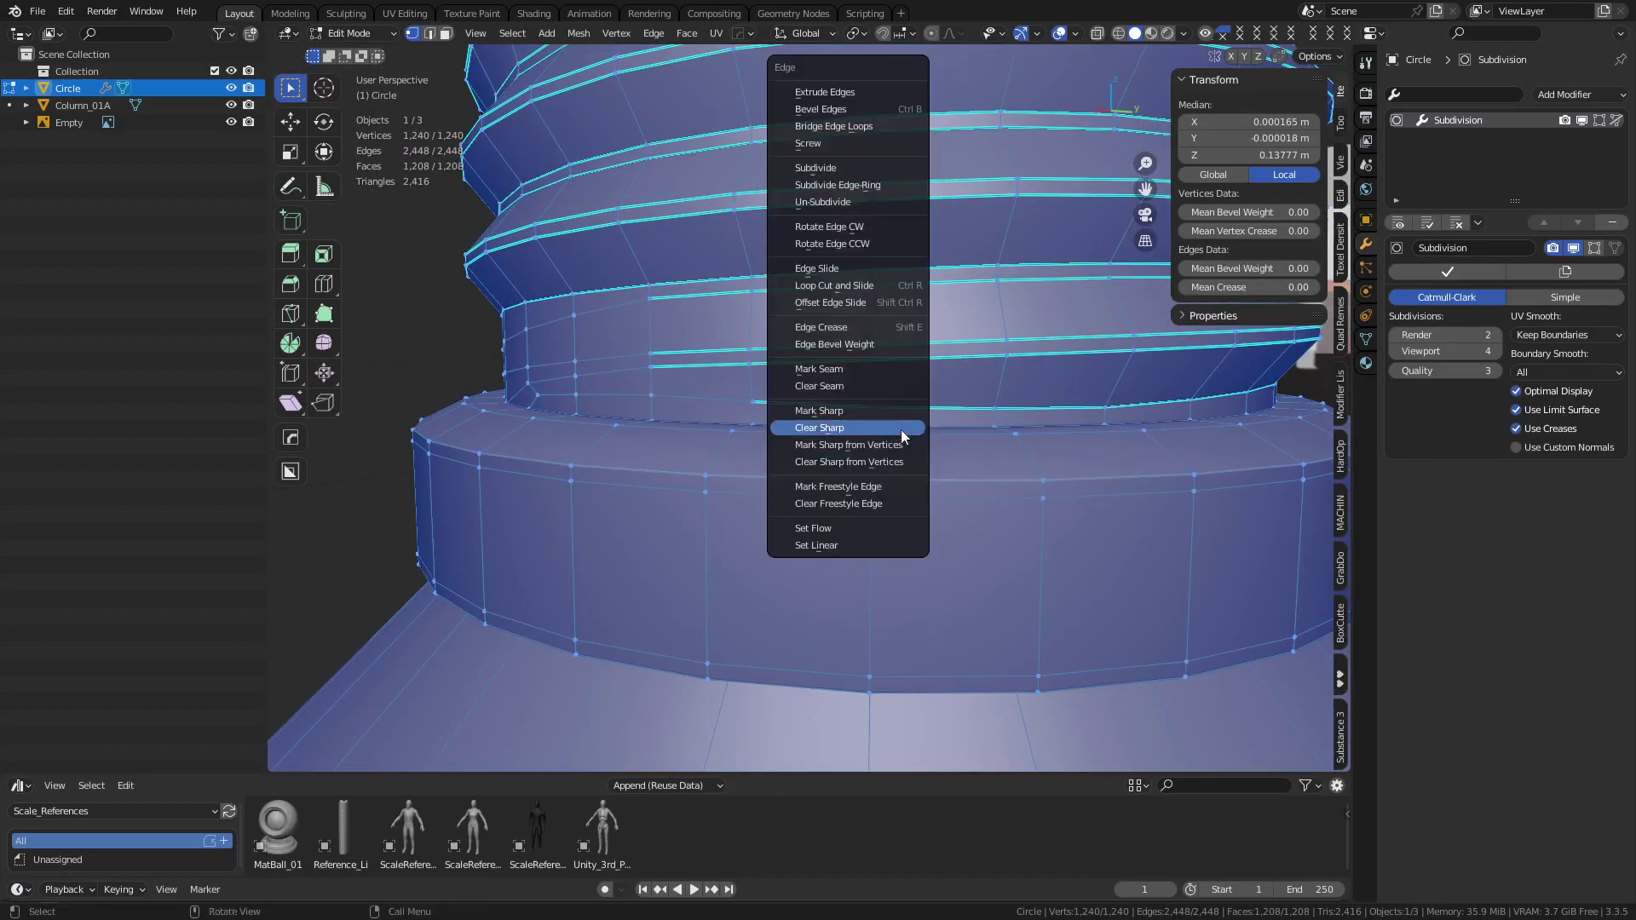
pyautogui.click(902, 428)
# Shade the bottle smooth in Object Mode, inspect the lower thread transition at the collar, and return to Edit Mode
pyautogui.hotkey('ctrl', 'Tab')
pyautogui.click(892, 412)
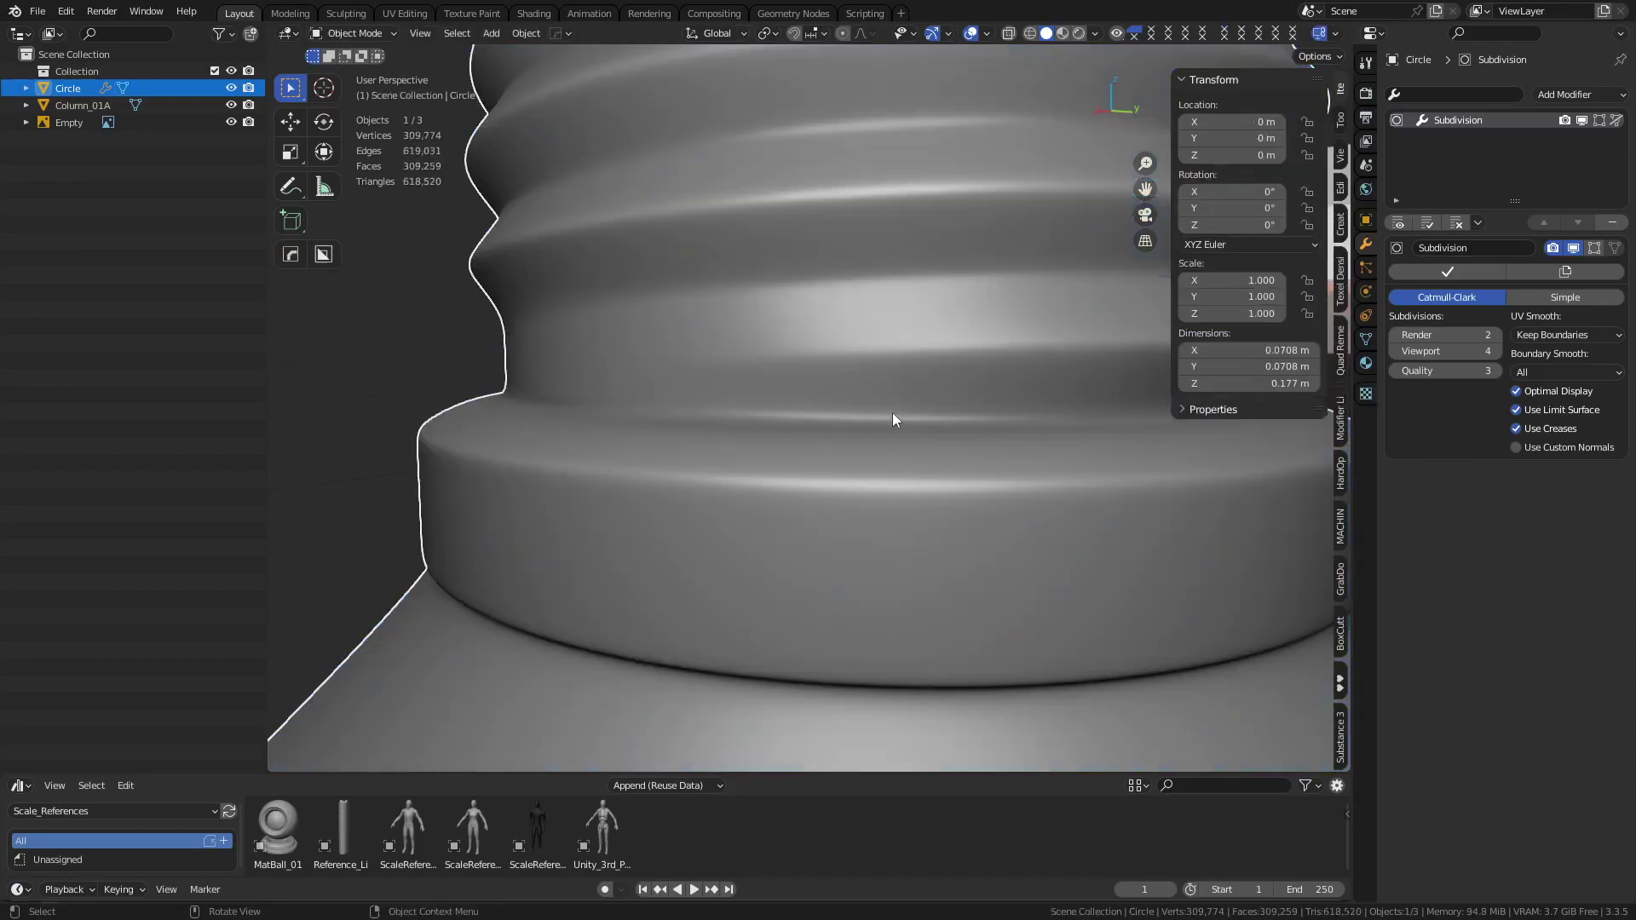
pyautogui.rightClick(893, 411)
pyautogui.click(893, 411)
pyautogui.moveTo(812, 468); pyautogui.dragTo(729, 436, button='middle')
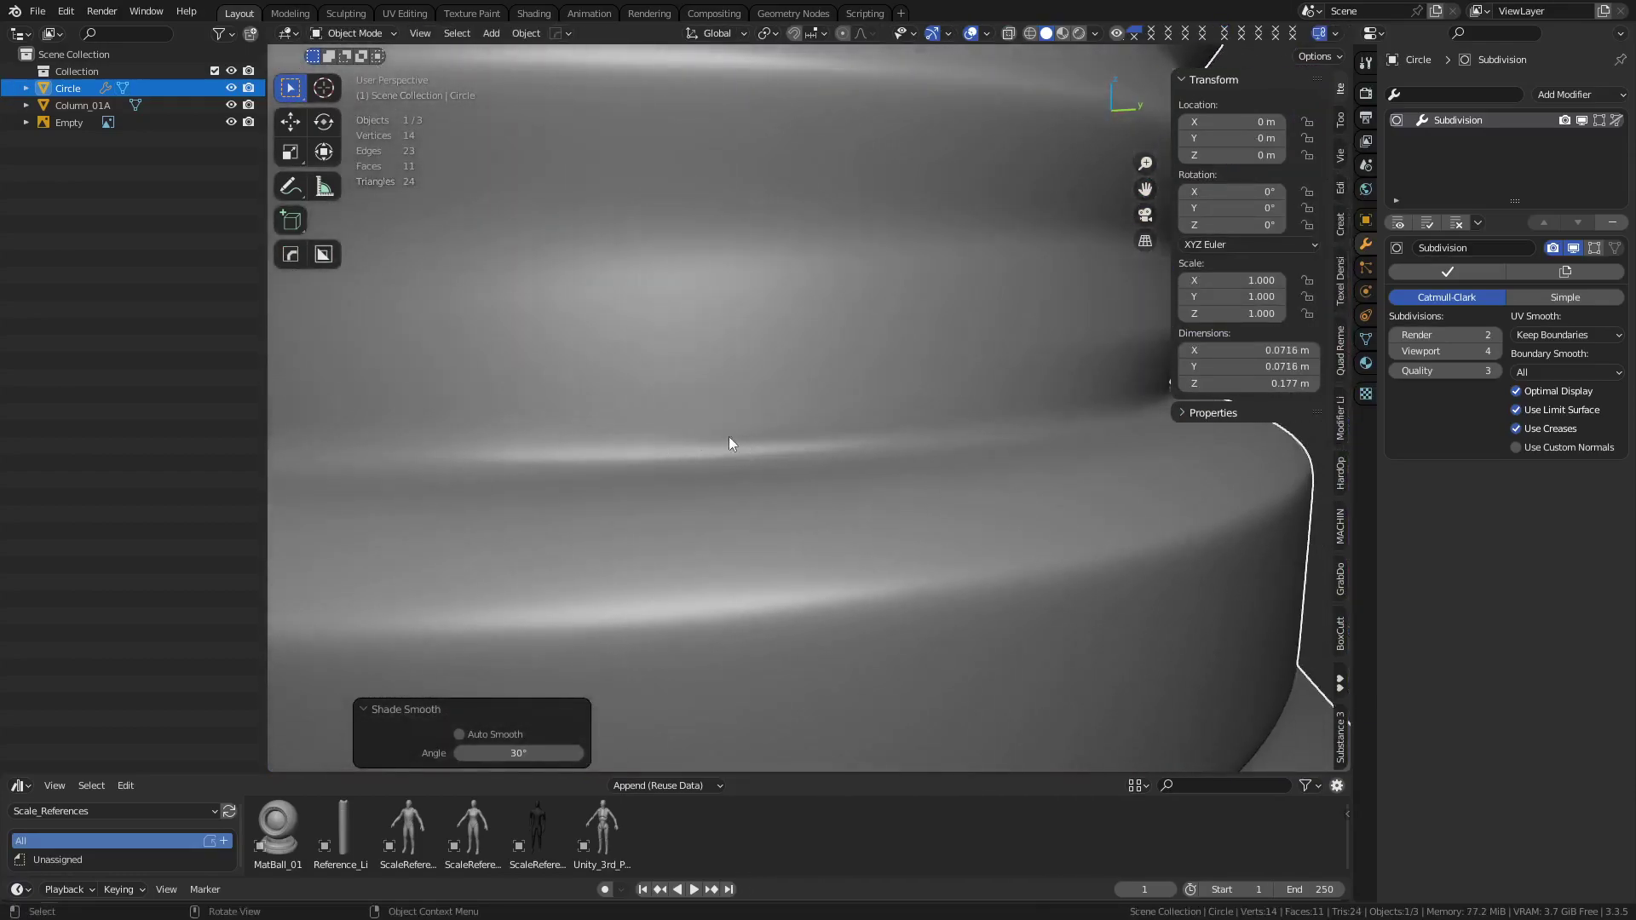
pyautogui.press('Tab')
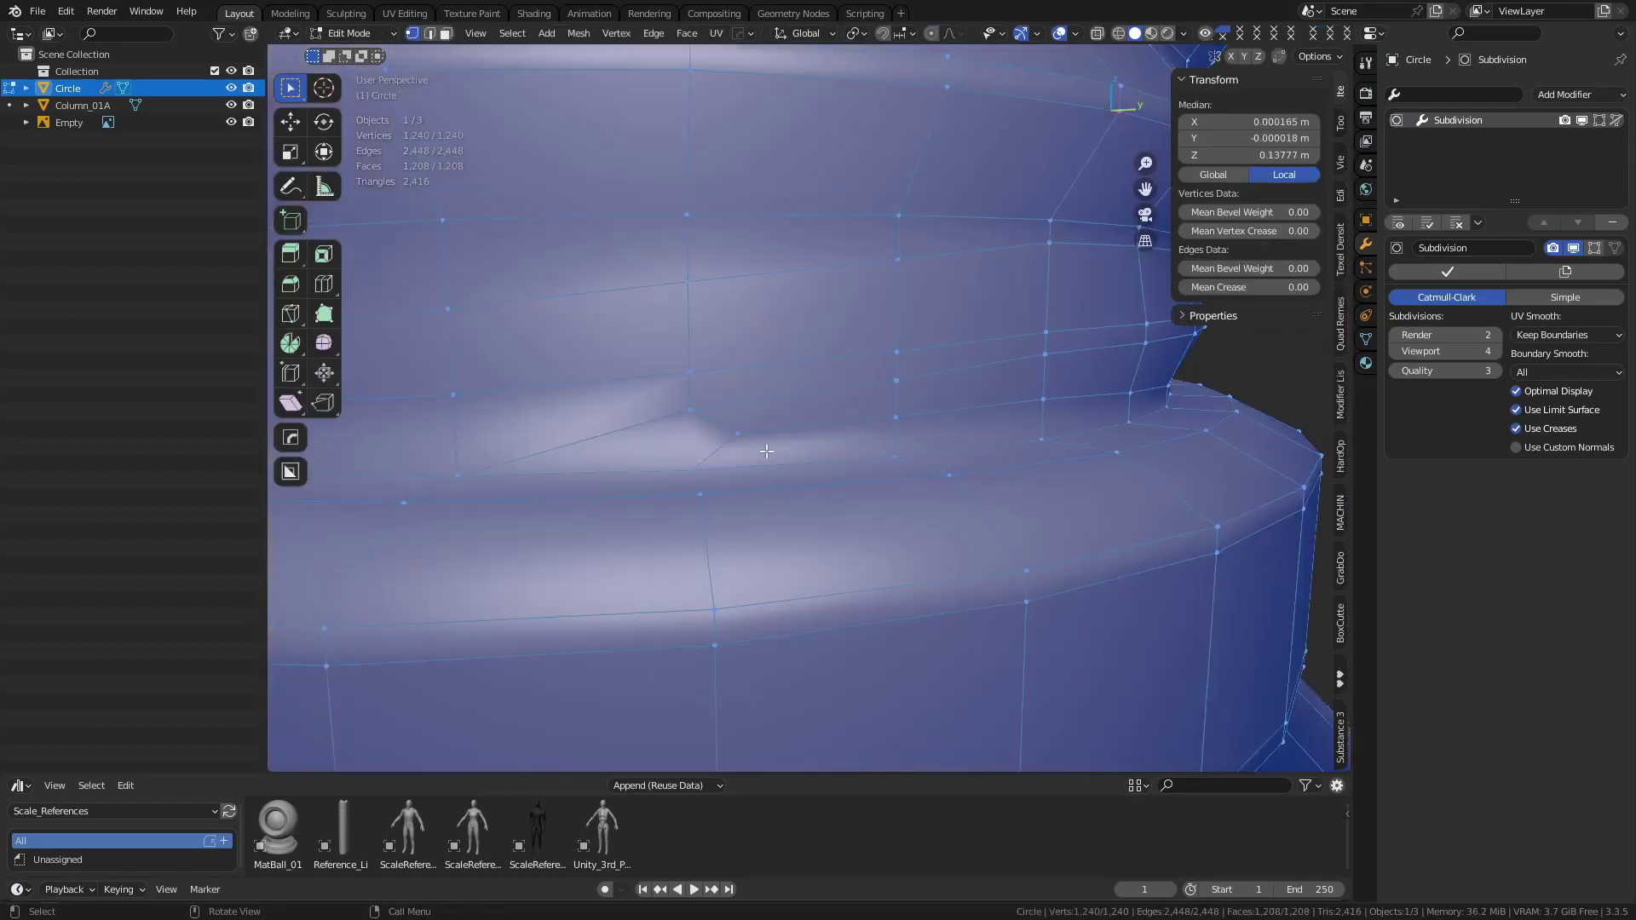
# Bevel the complete edge loop where the neck meets the collar with 2 segments and a 0.000133 m width, and check the shading in Object Mode
pyautogui.scroll(2, 741, 442)
pyautogui.press('2')
pyautogui.moveTo(764, 444); pyautogui.dragTo(786, 484, button='middle')
pyautogui.keyDown('alt'); pyautogui.click(741, 443); pyautogui.keyUp('alt')
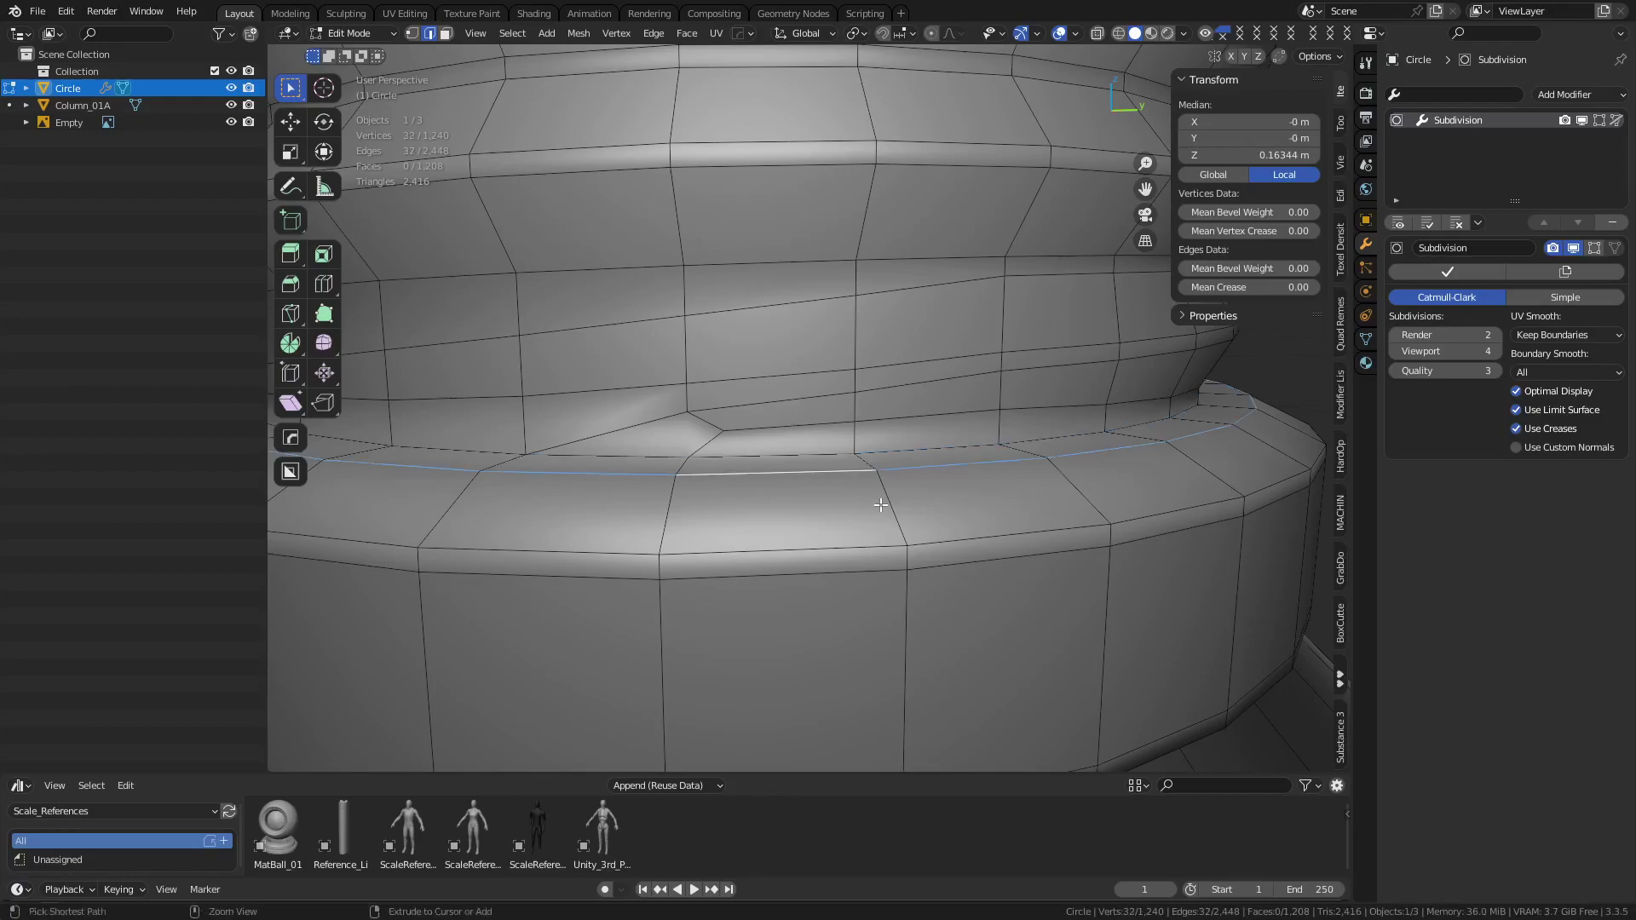
pyautogui.keyDown('alt'); pyautogui.click(792, 461); pyautogui.keyUp('alt')
pyautogui.hotkey('alt', 'z')
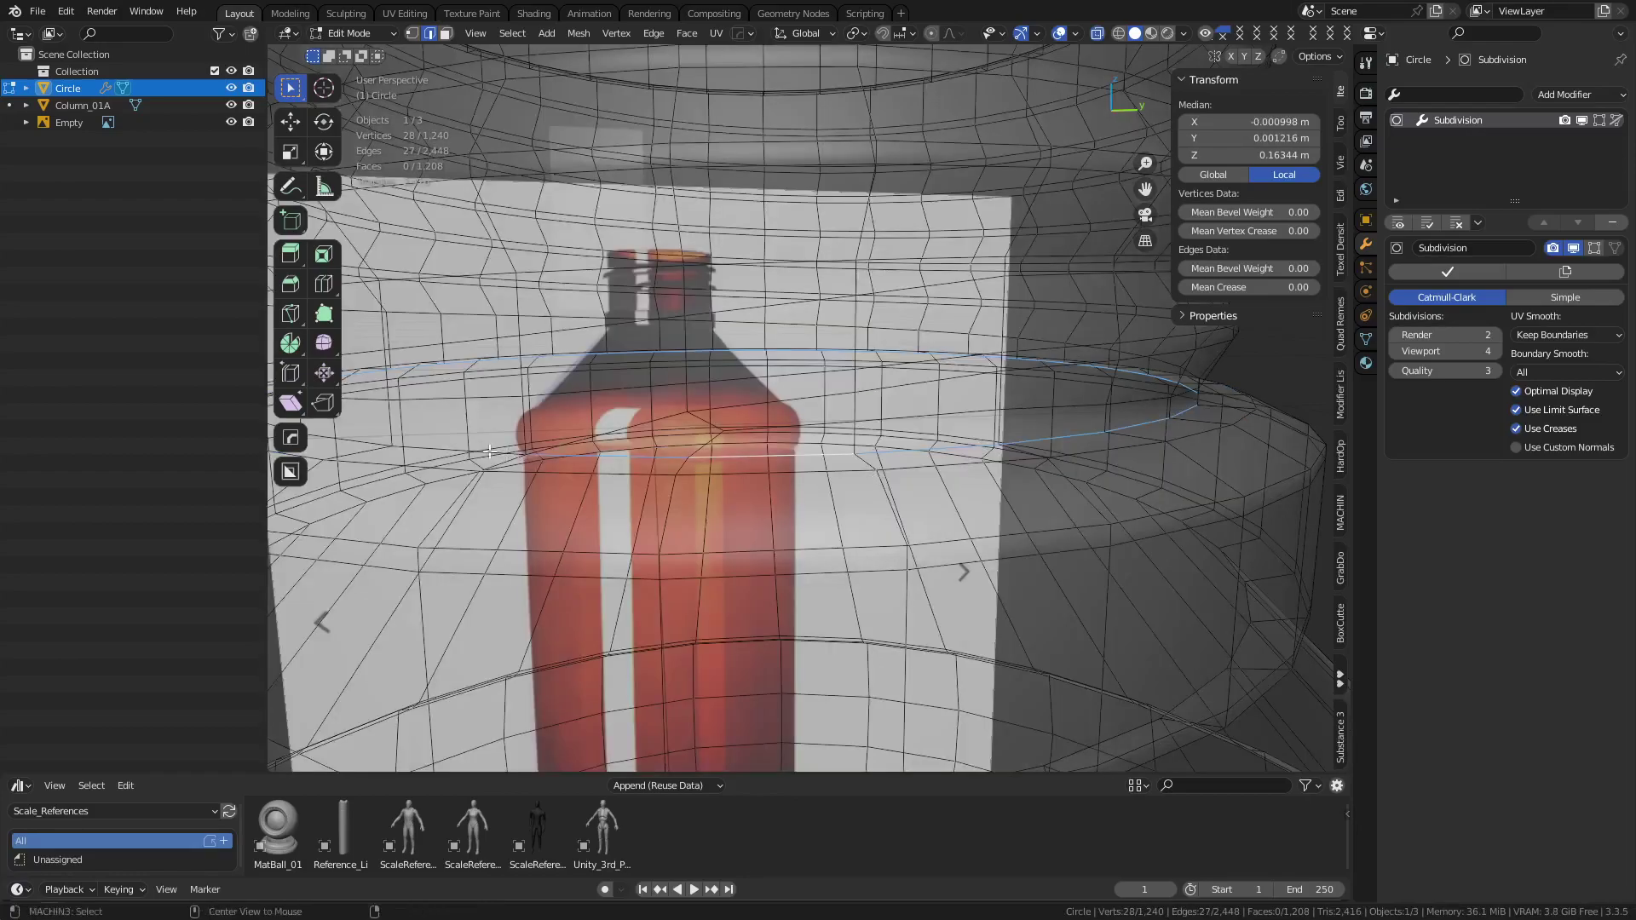
pyautogui.keyDown('alt'); pyautogui.click(443, 446); pyautogui.keyUp('alt')
pyautogui.hotkey('alt', 'z')
pyautogui.hotkey('ctrl', 'b')
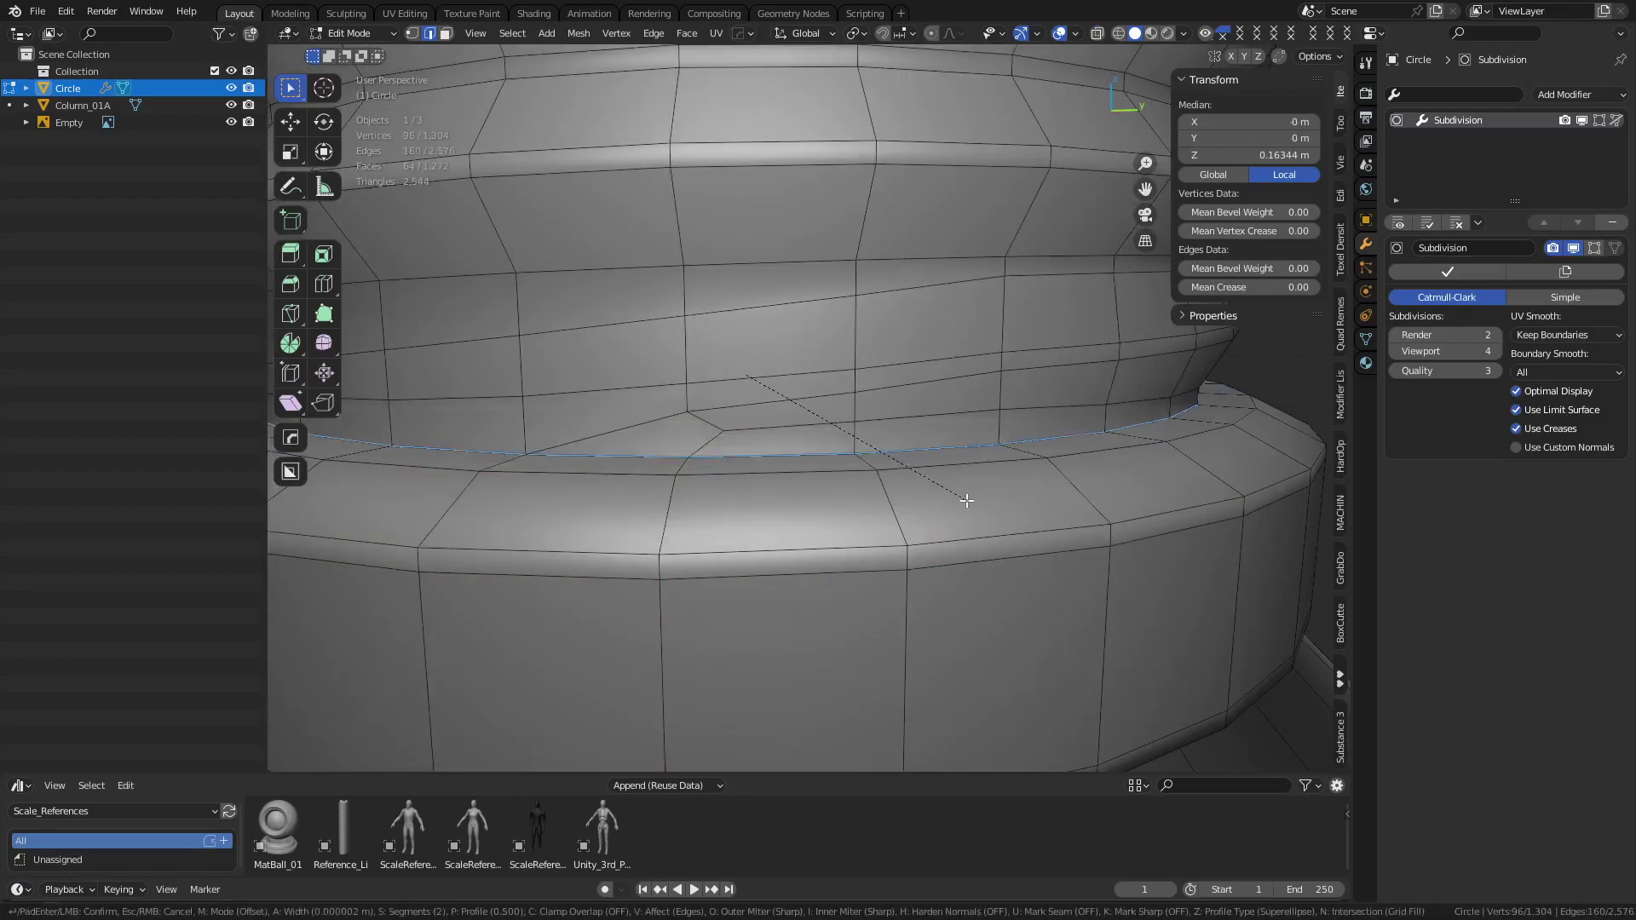
pyautogui.click(1006, 526)
pyautogui.hotkey('ctrl', 'Tab')
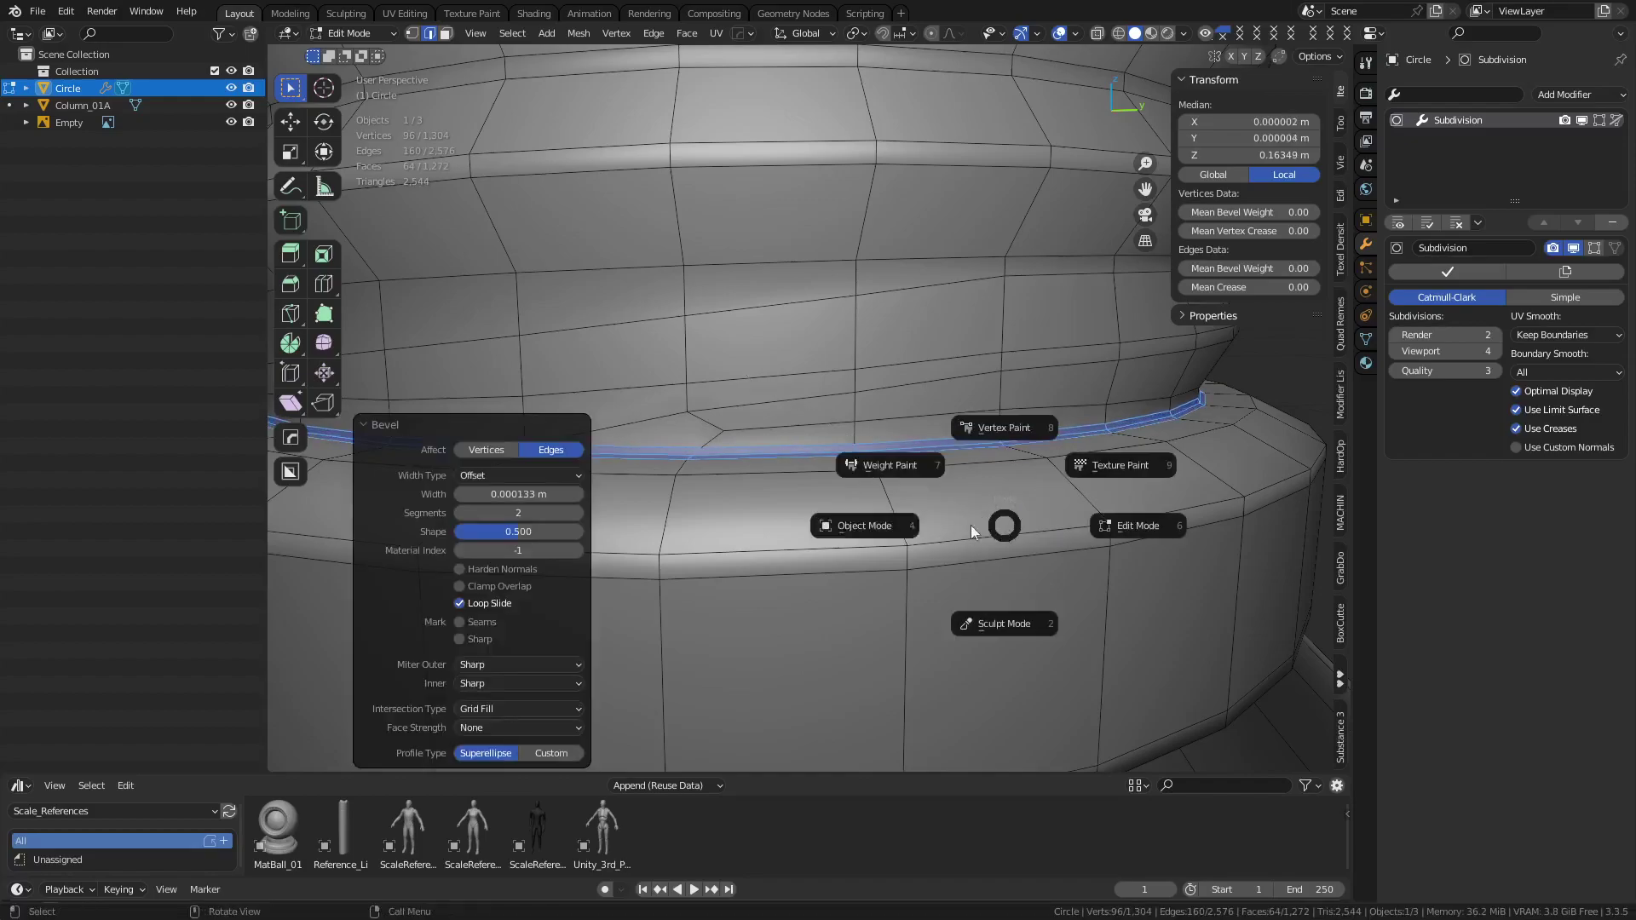
pyautogui.click(900, 524)
pyautogui.moveTo(898, 524); pyautogui.dragTo(793, 512, button='middle')
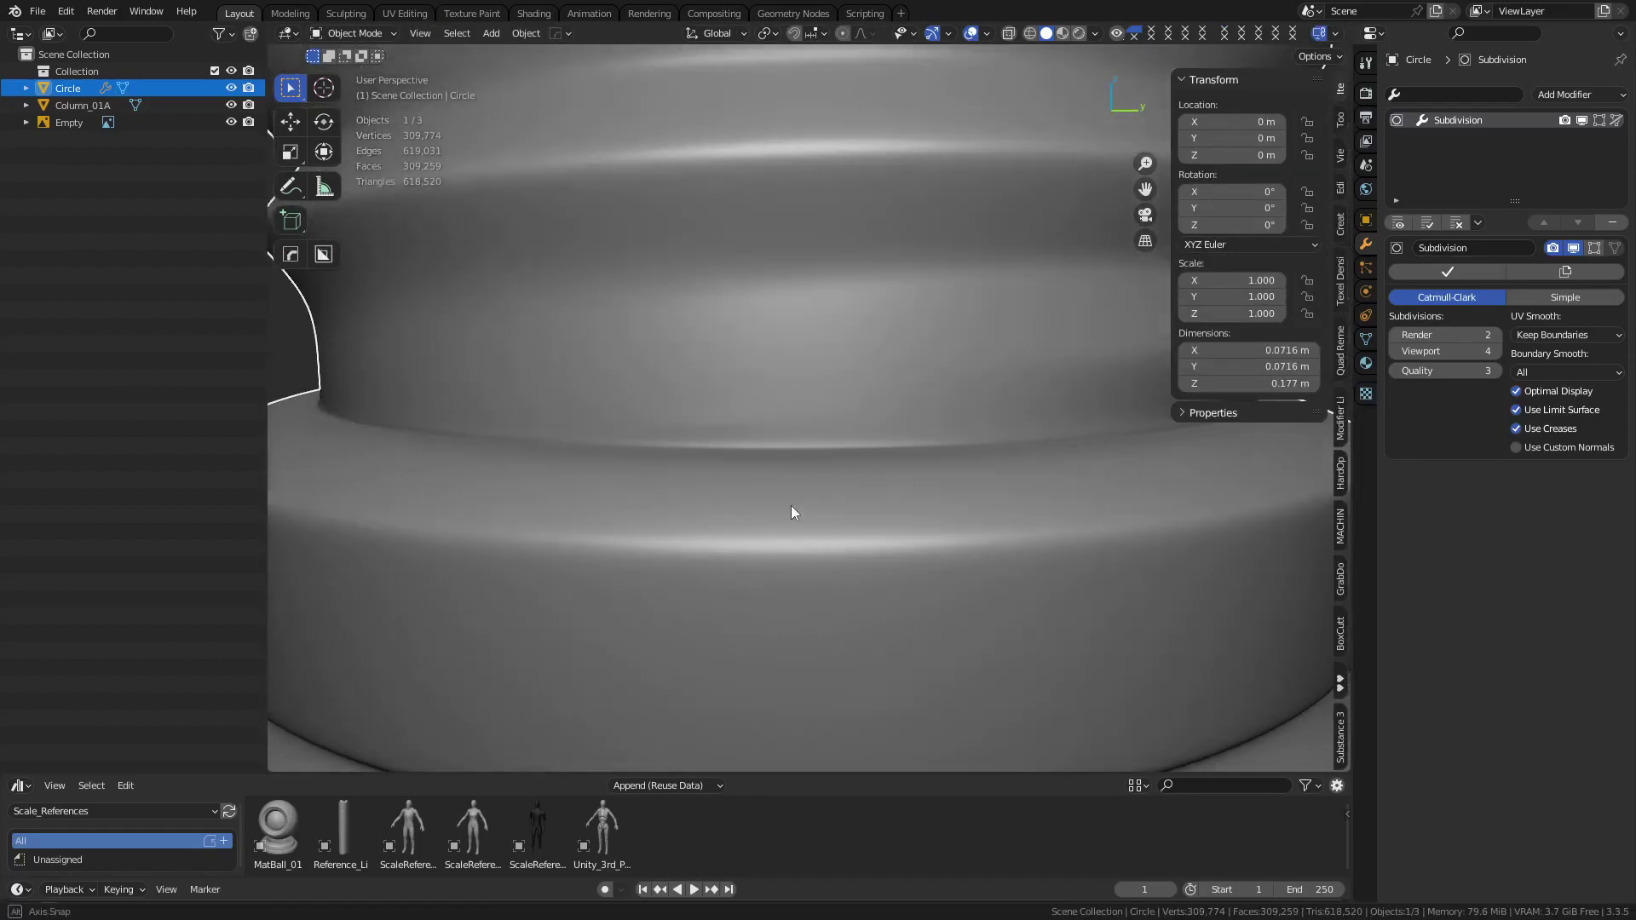
pyautogui.moveTo(712, 450); pyautogui.dragTo(774, 460, button='middle')
# Slide three neighbouring vertices on the upper edge line at the thread's lower end upward along their vertical edges
pyautogui.press('Tab')
pyautogui.click(771, 393)
pyautogui.hotkey('shift', 'v')
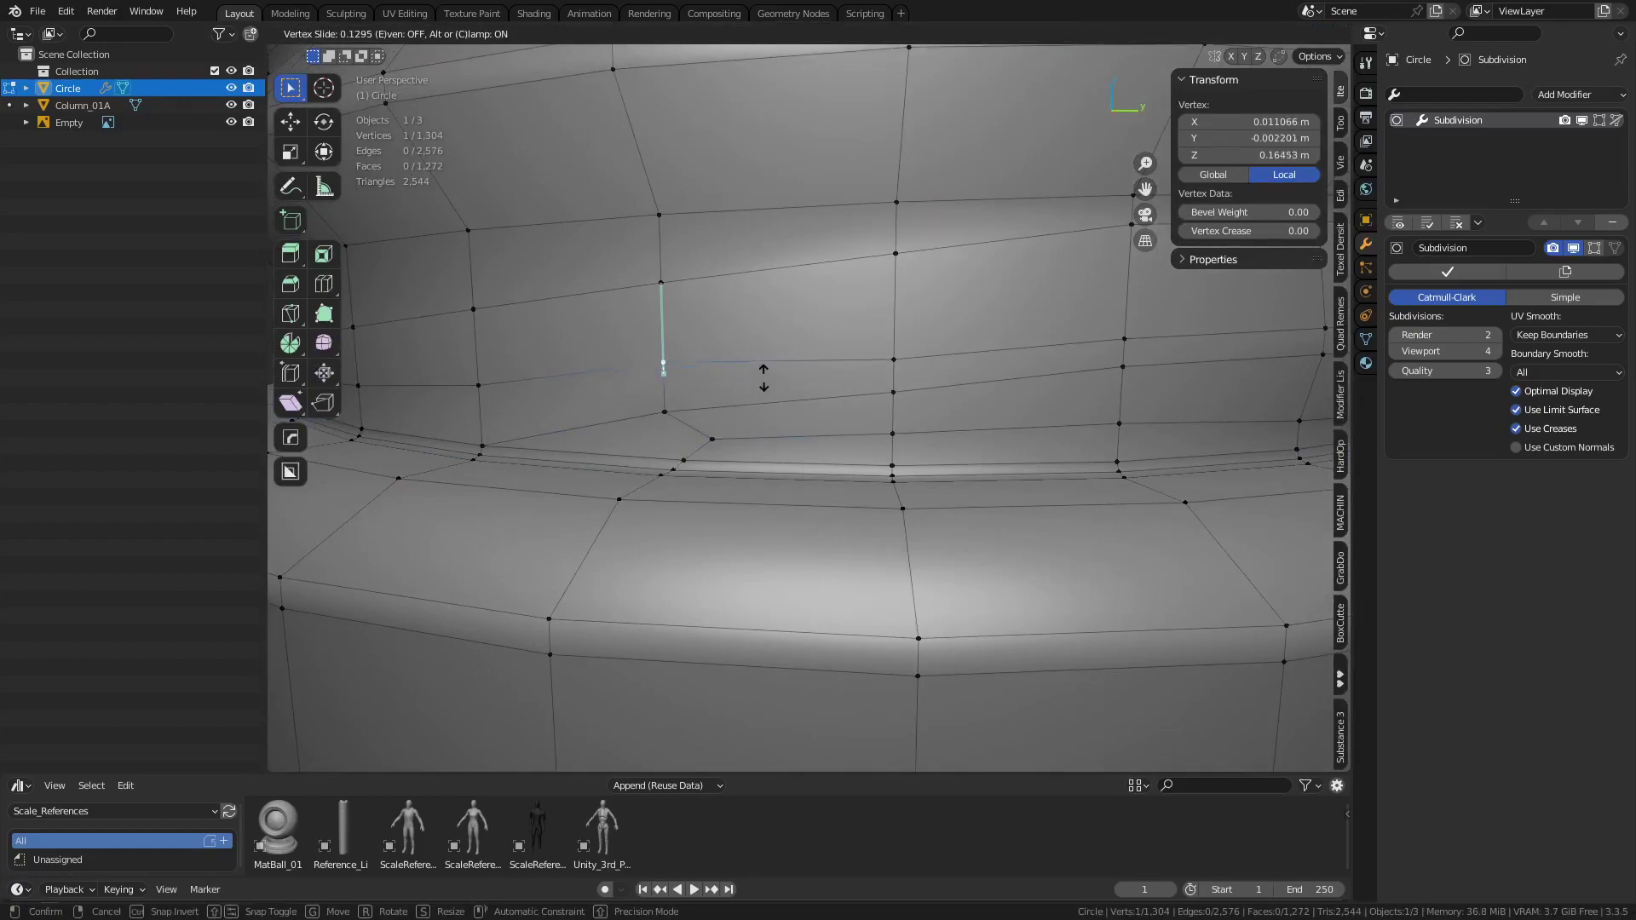
pyautogui.click(764, 365)
pyautogui.click(896, 357)
pyautogui.hotkey('shift', 'v')
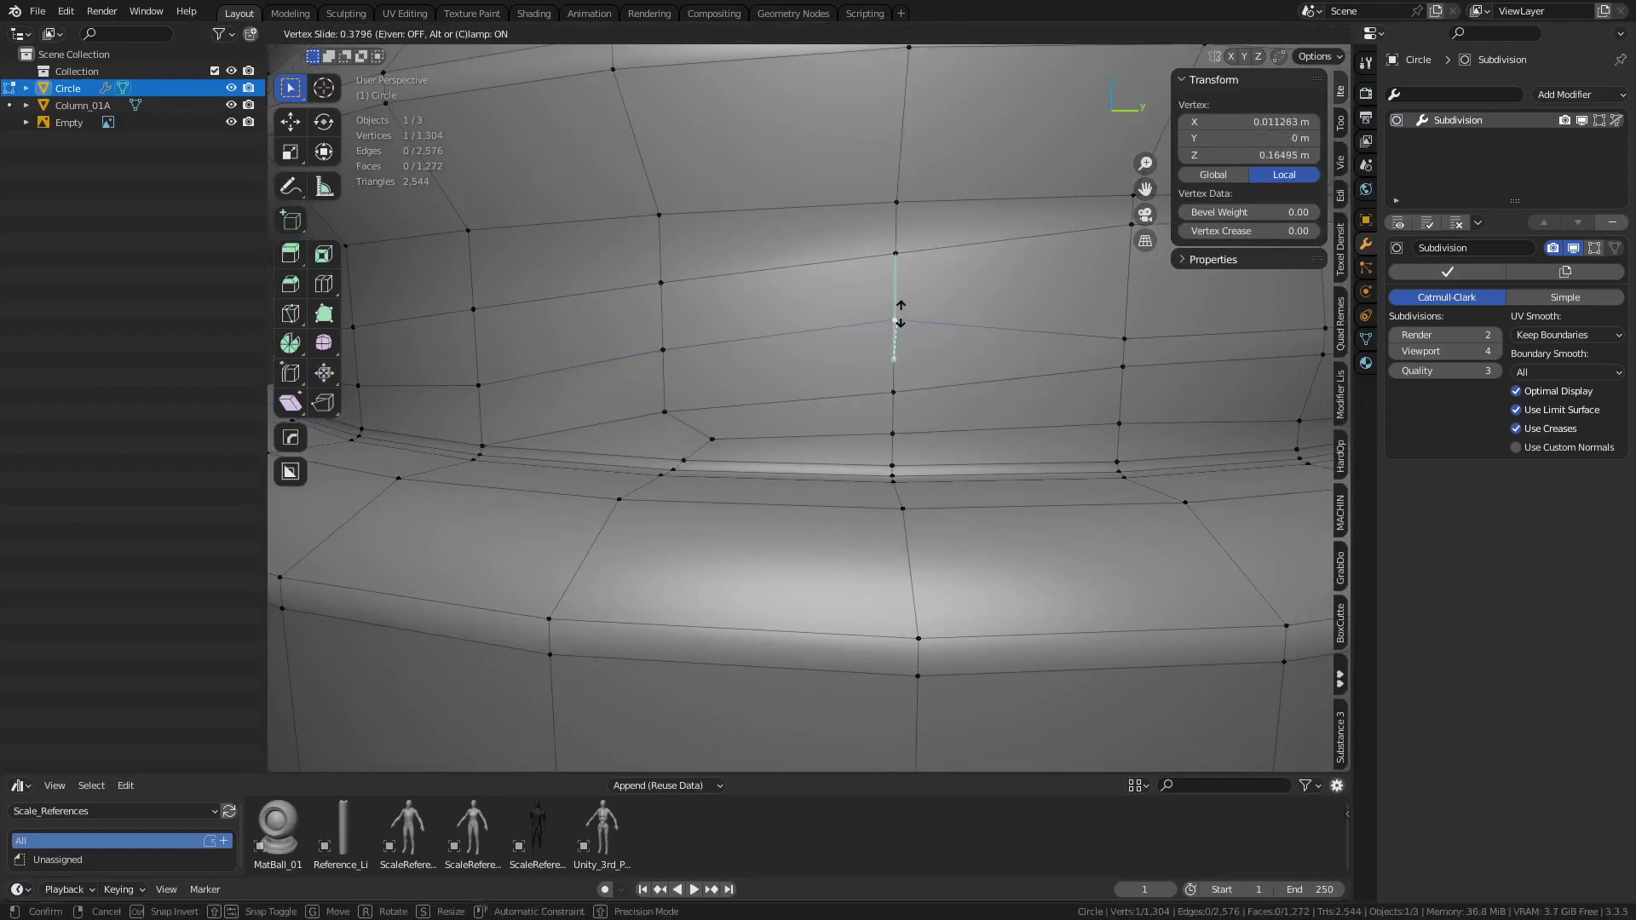
pyautogui.click(901, 317)
pyautogui.click(1115, 345)
pyautogui.press('g')
pyautogui.press('g')
pyautogui.click(1111, 322)
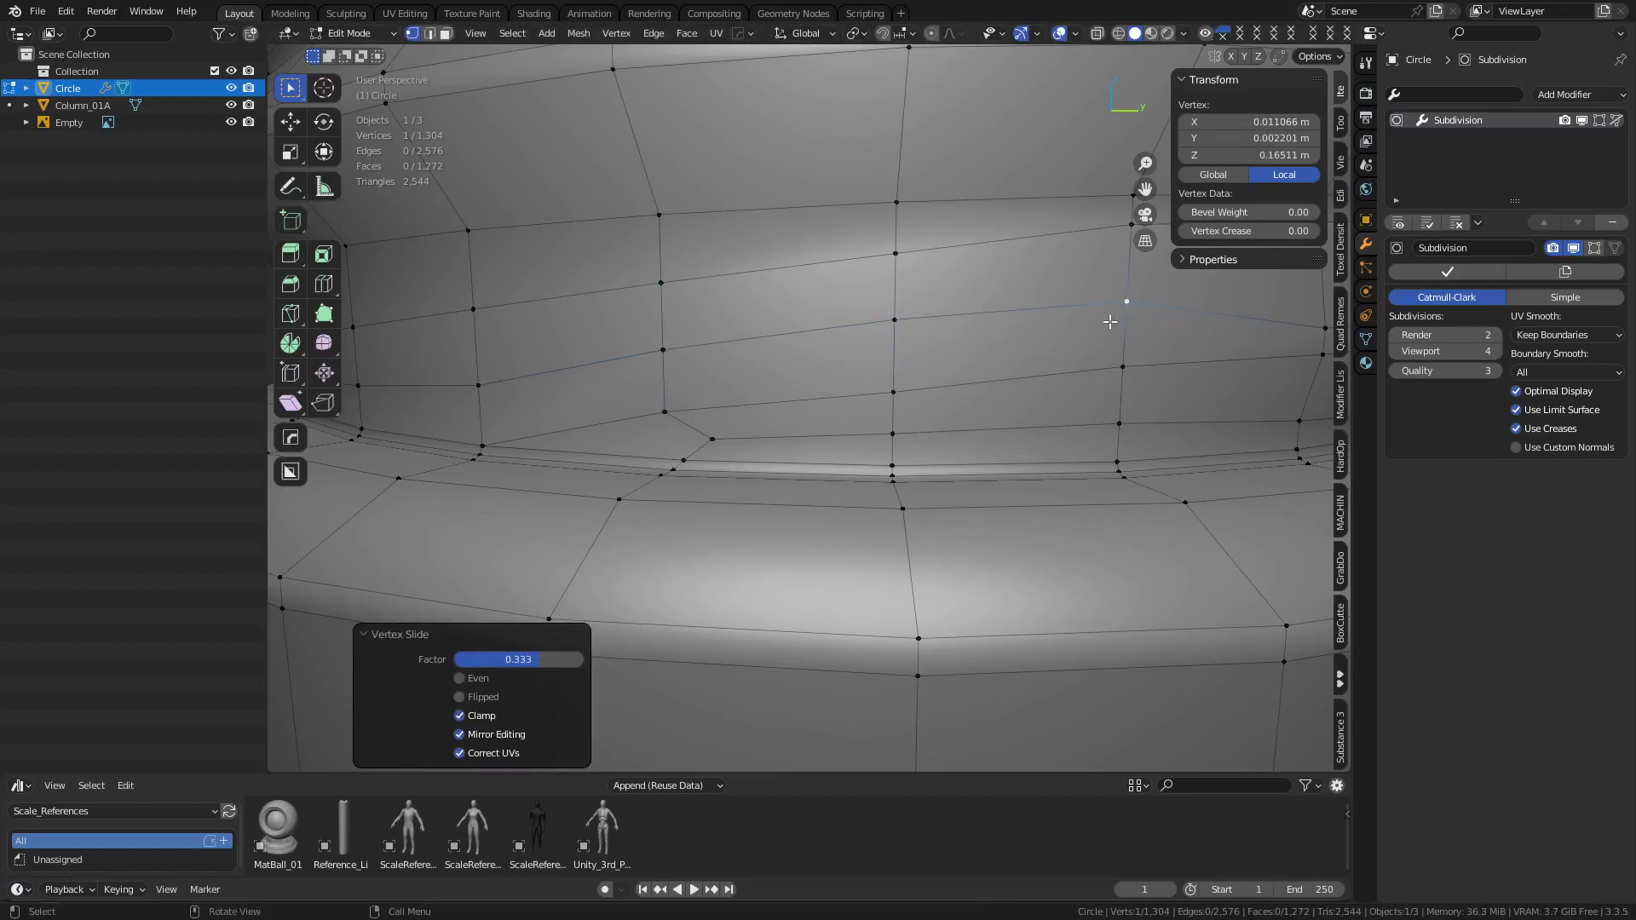
# Slide the three vertices on the edge line directly below upward too, including the one at the thread's tip
pyautogui.click(1112, 365)
pyautogui.press('g')
pyautogui.press('g')
pyautogui.click(1112, 343)
pyautogui.click(900, 391)
pyautogui.press('g')
pyautogui.press('g')
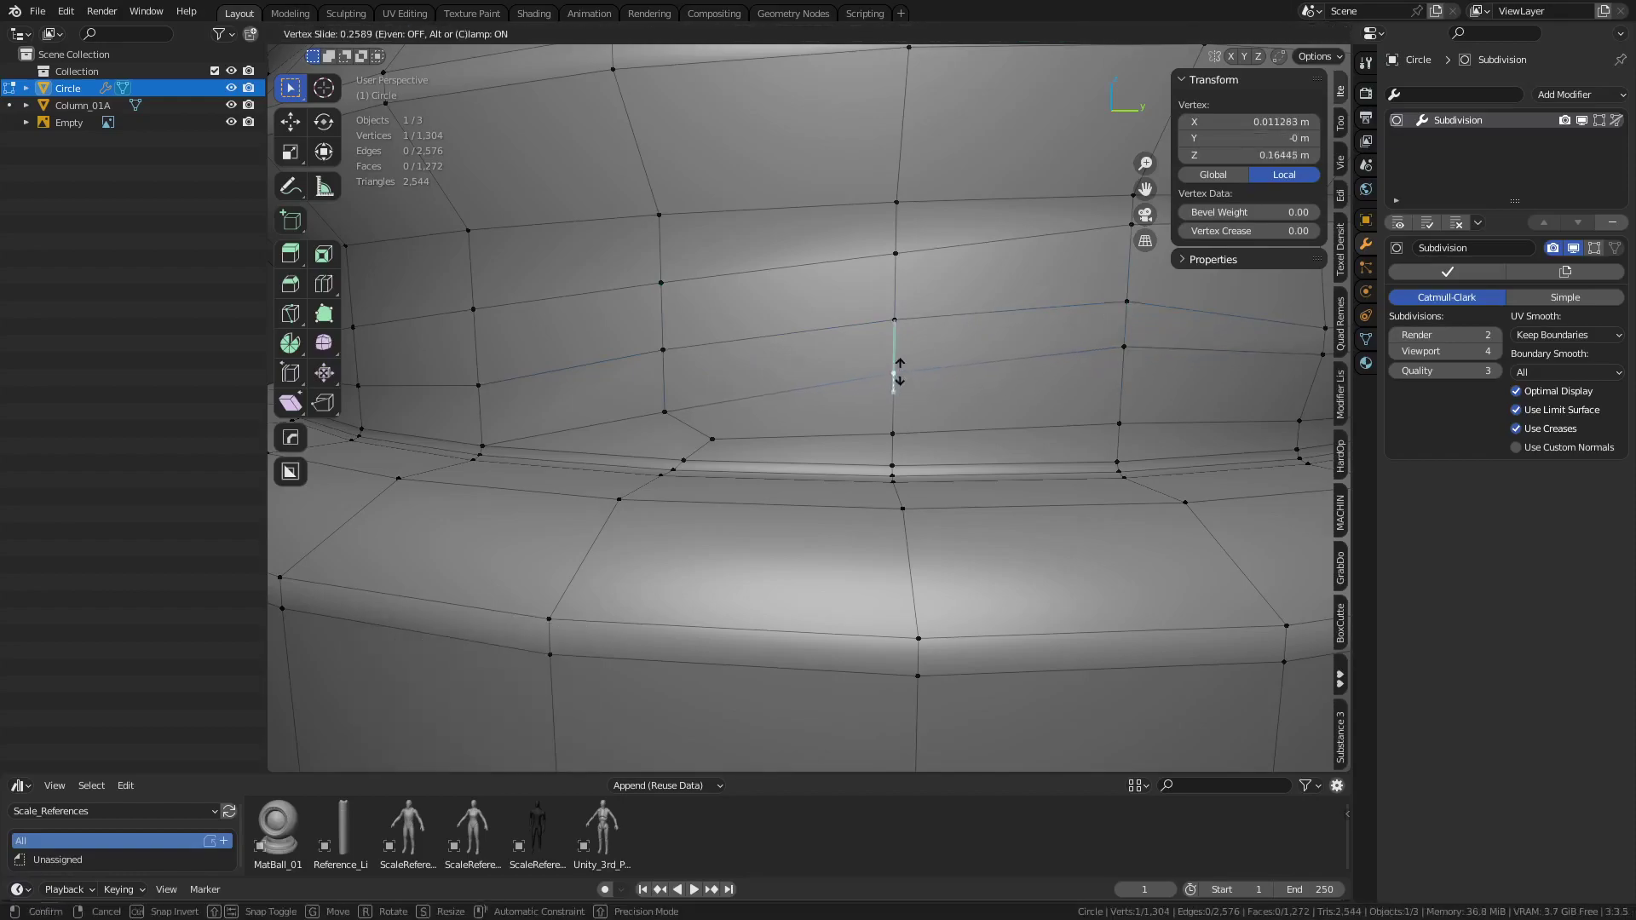
pyautogui.click(899, 364)
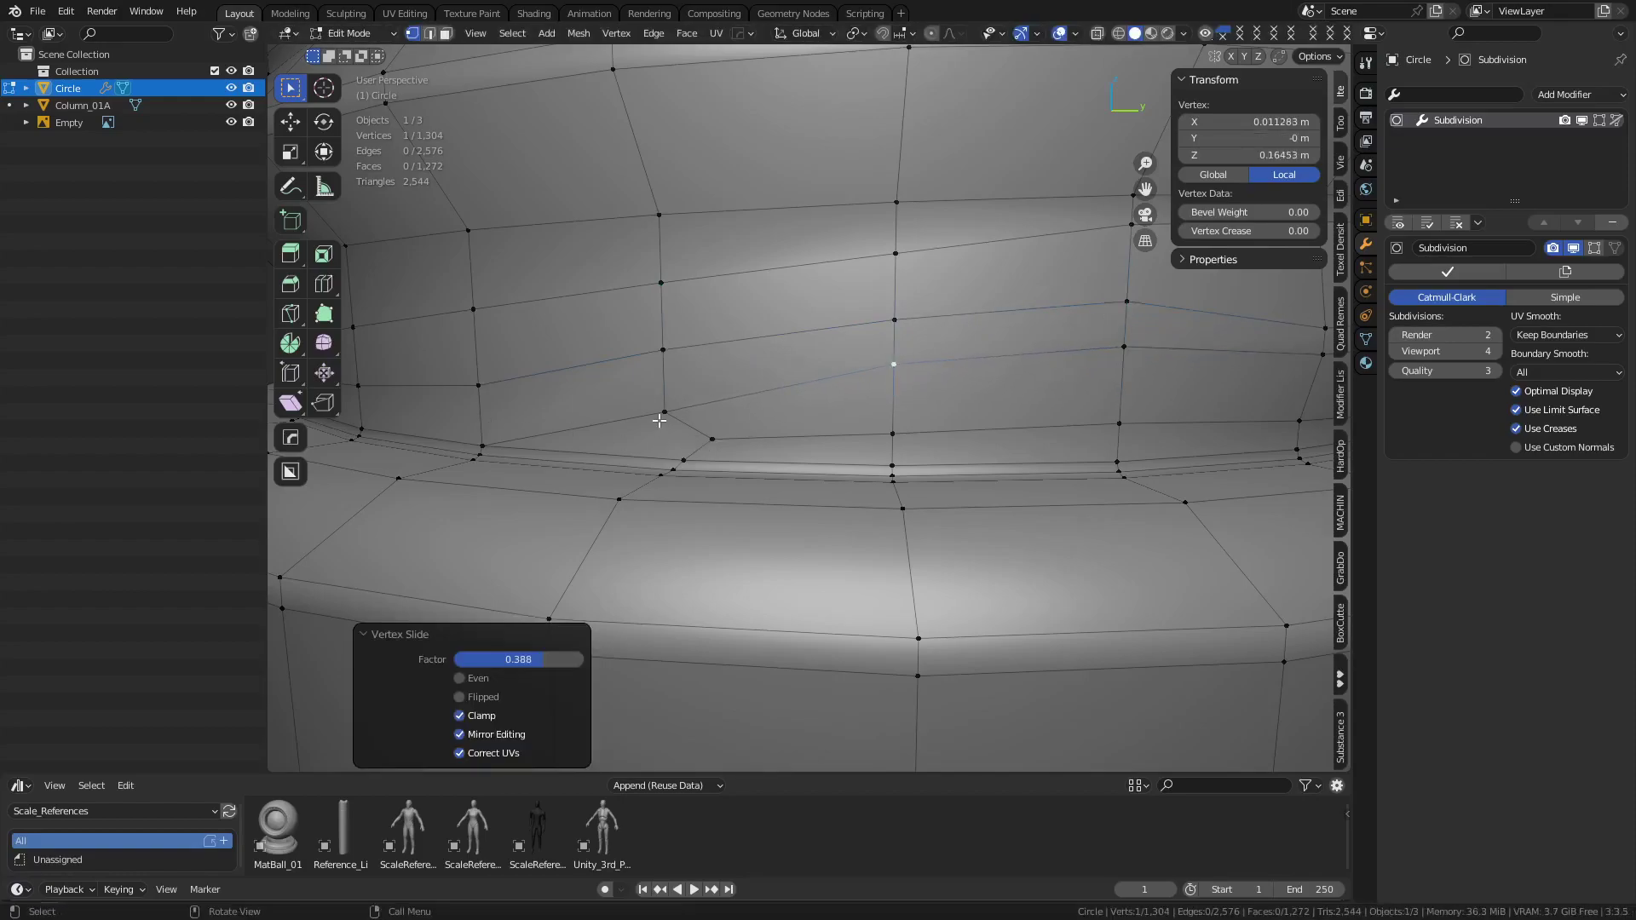
pyautogui.click(661, 416)
pyautogui.press('g')
pyautogui.press('g')
pyautogui.click(658, 397)
# Dissolve the three edges that meet at the vertex just below the thread's tip
pyautogui.press('2')
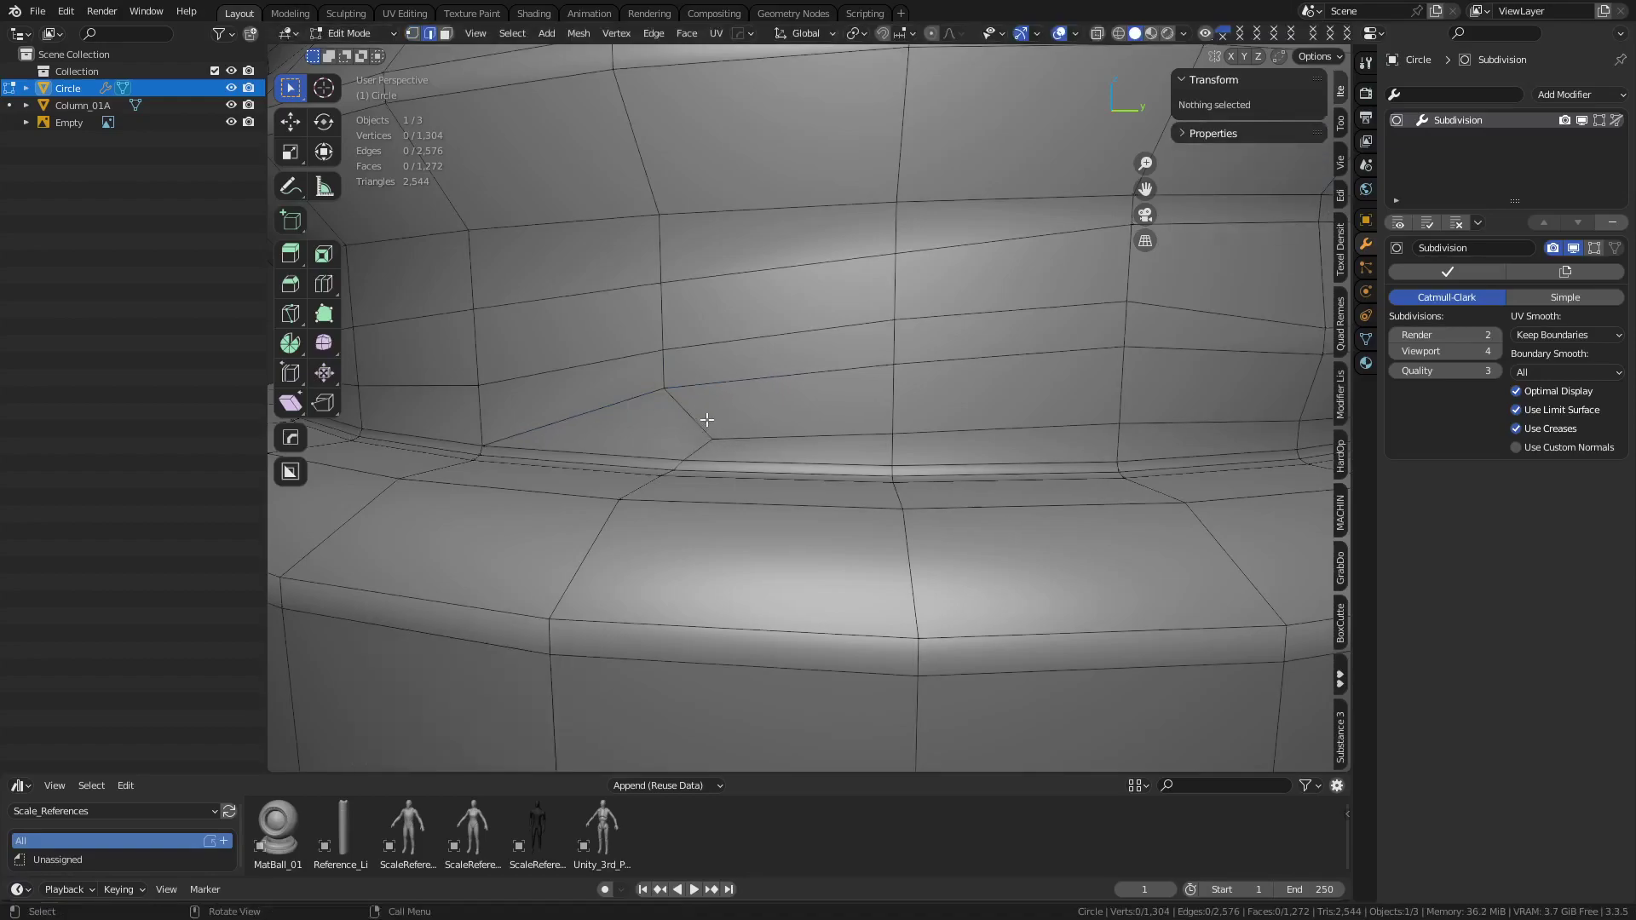
pyautogui.click(702, 422)
pyautogui.keyDown('shift'); pyautogui.click(701, 450); pyautogui.keyUp('shift')
pyautogui.keyDown('shift'); pyautogui.click(750, 435); pyautogui.keyUp('shift')
pyautogui.hotkey('ctrl', 'x')
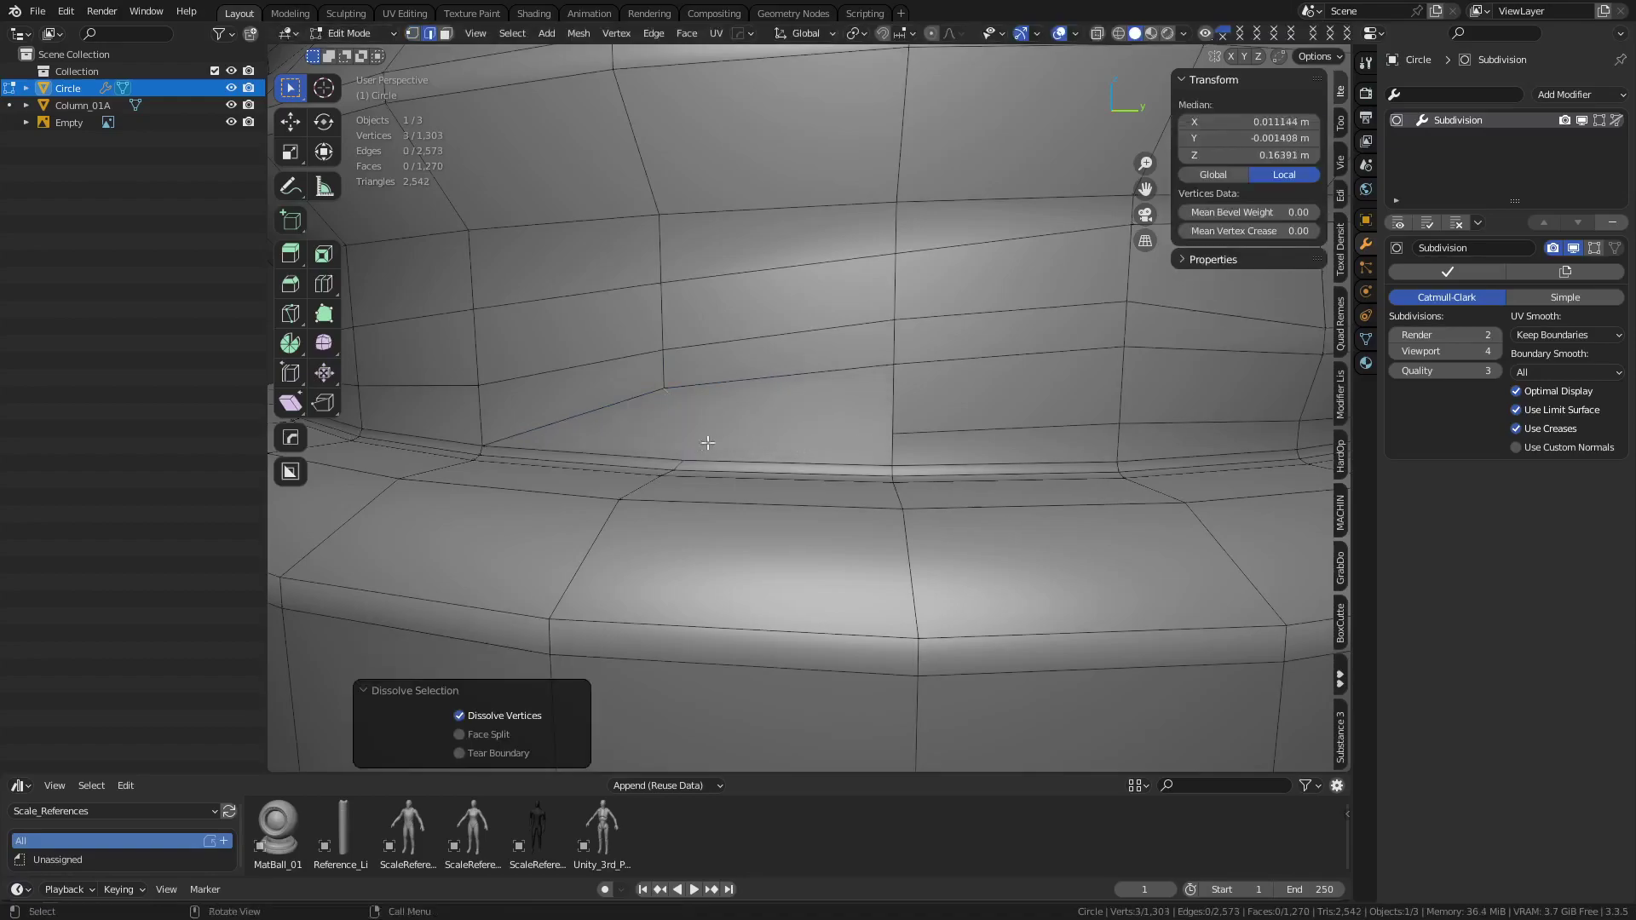
# Connect the thread-tip vertex to the vertex below it on the collar's bevel line with an edge
pyautogui.press('1')
pyautogui.click(682, 458)
pyautogui.keyDown('shift'); pyautogui.click(667, 397); pyautogui.keyUp('shift')
pyautogui.press('j')
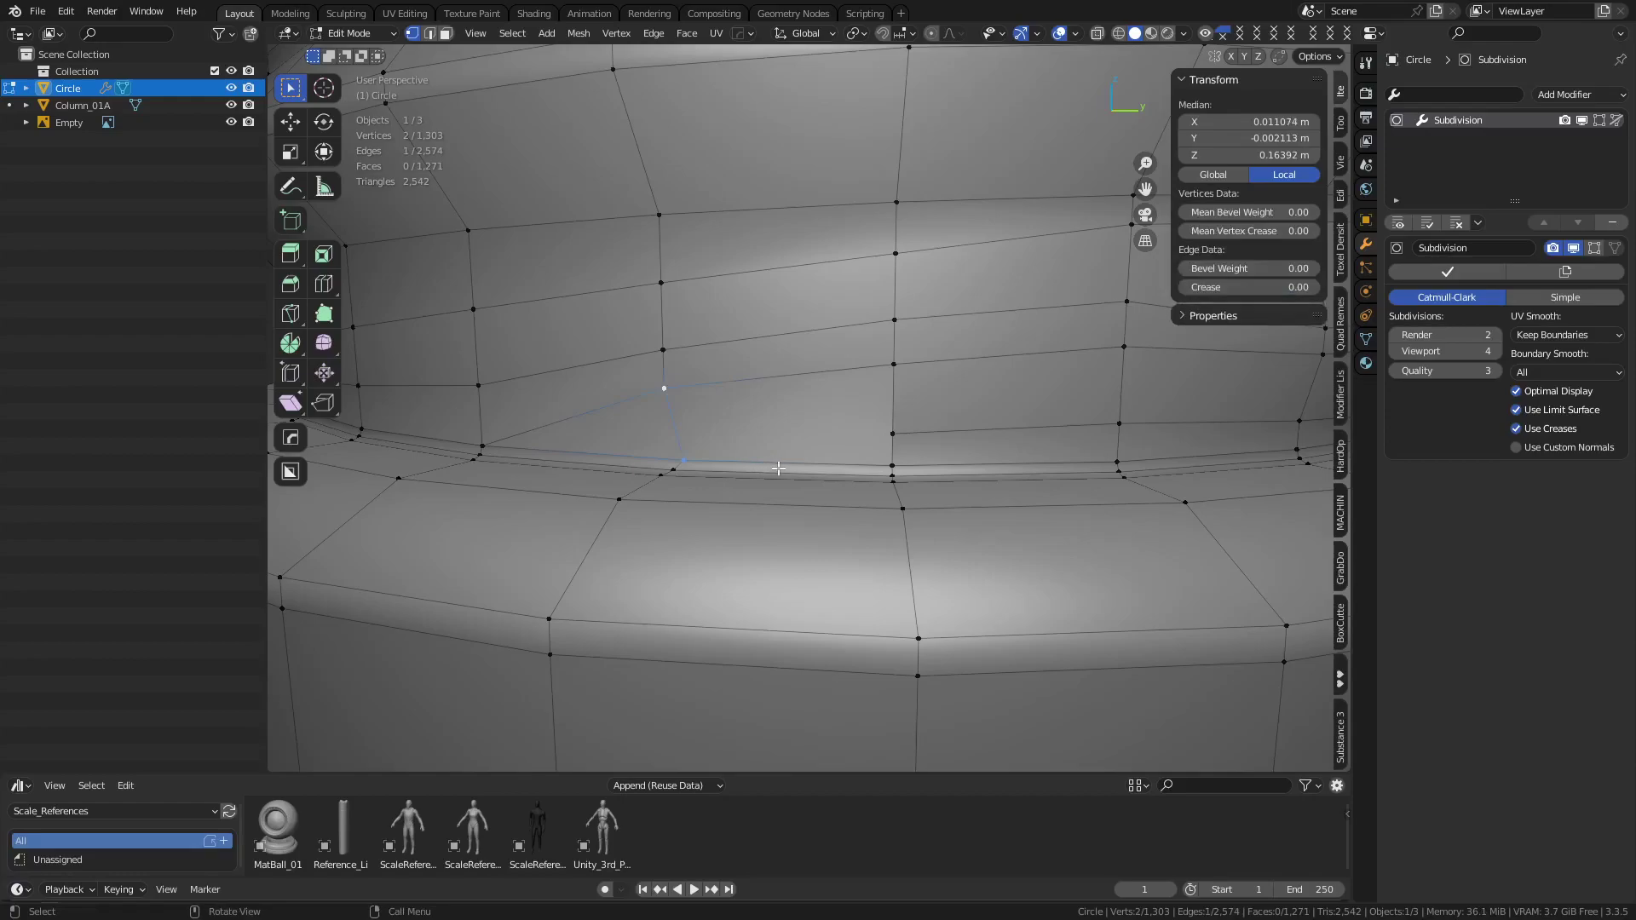
# Knife edges from the thread tip, the lower horizontal line and the bevel line to one new interior point, and dissolve the straight connecting edge
pyautogui.press('k')
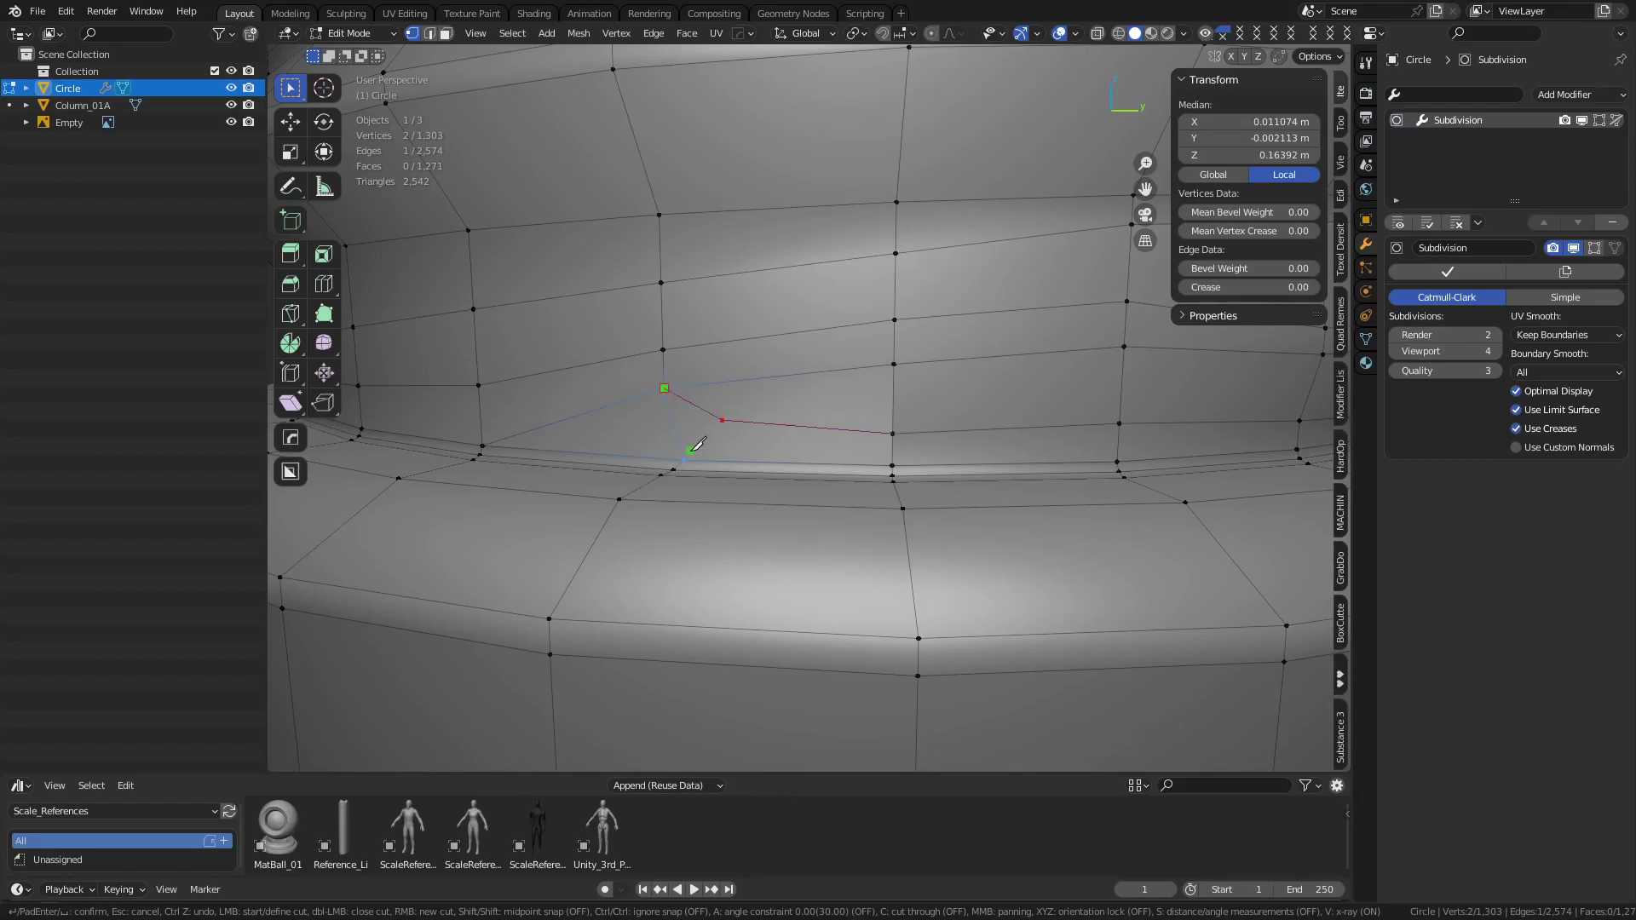
pyautogui.press('Return')
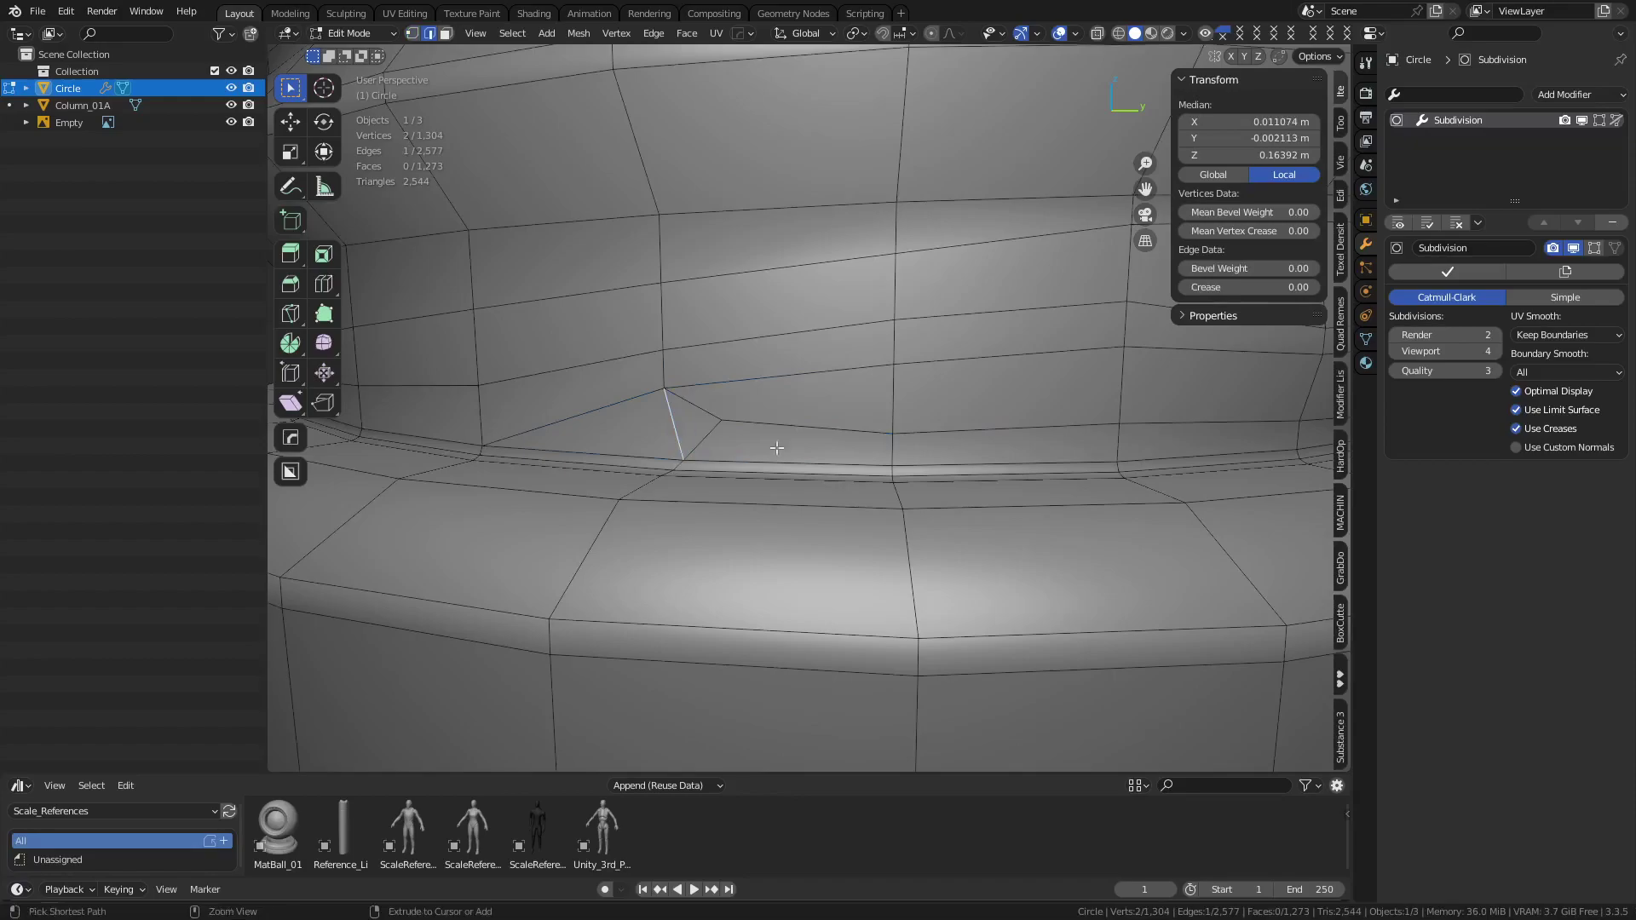
pyautogui.hotkey('ctrl', 'x')
pyautogui.hotkey('ctrl', 'Tab')
pyautogui.click(728, 468)
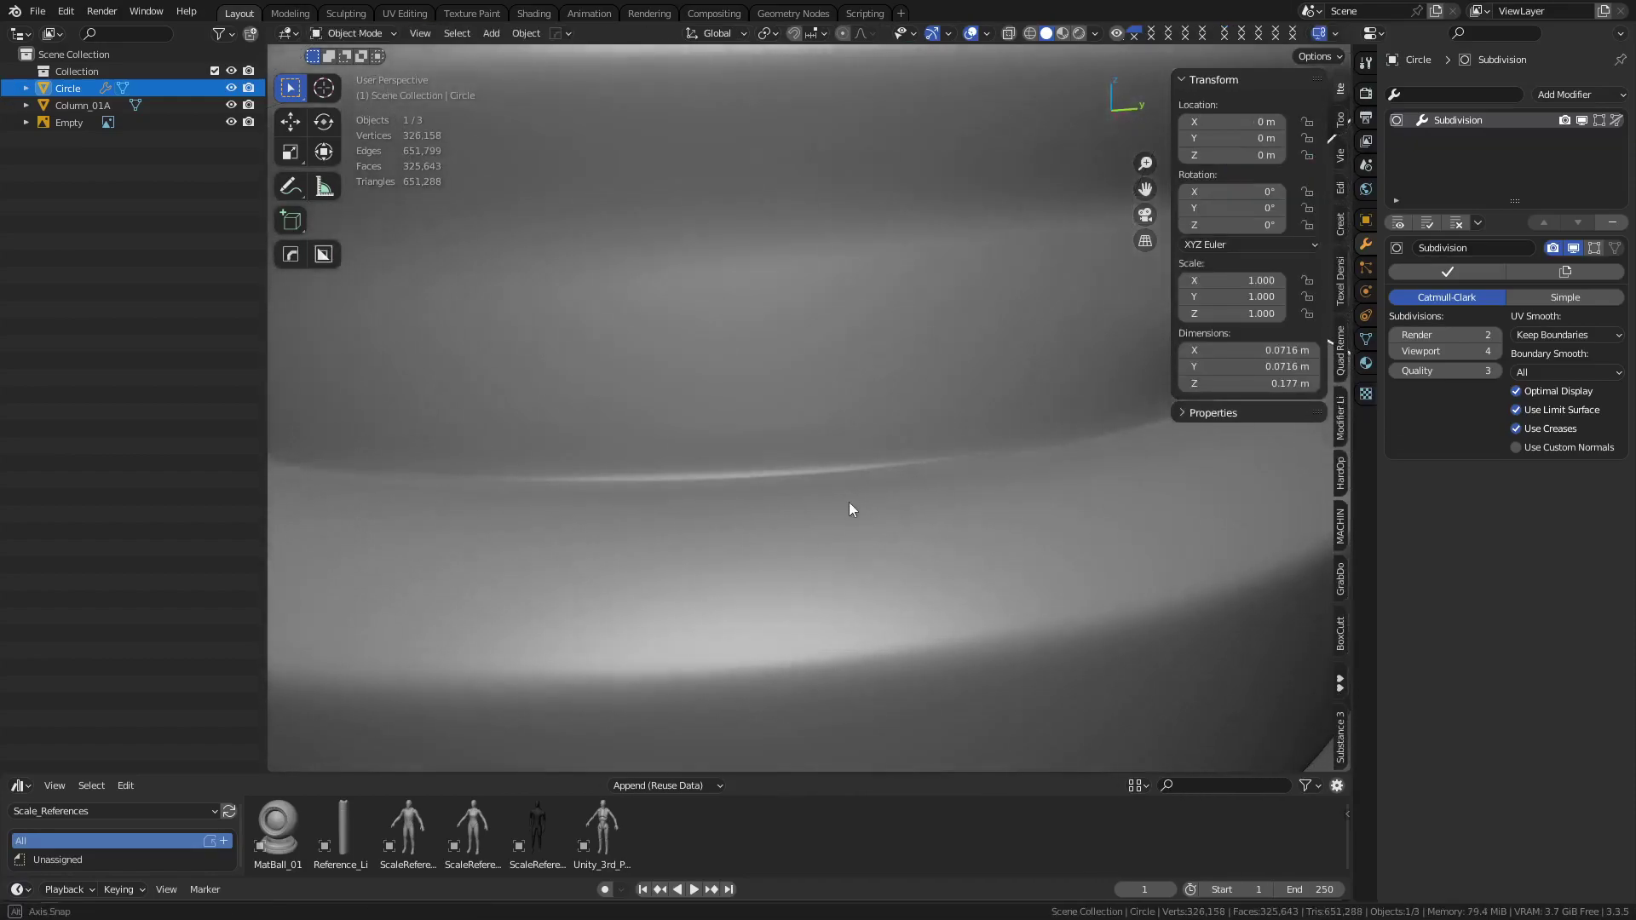
pyautogui.moveTo(868, 487); pyautogui.dragTo(835, 451, button='middle')
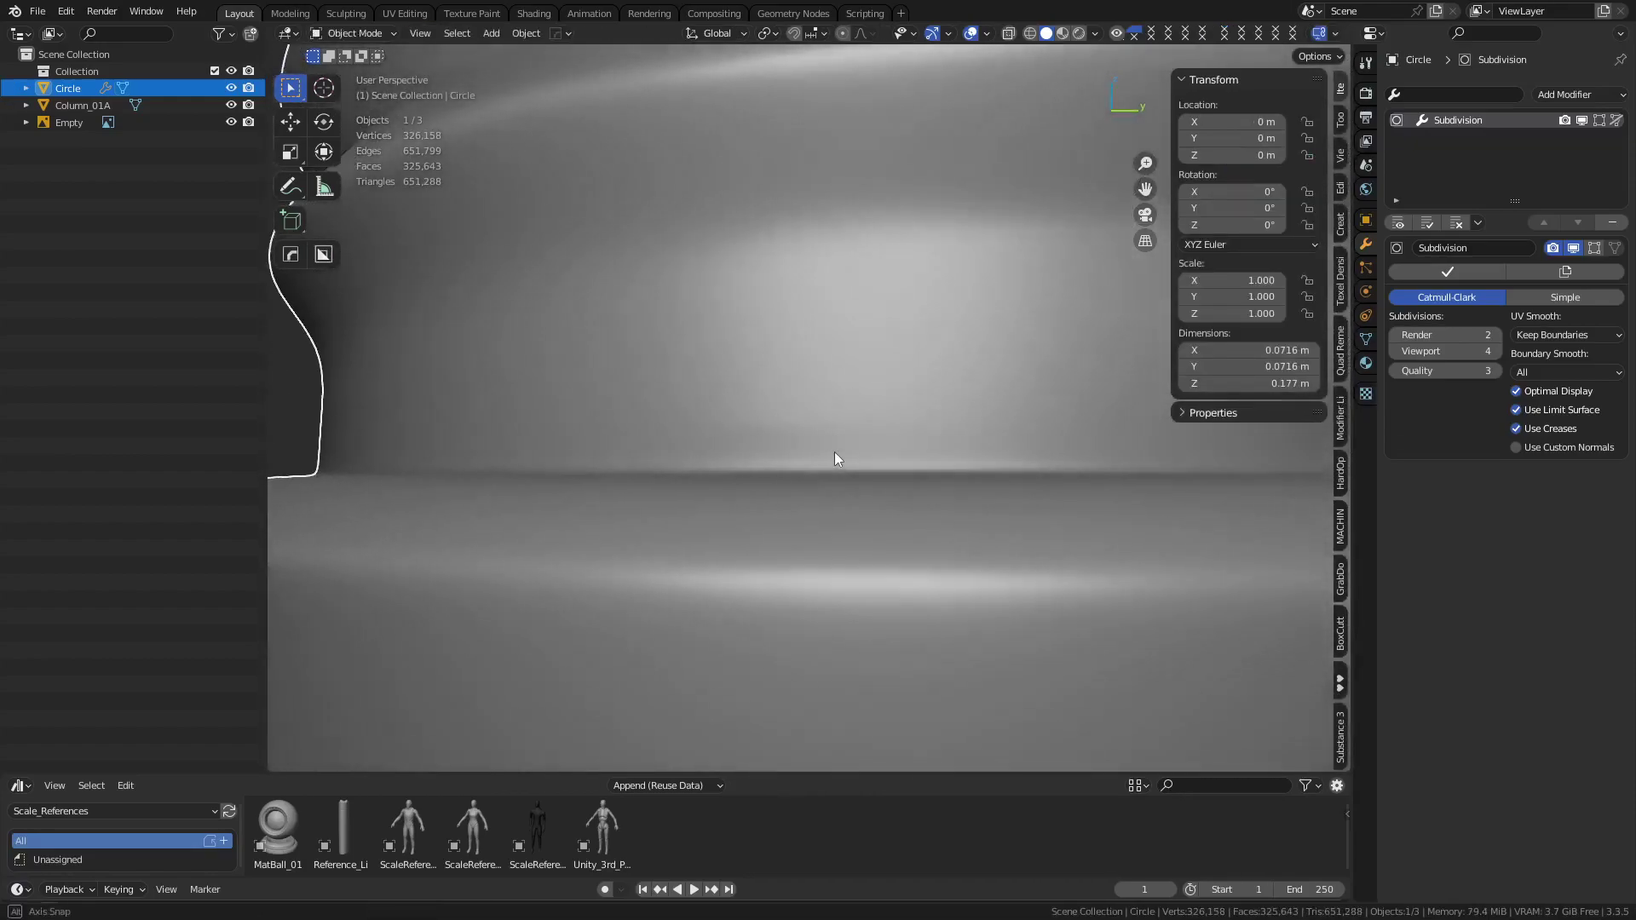
# Examine how the face loops run through the collar, thread and lip by selecting them, and inspect the smooth neck in Object Mode
pyautogui.hotkey('ctrl', 'Tab')
pyautogui.click(938, 454)
pyautogui.press('1')
pyautogui.click(697, 391)
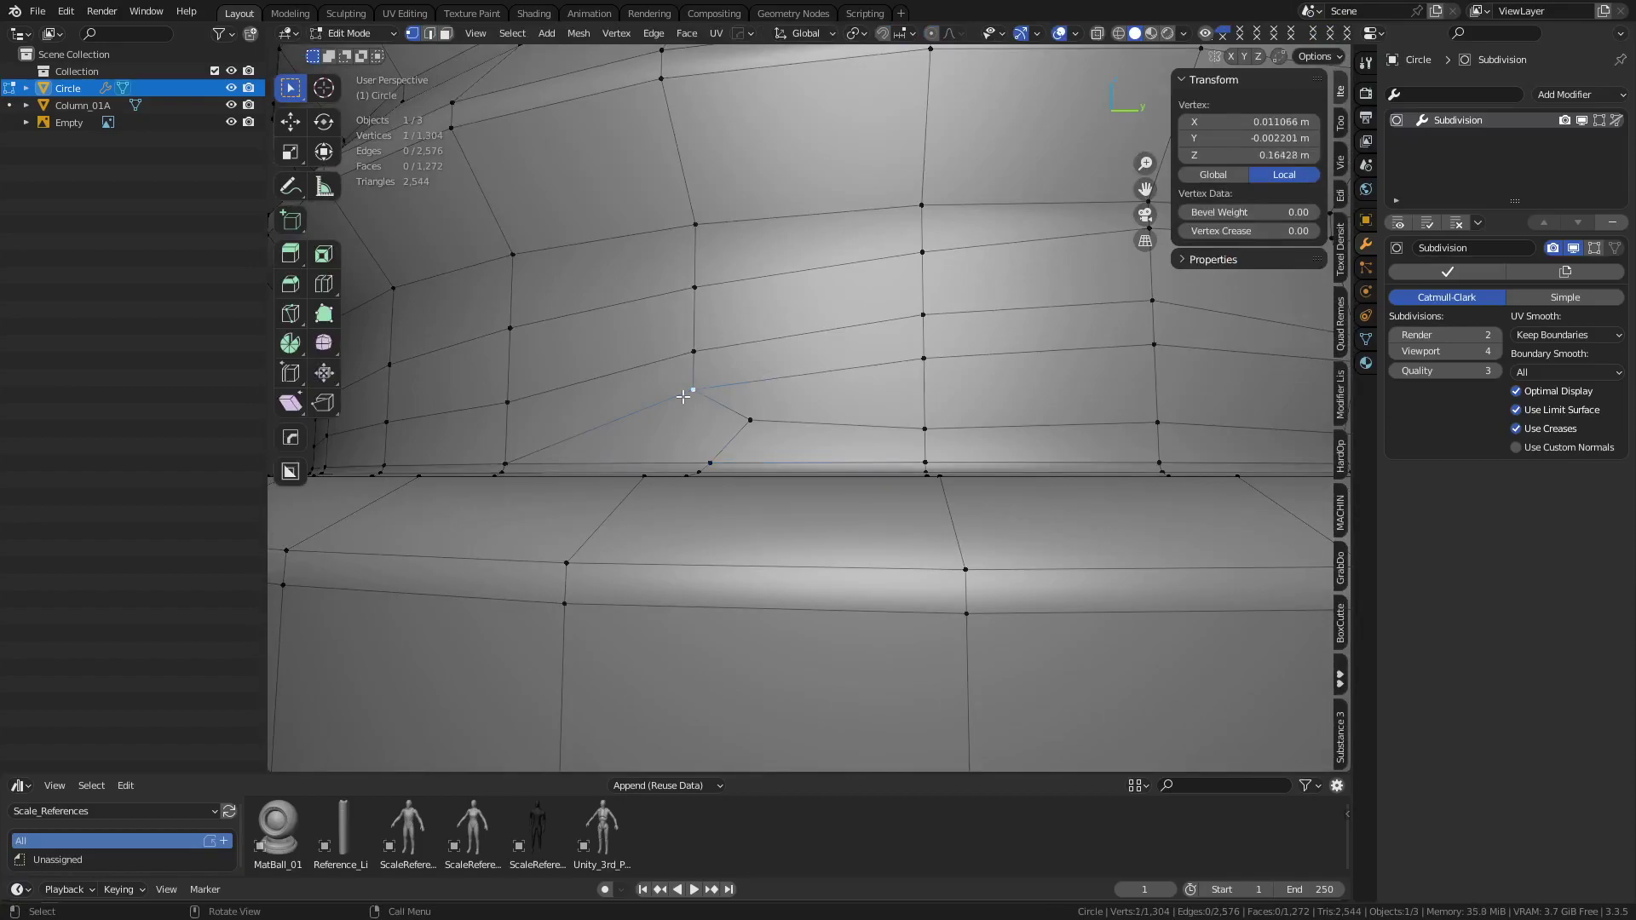
pyautogui.scroll(-5, 864, 413)
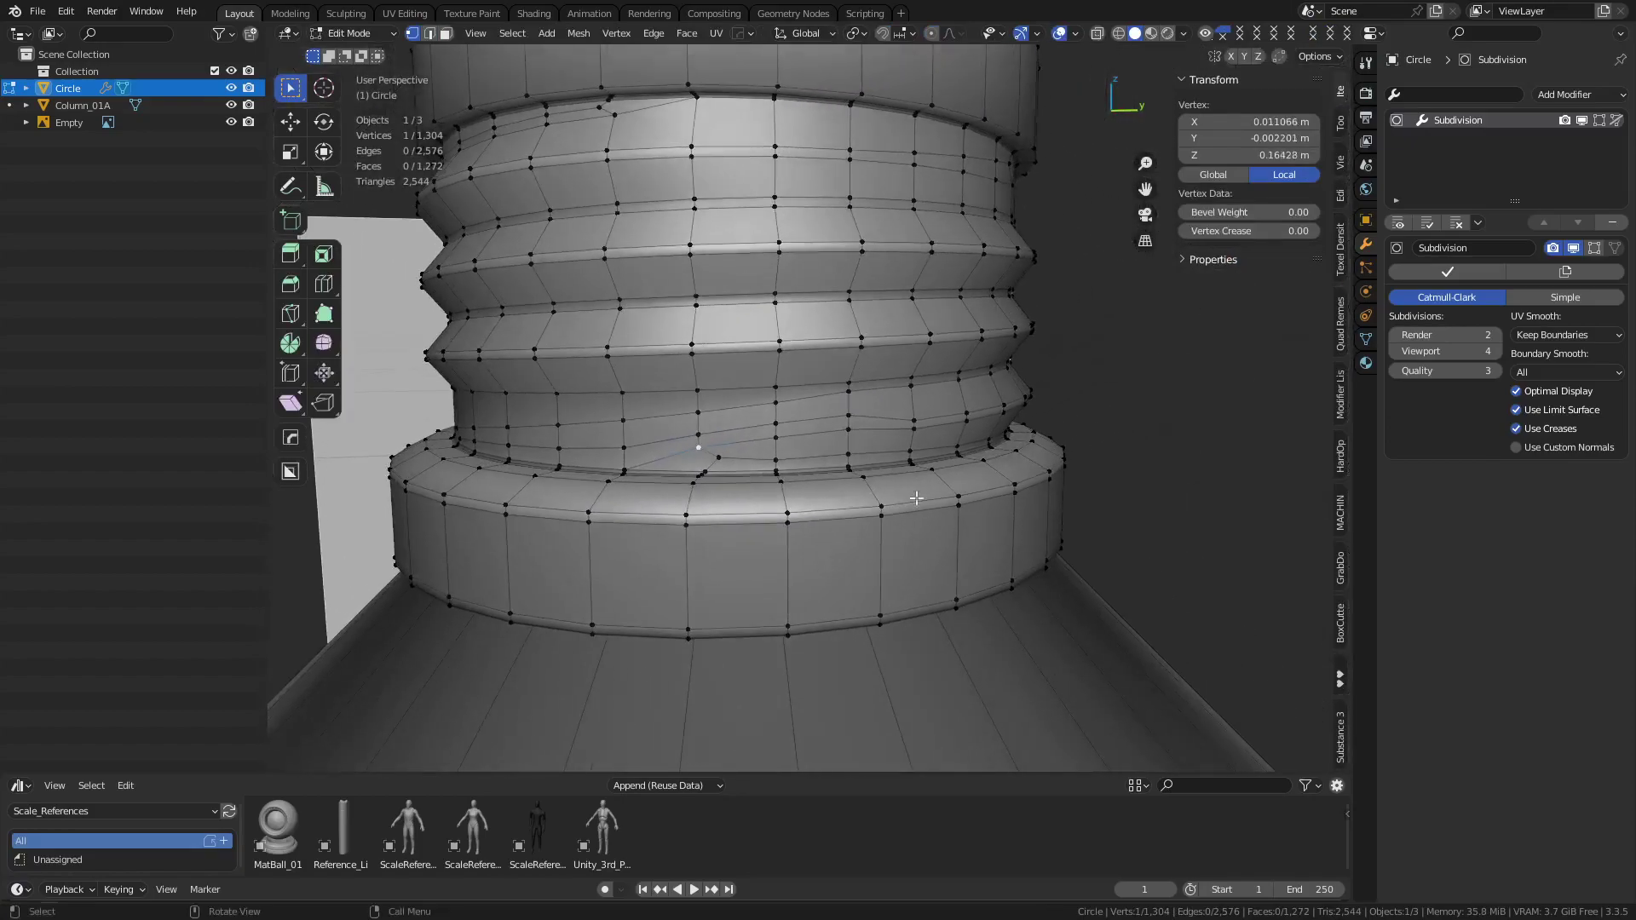
pyautogui.hotkey('alt', 'a')
pyautogui.scroll(-4, 861, 471)
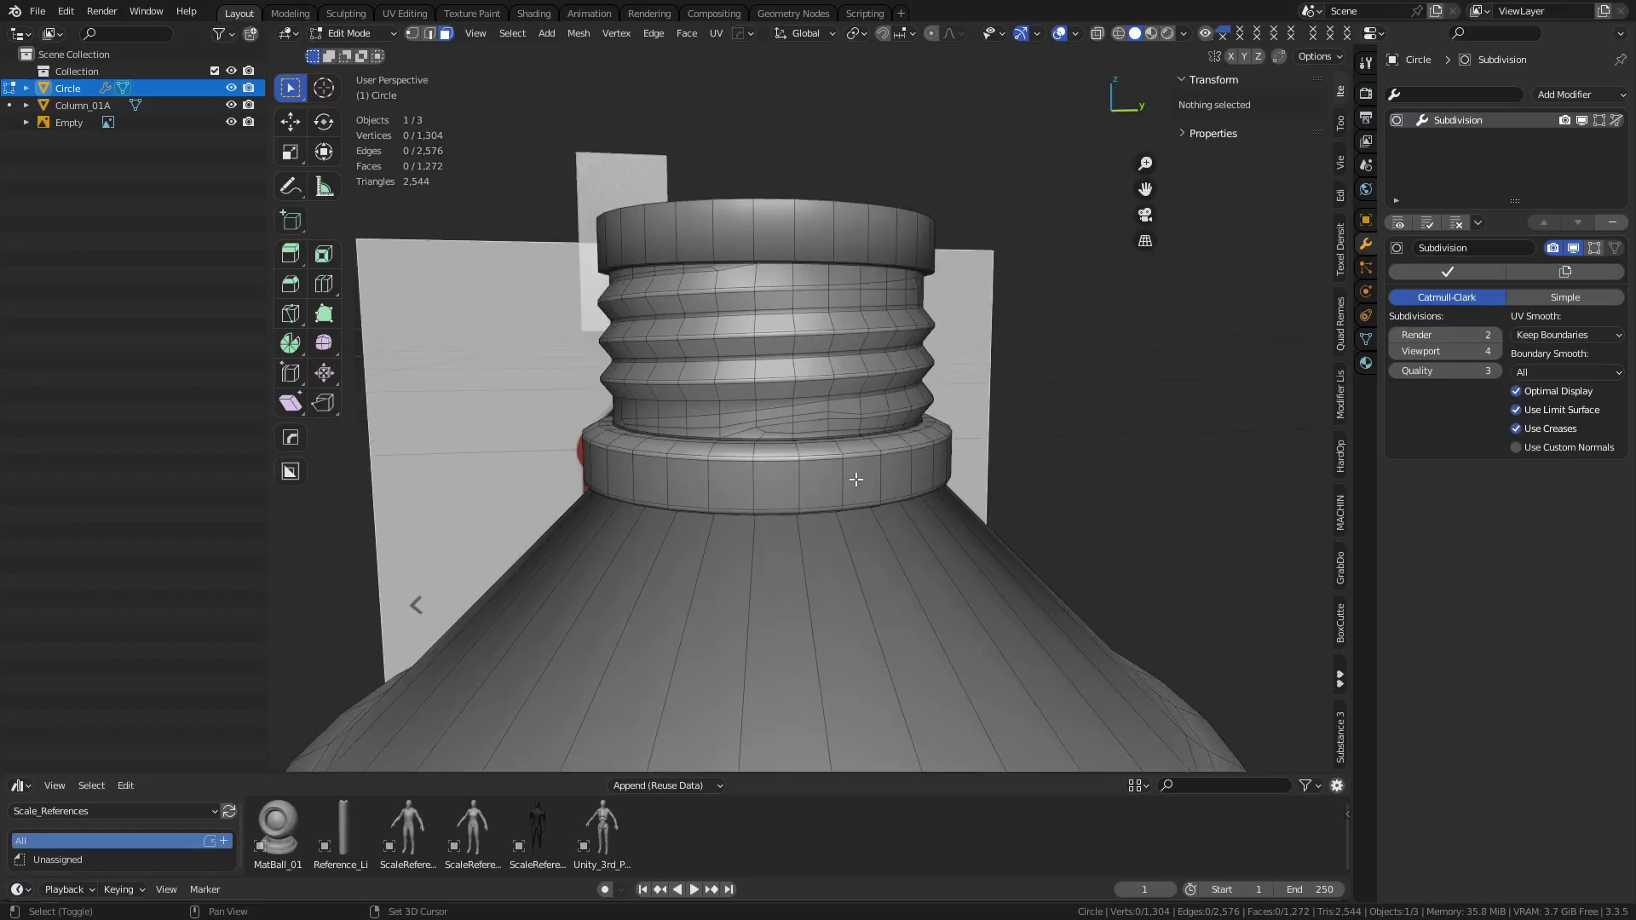
pyautogui.moveTo(810, 485); pyautogui.dragTo(800, 501, button='middle')
pyautogui.keyDown('alt'); pyautogui.click(793, 468); pyautogui.keyUp('alt')
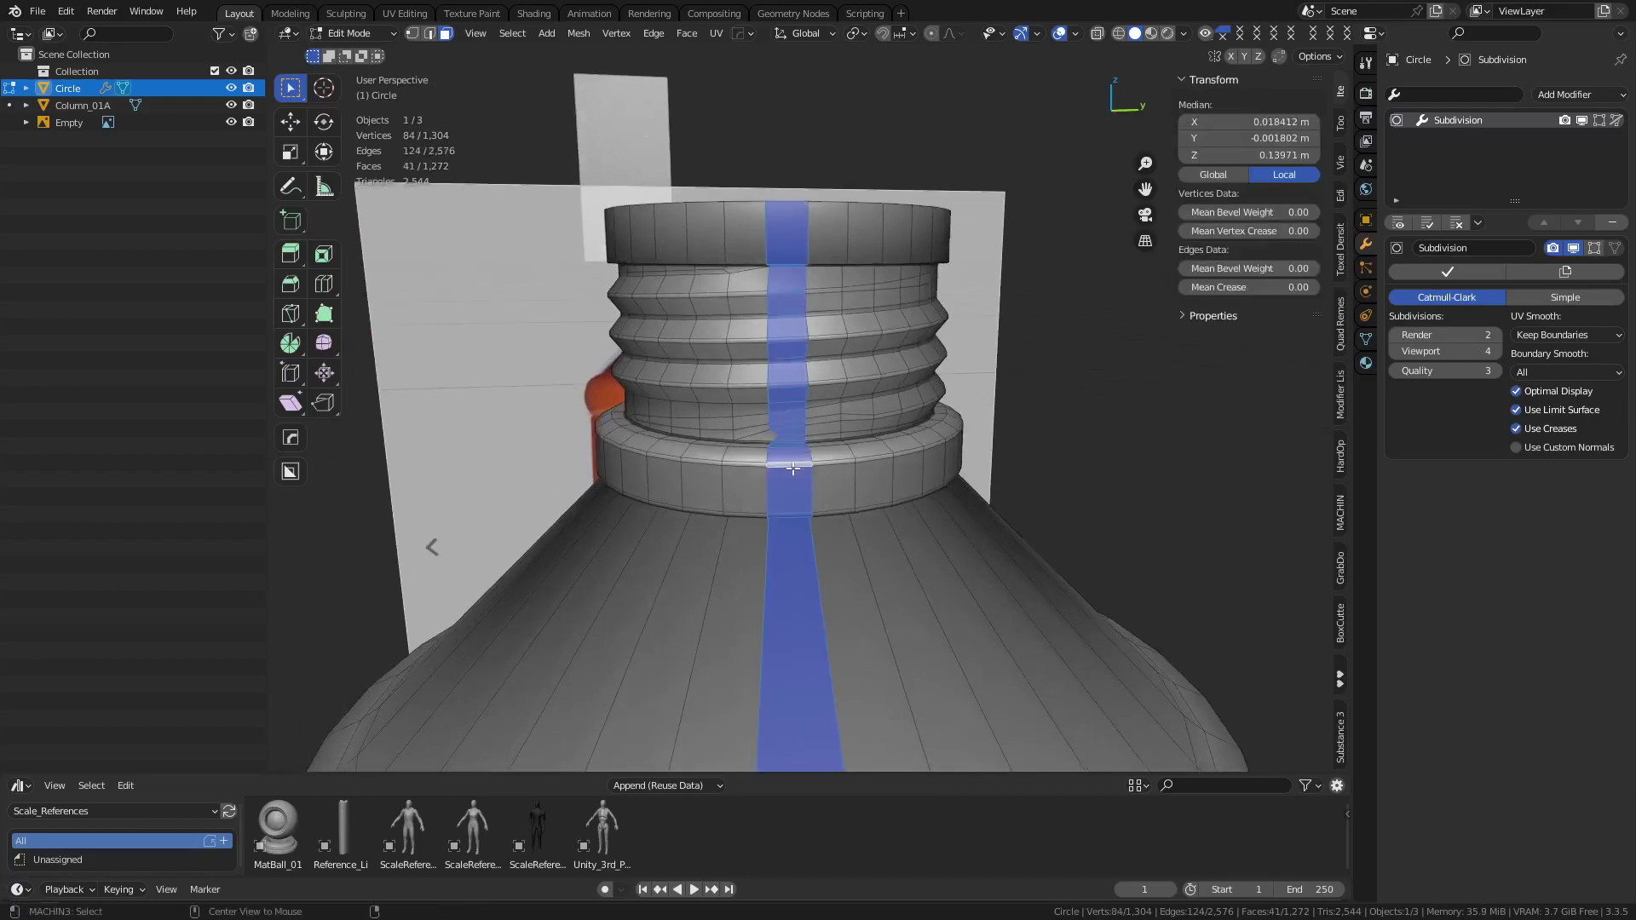
pyautogui.keyDown('alt'); pyautogui.click(741, 466); pyautogui.keyUp('alt')
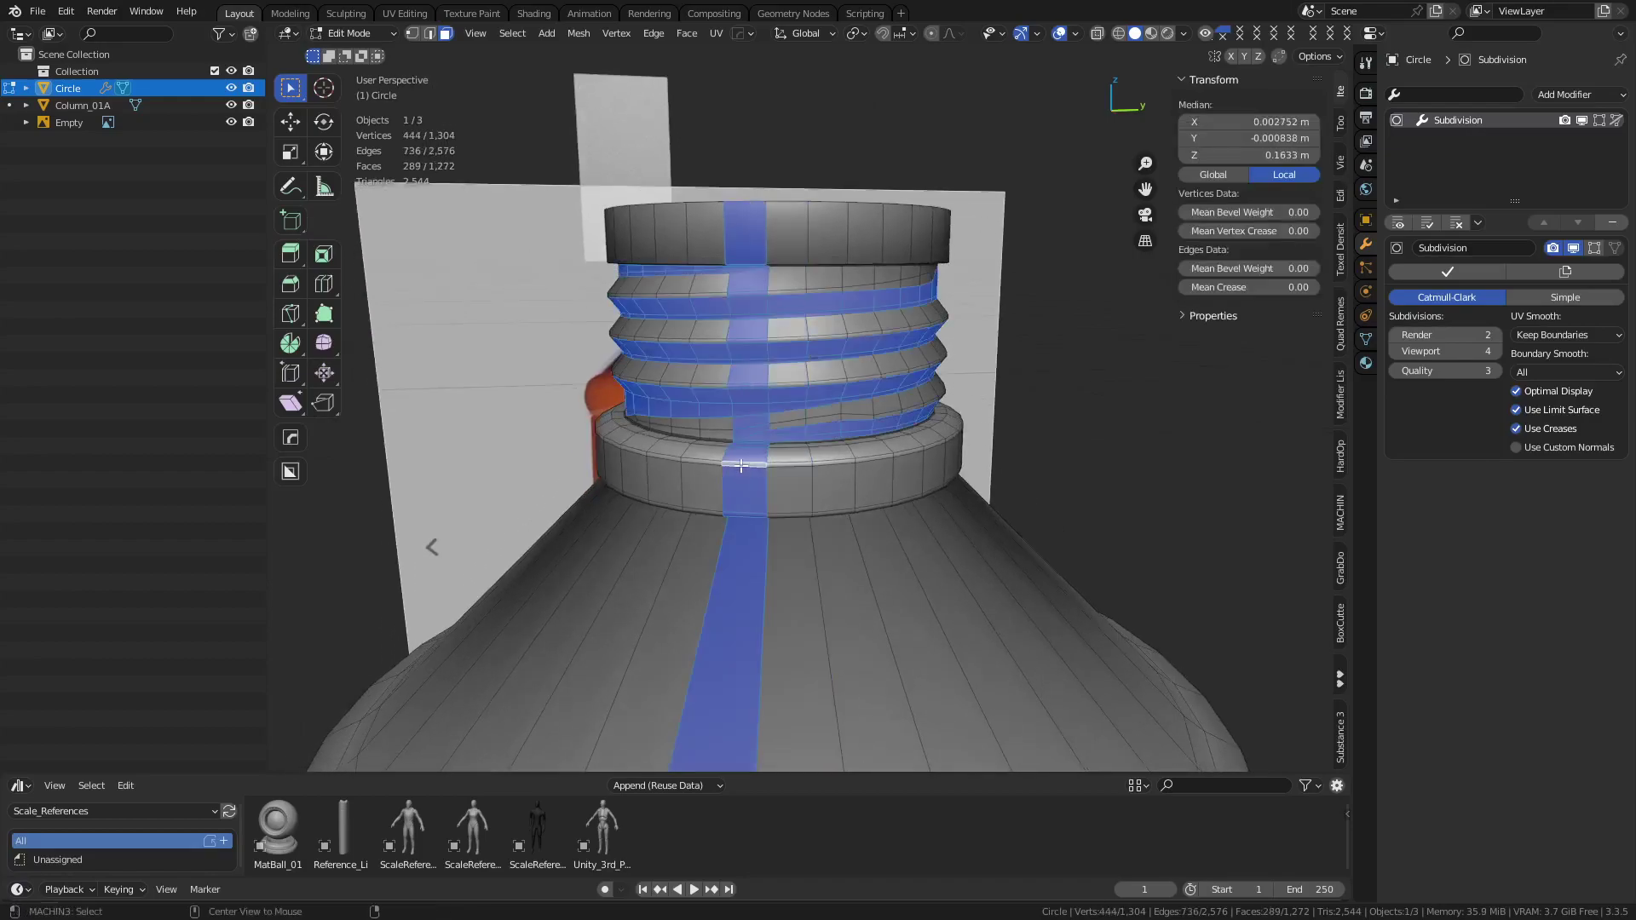
pyautogui.keyDown('alt'); pyautogui.click(763, 337); pyautogui.keyUp('alt')
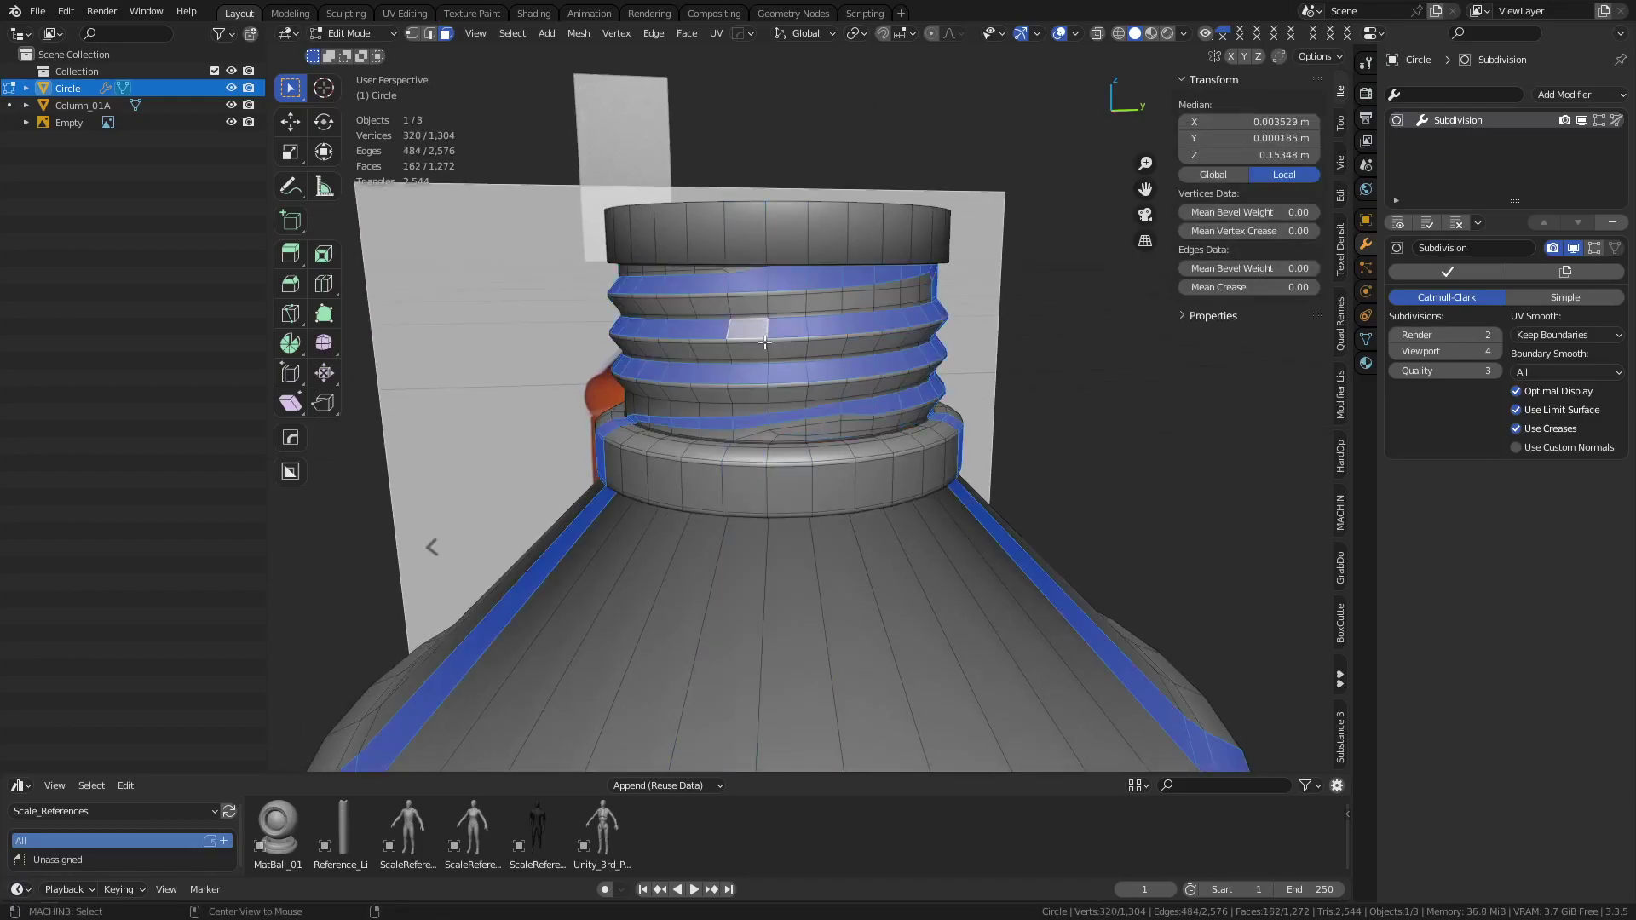
pyautogui.keyDown('alt'); pyautogui.click(629, 447); pyautogui.keyUp('alt')
pyautogui.keyDown('alt'); pyautogui.click(722, 445); pyautogui.keyUp('alt')
pyautogui.keyDown('alt'); pyautogui.keyDown('shift'); pyautogui.click(734, 454); pyautogui.keyUp('shift'); pyautogui.keyUp('alt')
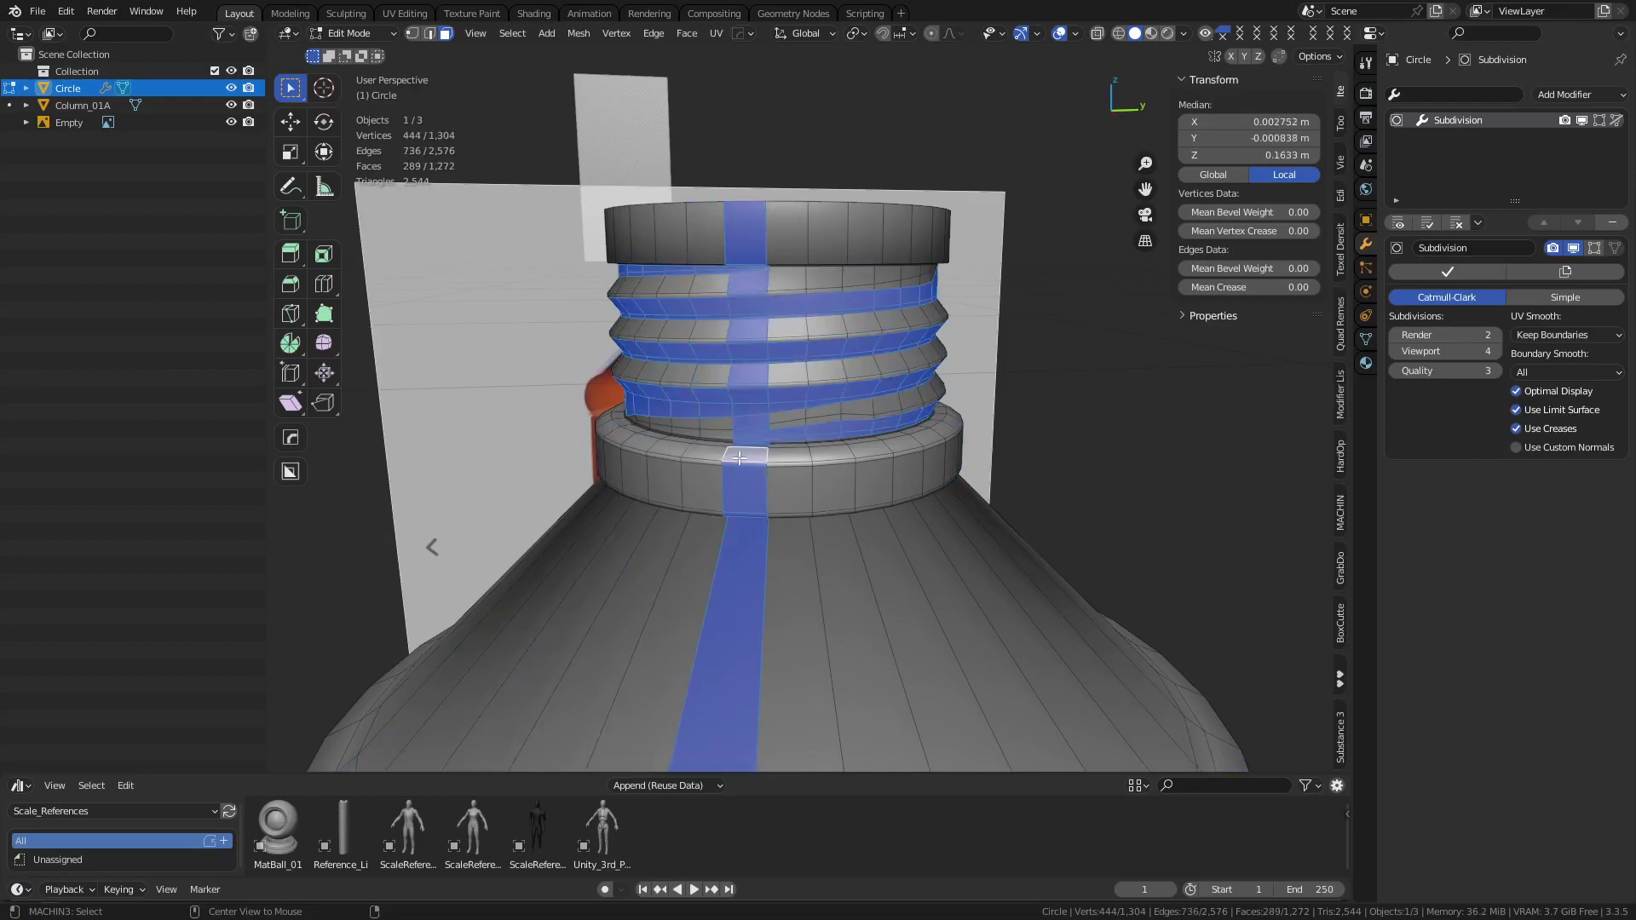
pyautogui.moveTo(738, 458); pyautogui.dragTo(651, 338, button='middle')
pyautogui.moveTo(831, 342); pyautogui.dragTo(837, 299, button='middle')
pyautogui.keyDown('alt'); pyautogui.click(811, 284); pyautogui.keyUp('alt')
pyautogui.keyDown('alt'); pyautogui.click(797, 277); pyautogui.keyUp('alt')
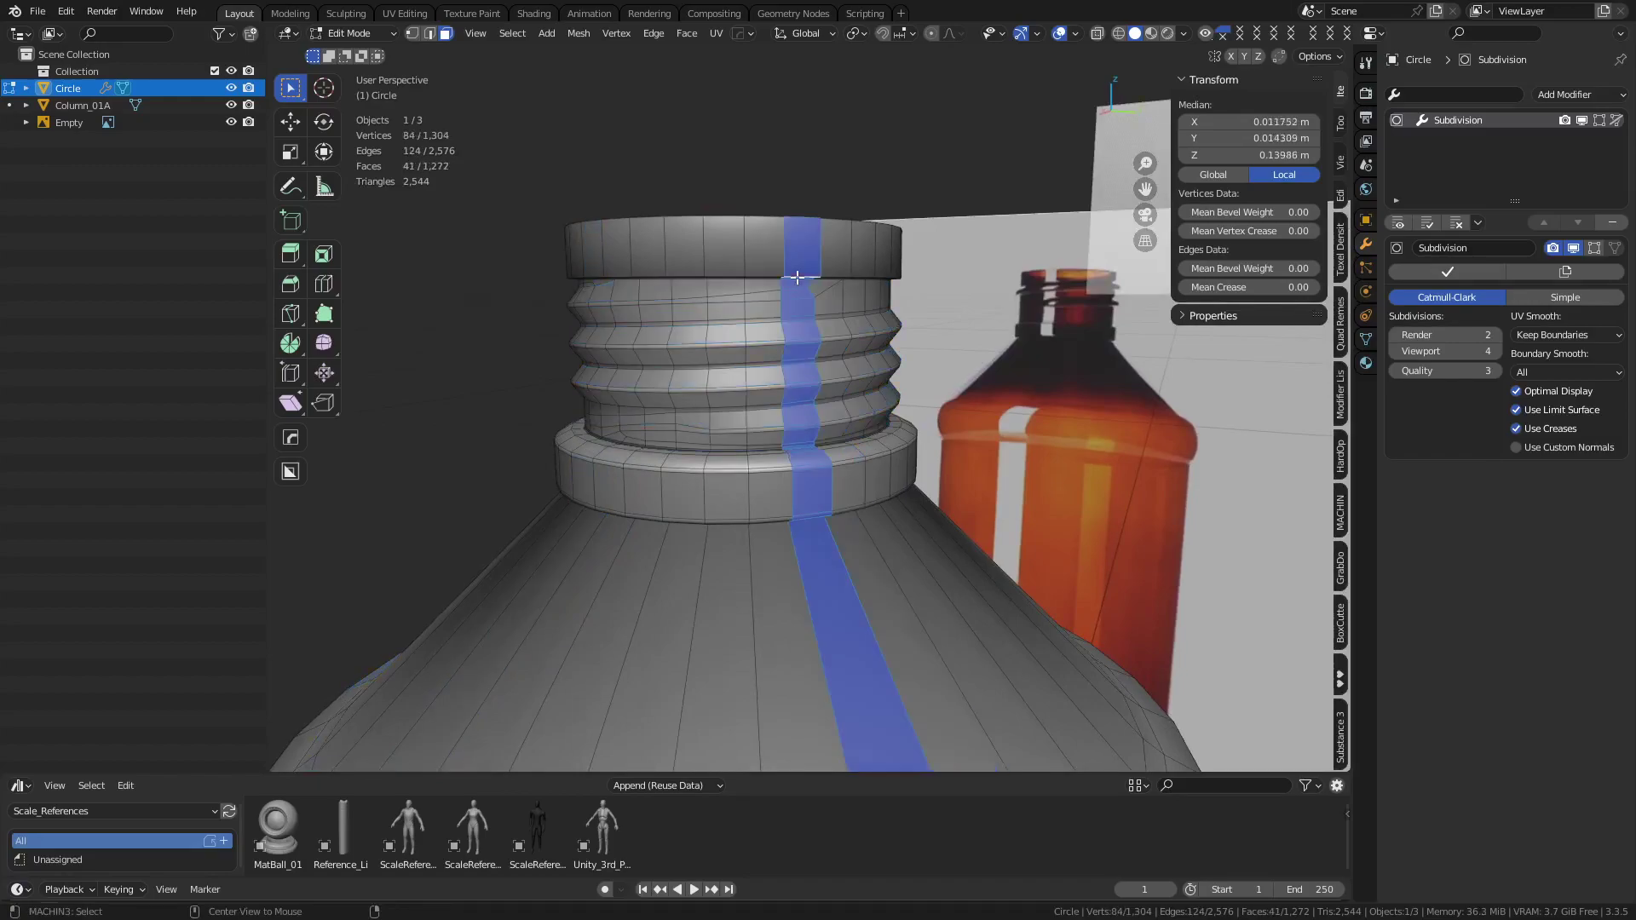
pyautogui.keyDown('alt'); pyautogui.click(765, 281); pyautogui.keyUp('alt')
pyautogui.press('Tab')
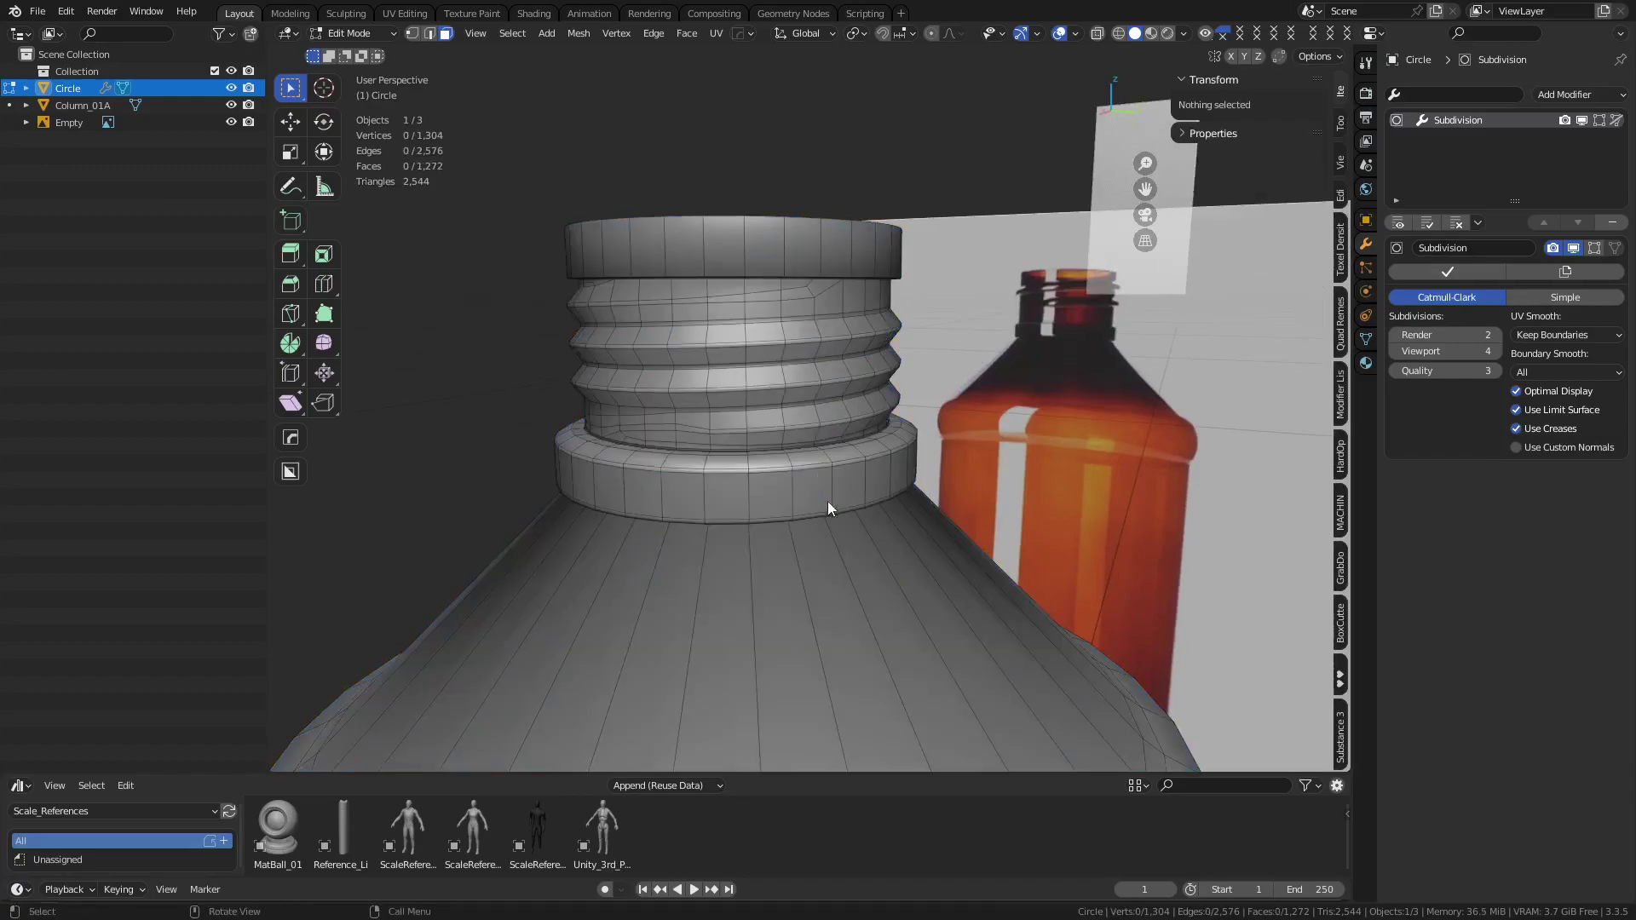
pyautogui.moveTo(688, 519); pyautogui.dragTo(727, 524, button='middle')
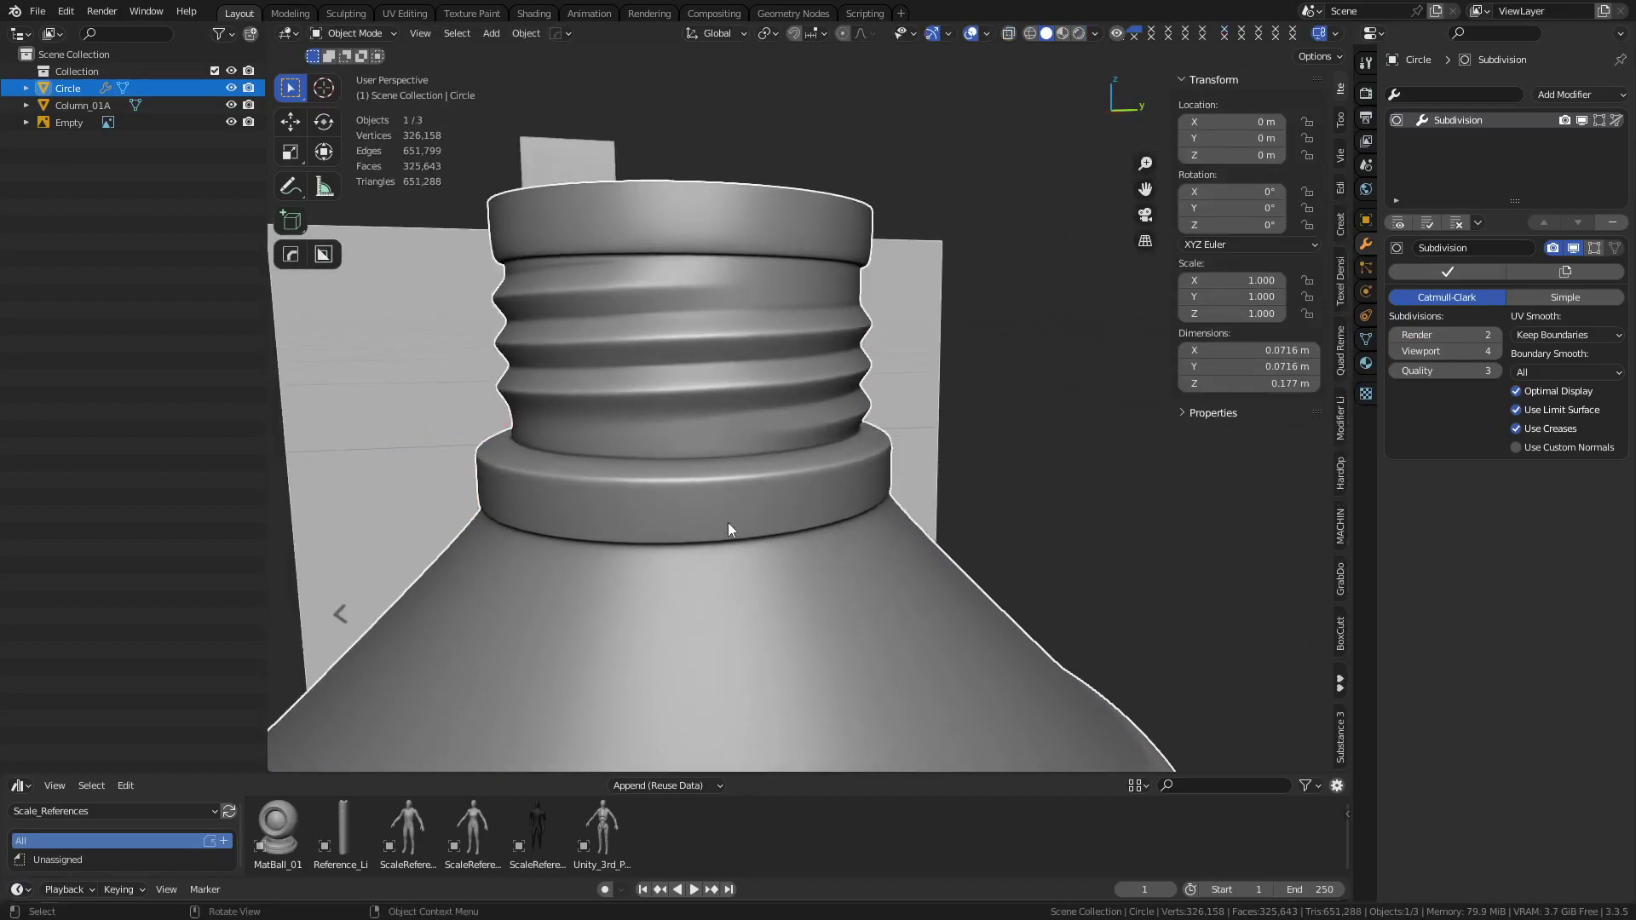
pyautogui.scroll(3, 784, 508)
# Slide two neighbouring vertices on the lower line near the thread's tip slightly down toward the collar, and check the result in Object Mode
pyautogui.press('Tab')
pyautogui.hotkey('alt', 'a')
pyautogui.scroll(2, 734, 469)
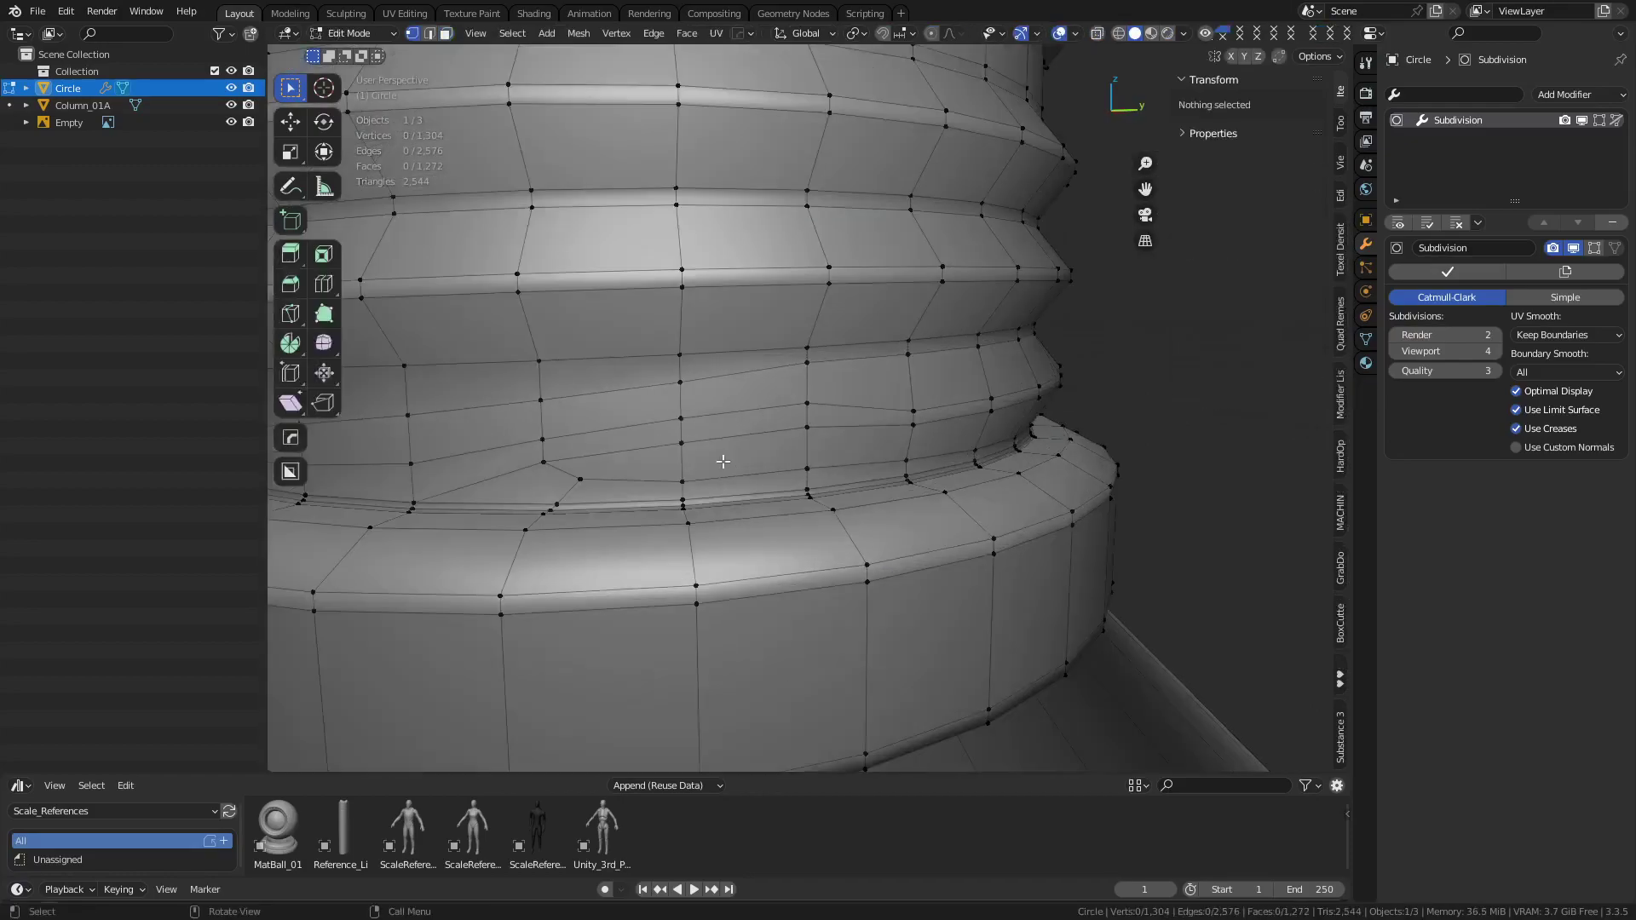
pyautogui.click(704, 453)
pyautogui.press('g')
pyautogui.press('g')
pyautogui.click(704, 462)
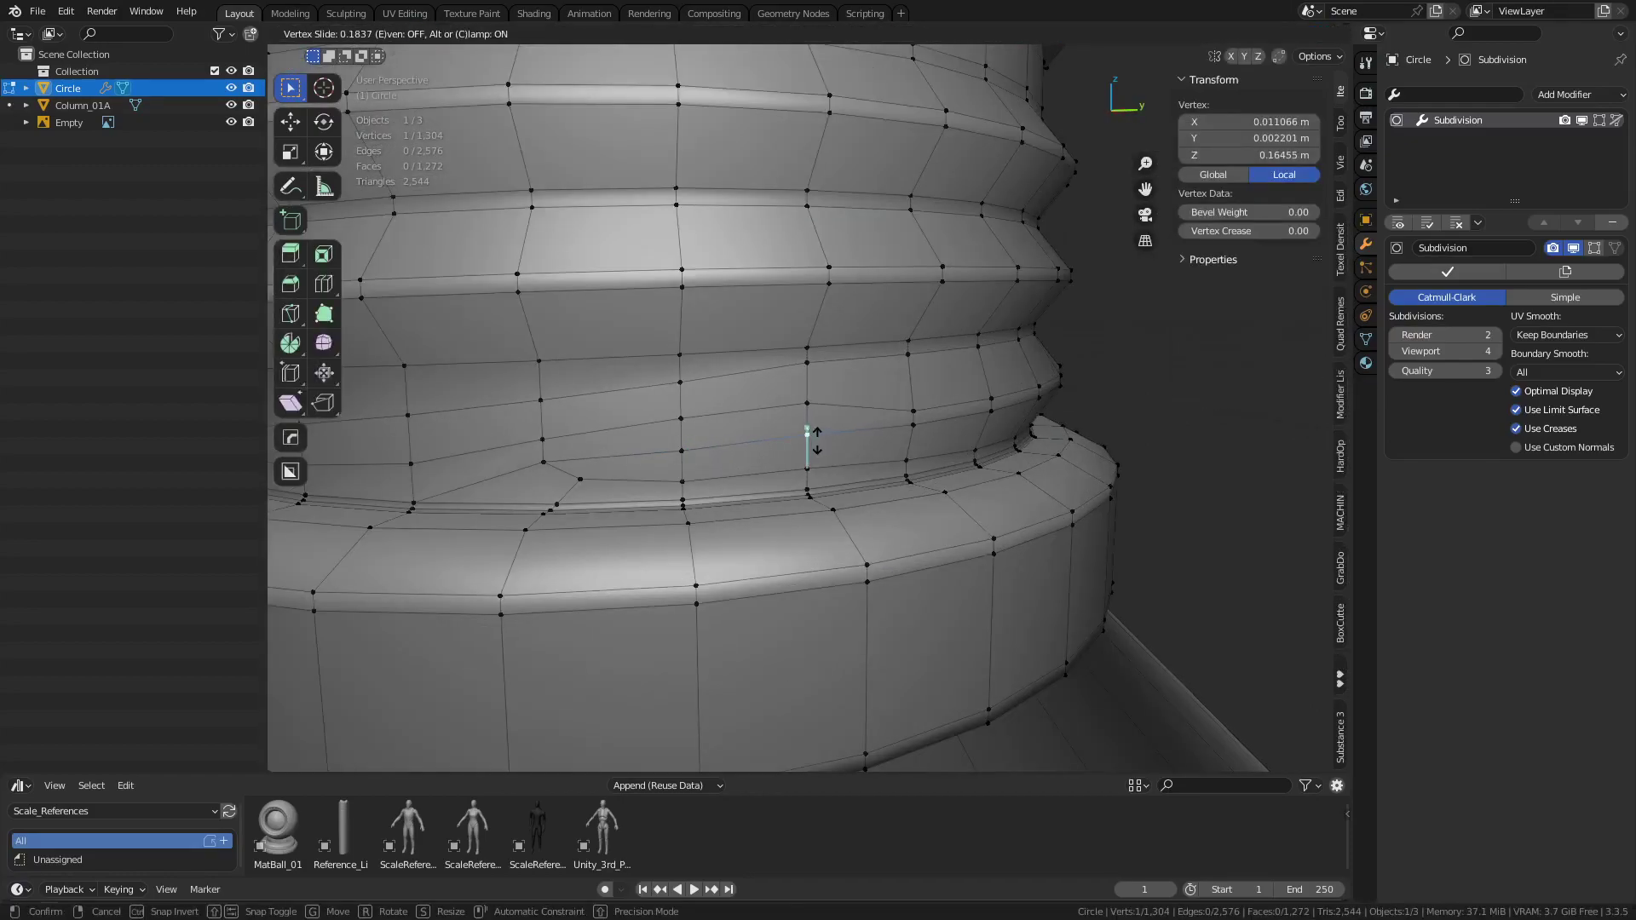
pyautogui.click(809, 440)
pyautogui.press('Tab')
pyautogui.scroll(4, 720, 455)
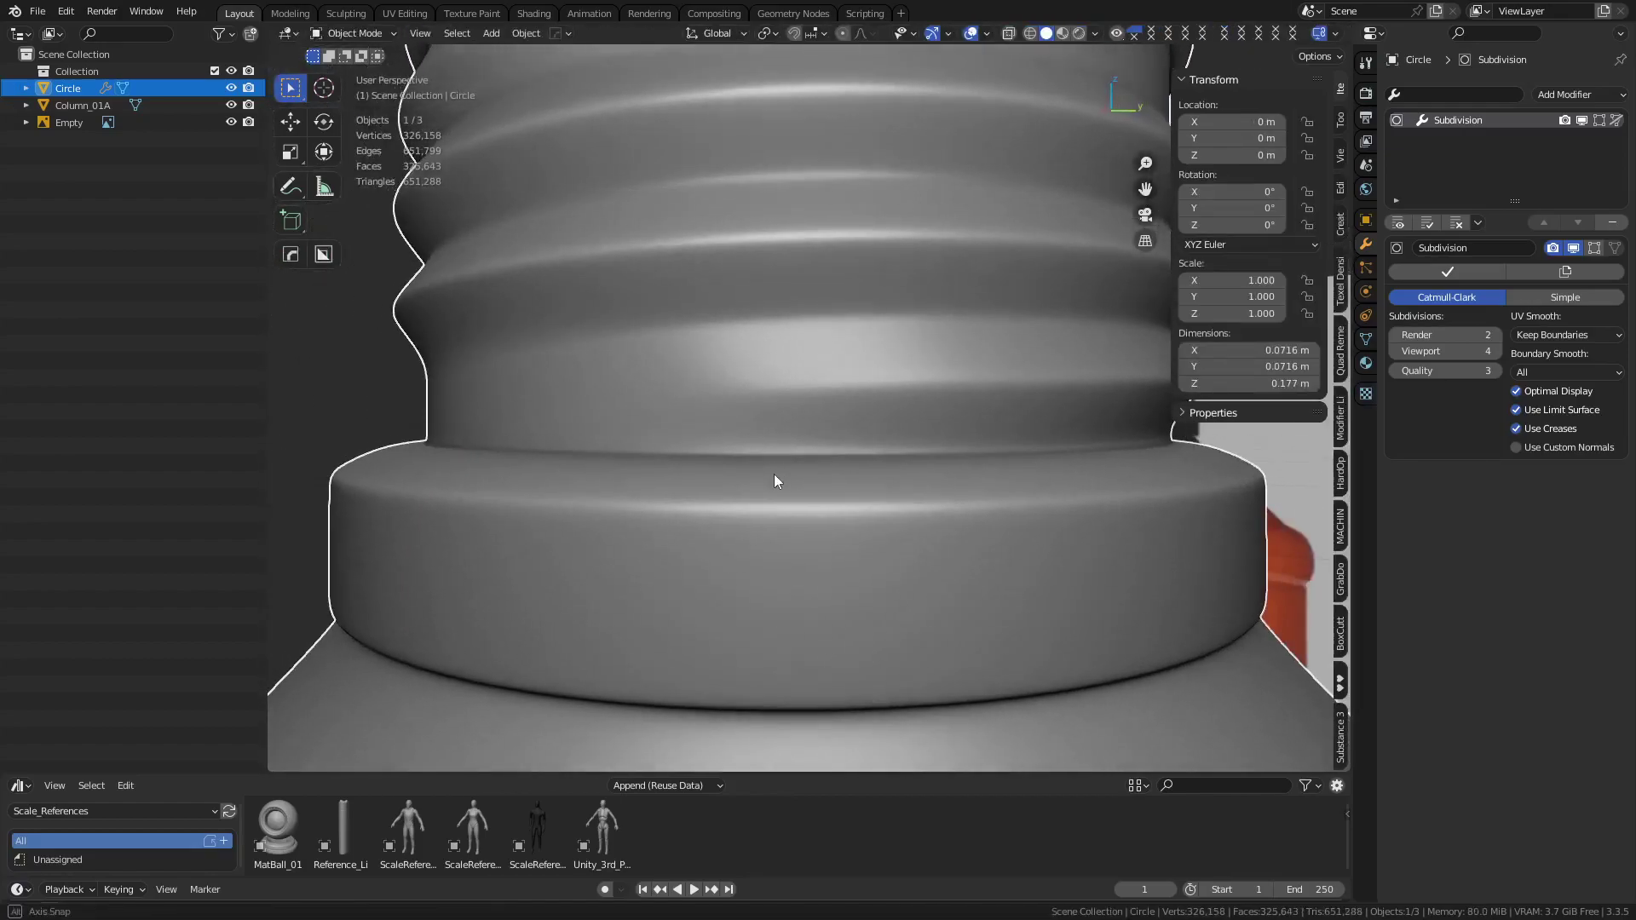
pyautogui.moveTo(773, 474); pyautogui.dragTo(833, 500, button='middle')
pyautogui.hotkey('shift', 'z')
pyautogui.scroll(-4, 784, 468)
# Extrude the open edge loop at the top of the lip inward to form a flat rim
pyautogui.hotkey('ctrl', 'Tab')
pyautogui.click(878, 506)
pyautogui.moveTo(820, 436); pyautogui.dragTo(835, 490, button='middle')
pyautogui.press('2')
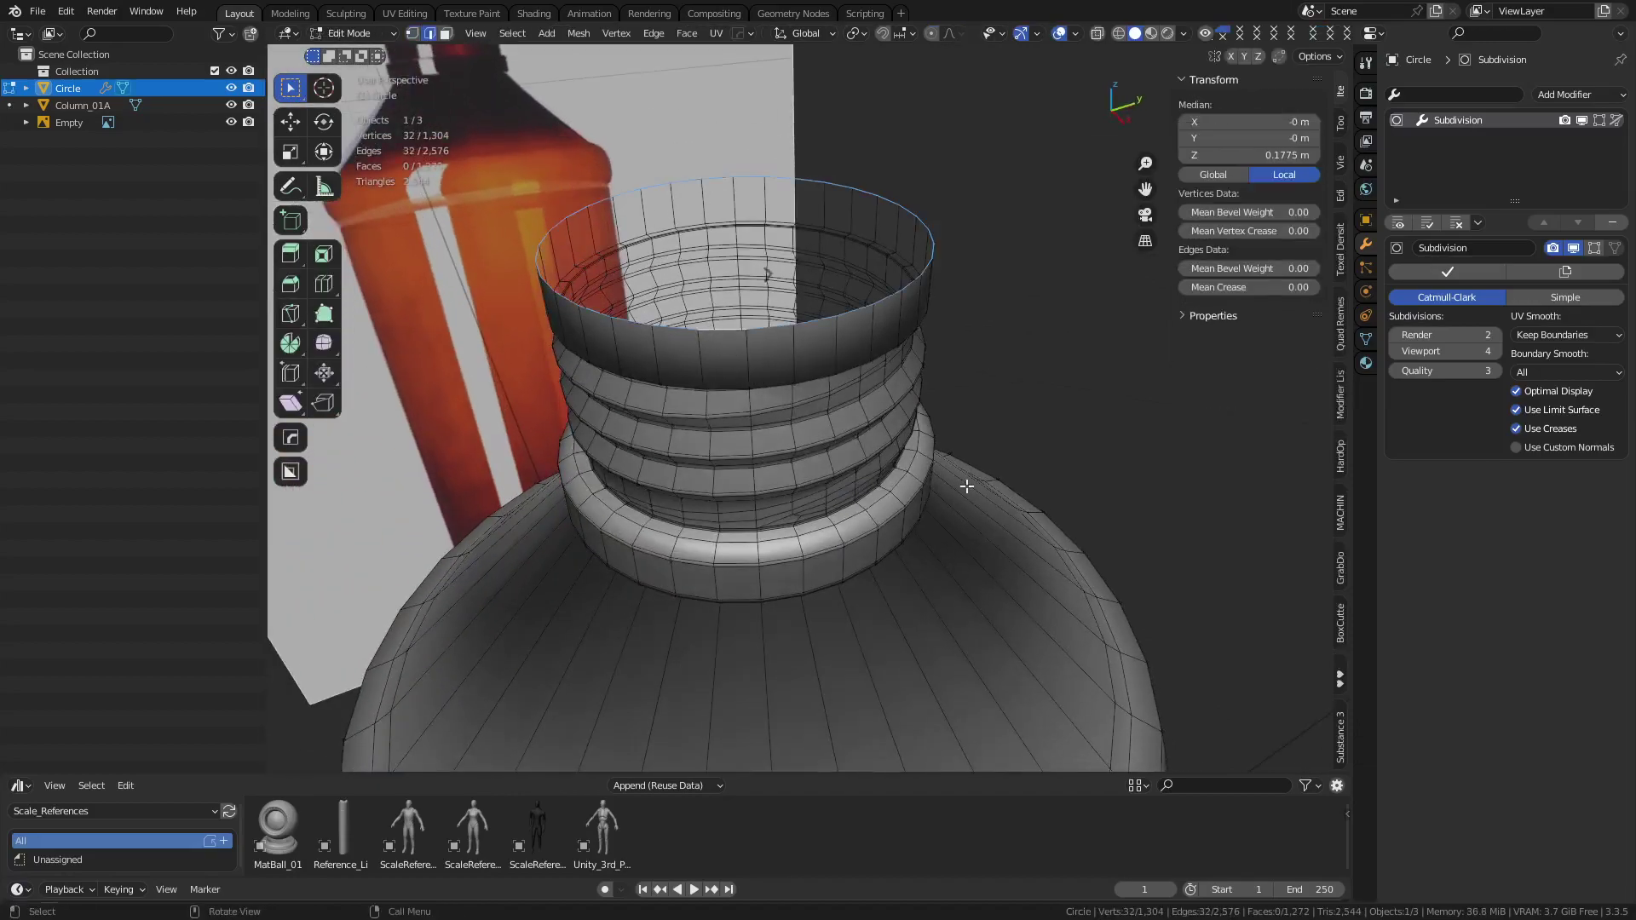
pyautogui.click(917, 456)
# Bevel the outer top edge loop of the rim with 2 segments and a 0.000536 m width, and inspect the neck in Object Mode
pyautogui.press('2')
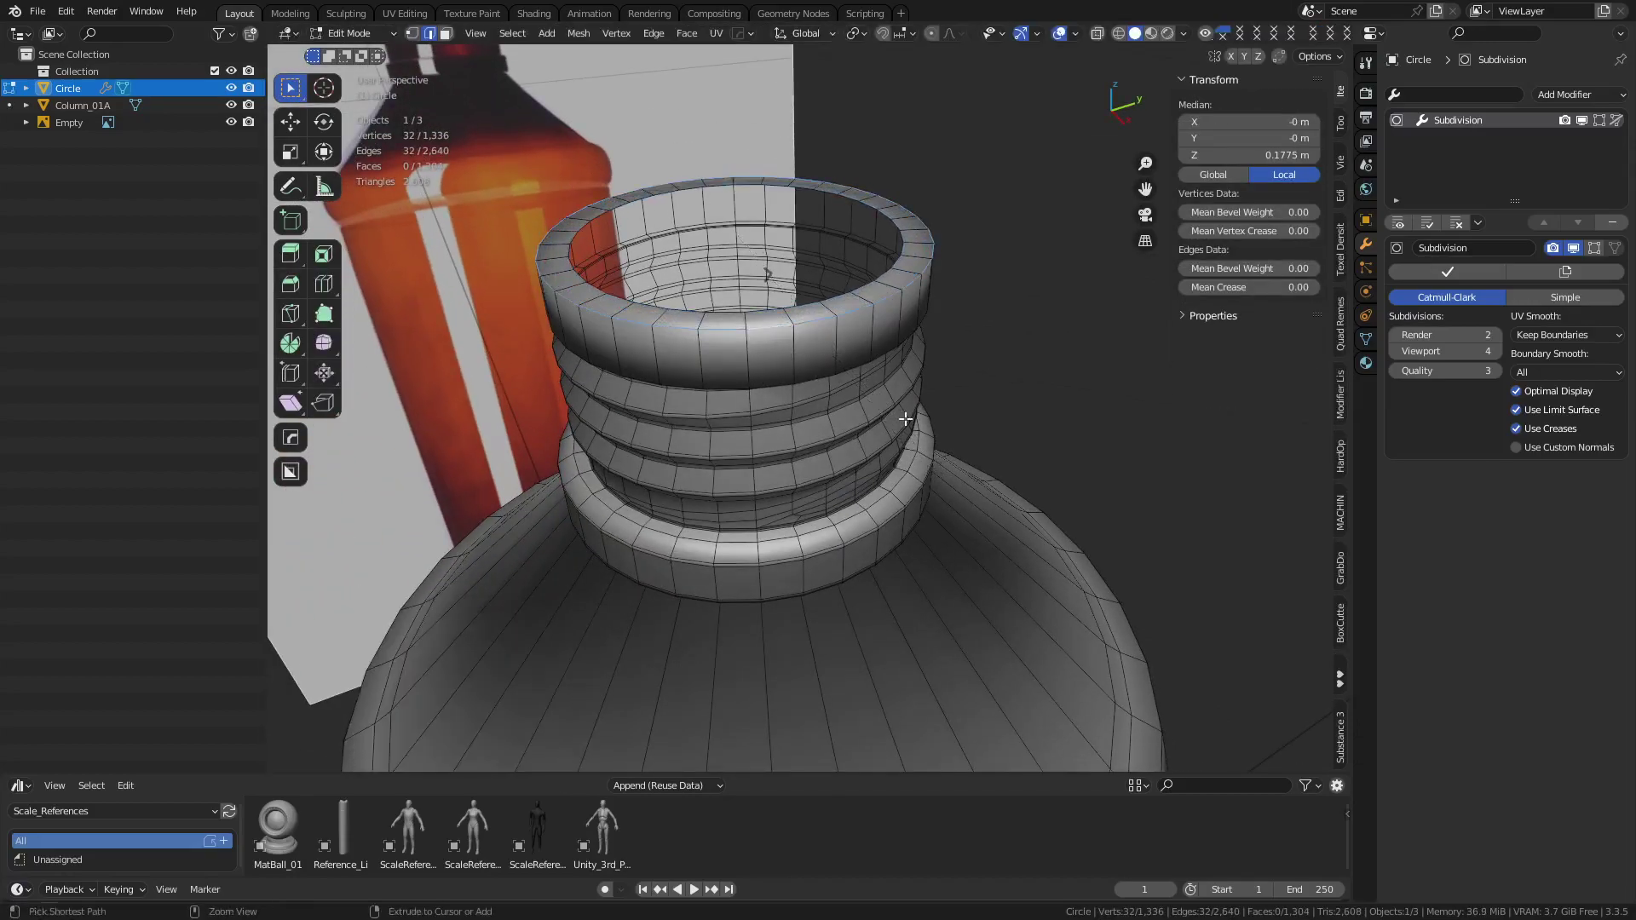
pyautogui.hotkey('ctrl', 'b')
pyautogui.click(961, 473)
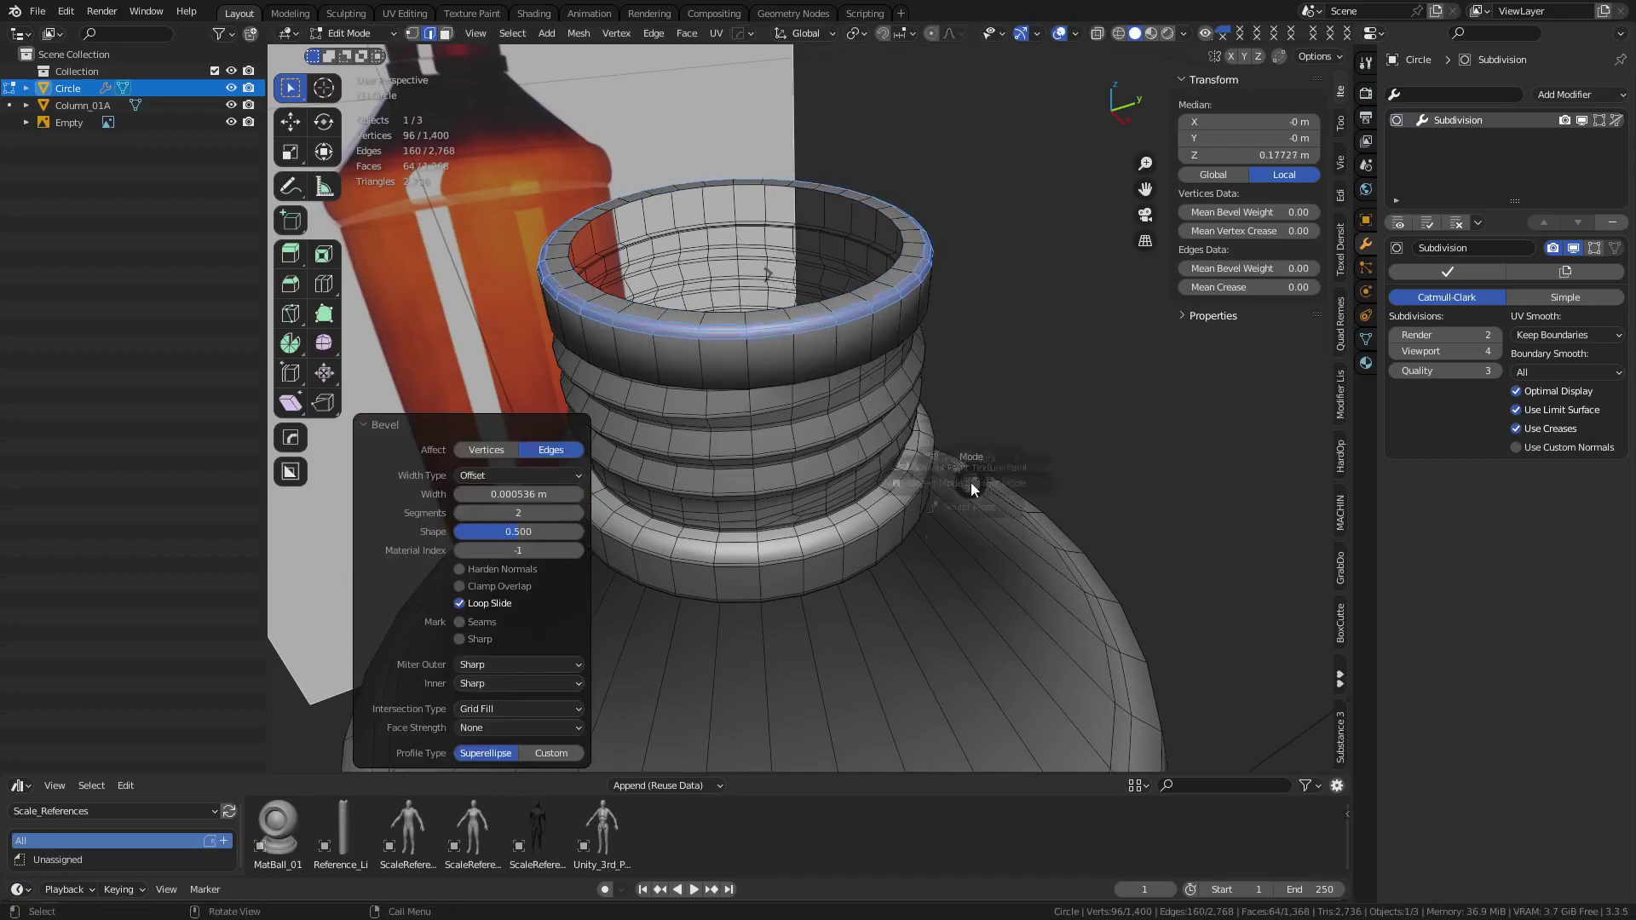
pyautogui.press('Tab')
pyautogui.press('KP_3')
pyautogui.scroll(-8, 850, 463)
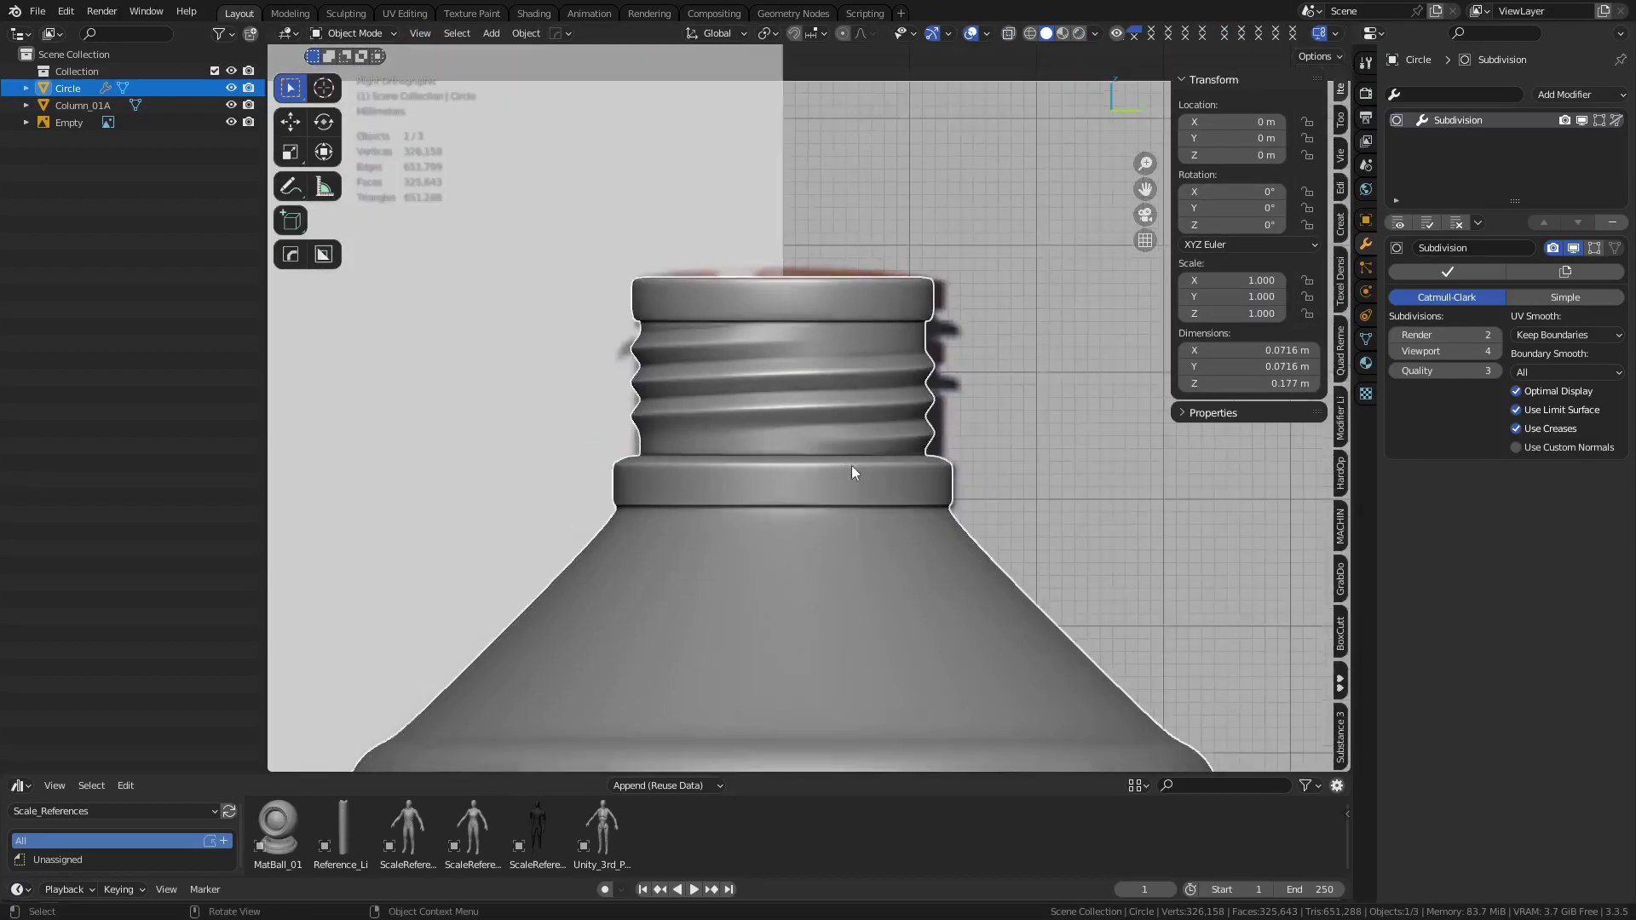
pyautogui.moveTo(891, 446); pyautogui.dragTo(925, 479, button='middle')
pyautogui.scroll(2, 895, 510)
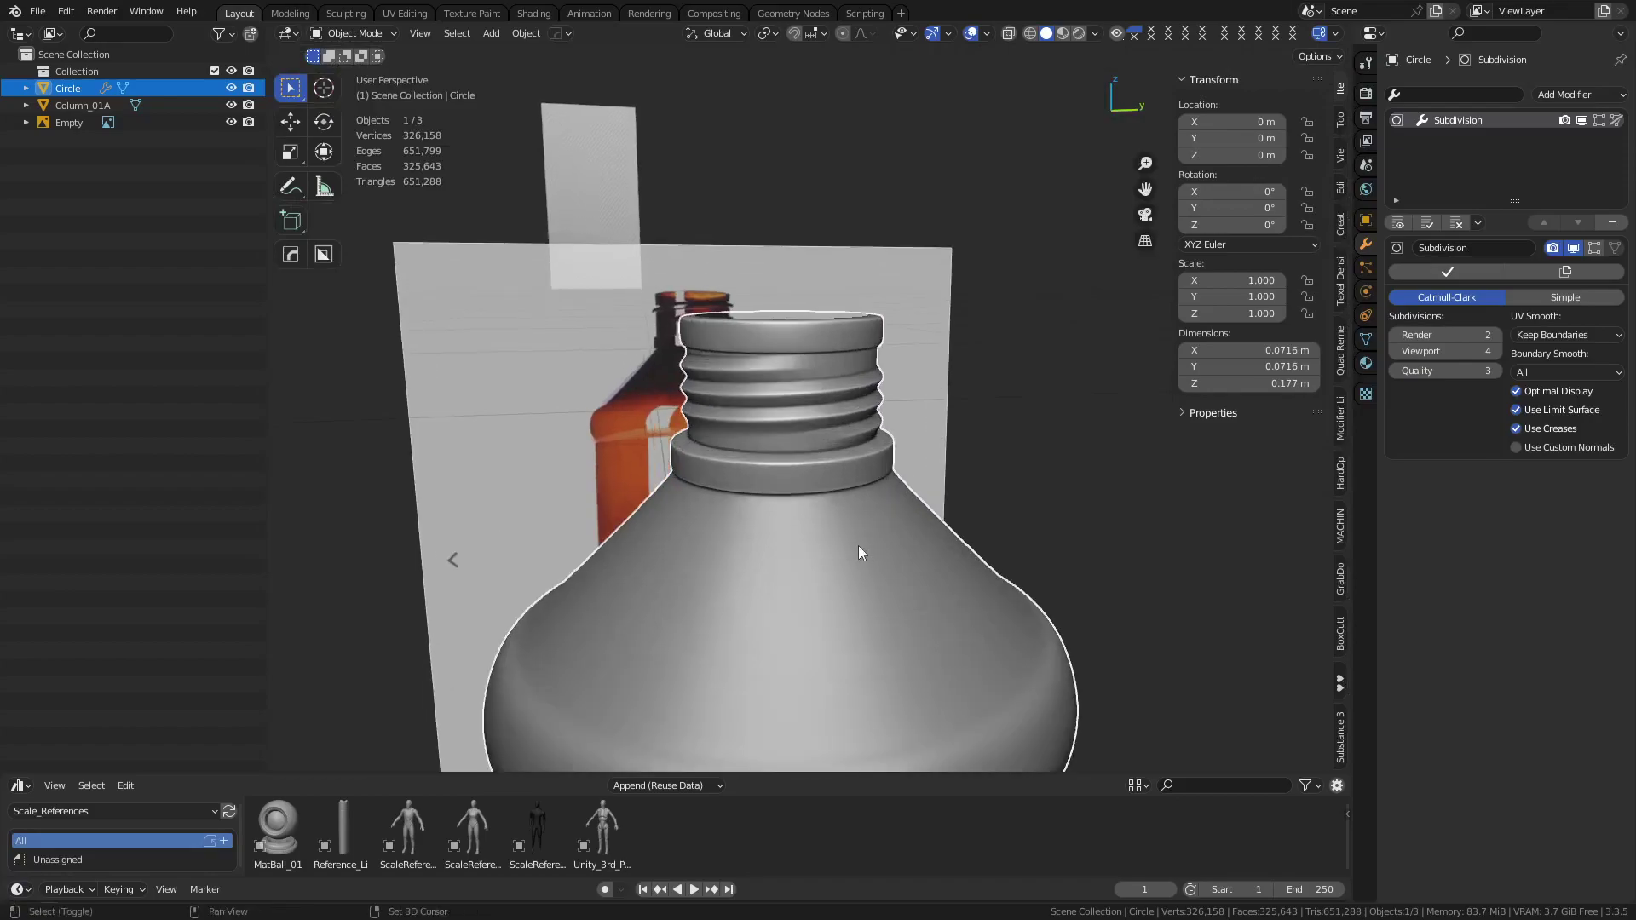
pyautogui.moveTo(858, 546); pyautogui.dragTo(809, 356, button='middle')
# Shift two neighbouring vertices on the upper line of the thread's lower end slightly down, and return to Object Mode to view the bottle
pyautogui.hotkey('ctrl', 'Tab')
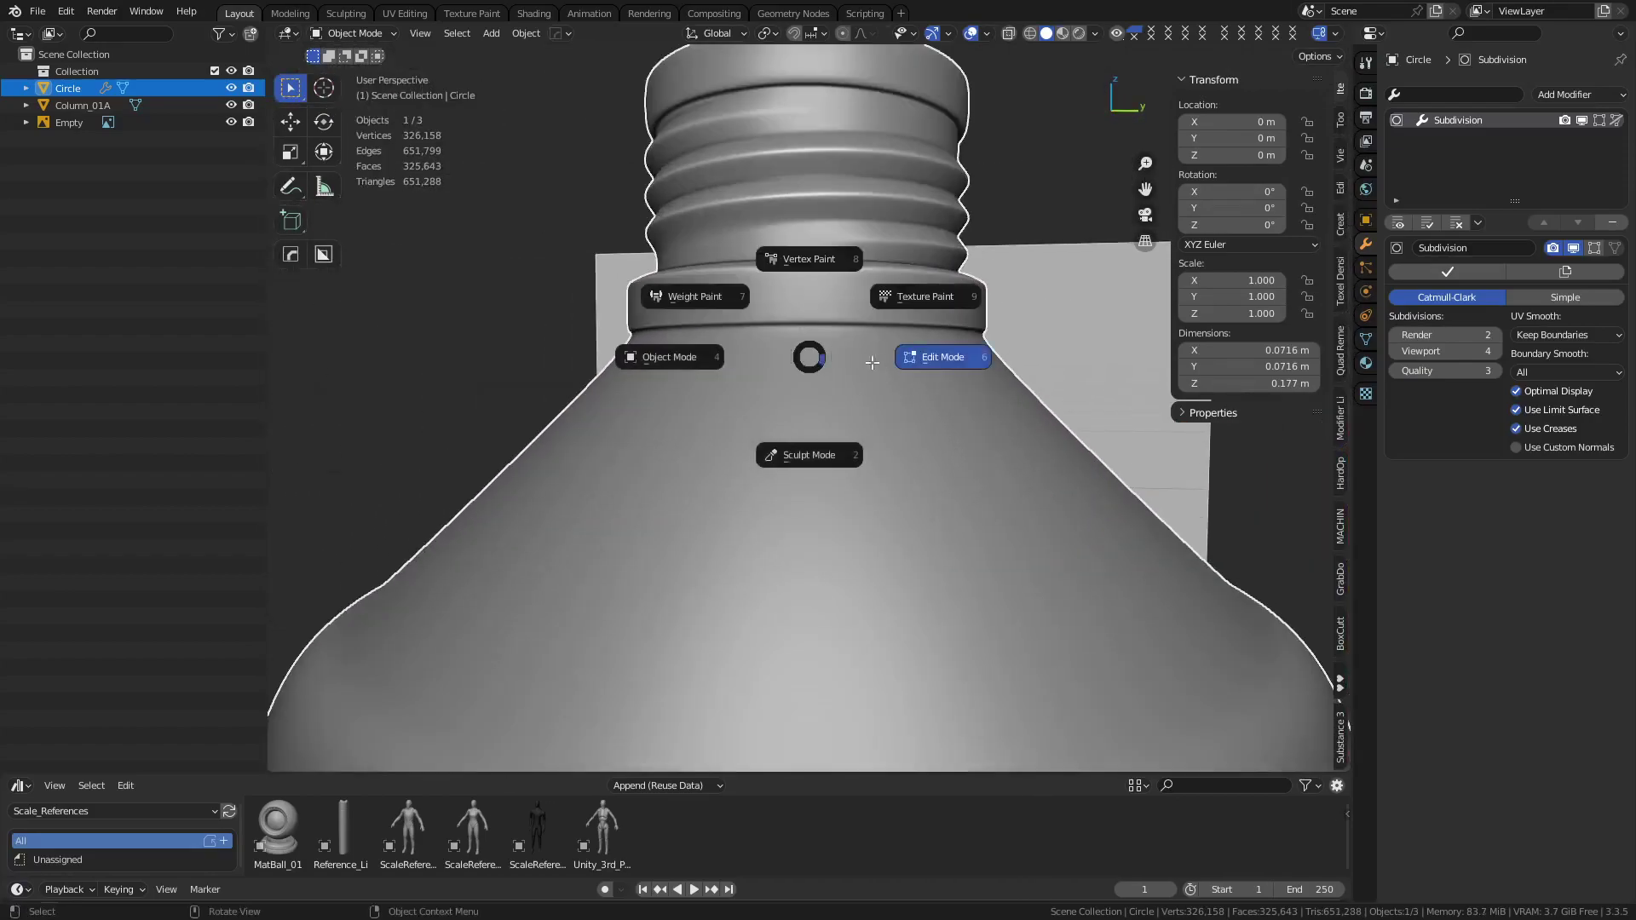
pyautogui.click(943, 358)
pyautogui.scroll(4, 747, 320)
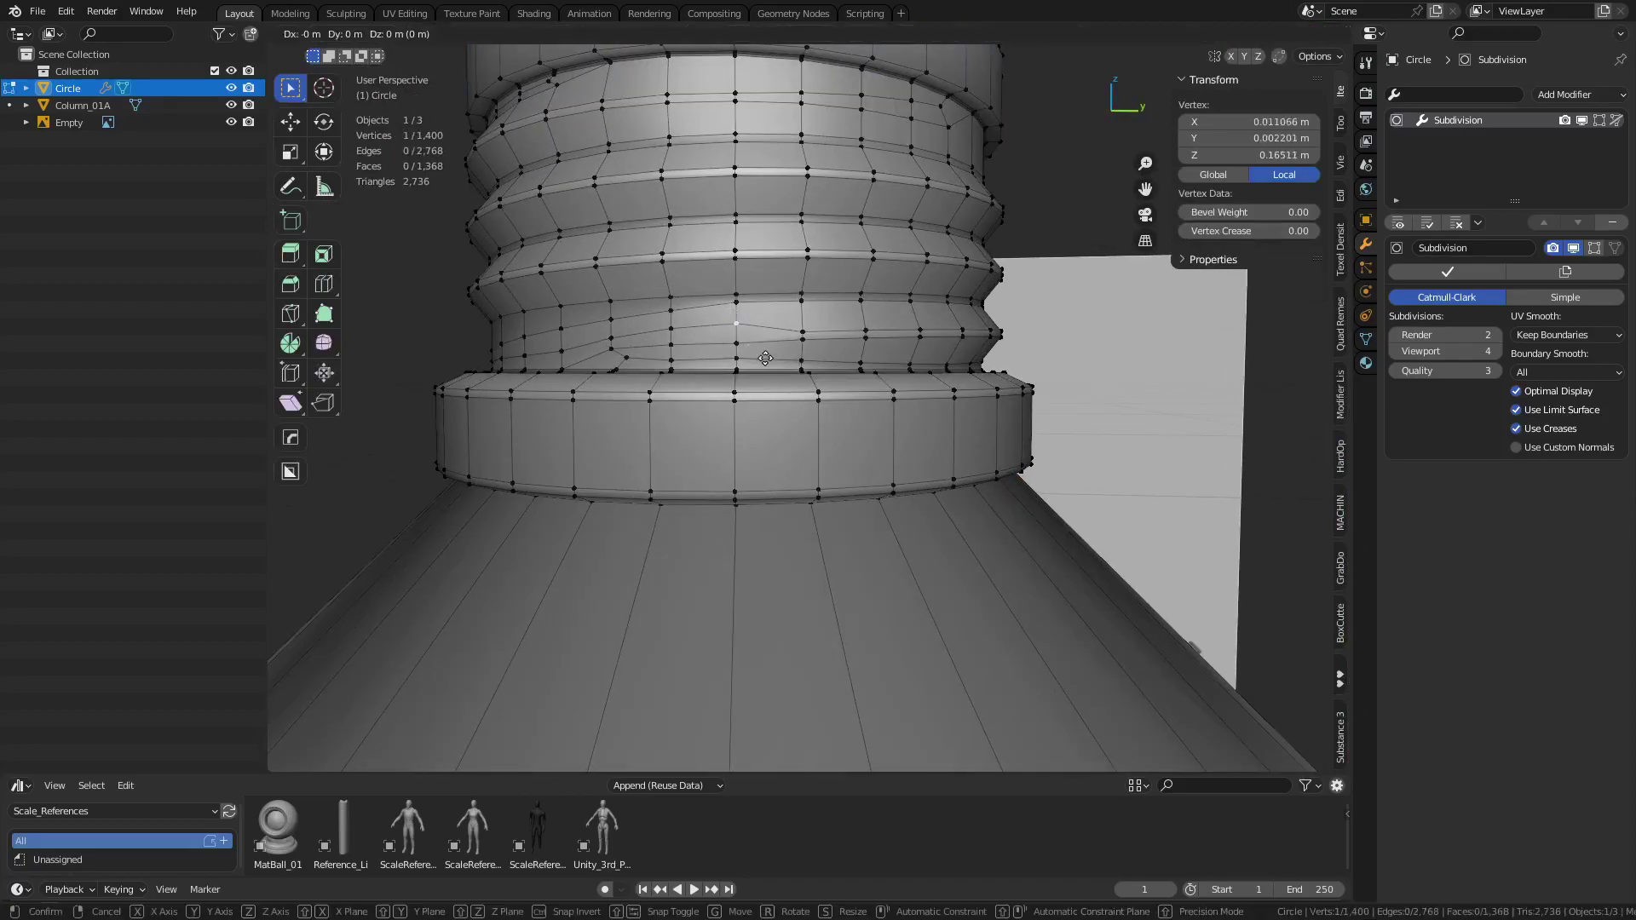
pyautogui.click(768, 450)
pyautogui.click(670, 328)
pyautogui.press('g')
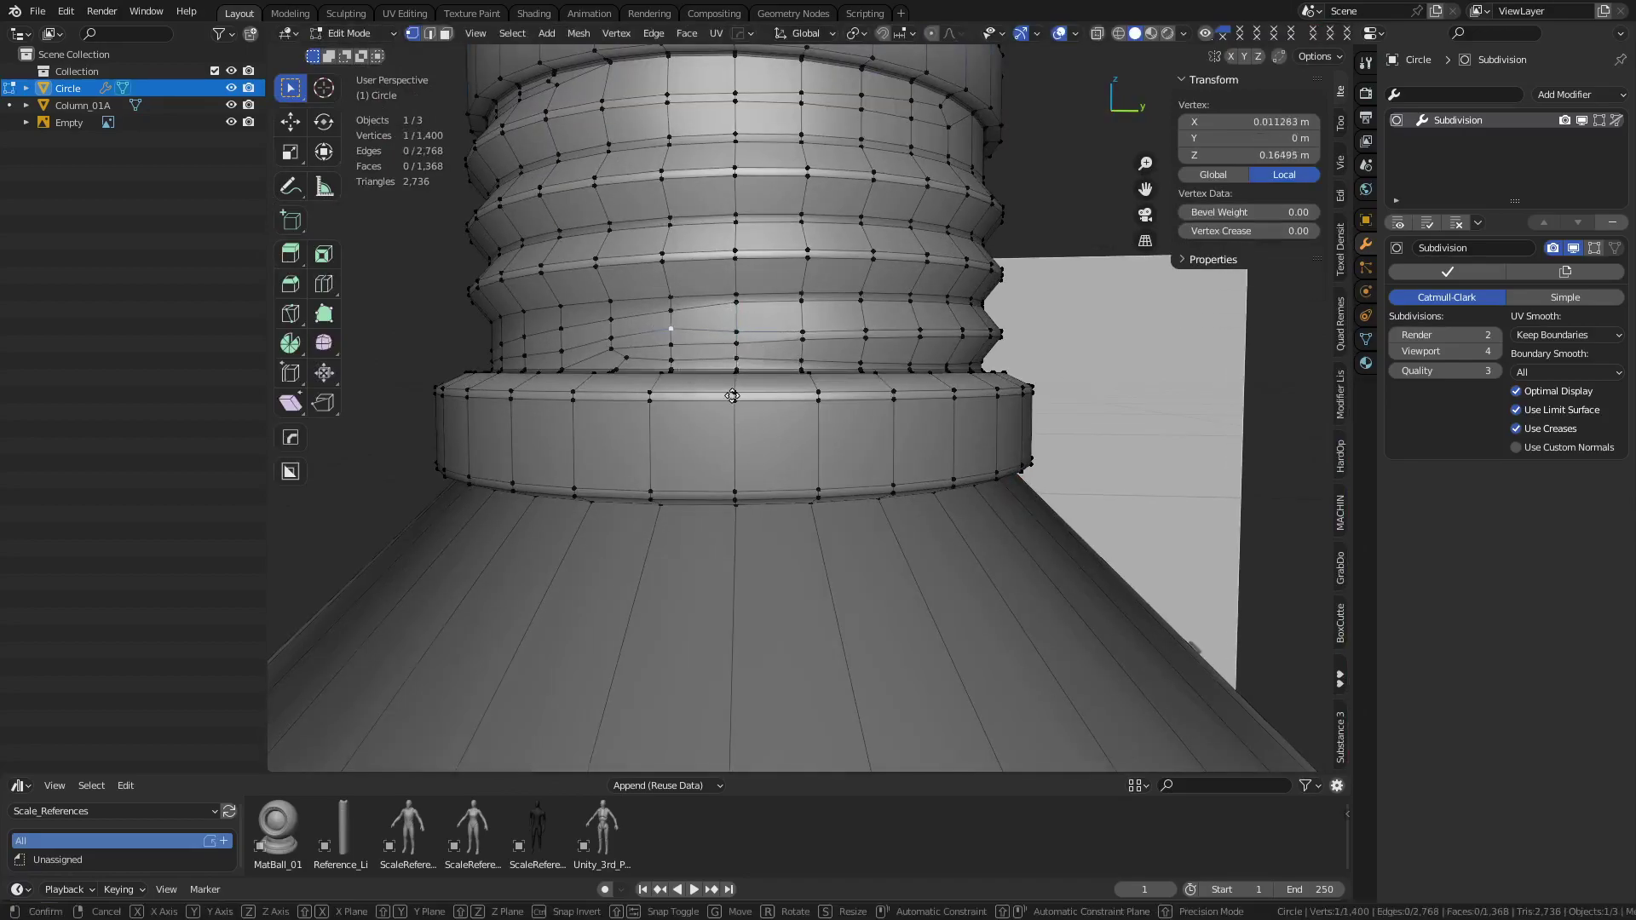
pyautogui.click(733, 458)
pyautogui.moveTo(749, 468); pyautogui.dragTo(780, 436, button='middle')
pyautogui.click(737, 477)
pyautogui.scroll(-5, 739, 477)
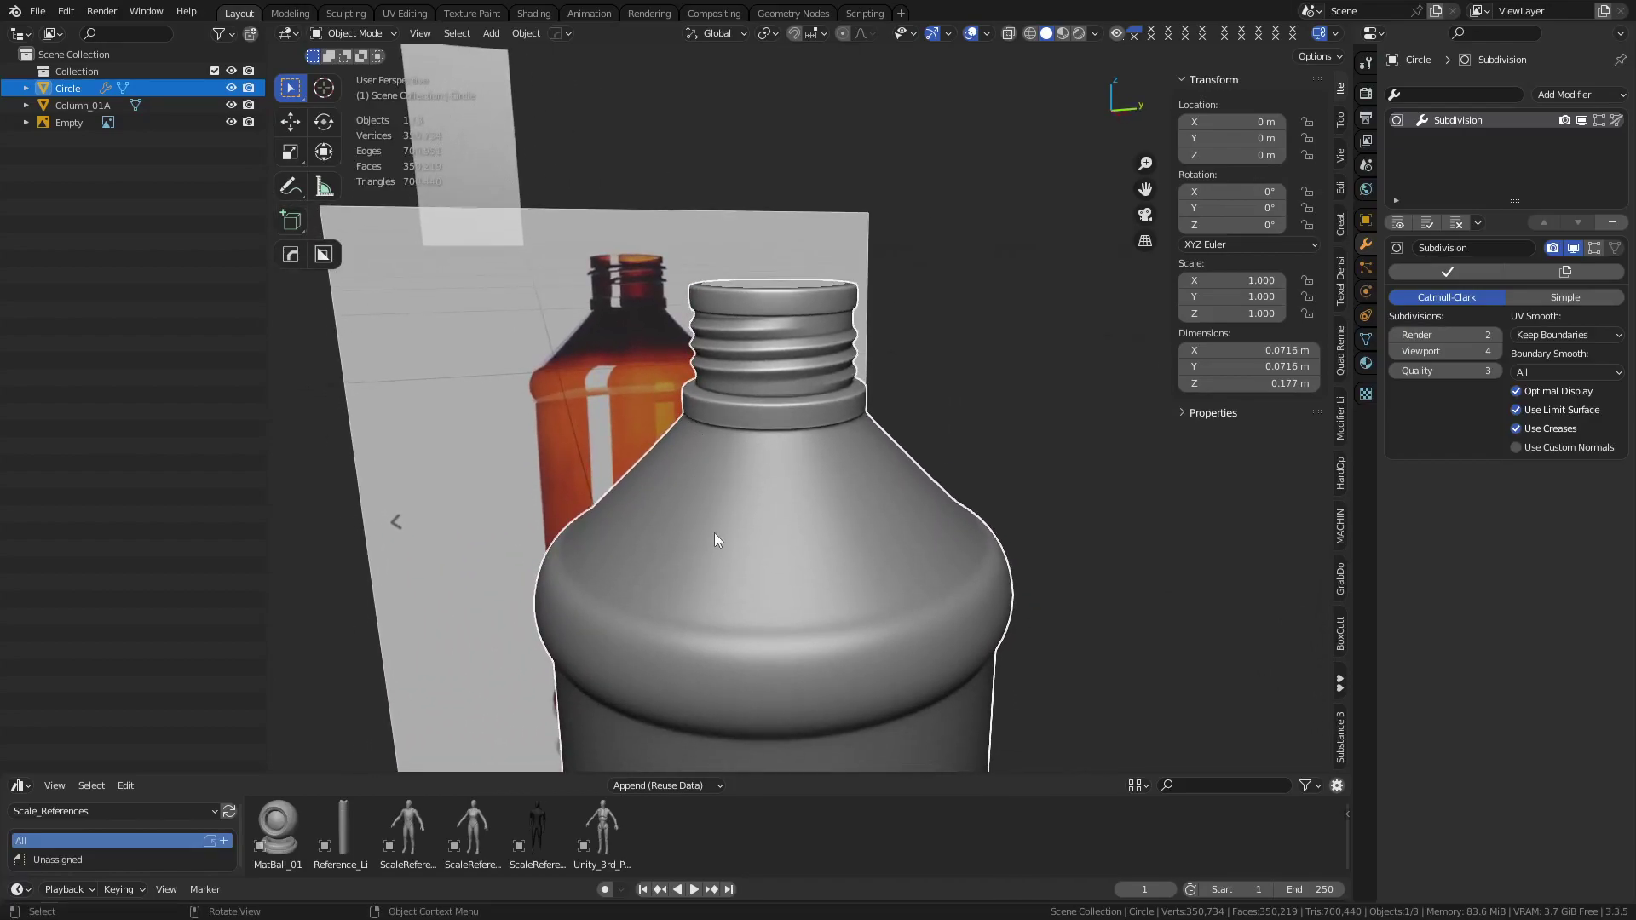